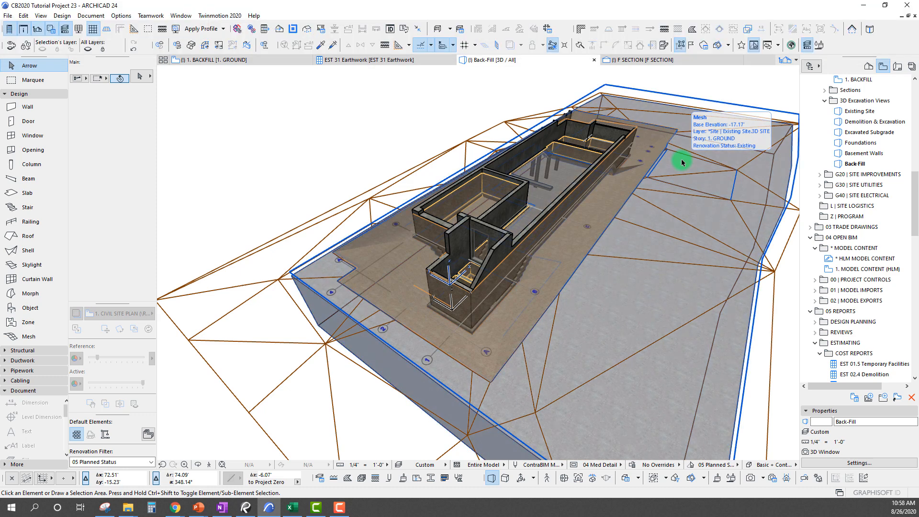
# Examine the back-filled basement and surrounding site mesh from several sides in 3D
pyautogui.keyDown('shift'); pyautogui.moveTo(682, 163); pyautogui.dragTo(642, 184, button='middle'); pyautogui.keyUp('shift')
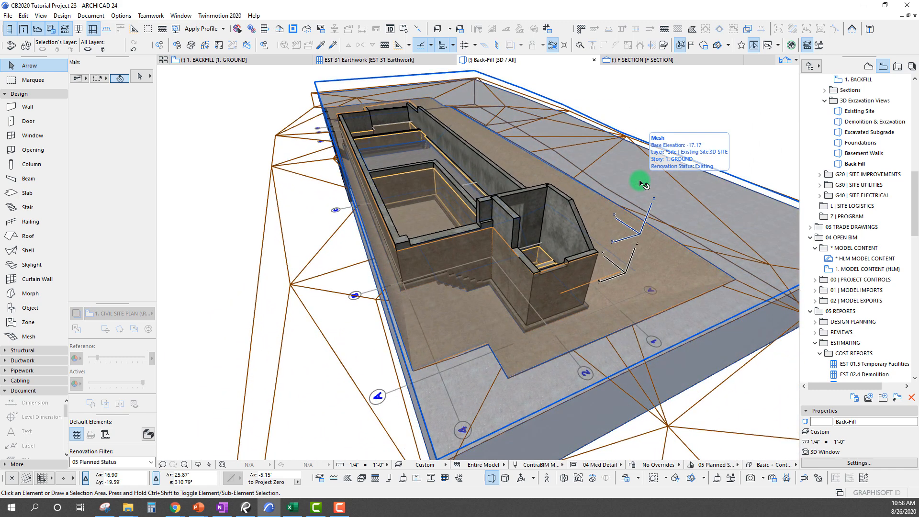
pyautogui.keyDown('shift'); pyautogui.moveTo(642, 184); pyautogui.dragTo(642, 258, button='middle'); pyautogui.keyUp('shift')
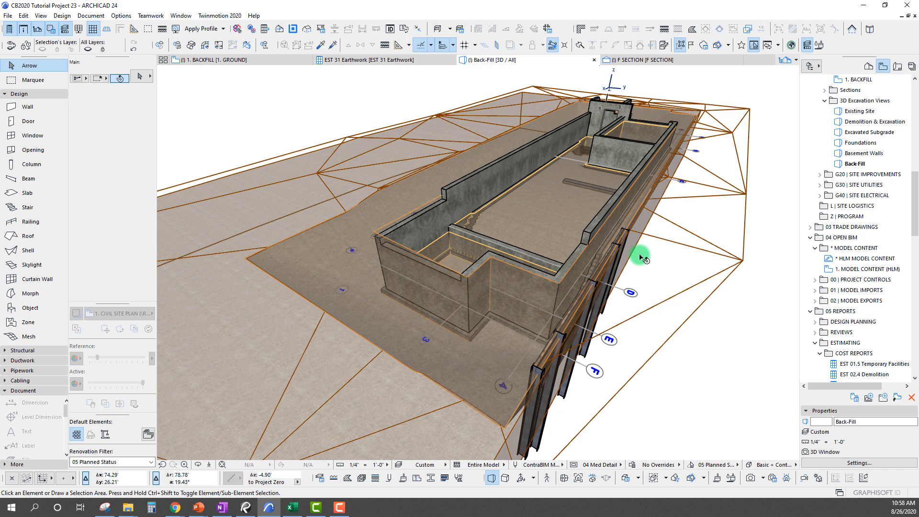
pyautogui.keyDown('shift'); pyautogui.moveTo(643, 257); pyautogui.dragTo(643, 258, button='middle'); pyautogui.keyUp('shift')
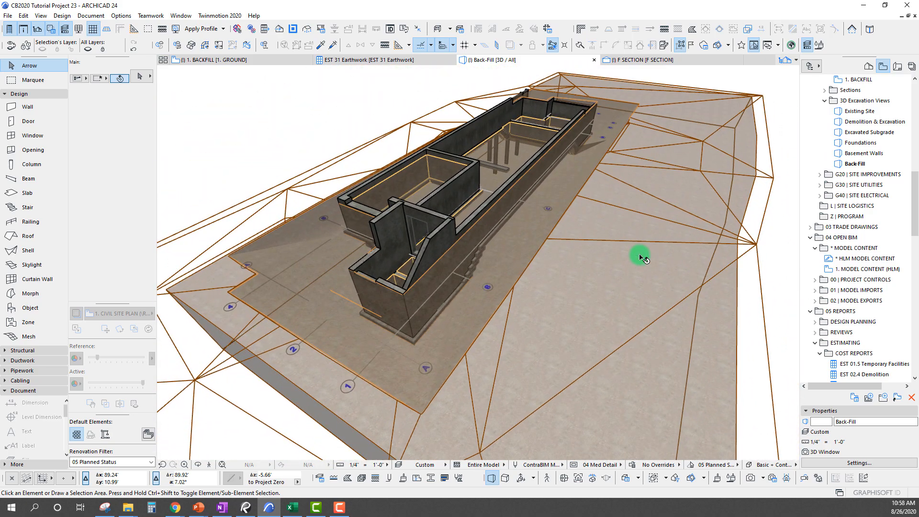
# Open the Existing Site 3D view and select the site topography mesh to examine it around the existing buildings
pyautogui.doubleClick(857, 111)
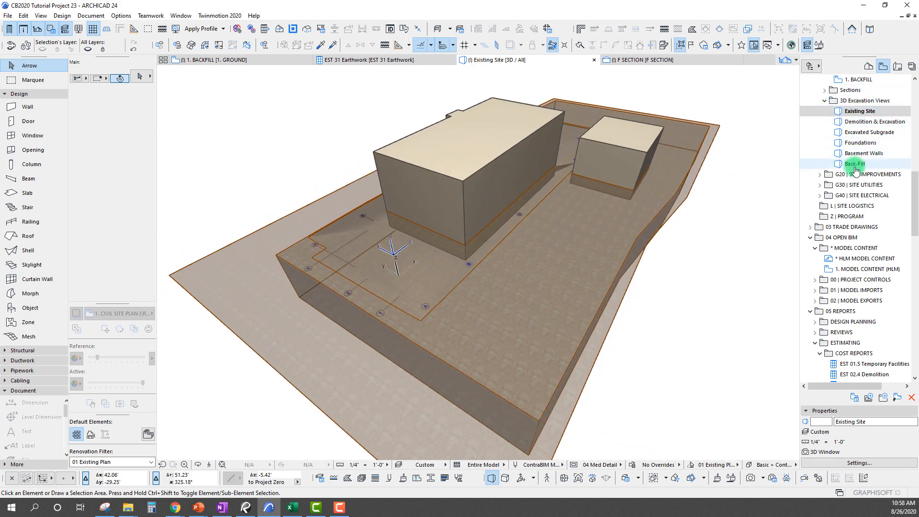
pyautogui.keyDown('shift'); pyautogui.moveTo(567, 242); pyautogui.dragTo(379, 326, button='middle'); pyautogui.keyUp('shift')
pyautogui.click(284, 250)
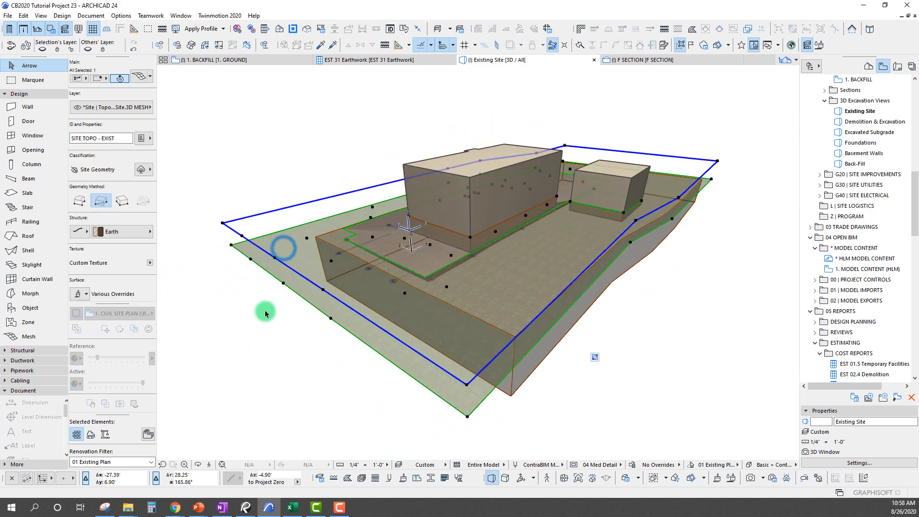
pyautogui.keyDown('shift'); pyautogui.moveTo(278, 285); pyautogui.dragTo(303, 241, button='middle'); pyautogui.keyUp('shift')
pyautogui.keyDown('shift'); pyautogui.moveTo(609, 260); pyautogui.dragTo(449, 365, button='middle'); pyautogui.keyUp('shift')
pyautogui.moveTo(490, 170)
pyautogui.keyDown('shift'); pyautogui.mouseDown(button='middle')
pyautogui.moveTo(338, 245)
pyautogui.moveTo(608, 236)
pyautogui.moveTo(785, 135)
pyautogui.mouseUp(button='middle'); pyautogui.keyUp('shift')
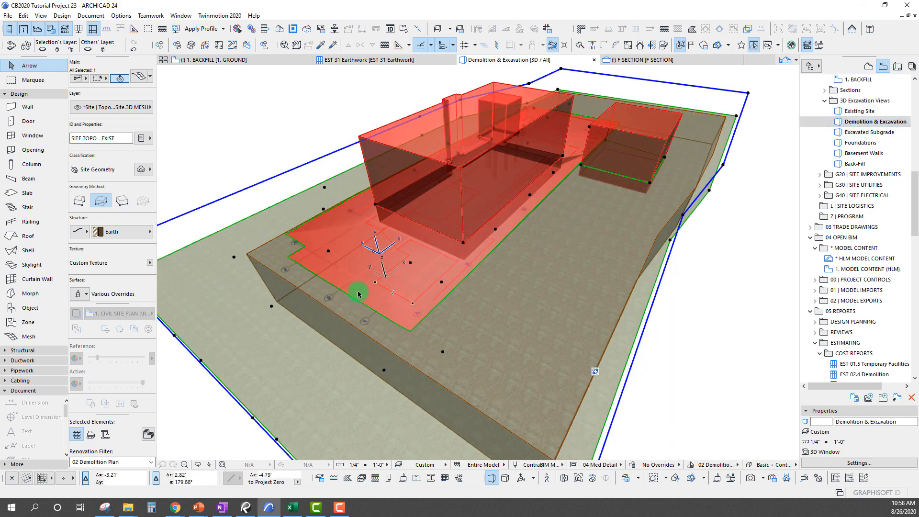
# In the Demolition & Excavation view, isolate the general excavation mesh in 3D and examine its underside
pyautogui.click(393, 294)
pyautogui.click(407, 286)
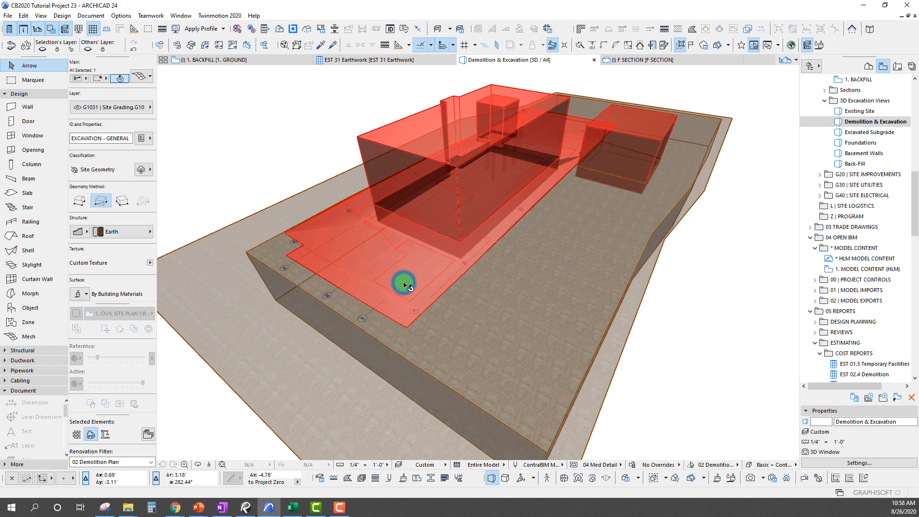
pyautogui.press('F5')
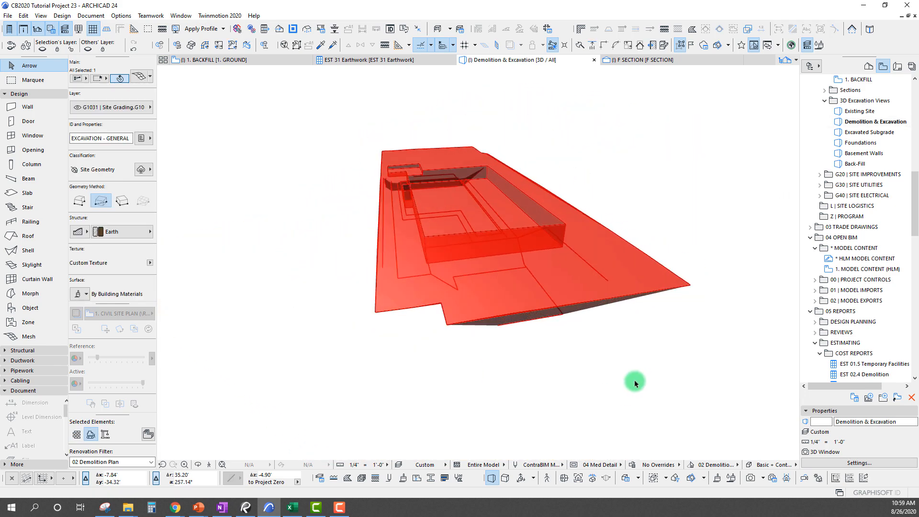
pyautogui.keyDown('shift'); pyautogui.moveTo(414, 339); pyautogui.dragTo(5, 510, button='middle'); pyautogui.keyUp('shift')
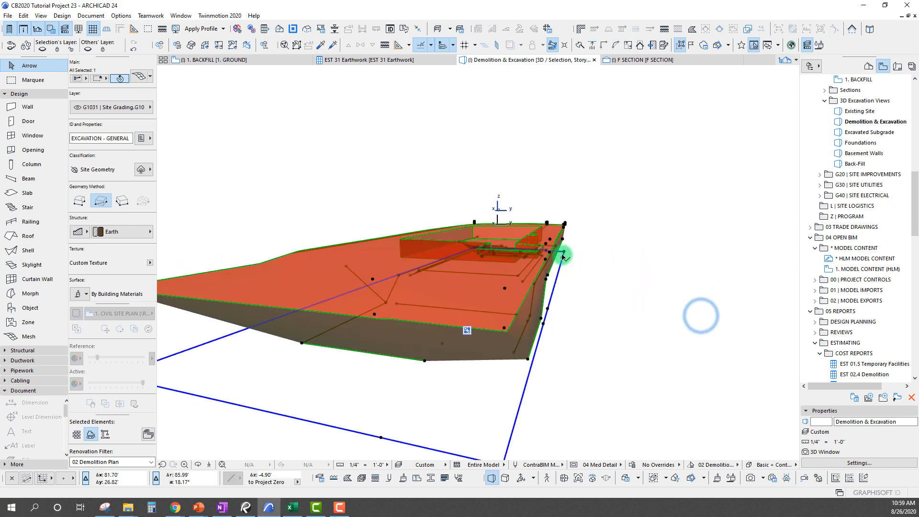
# Show the whole demolition model again, select the larger existing building for inspection, and clear the selection
pyautogui.press('F5')
pyautogui.keyDown('shift'); pyautogui.moveTo(470, 211); pyautogui.dragTo(451, 290, button='middle'); pyautogui.keyUp('shift')
pyautogui.click(483, 142)
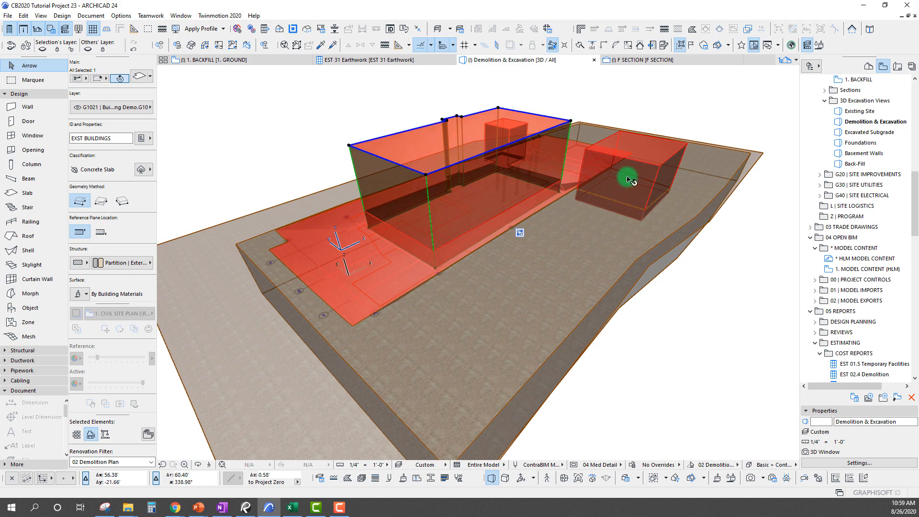
pyautogui.press('Escape')
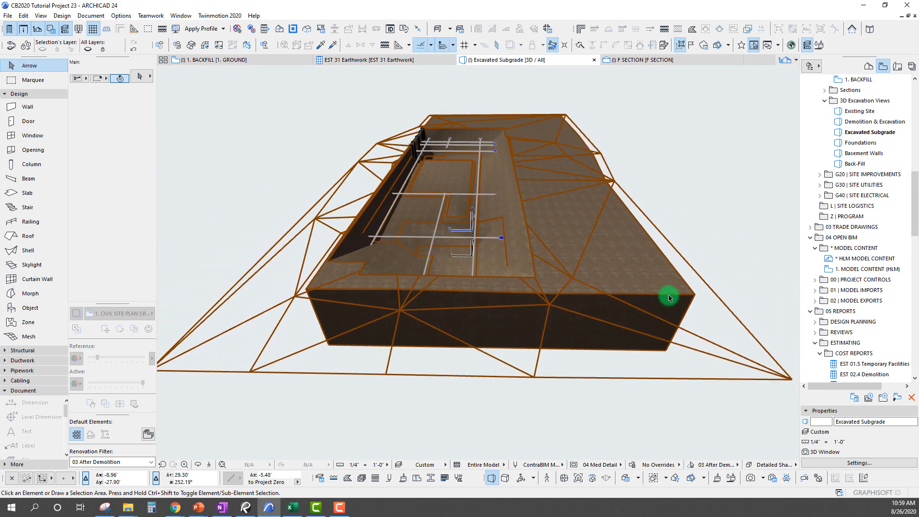
# Select the existing topography mesh in the Excavated Subgrade view and examine it from several angles
pyautogui.click(791, 380)
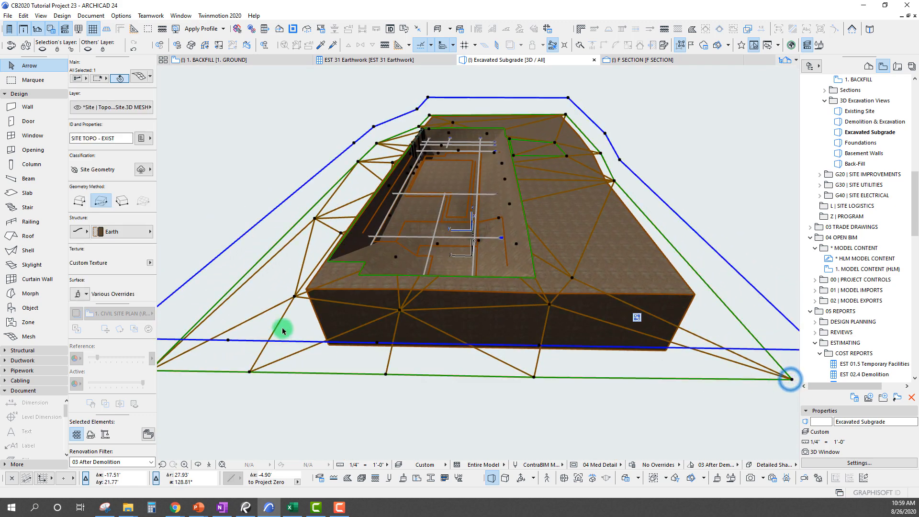
pyautogui.moveTo(611, 207)
pyautogui.keyDown('shift'); pyautogui.mouseDown(button='middle')
pyautogui.moveTo(437, 353)
pyautogui.moveTo(629, 290)
pyautogui.mouseUp(button='middle'); pyautogui.keyUp('shift')
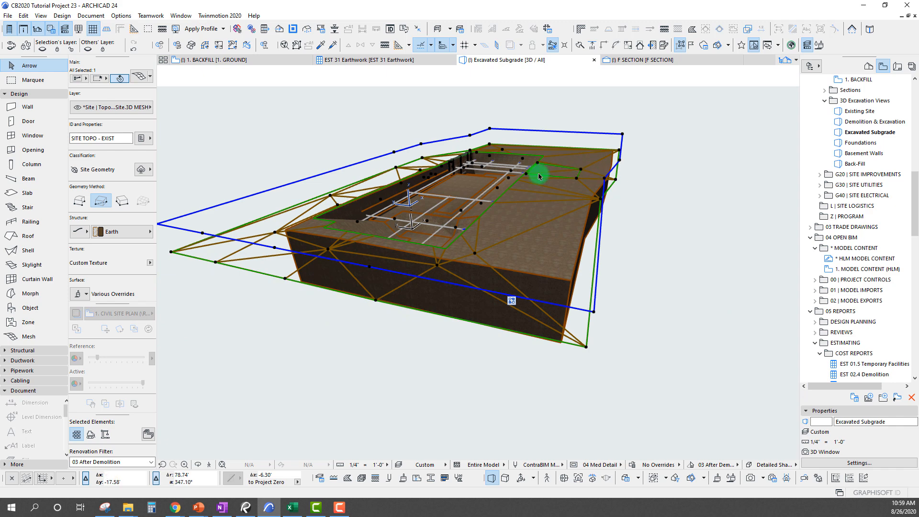
pyautogui.moveTo(421, 219)
pyautogui.keyDown('shift'); pyautogui.mouseDown(button='middle')
pyautogui.moveTo(389, 261)
pyautogui.moveTo(238, 250)
pyautogui.mouseUp(button='middle'); pyautogui.keyUp('shift')
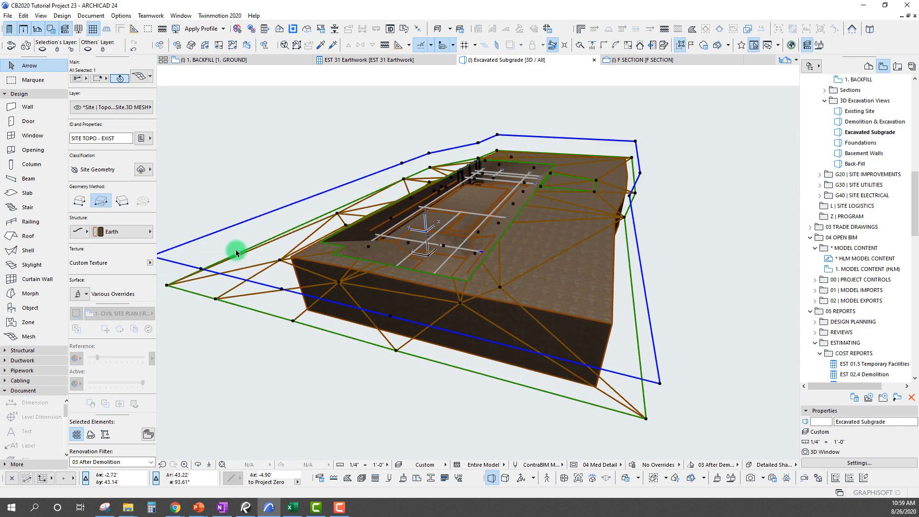
pyautogui.keyDown('shift'); pyautogui.moveTo(592, 208); pyautogui.dragTo(604, 308, button='middle'); pyautogui.keyUp('shift')
pyautogui.keyDown('shift'); pyautogui.moveTo(469, 123); pyautogui.dragTo(599, 351, button='middle'); pyautogui.keyUp('shift')
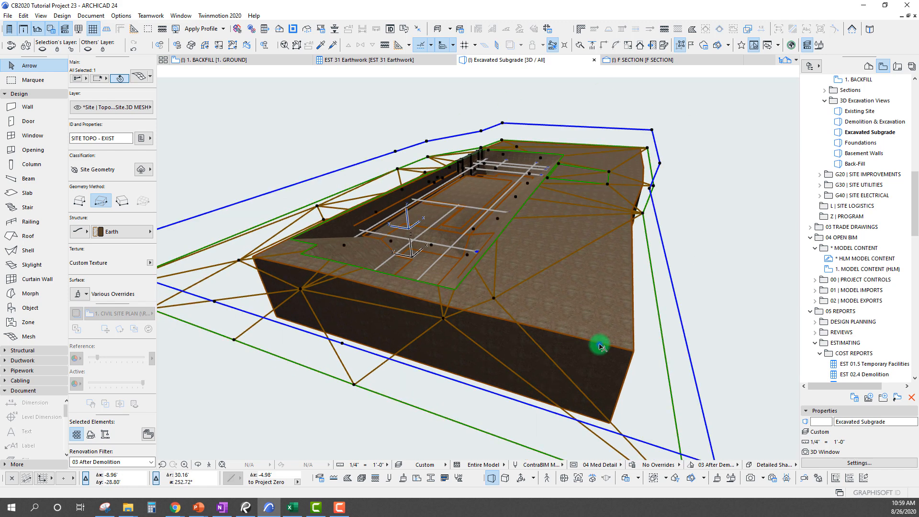
# Select the site grade mesh, examine the excavated pit and wood shoring wall up close, and clear the selection
pyautogui.click(601, 346)
pyautogui.moveTo(280, 249)
pyautogui.keyDown('shift'); pyautogui.mouseDown(button='middle')
pyautogui.moveTo(401, 401)
pyautogui.moveTo(554, 310)
pyautogui.moveTo(731, 250)
pyautogui.moveTo(738, 353)
pyautogui.moveTo(388, 288)
pyautogui.mouseUp(button='middle'); pyautogui.keyUp('shift')
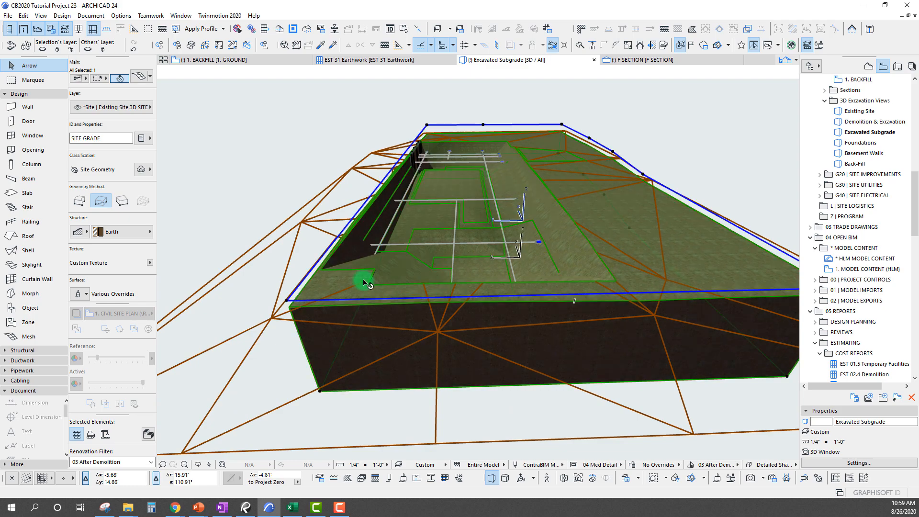
pyautogui.keyDown('shift'); pyautogui.moveTo(511, 373); pyautogui.dragTo(511, 372, button='middle'); pyautogui.keyUp('shift')
pyautogui.scroll(8, 512, 372)
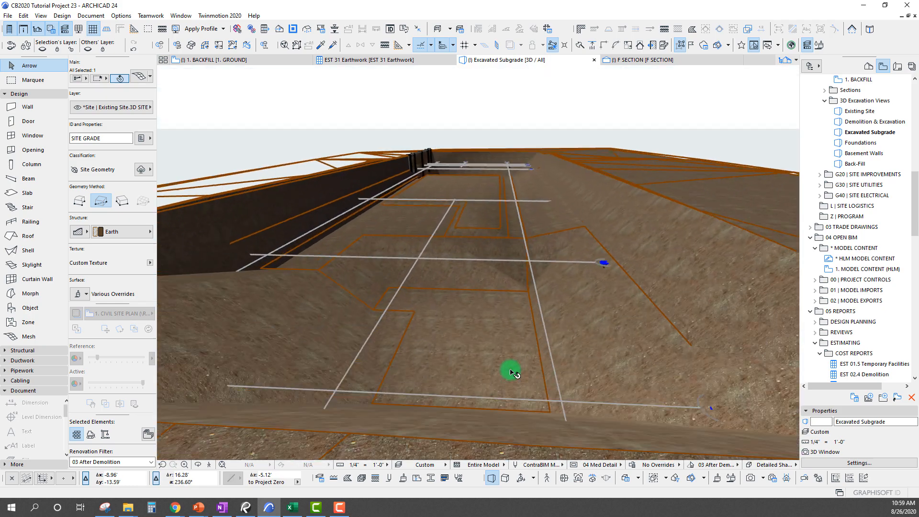
pyautogui.keyDown('shift'); pyautogui.moveTo(460, 353); pyautogui.dragTo(647, 310, button='middle'); pyautogui.keyUp('shift')
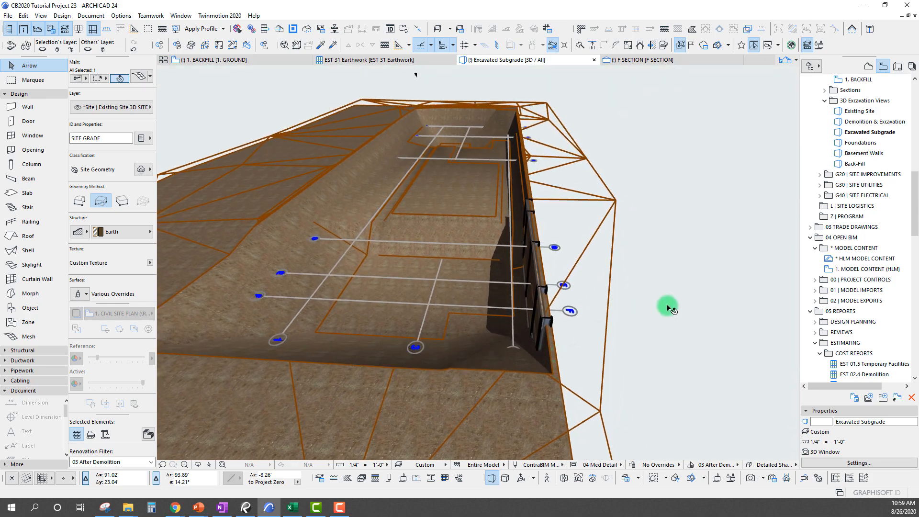
pyautogui.keyDown('shift'); pyautogui.moveTo(741, 370); pyautogui.dragTo(611, 252, button='middle'); pyautogui.keyUp('shift')
pyautogui.click(424, 161)
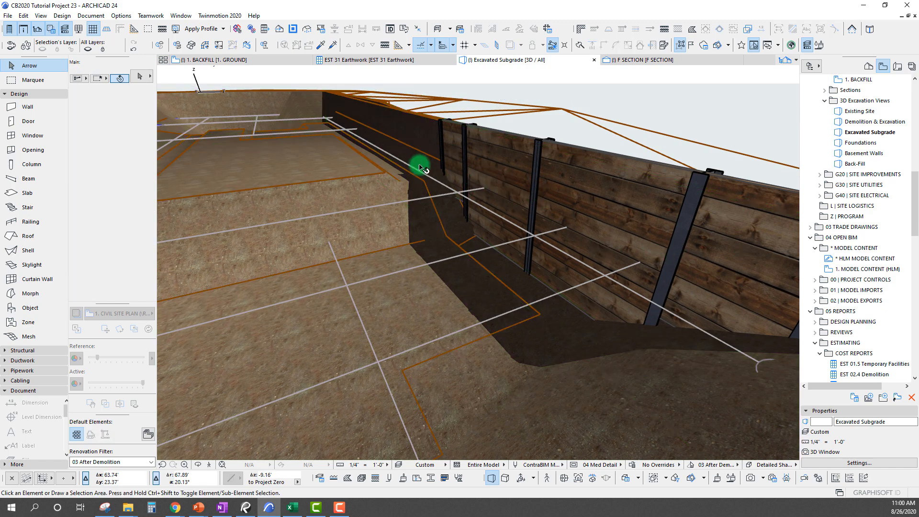
# Examine the concrete walls and stepped footings in the Basement Walls 3D view
pyautogui.scroll(-5, 542, 224)
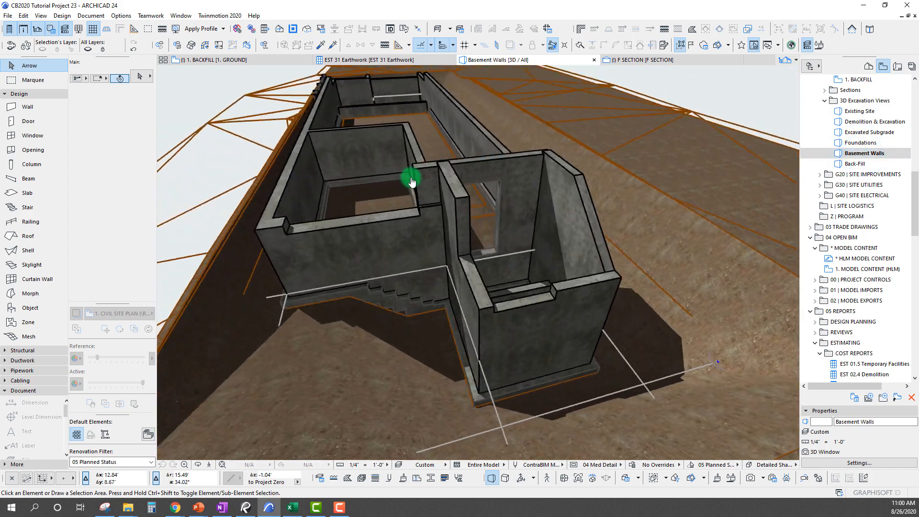
pyautogui.scroll(10, 412, 181)
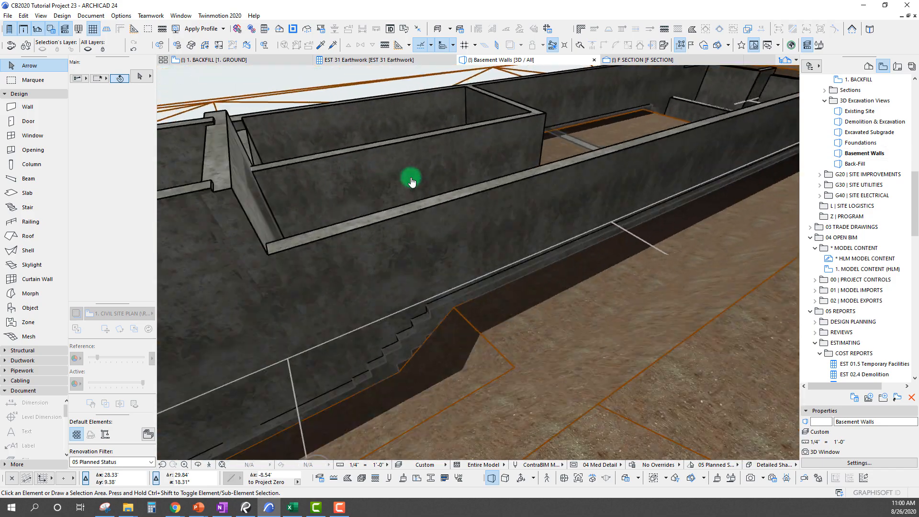
pyautogui.keyDown('shift'); pyautogui.moveTo(411, 181); pyautogui.dragTo(467, 351, button='middle'); pyautogui.keyUp('shift')
pyautogui.scroll(-5, 616, 249)
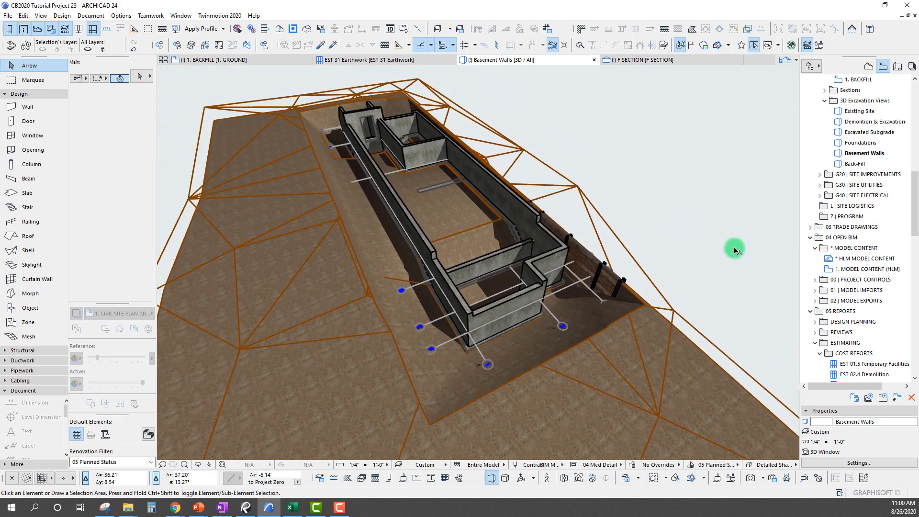
# Open the Back-Fill 3D view, inspect the back-fill mesh around the basement walls, and clear the selection
pyautogui.doubleClick(849, 166)
pyautogui.keyDown('shift'); pyautogui.moveTo(364, 232); pyautogui.dragTo(482, 296, button='middle'); pyautogui.keyUp('shift')
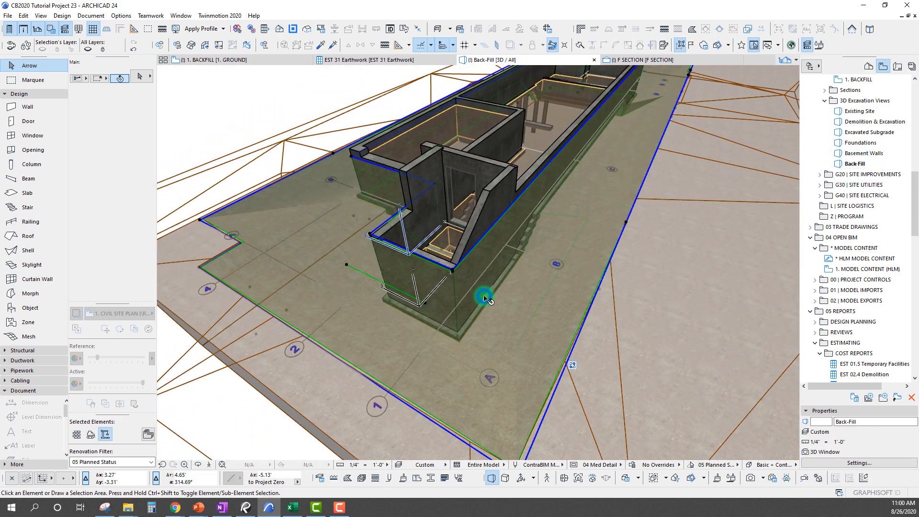
pyautogui.scroll(-4, 485, 297)
pyautogui.keyDown('shift'); pyautogui.moveTo(708, 215); pyautogui.dragTo(585, 335, button='middle'); pyautogui.keyUp('shift')
pyautogui.scroll(5, 475, 289)
pyautogui.scroll(5, 475, 289)
pyautogui.keyDown('shift'); pyautogui.moveTo(482, 327); pyautogui.dragTo(458, 182, button='middle'); pyautogui.keyUp('shift')
pyautogui.keyDown('shift'); pyautogui.moveTo(567, 259); pyautogui.dragTo(530, 164, button='middle'); pyautogui.keyUp('shift')
pyautogui.keyDown('shift'); pyautogui.moveTo(581, 151); pyautogui.dragTo(556, 163, button='middle'); pyautogui.keyUp('shift')
pyautogui.scroll(2, 495, 252)
pyautogui.press('Escape')
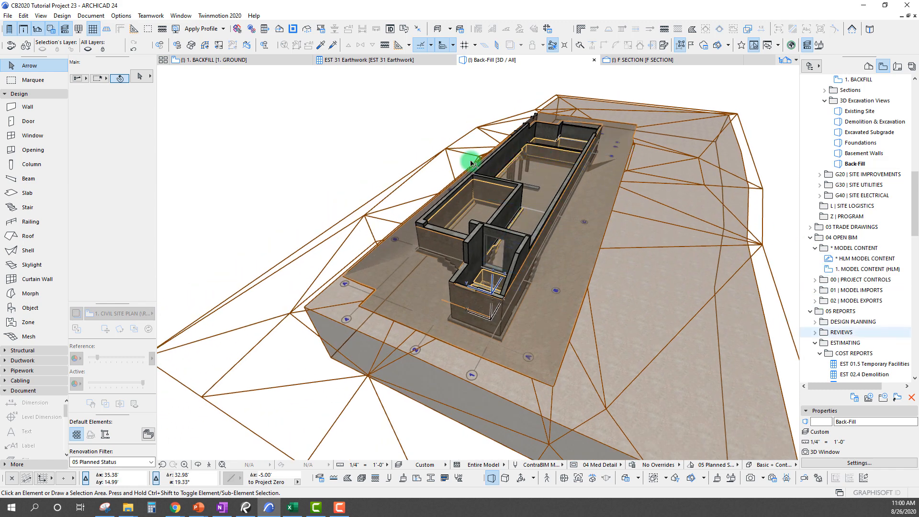
# Open the scheme settings of the EST 31 Earthwork schedule and bring its CSI category criterion into focus
pyautogui.rightClick(369, 62)
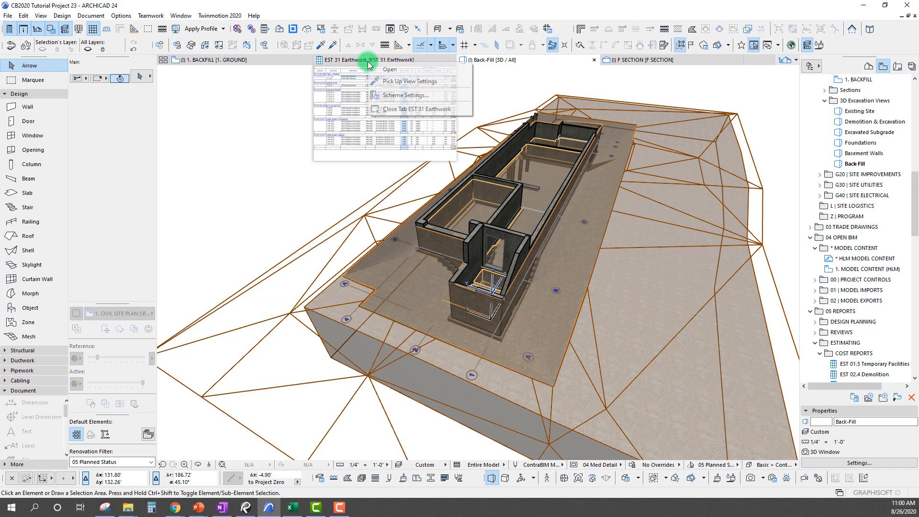
pyautogui.click(406, 96)
pyautogui.moveTo(428, 116); pyautogui.dragTo(472, 90)
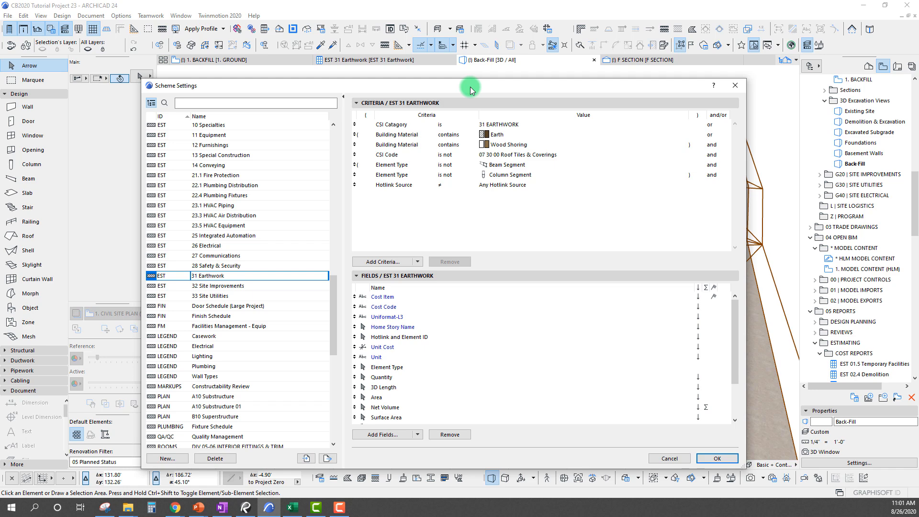
pyautogui.moveTo(332, 310); pyautogui.dragTo(339, 291)
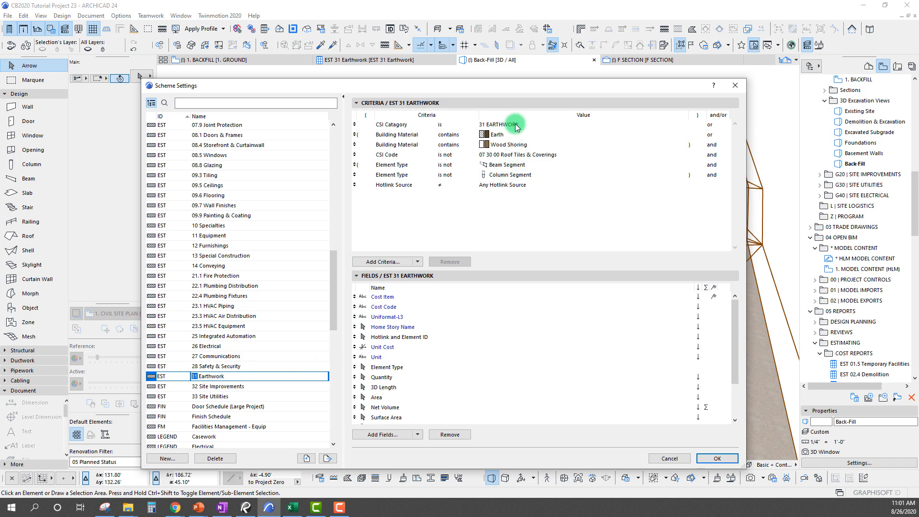
pyautogui.moveTo(511, 79); pyautogui.dragTo(517, 87)
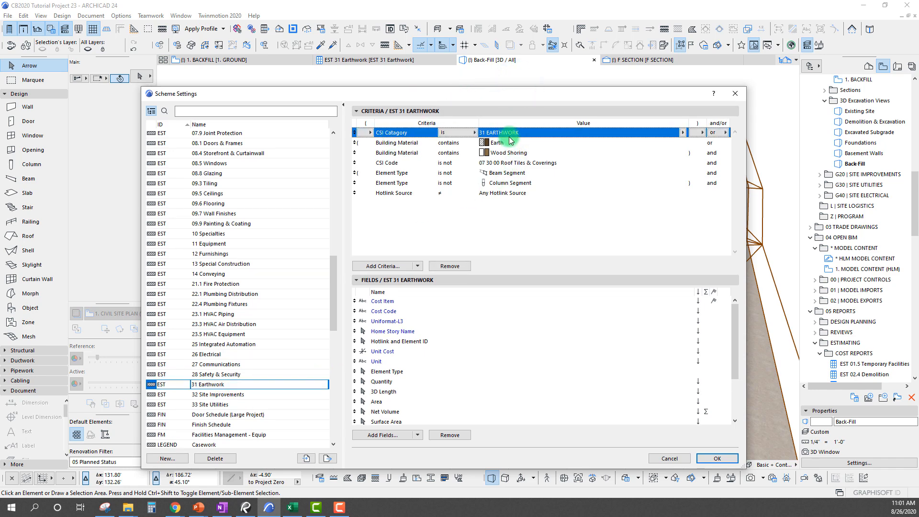
# Review the criteria choices, picking 31 EARTHWORK as the CSI category and Earth as the first building material
pyautogui.click(683, 134)
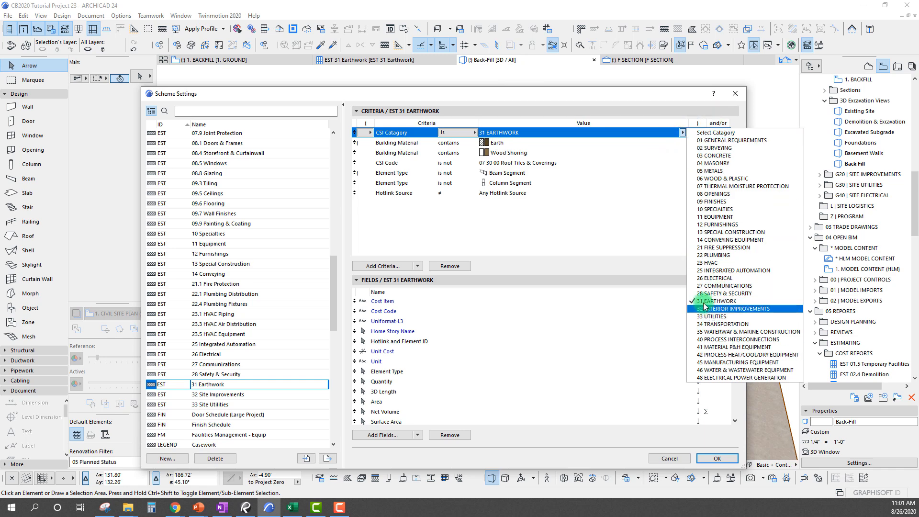
pyautogui.click(707, 303)
pyautogui.click(531, 143)
pyautogui.click(692, 143)
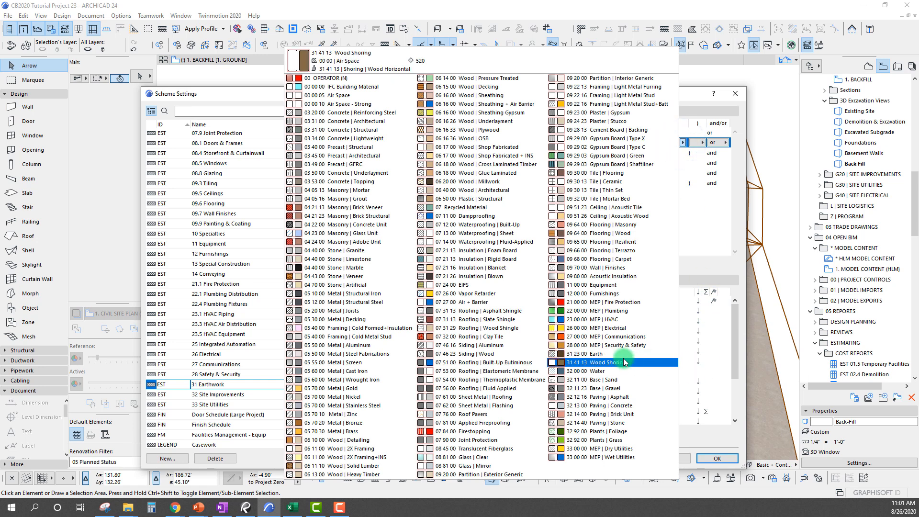
pyautogui.click(589, 356)
# Review the second building material criterion, picking Wood Shoring
pyautogui.click(525, 151)
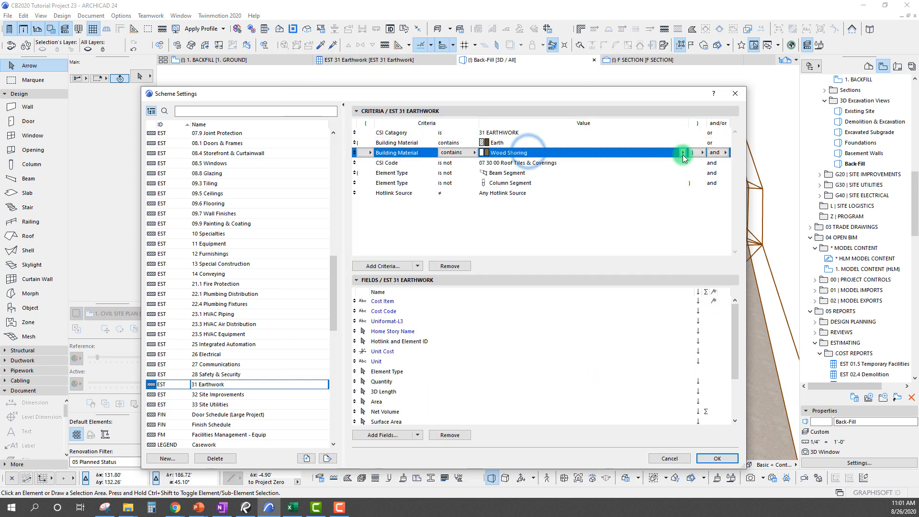
pyautogui.click(683, 152)
pyautogui.click(585, 360)
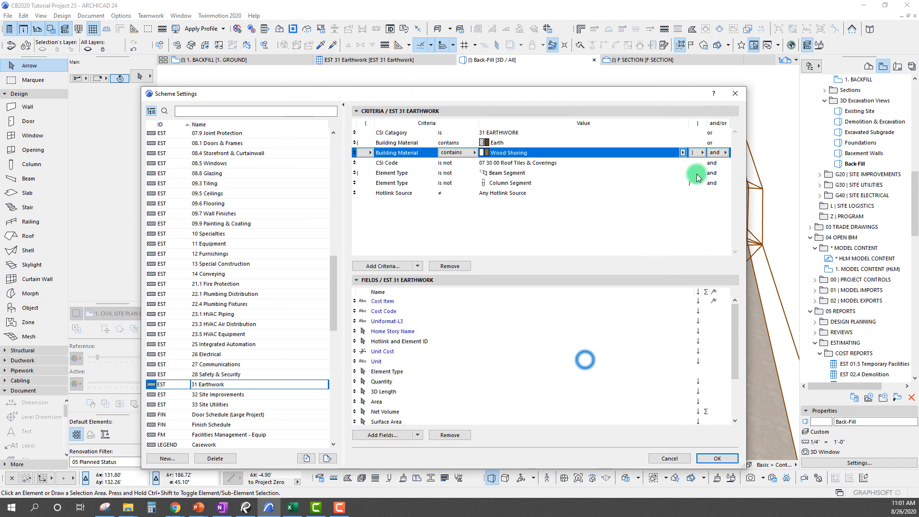
pyautogui.click(501, 153)
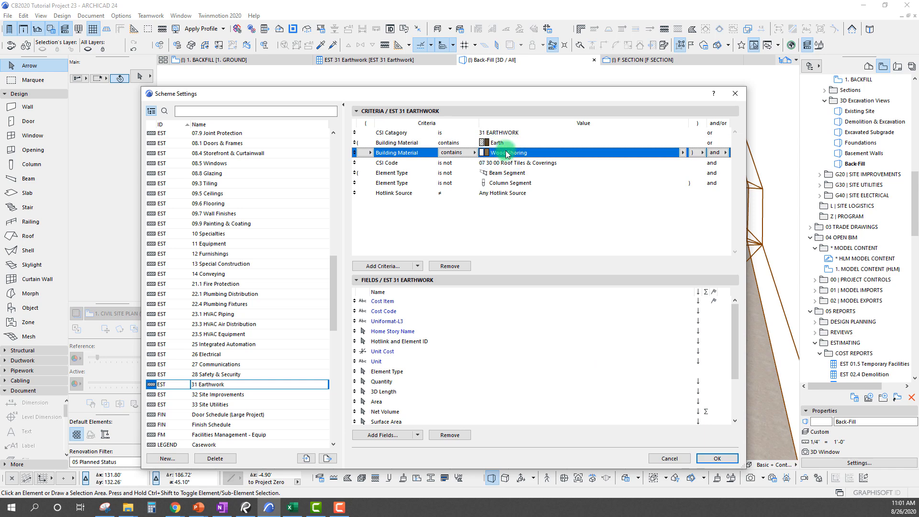
# Recheck the CSI category options, keeping 31 EARTHWORK, and reposition the scheme settings dialog
pyautogui.click(511, 132)
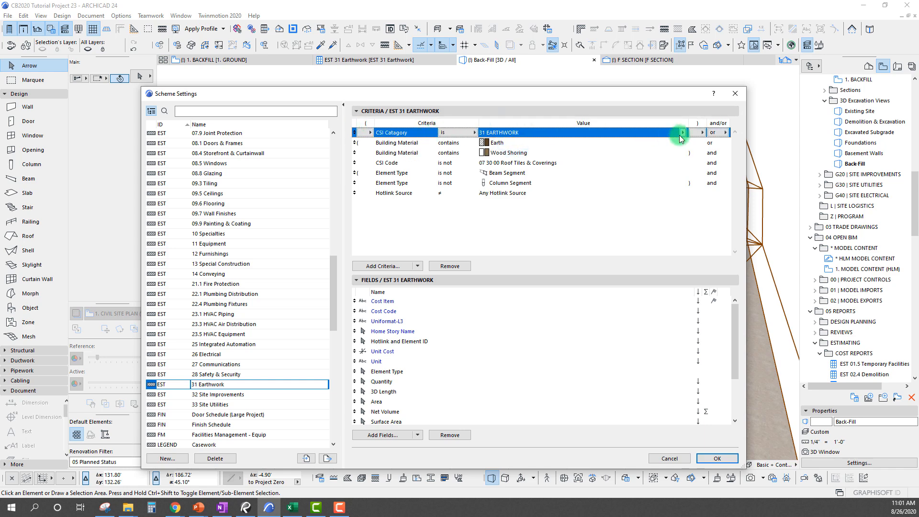
pyautogui.click(683, 133)
pyautogui.click(705, 299)
pyautogui.click(524, 216)
pyautogui.moveTo(527, 92); pyautogui.dragTo(547, 70)
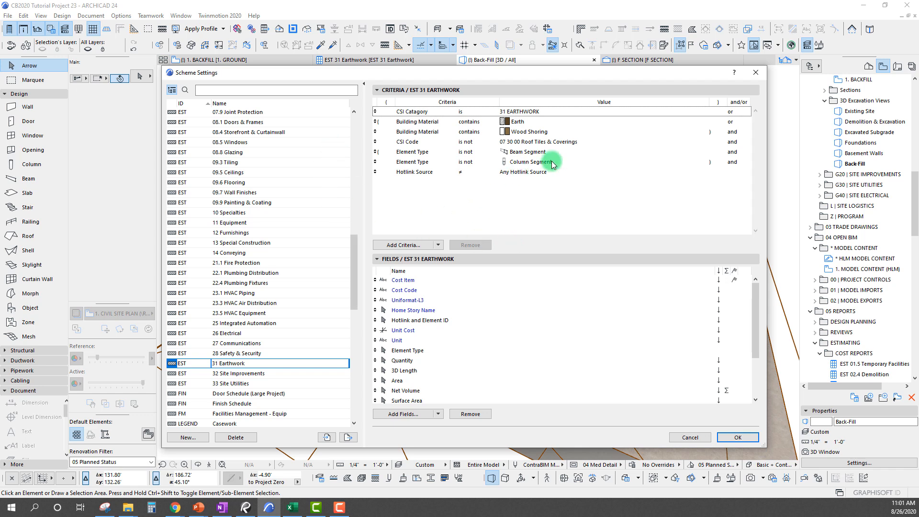
# Review the Earth material criterion and the exclusions for roof tile CSI code, beam segments and column segments
pyautogui.click(536, 144)
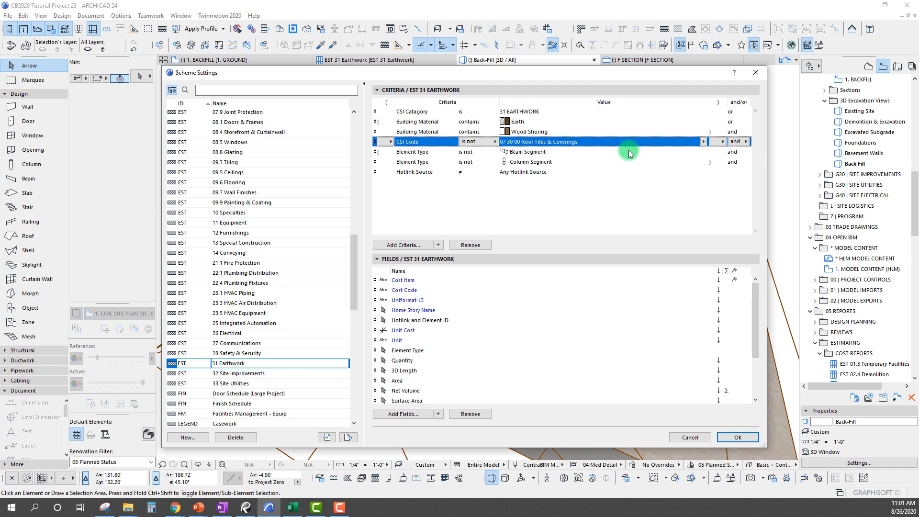
pyautogui.click(536, 122)
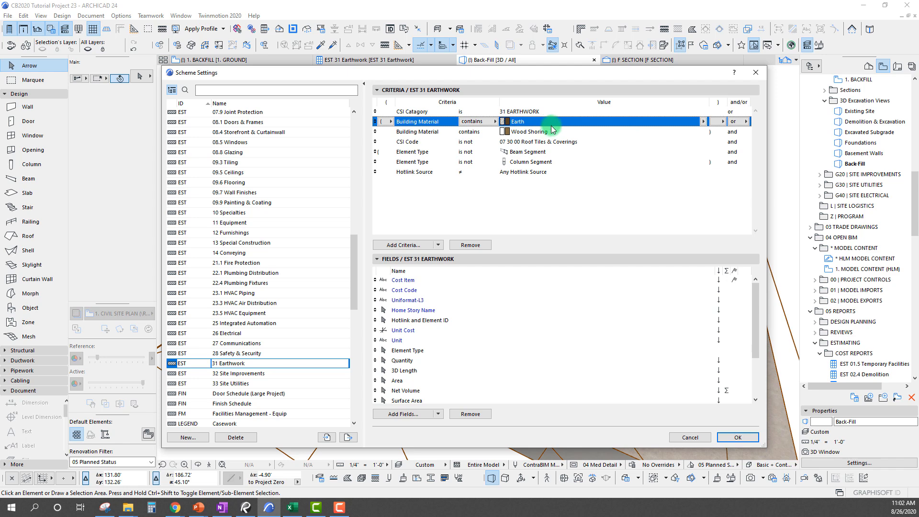
pyautogui.click(561, 143)
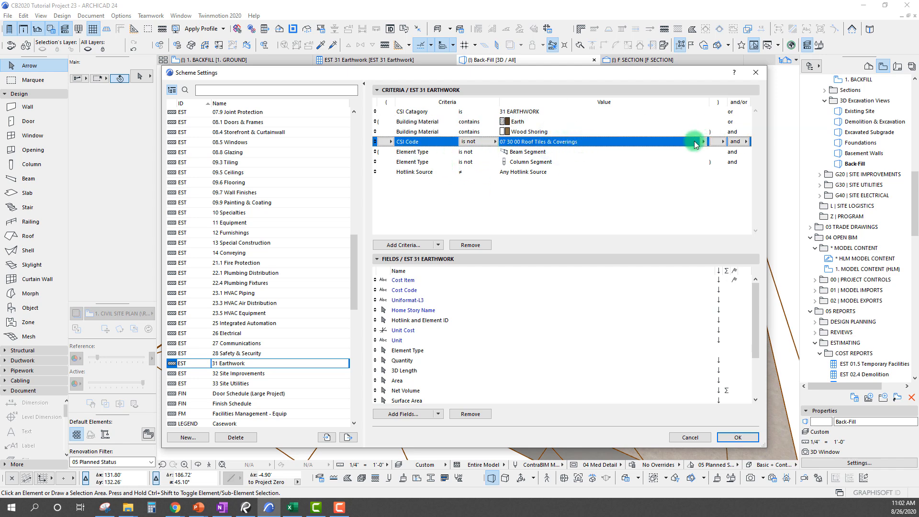
pyautogui.click(544, 153)
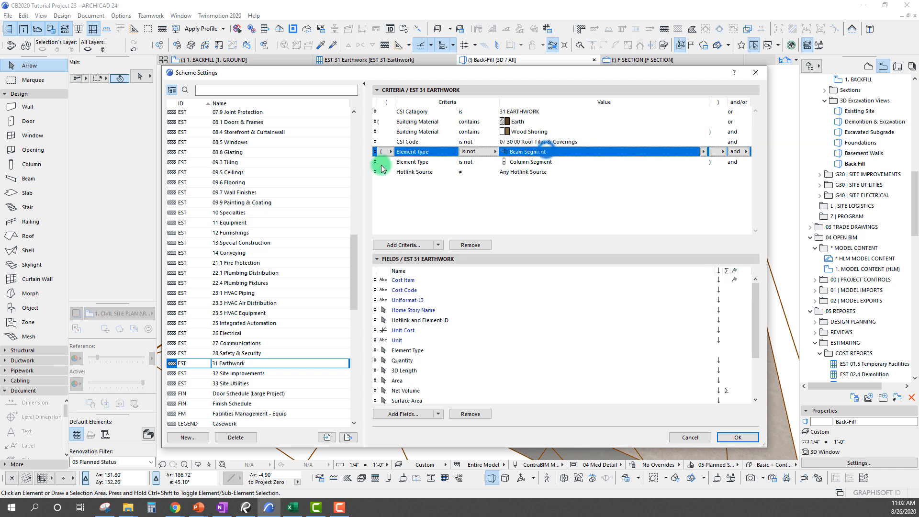
pyautogui.click(533, 164)
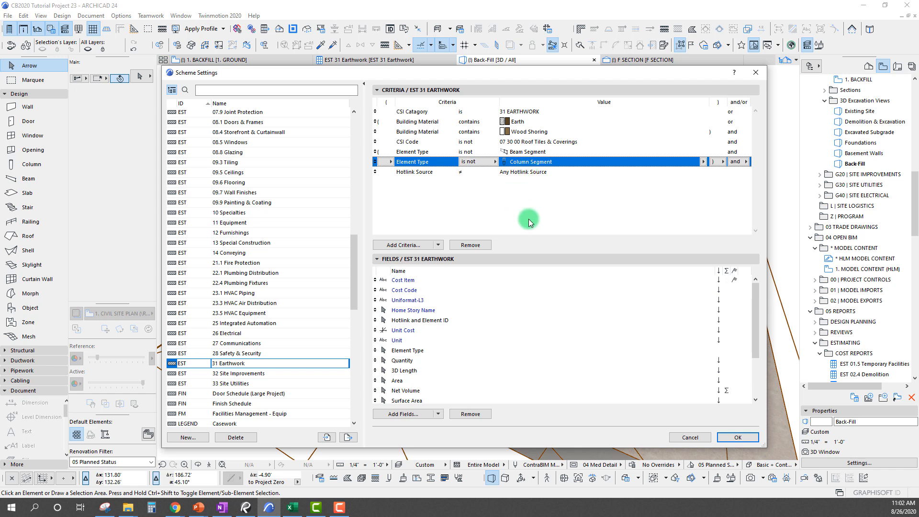
pyautogui.click(536, 152)
pyautogui.click(526, 163)
pyautogui.click(536, 152)
pyautogui.click(534, 162)
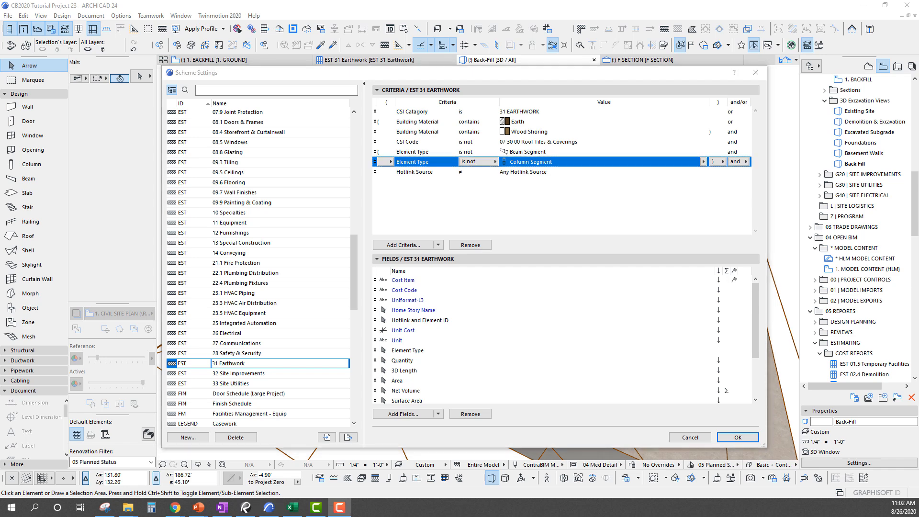
# Reposition and lengthen the scheme settings dialog, then review the schedule fields from Cost Item to Hotlink and Element ID
pyautogui.moveTo(494, 77); pyautogui.dragTo(478, 35)
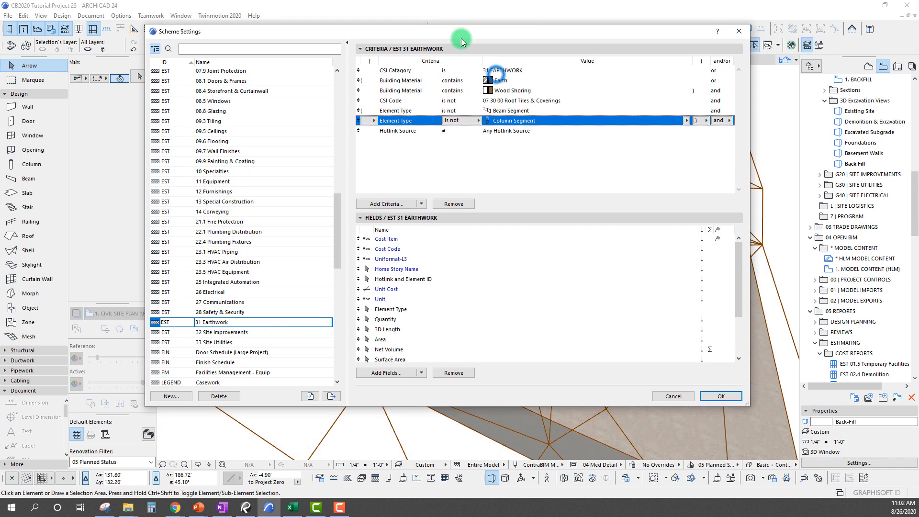
pyautogui.moveTo(746, 406); pyautogui.dragTo(683, 458)
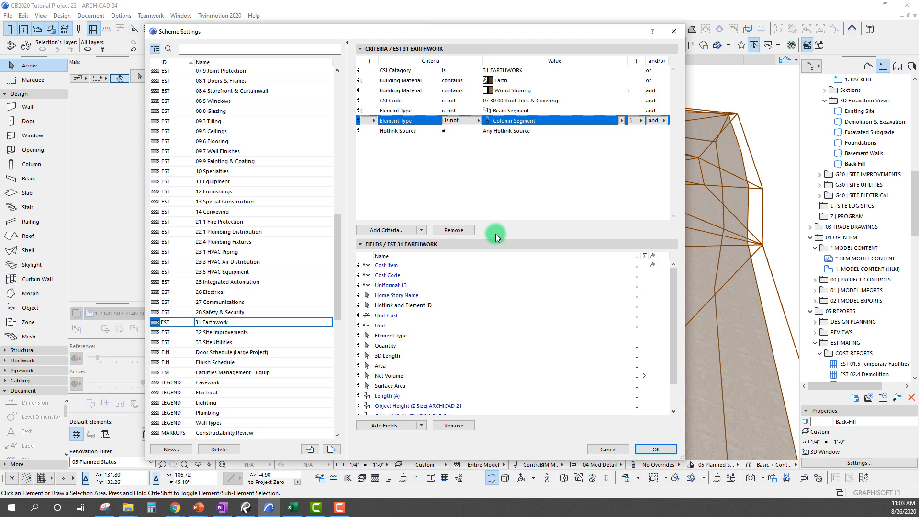
pyautogui.moveTo(677, 287)
pyautogui.mouseDown()
pyautogui.moveTo(674, 322)
pyautogui.moveTo(673, 288)
pyautogui.mouseUp()
pyautogui.click(422, 265)
pyautogui.click(412, 276)
pyautogui.click(411, 285)
pyautogui.click(411, 296)
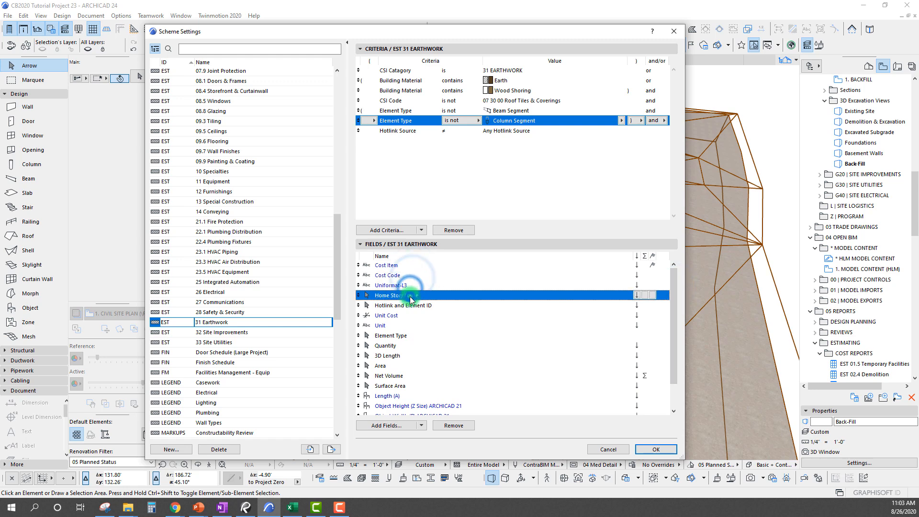
pyautogui.click(390, 307)
pyautogui.click(389, 286)
pyautogui.click(385, 276)
pyautogui.click(387, 265)
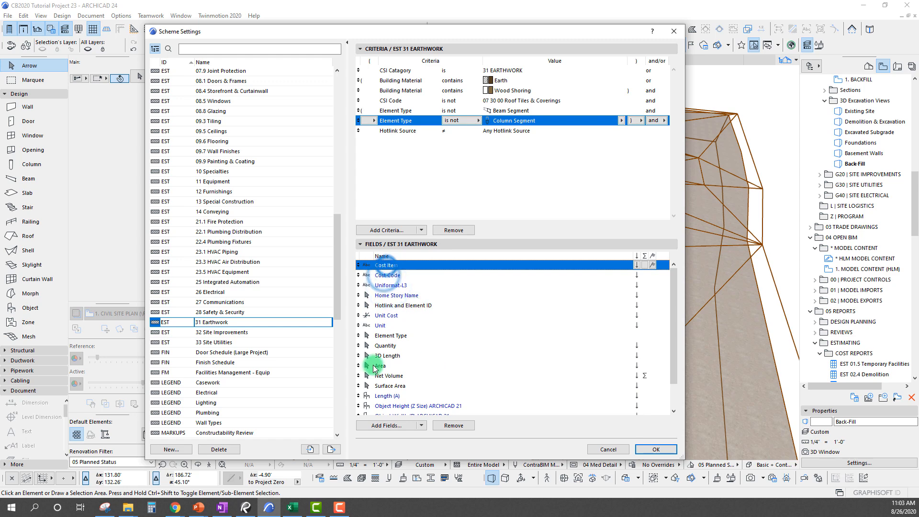
# Review the Unit Cost, Unit and remaining schedule fields, and accept the scheme settings
pyautogui.click(402, 314)
pyautogui.click(398, 329)
pyautogui.scroll(-2, 437, 342)
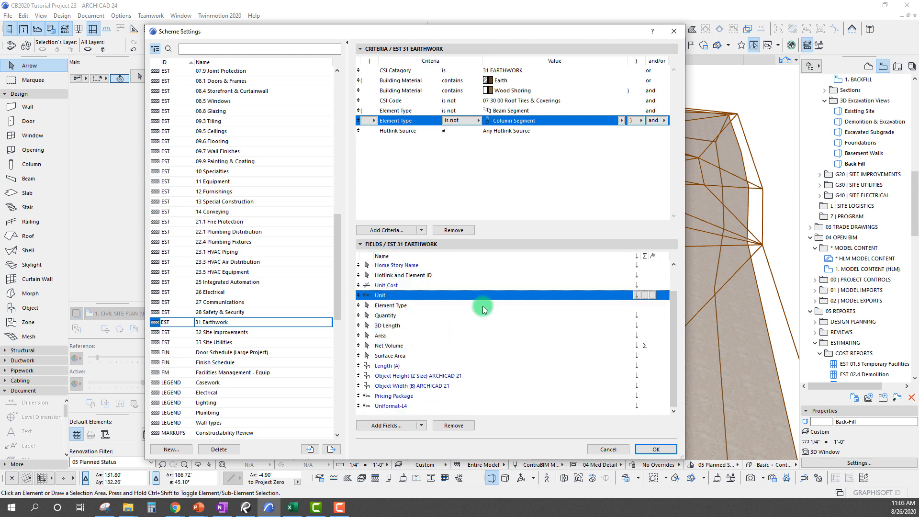
pyautogui.scroll(2, 423, 335)
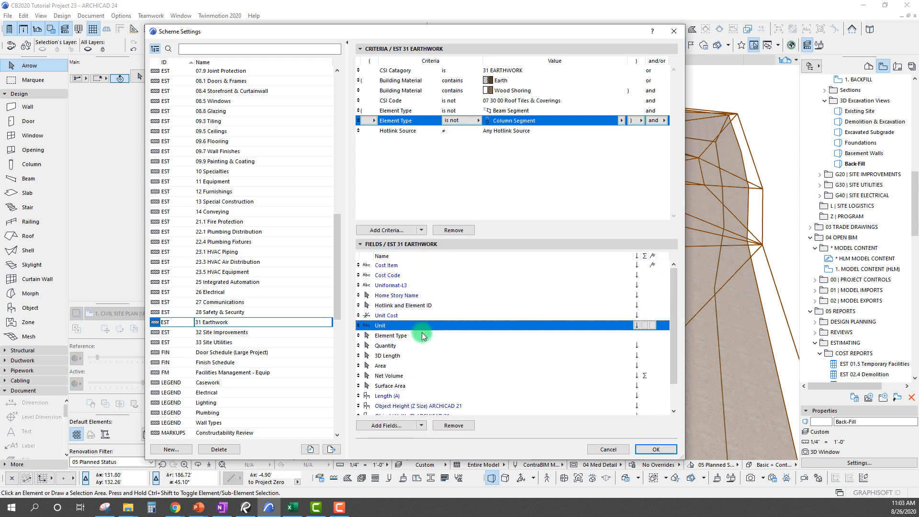
pyautogui.click(656, 449)
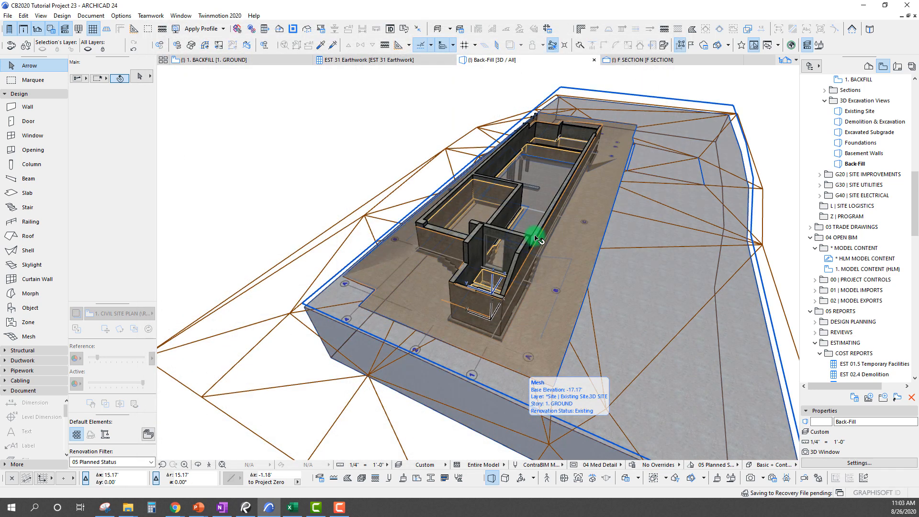
# Go through the 3D excavation views in order from Existing Site to Back-Fill and examine the back-filled basement
pyautogui.doubleClick(860, 113)
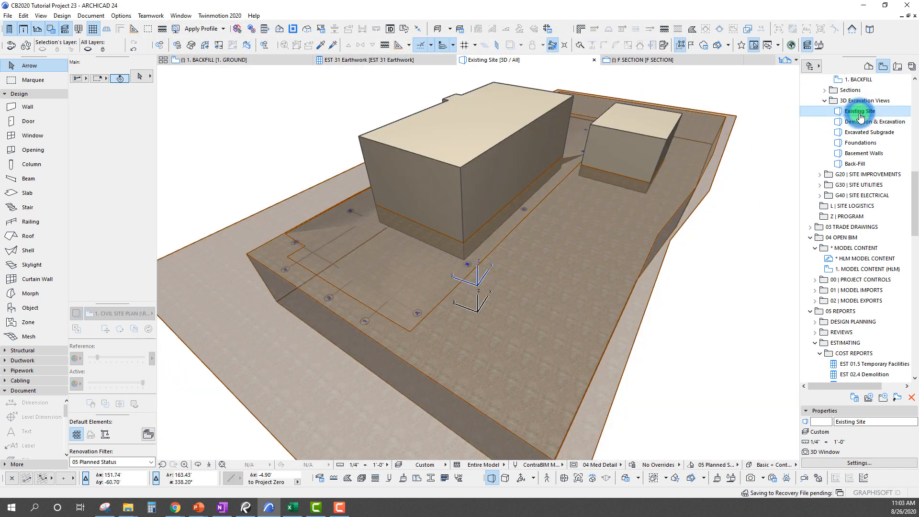
pyautogui.doubleClick(860, 123)
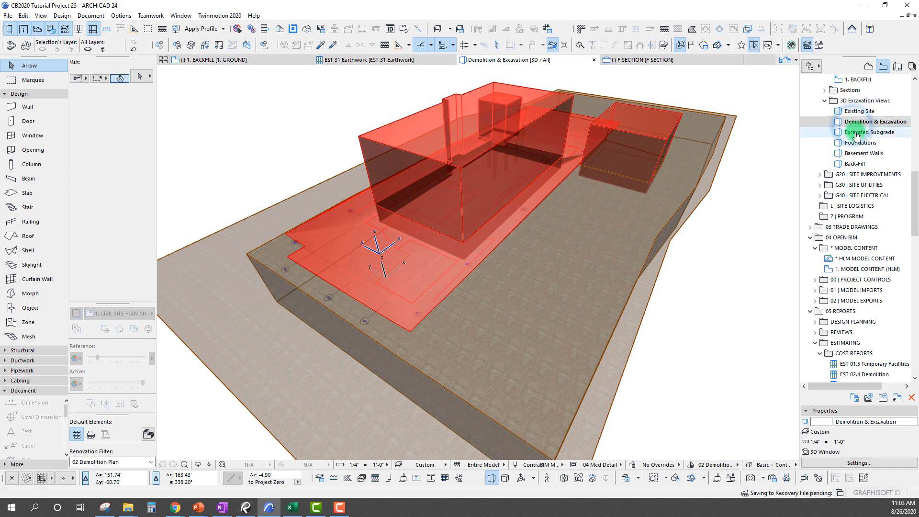
pyautogui.doubleClick(857, 134)
pyautogui.doubleClick(858, 144)
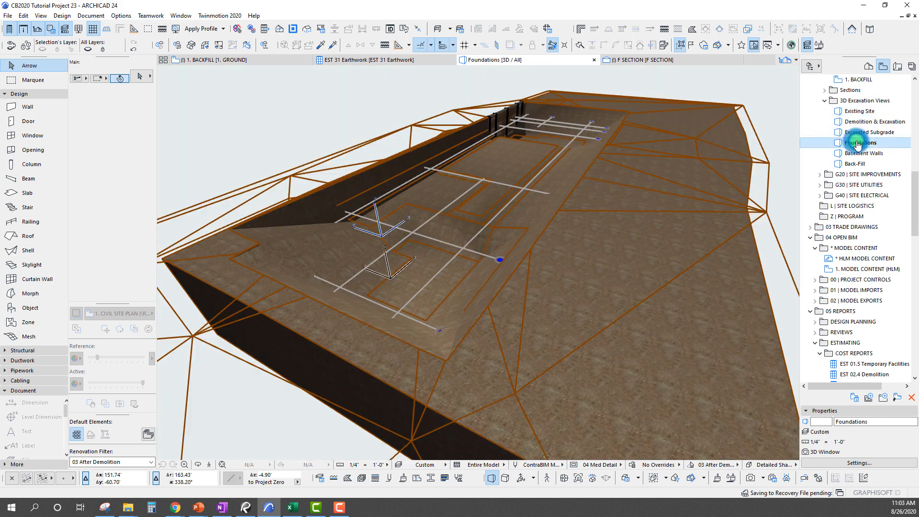
pyautogui.doubleClick(860, 154)
pyautogui.doubleClick(857, 166)
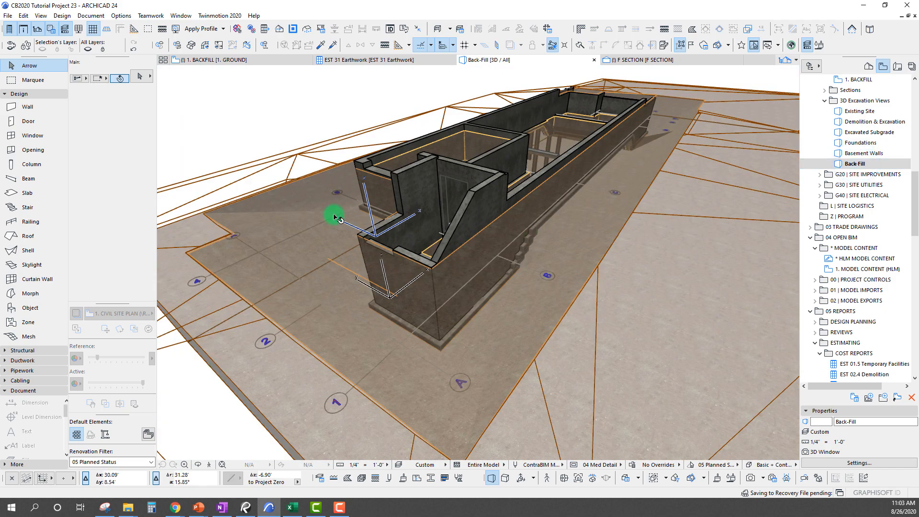
pyautogui.keyDown('shift'); pyautogui.moveTo(359, 234); pyautogui.dragTo(417, 286, button='middle'); pyautogui.keyUp('shift')
pyautogui.moveTo(508, 240); pyautogui.dragTo(531, 186, button='middle')
pyautogui.moveTo(540, 267); pyautogui.dragTo(550, 248, button='middle')
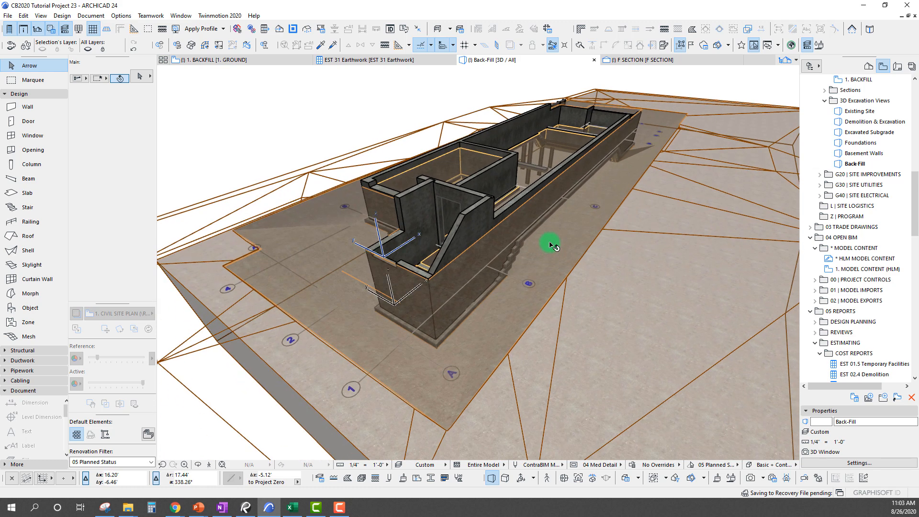
# Return to the EST 31 Earthwork schedule and locate the SITE GRADE item's element in 3D
pyautogui.click(384, 59)
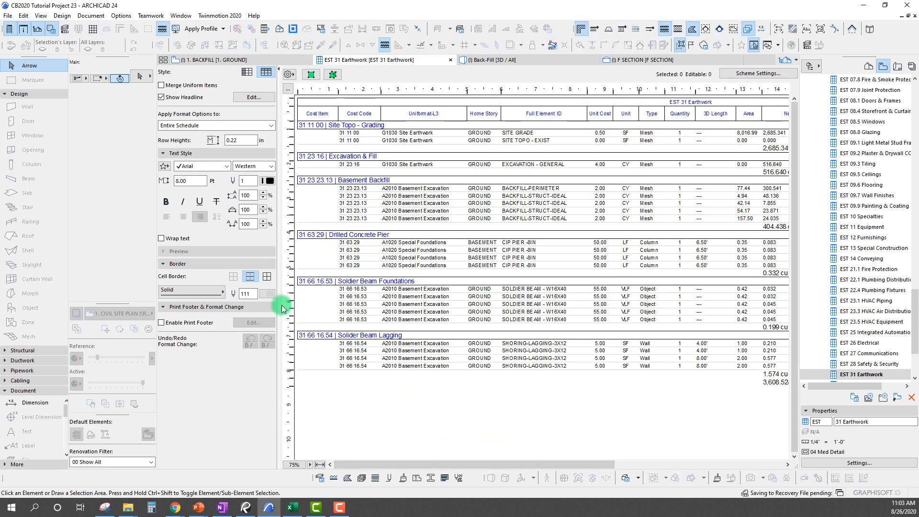
pyautogui.click(391, 132)
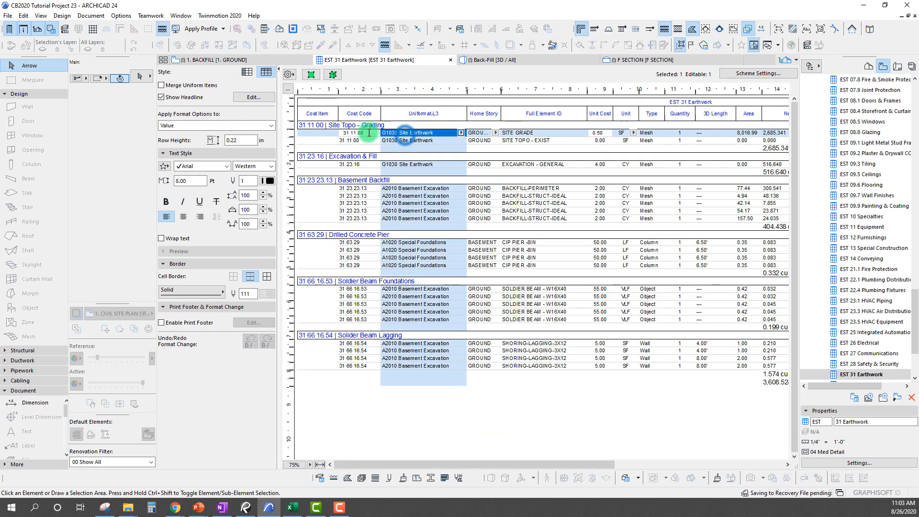
pyautogui.click(525, 133)
pyautogui.click(556, 132)
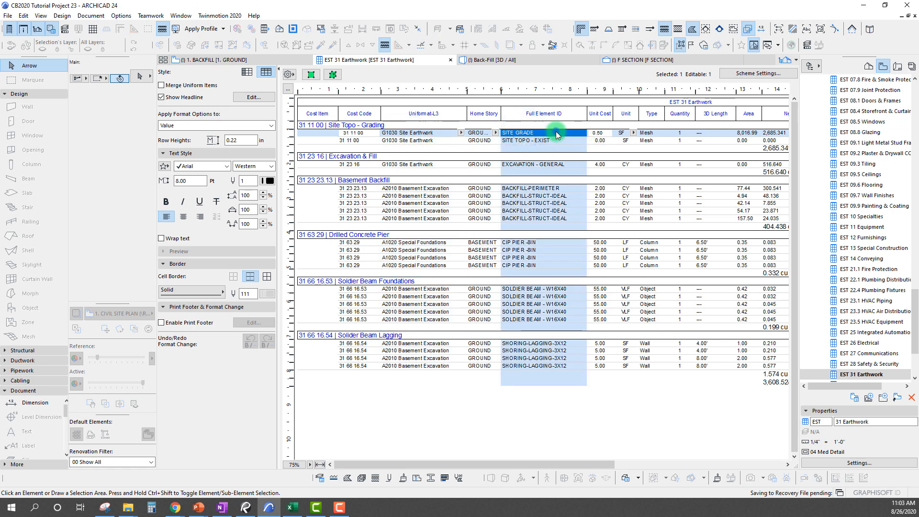
pyautogui.click(333, 74)
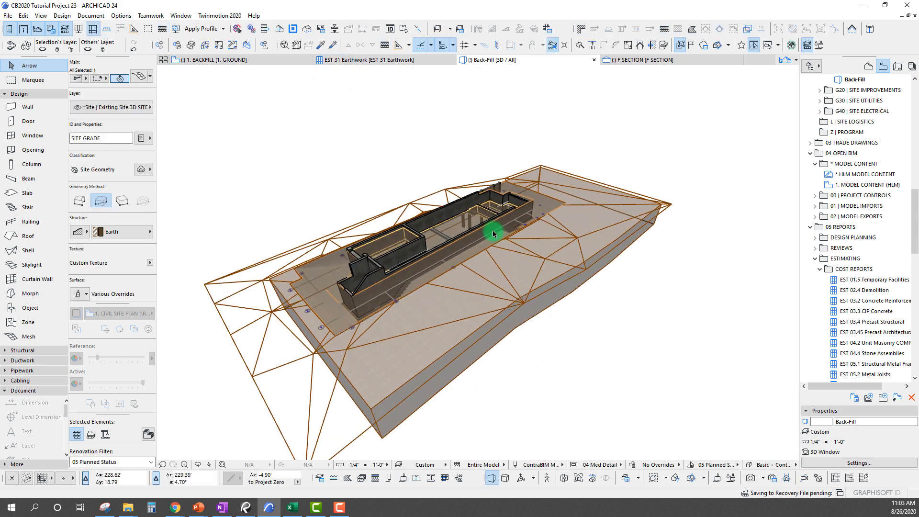
# Examine the selected SITE GRADE mesh and its excavation from several angles in 3D
pyautogui.keyDown('shift'); pyautogui.moveTo(358, 353); pyautogui.dragTo(455, 406, button='middle'); pyautogui.keyUp('shift')
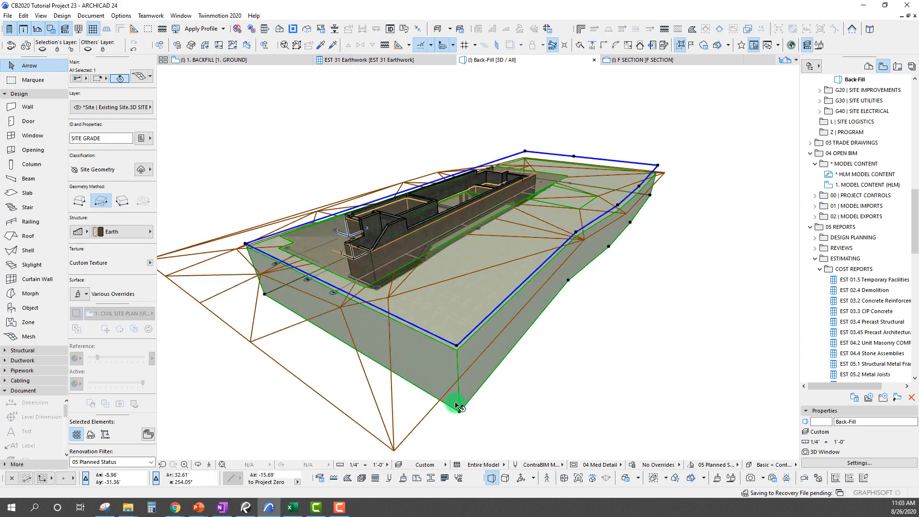
pyautogui.keyDown('shift'); pyautogui.moveTo(383, 367); pyautogui.dragTo(636, 185, button='middle'); pyautogui.keyUp('shift')
pyautogui.keyDown('shift'); pyautogui.moveTo(487, 318); pyautogui.dragTo(343, 377, button='middle'); pyautogui.keyUp('shift')
pyautogui.keyDown('shift'); pyautogui.moveTo(700, 200); pyautogui.dragTo(606, 318, button='middle'); pyautogui.keyUp('shift')
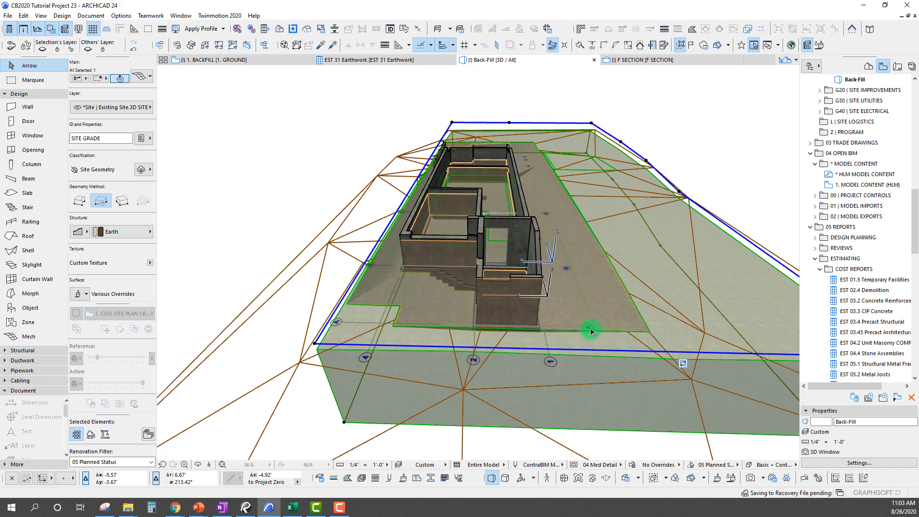
pyautogui.keyDown('shift'); pyautogui.moveTo(546, 304); pyautogui.dragTo(517, 233, button='middle'); pyautogui.keyUp('shift')
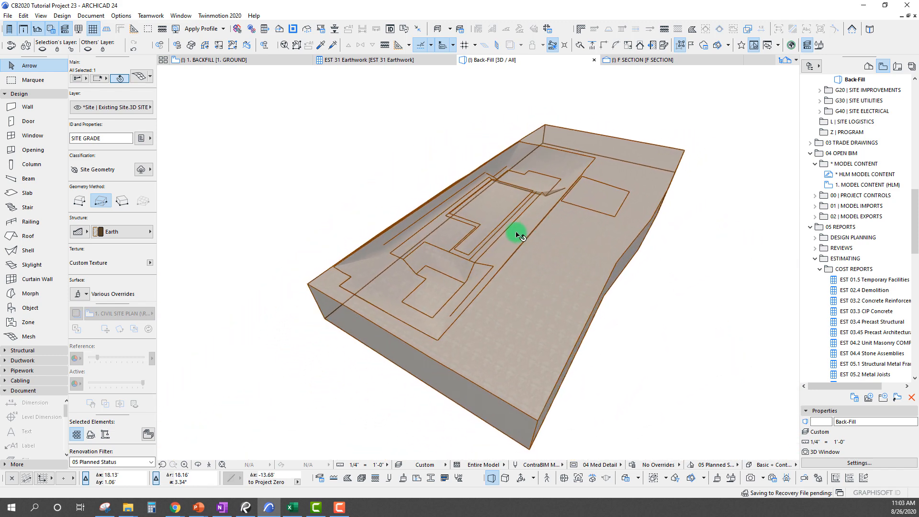
# Restore the full back-fill model in 3D and check the site grade mesh by selecting it, leaving it deselected
pyautogui.press('Escape')
pyautogui.hotkey('ctrl', 'F5')
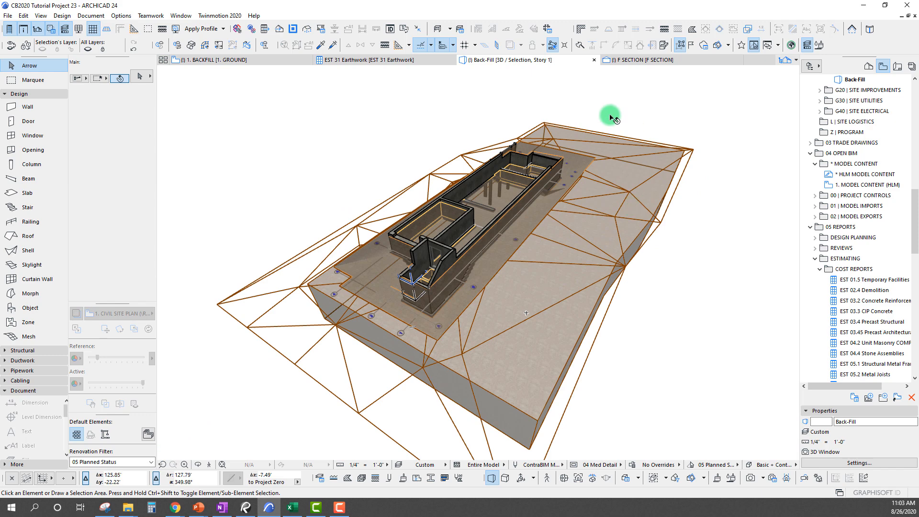
pyautogui.click(568, 318)
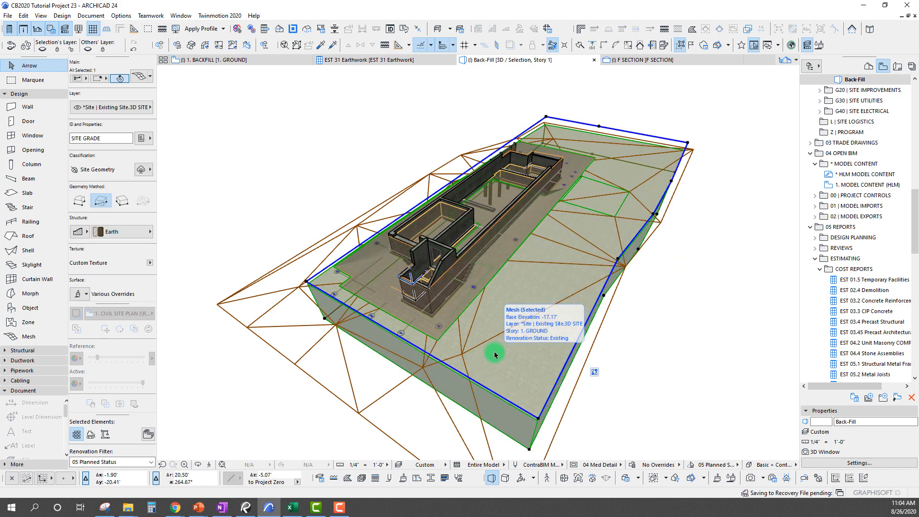
pyautogui.moveTo(350, 62)
pyautogui.press('Escape')
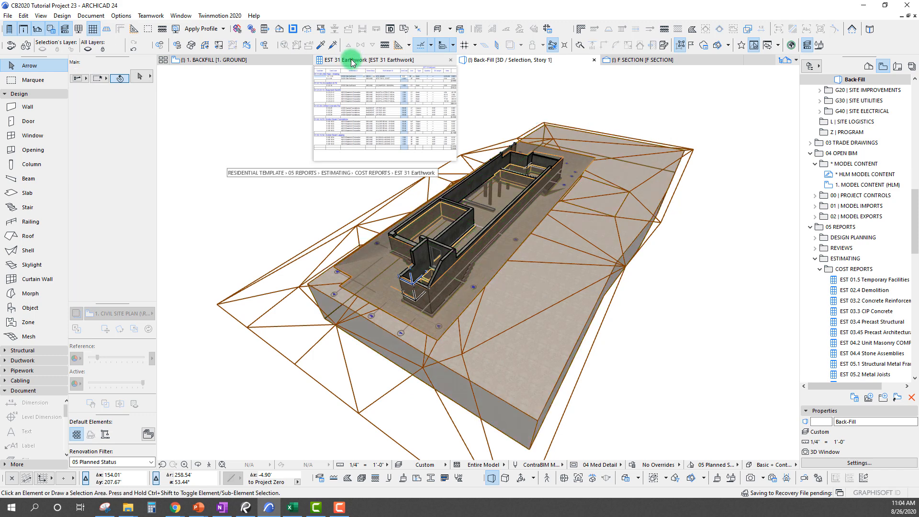
# Return to the EST 31 Earthwork schedule and review the unit cost, unit and area of the SITE GRADE item
pyautogui.click(351, 62)
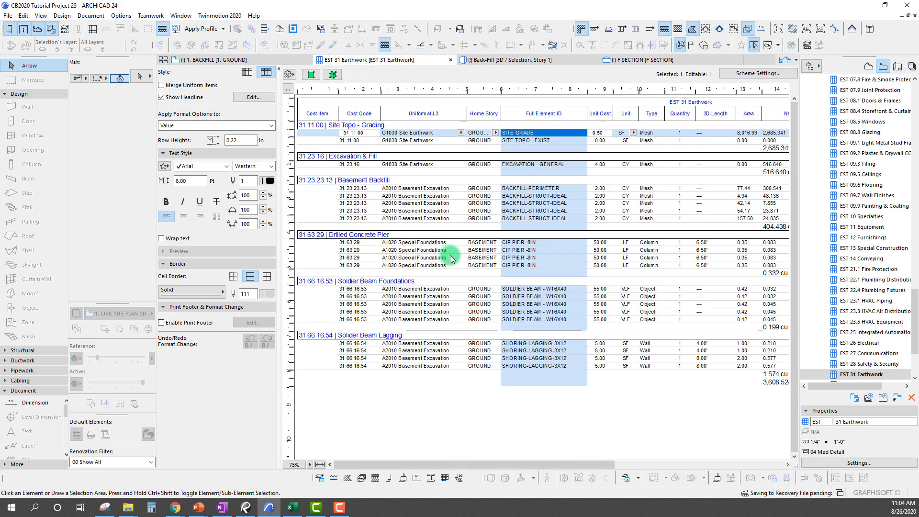
pyautogui.click(590, 135)
pyautogui.click(611, 134)
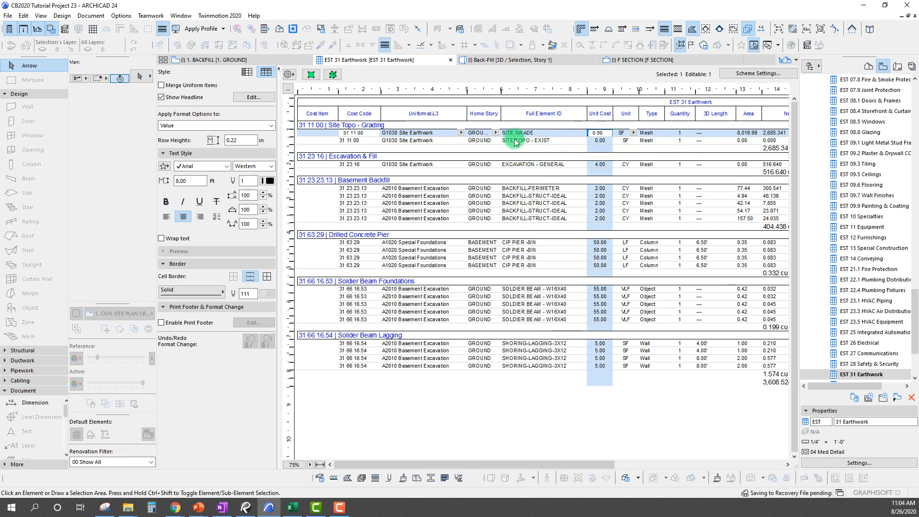
pyautogui.click(745, 134)
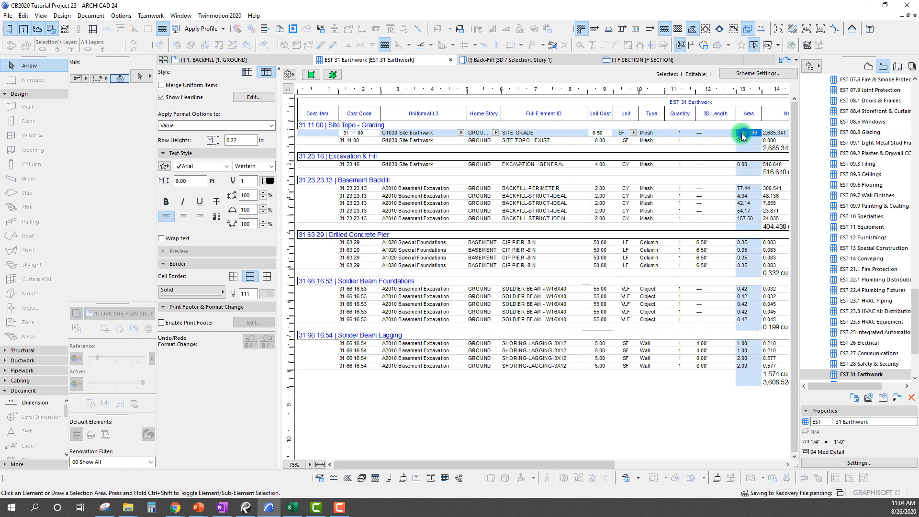
pyautogui.click(597, 134)
pyautogui.click(599, 133)
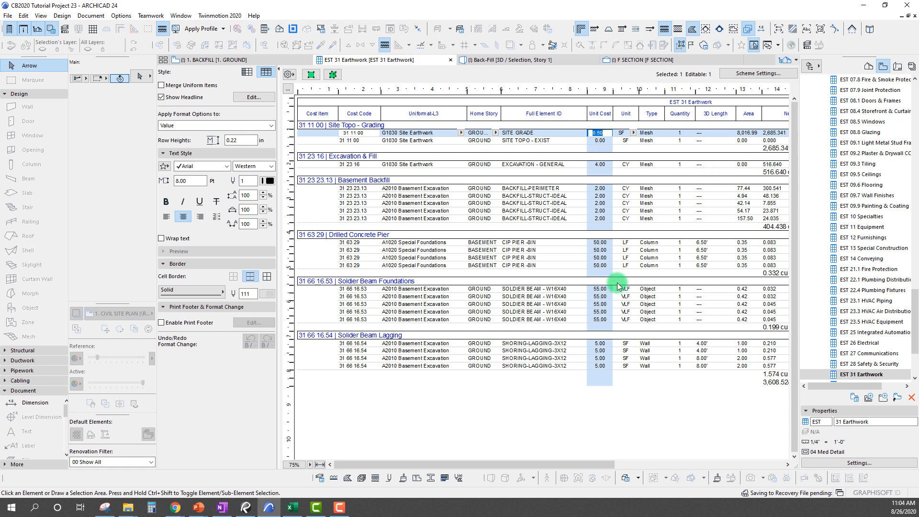
# Locate the SITE TOPO - EXIST item's mesh in 3D and return to the EST 31 Earthwork schedule
pyautogui.click(532, 142)
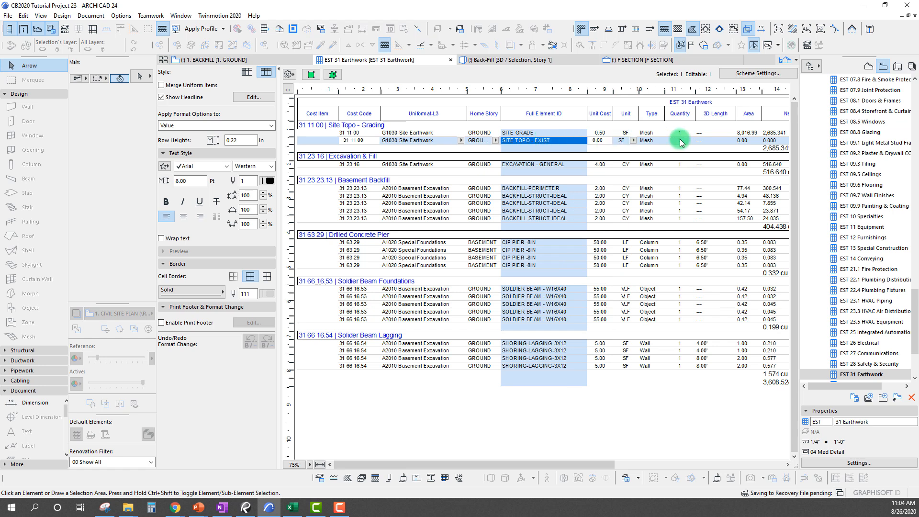
pyautogui.click(333, 75)
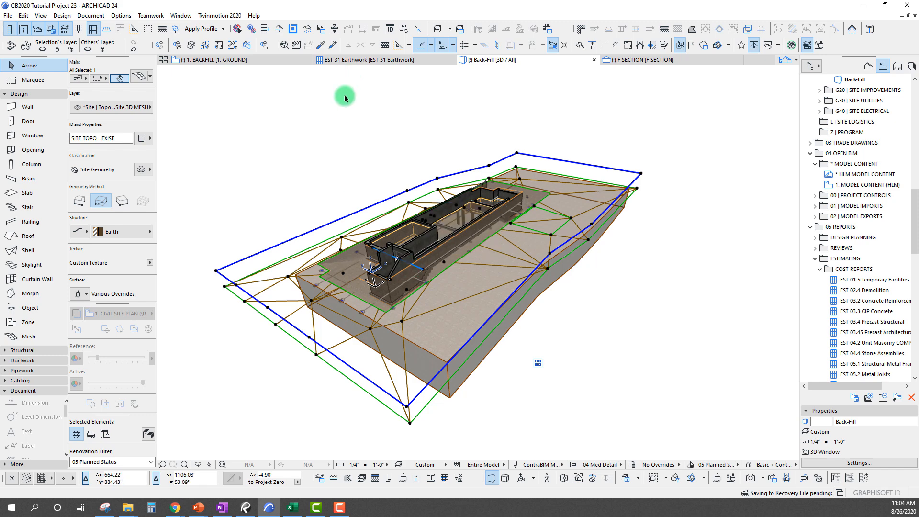
pyautogui.click(345, 64)
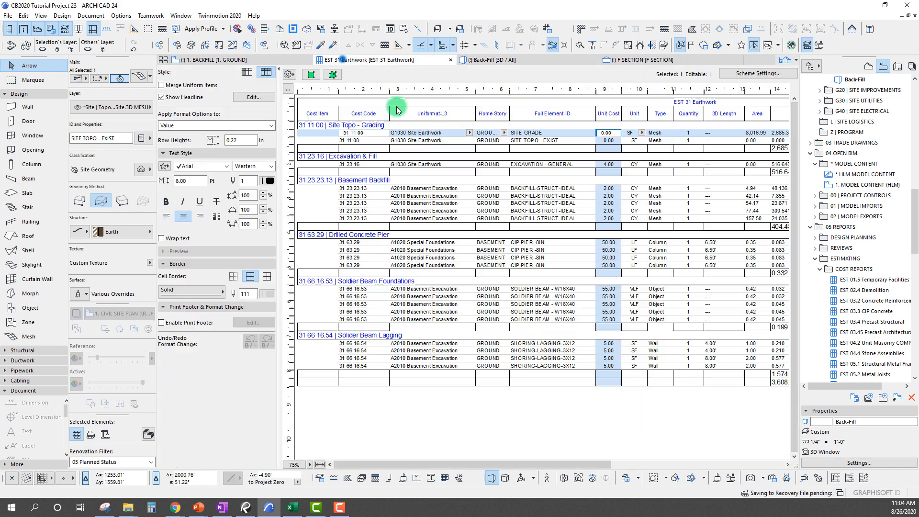
# Set the SITE GRADE item's unit cost to 0.50 in the EST 31 Earthwork schedule
pyautogui.click(595, 141)
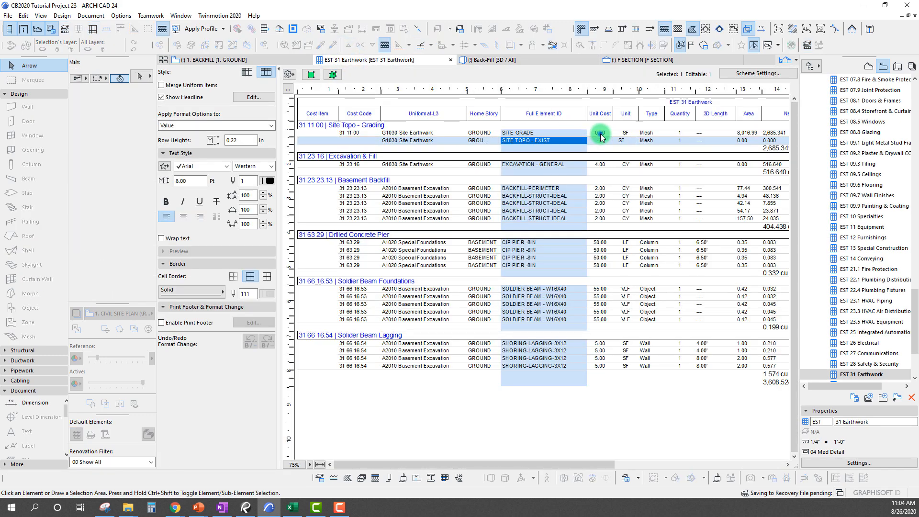
pyautogui.click(601, 133)
pyautogui.click(602, 140)
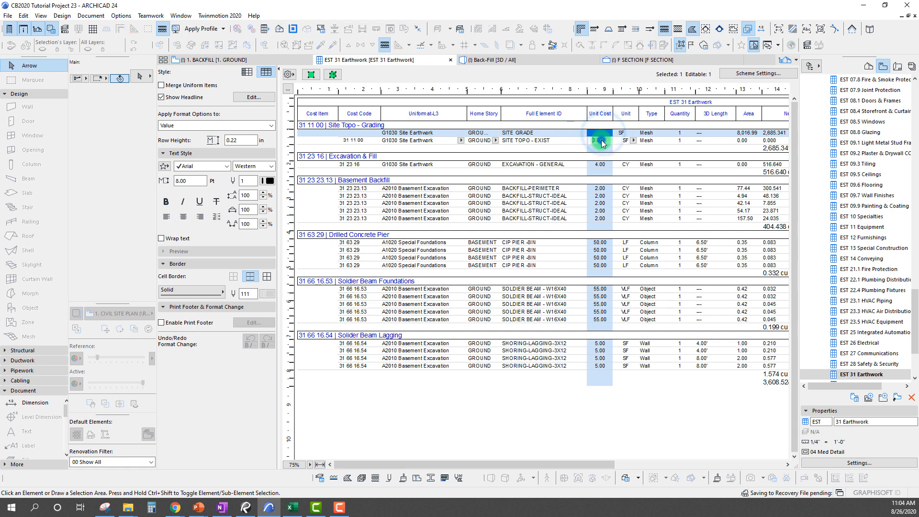
# Review the EXCAVATION - GENERAL item's classification and net volume and try to locate its mesh in 3D
pyautogui.click(544, 164)
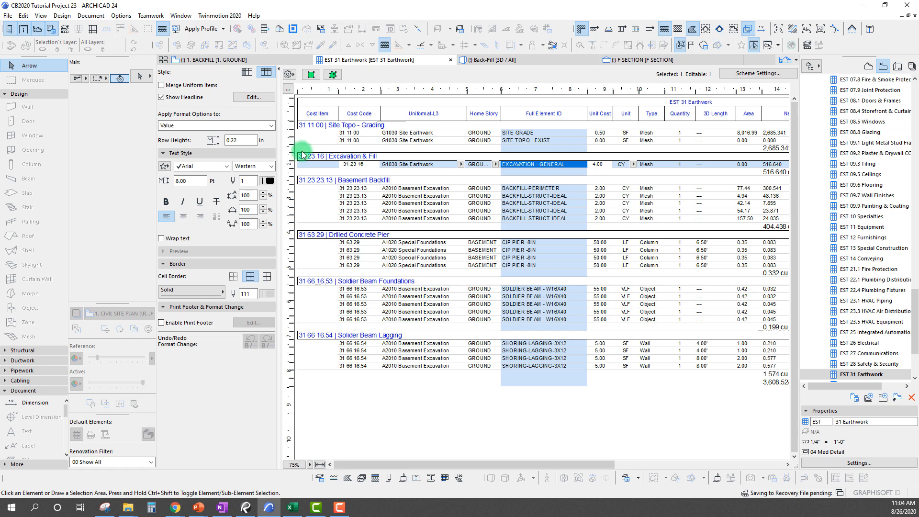
pyautogui.click(432, 163)
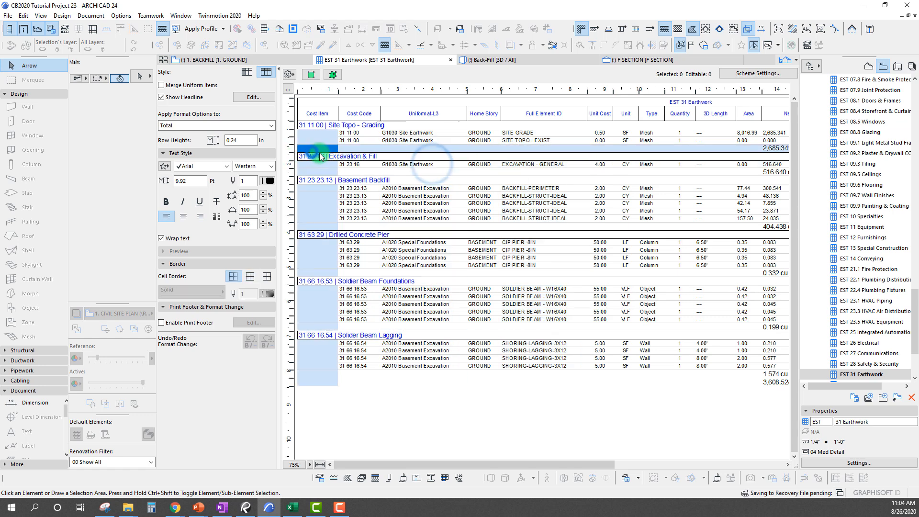
pyautogui.click(315, 157)
pyautogui.click(536, 164)
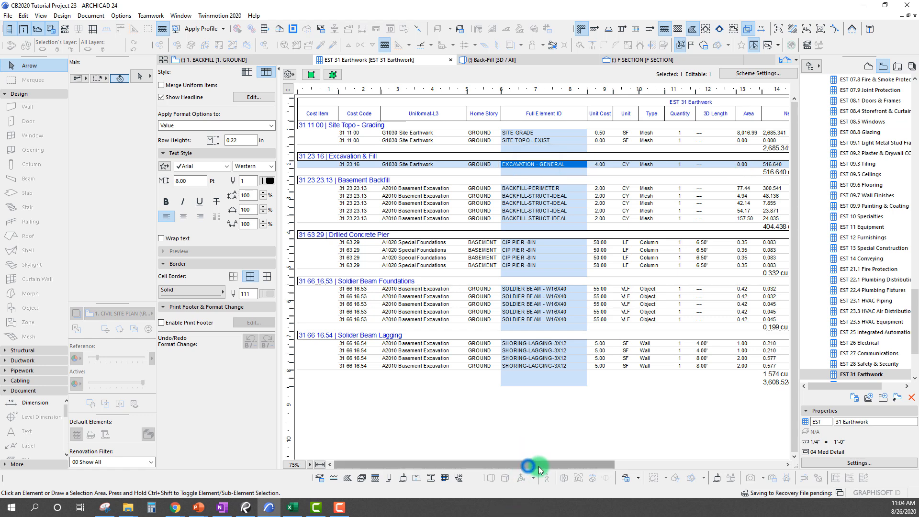
pyautogui.moveTo(527, 464); pyautogui.dragTo(541, 465)
pyautogui.click(754, 165)
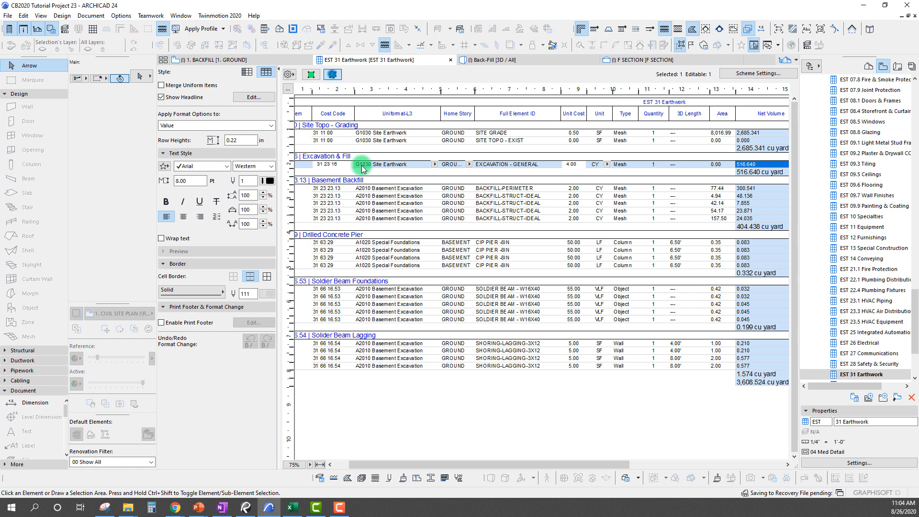
pyautogui.click(333, 75)
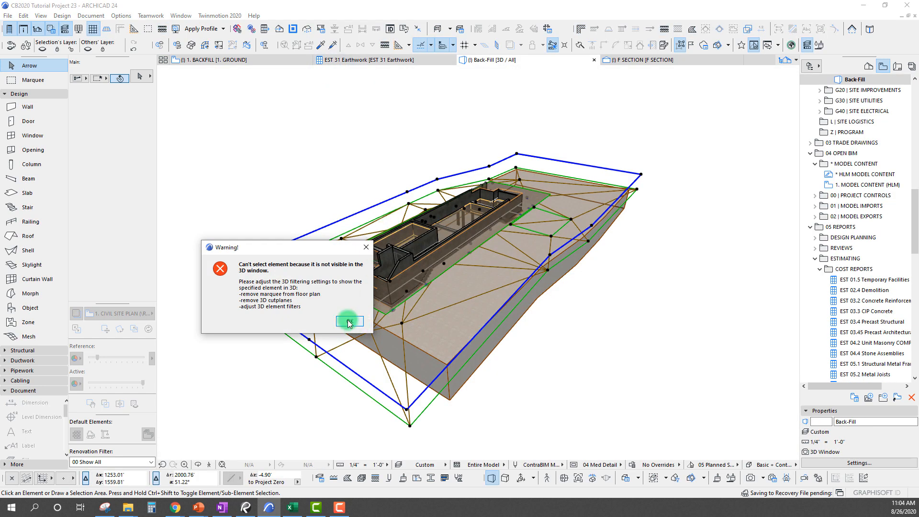
pyautogui.click(348, 321)
# Apply the 01 Existing Plan renovation filter to the 3D back-fill model
pyautogui.moveTo(680, 331); pyautogui.dragTo(536, 409)
pyautogui.keyDown('shift'); pyautogui.moveTo(551, 421); pyautogui.dragTo(368, 425, button='middle'); pyautogui.keyUp('shift')
pyautogui.click(123, 462)
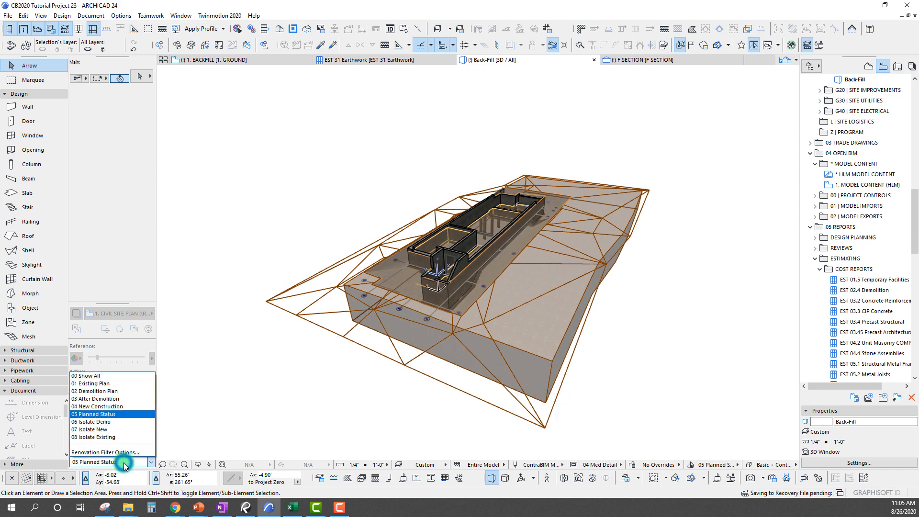
pyautogui.click(98, 384)
pyautogui.keyDown('shift'); pyautogui.moveTo(452, 326); pyautogui.dragTo(406, 317, button='middle'); pyautogui.keyUp('shift')
# Locate the EXCAVATION - GENERAL mesh from the schedule, isolate it in 3D to examine the excavation, and restore the full model
pyautogui.click(369, 59)
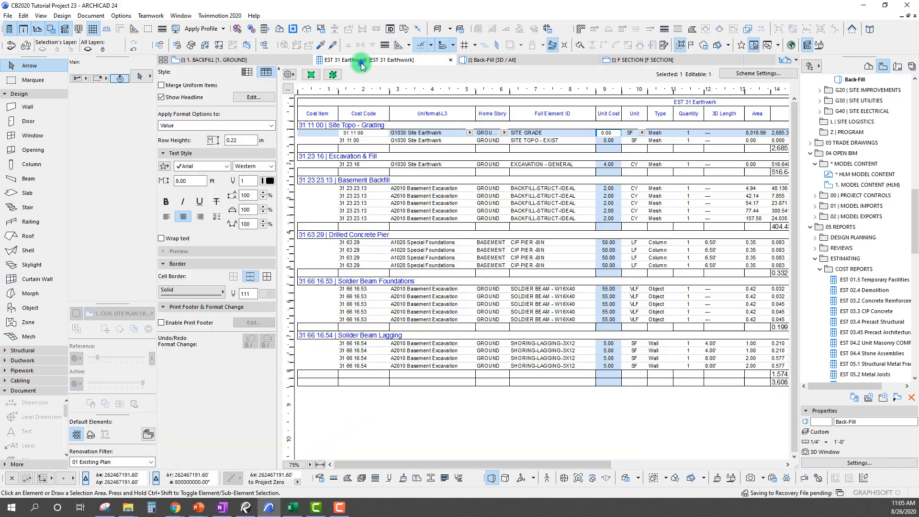
pyautogui.click(333, 75)
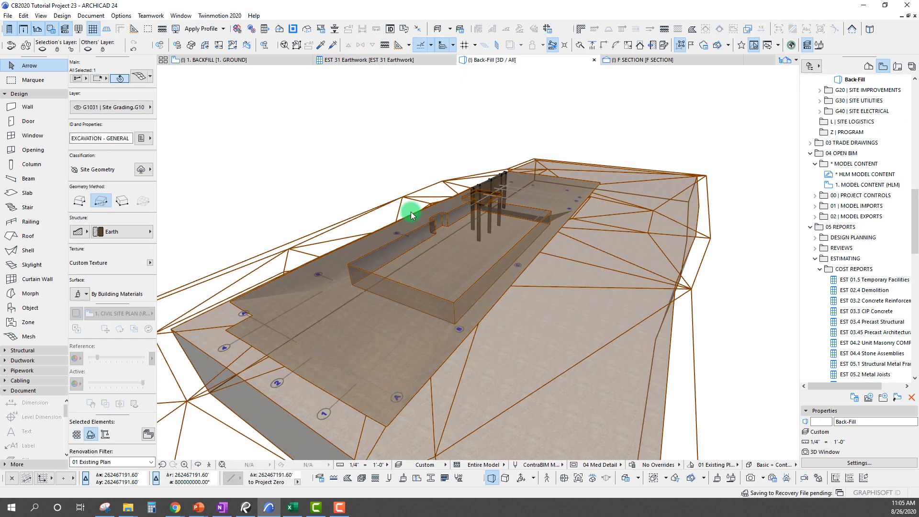
pyautogui.press('F5')
pyautogui.keyDown('shift'); pyautogui.moveTo(501, 254); pyautogui.dragTo(472, 383, button='middle'); pyautogui.keyUp('shift')
pyautogui.keyDown('shift'); pyautogui.moveTo(423, 312); pyautogui.dragTo(457, 320, button='middle'); pyautogui.keyUp('shift')
pyautogui.scroll(3, 458, 320)
pyautogui.click(368, 62)
pyautogui.press('Escape')
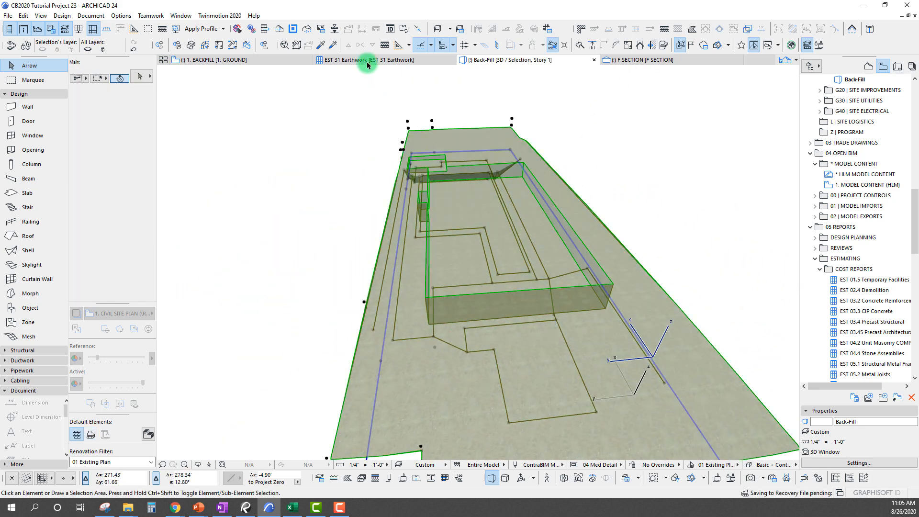
pyautogui.press('F5')
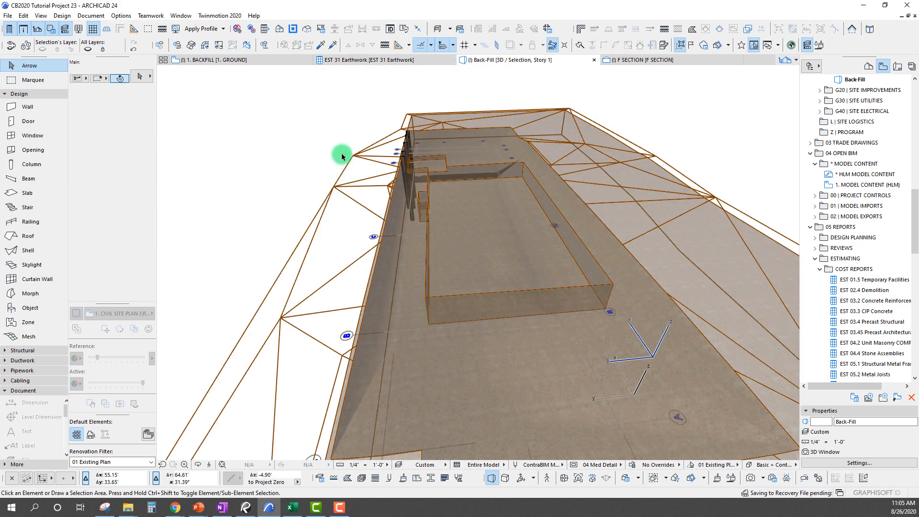
# Return to the EST 31 Earthwork schedule and set the EXCAVATION - GENERAL item's unit cost to 5.00
pyautogui.click(349, 60)
pyautogui.click(751, 165)
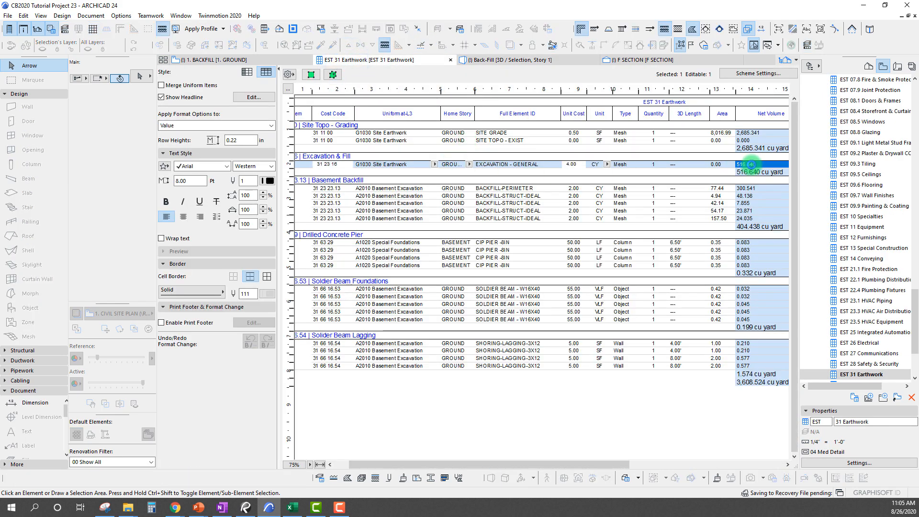
pyautogui.click(582, 165)
pyautogui.click(559, 165)
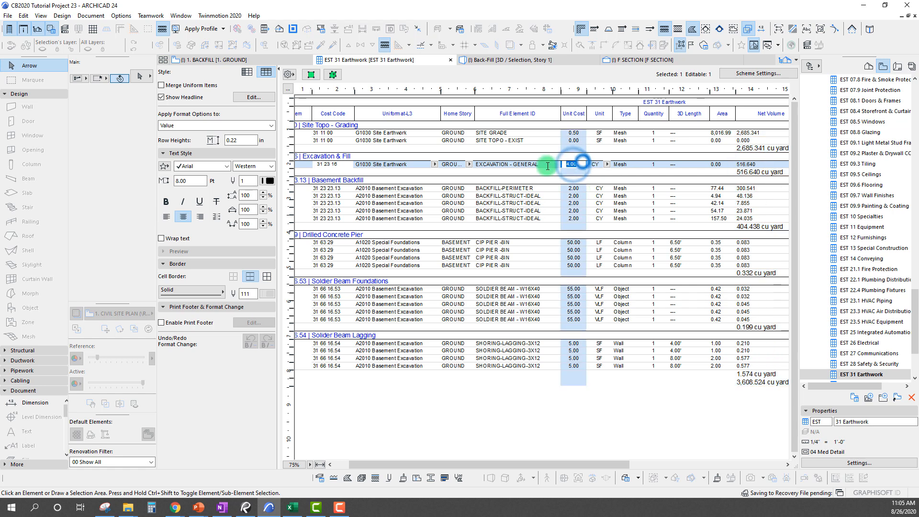
pyautogui.click(566, 166)
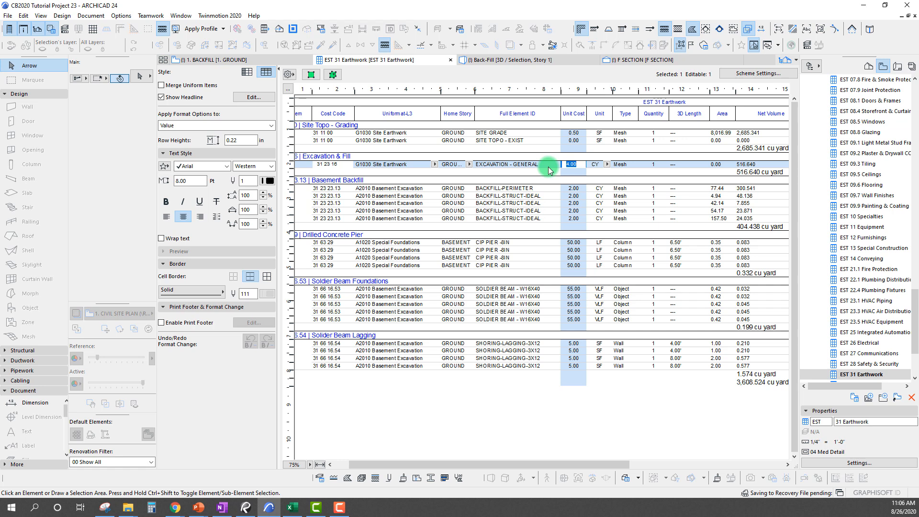
pyautogui.press('Return')
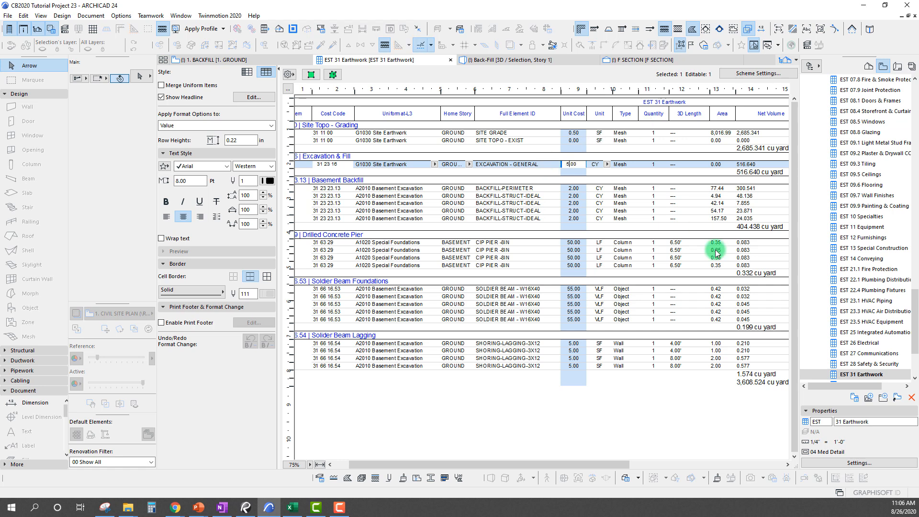
# Try to locate the BACKFILL-PERIMETER item in 3D and reopen the saved Back-Fill 3D view
pyautogui.click(517, 188)
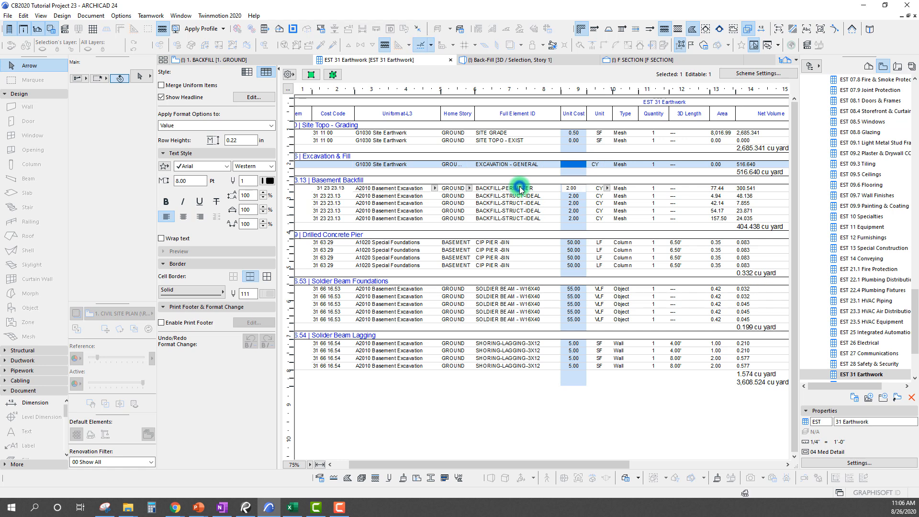
pyautogui.click(333, 74)
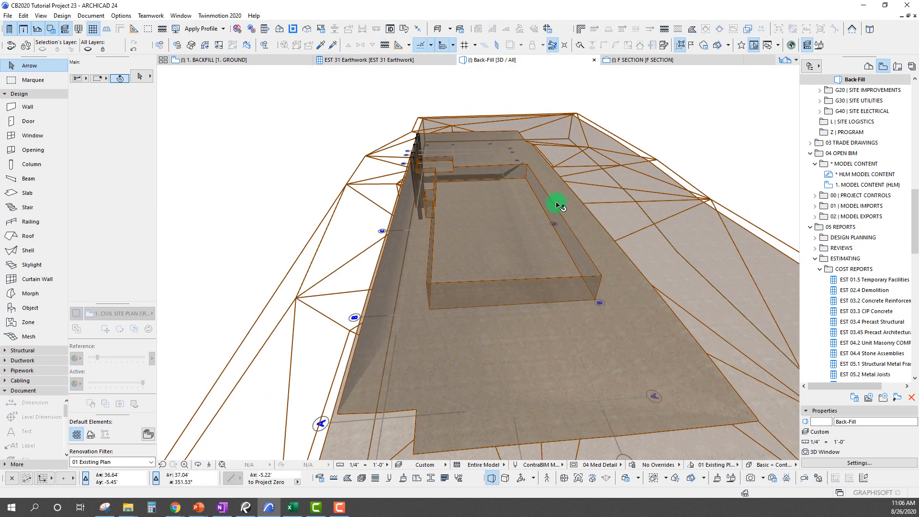
pyautogui.scroll(3, 845, 109)
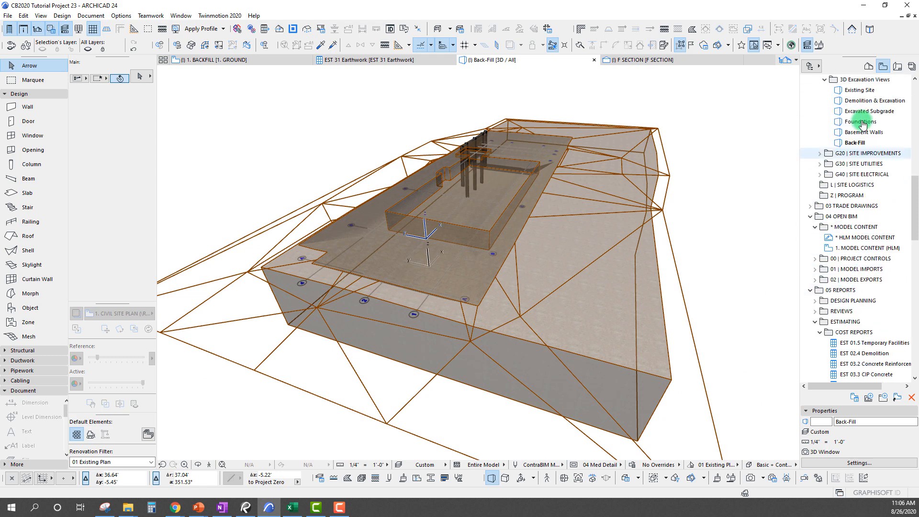
pyautogui.doubleClick(855, 174)
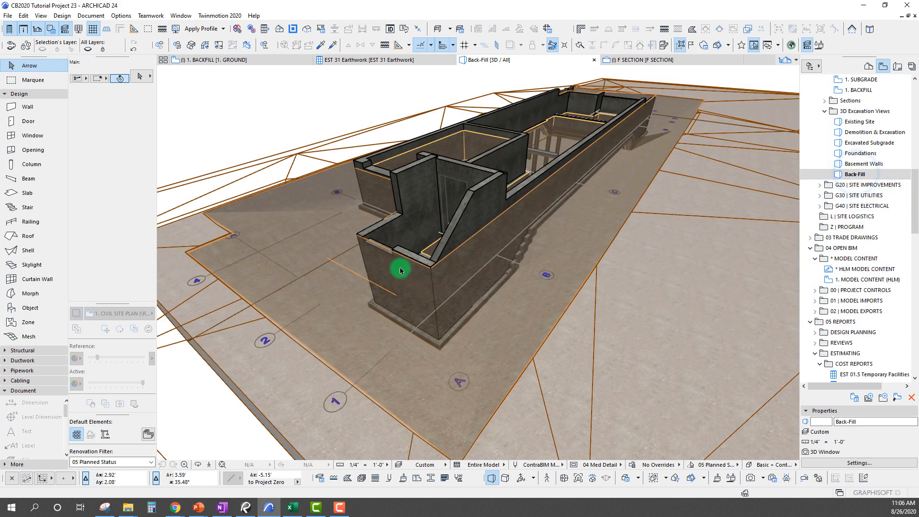
# Isolate all Basement Backfill group items from the schedule in 3D and check the BACKFILL-PERIMETER mesh by selecting it
pyautogui.click(355, 60)
pyautogui.click(326, 181)
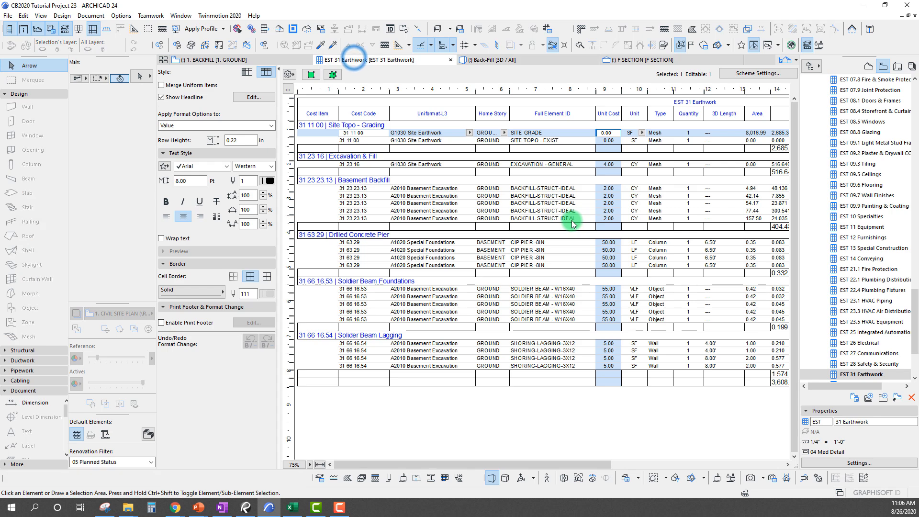
pyautogui.click(331, 74)
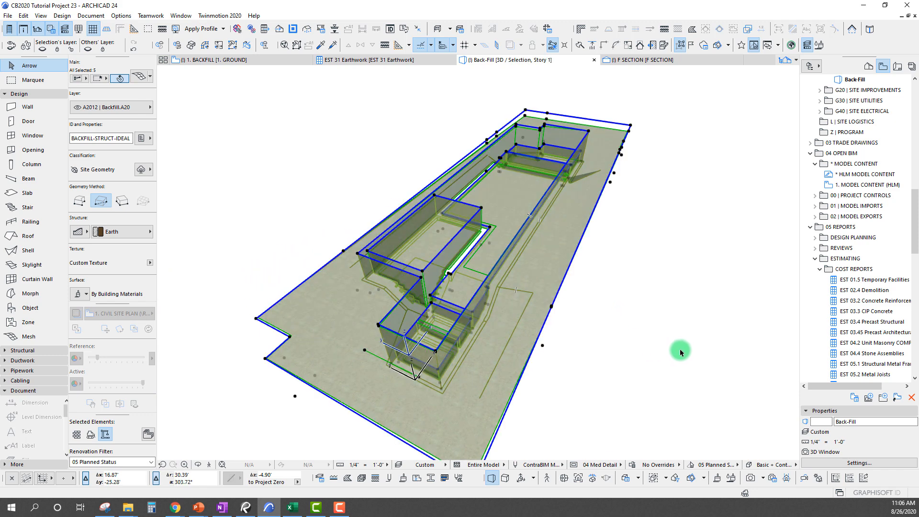
pyautogui.click(568, 233)
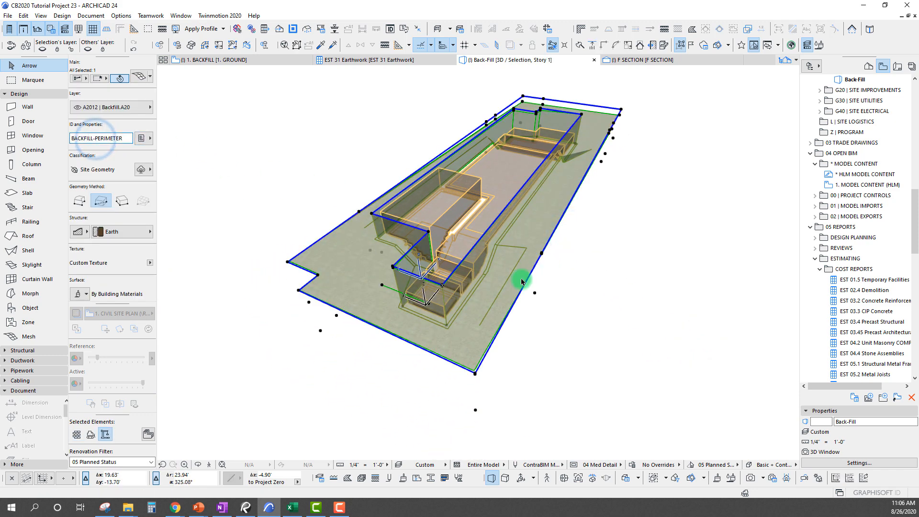
pyautogui.scroll(5, 507, 271)
# Examine the four BACKFILL-STRUCT-IDEAL meshes in 3D by adding them one by one to the selection, leaving them deselected
pyautogui.click(501, 291)
pyautogui.scroll(5, 479, 288)
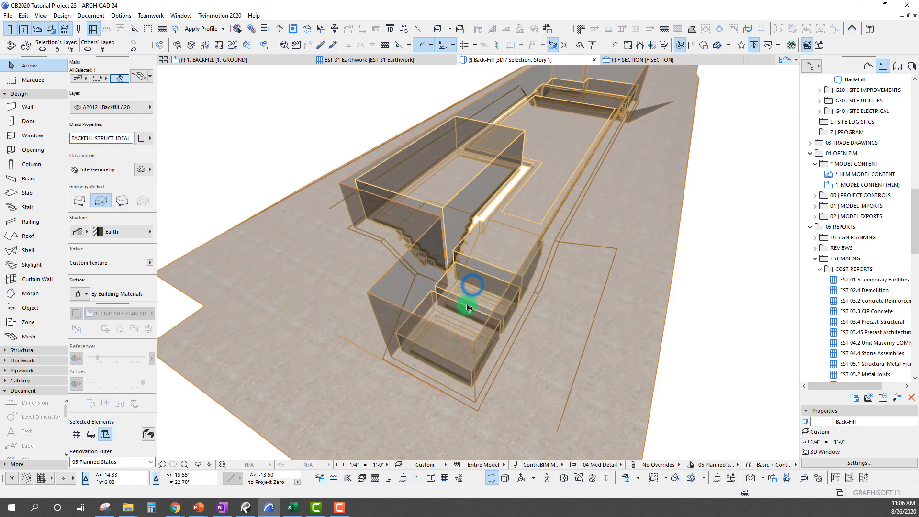
pyautogui.keyDown('shift'); pyautogui.click(526, 246); pyautogui.keyUp('shift')
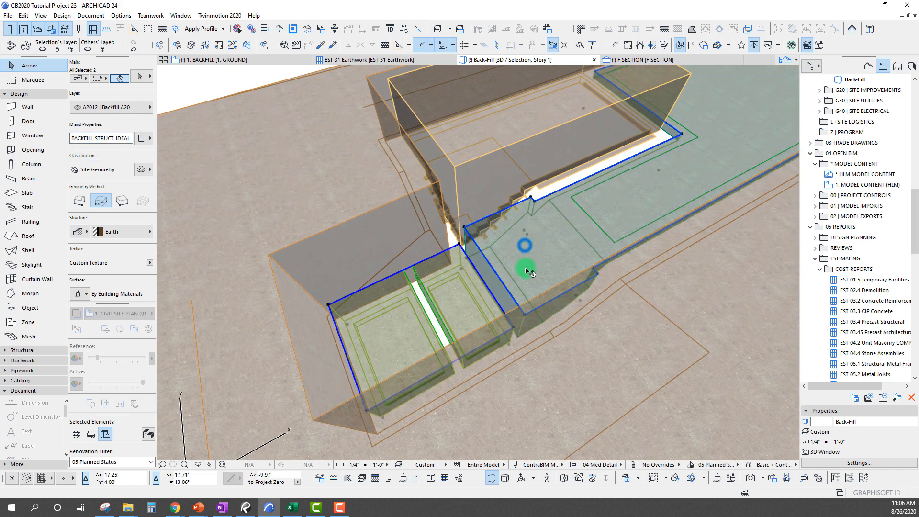
pyautogui.scroll(-3, 653, 185)
pyautogui.moveTo(694, 151); pyautogui.dragTo(575, 252, button='middle')
pyautogui.keyDown('shift'); pyautogui.click(451, 213); pyautogui.keyUp('shift')
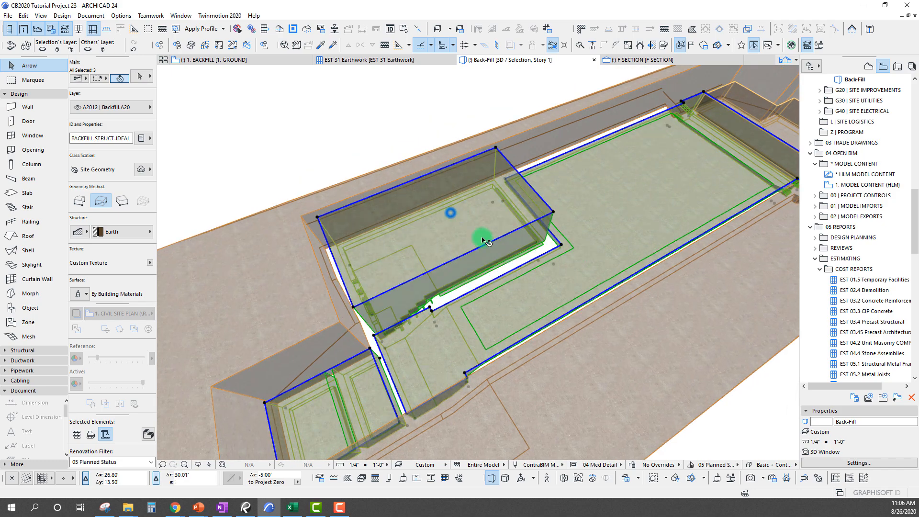
pyautogui.scroll(-3, 619, 220)
pyautogui.keyDown('shift'); pyautogui.moveTo(614, 222); pyautogui.dragTo(363, 229, button='middle'); pyautogui.keyUp('shift')
pyautogui.keyDown('shift'); pyautogui.click(570, 266); pyautogui.keyUp('shift')
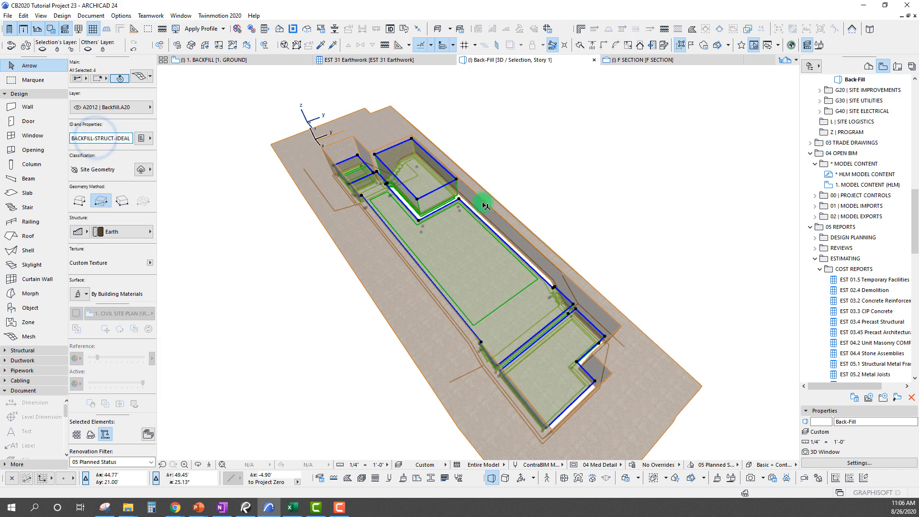
pyautogui.press('Escape')
pyautogui.keyDown('shift'); pyautogui.moveTo(540, 360); pyautogui.dragTo(454, 311, button='middle'); pyautogui.keyUp('shift')
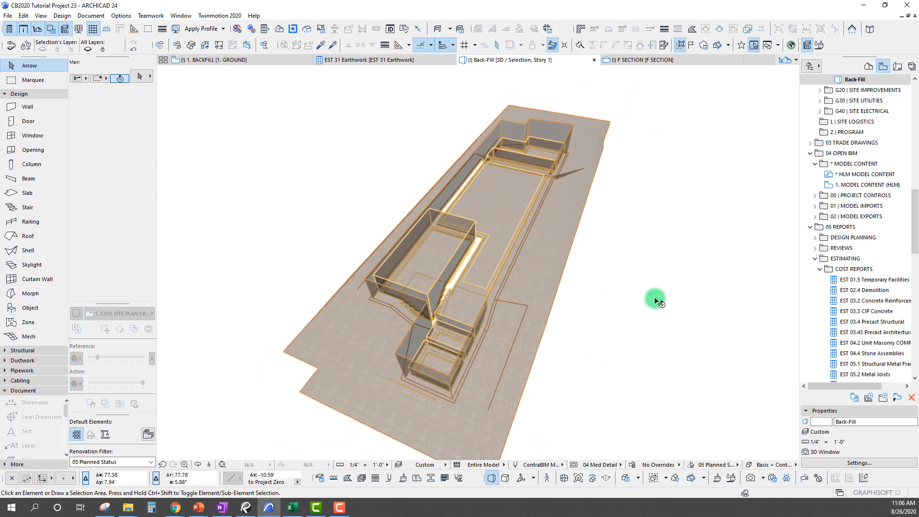
# Return to the EST 31 Earthwork schedule and review the Basement Backfill group's net volume total
pyautogui.click(397, 60)
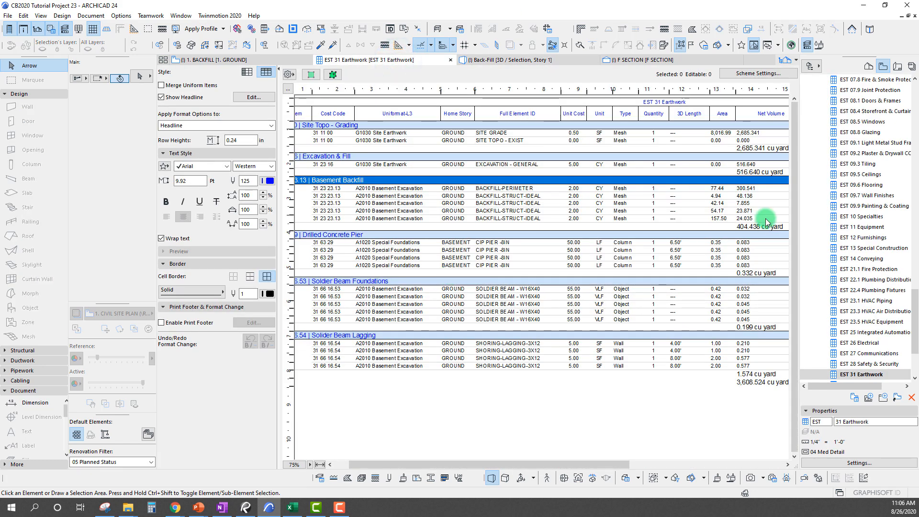
pyautogui.click(749, 228)
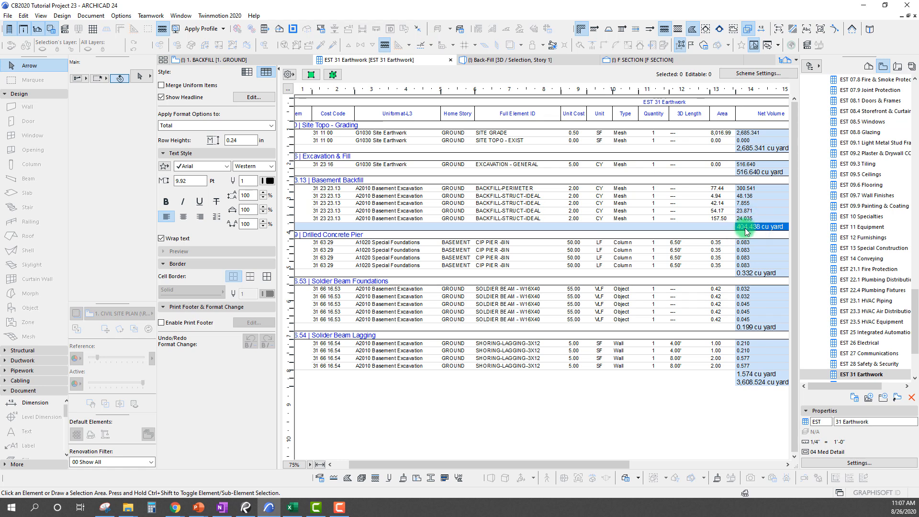
pyautogui.moveTo(615, 464); pyautogui.dragTo(632, 464)
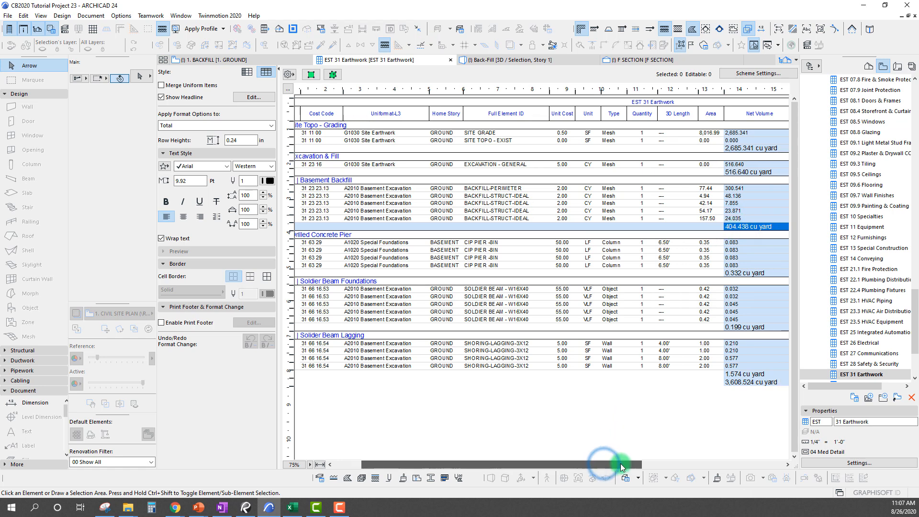
# Turn off the flag option for the Cost Item field in the EST 31 Earthwork scheme settings to remove the group subtotals
pyautogui.click(752, 76)
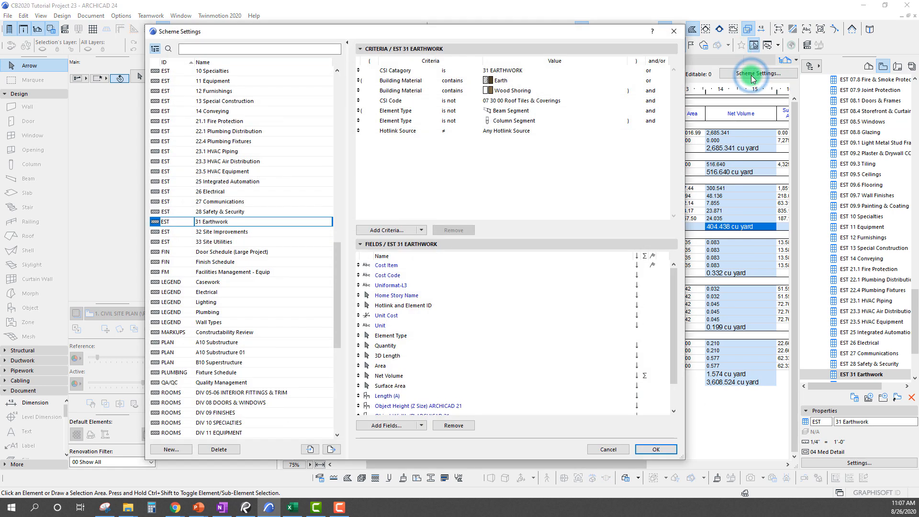
pyautogui.click(654, 266)
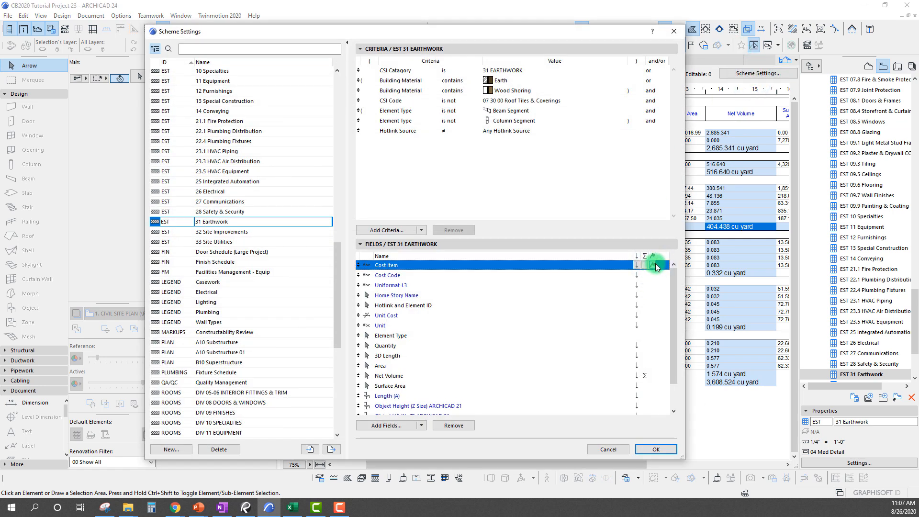
pyautogui.click(653, 266)
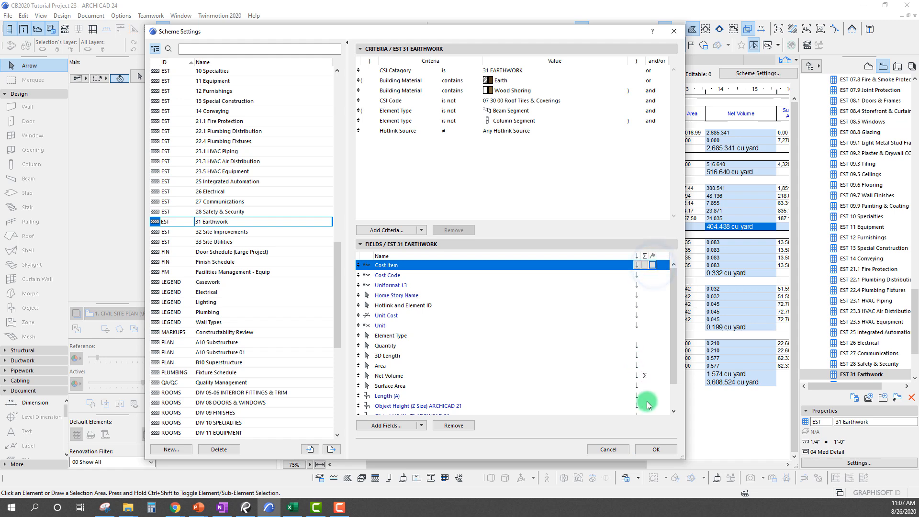
pyautogui.click(666, 454)
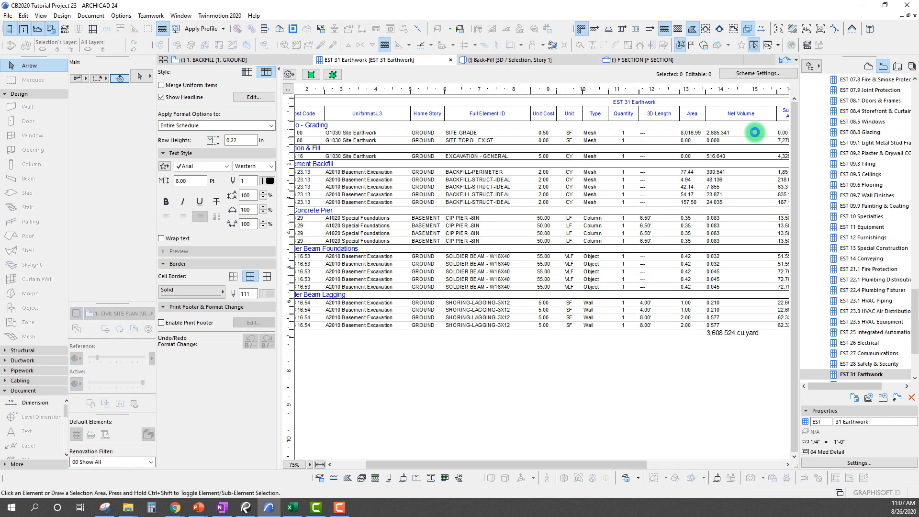
# Turn the flag option back on for the Cost Item field in the EST 31 Earthwork scheme settings to restore group subtotals
pyautogui.moveTo(481, 465); pyautogui.dragTo(475, 465)
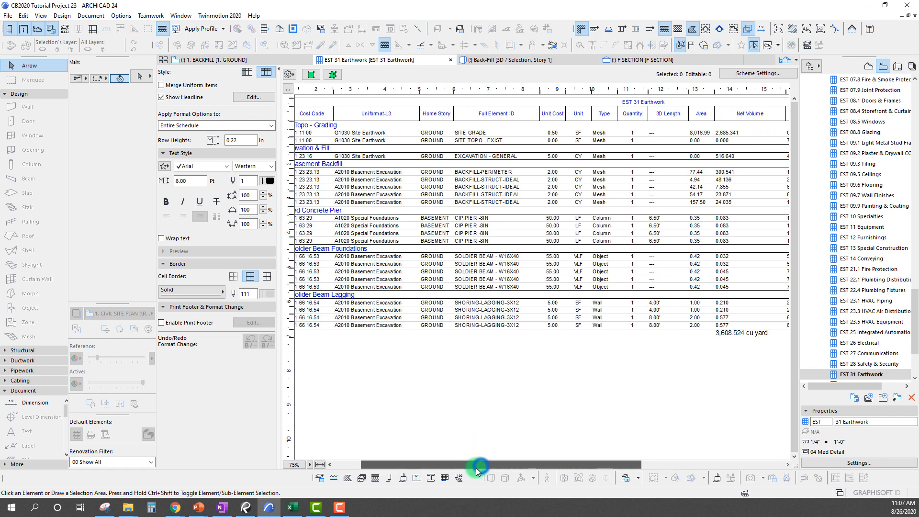
pyautogui.click(724, 333)
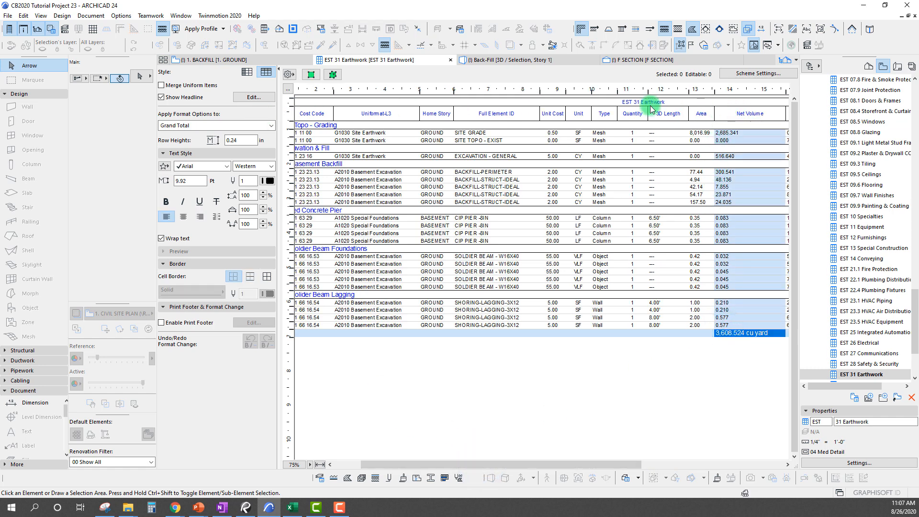
pyautogui.click(741, 77)
pyautogui.click(653, 267)
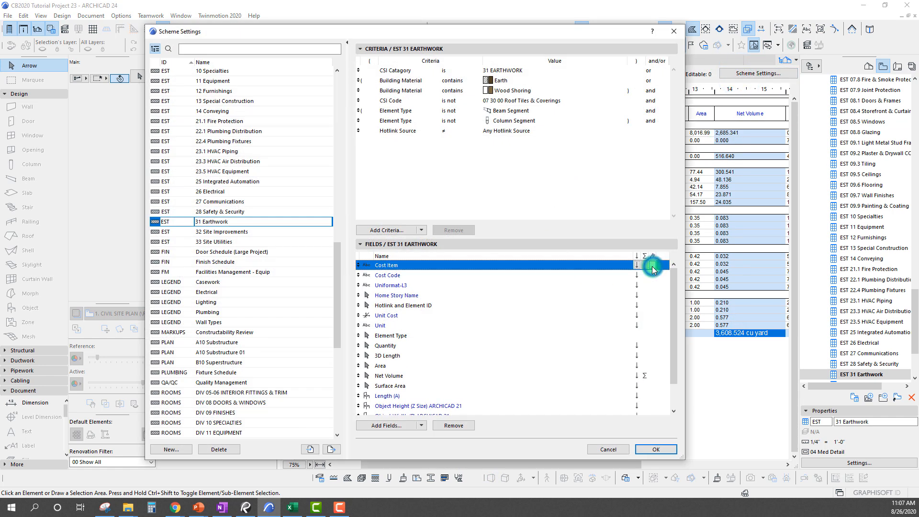
pyautogui.click(655, 376)
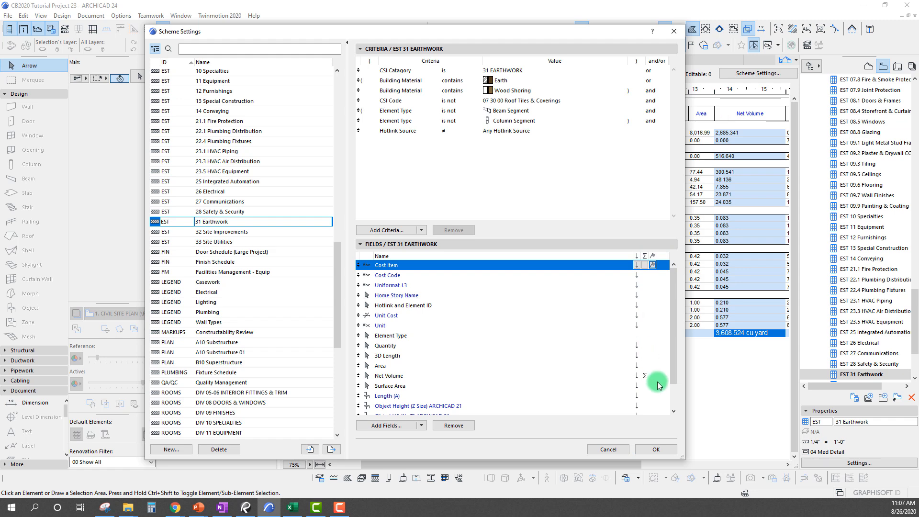
pyautogui.click(656, 450)
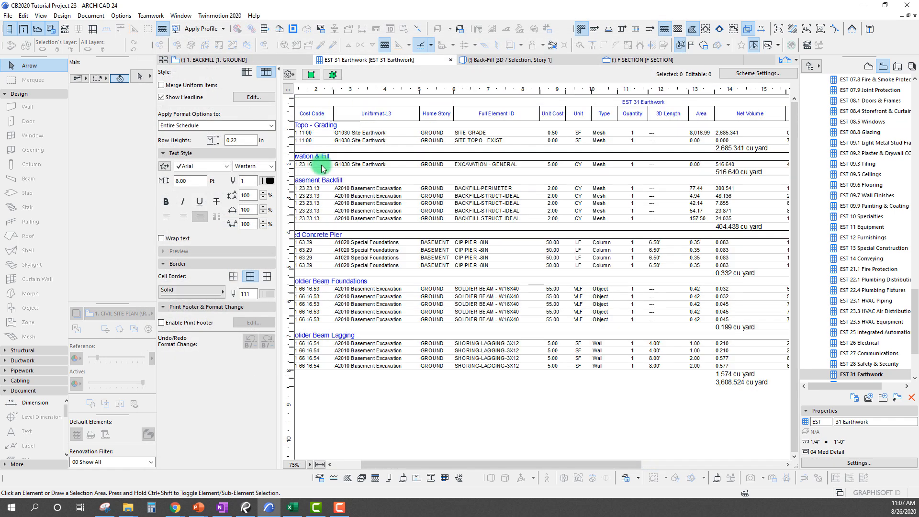
# Compare the net volume subtotals of the Excavation & Fill and Basement Backfill groups in the schedule
pyautogui.click(724, 144)
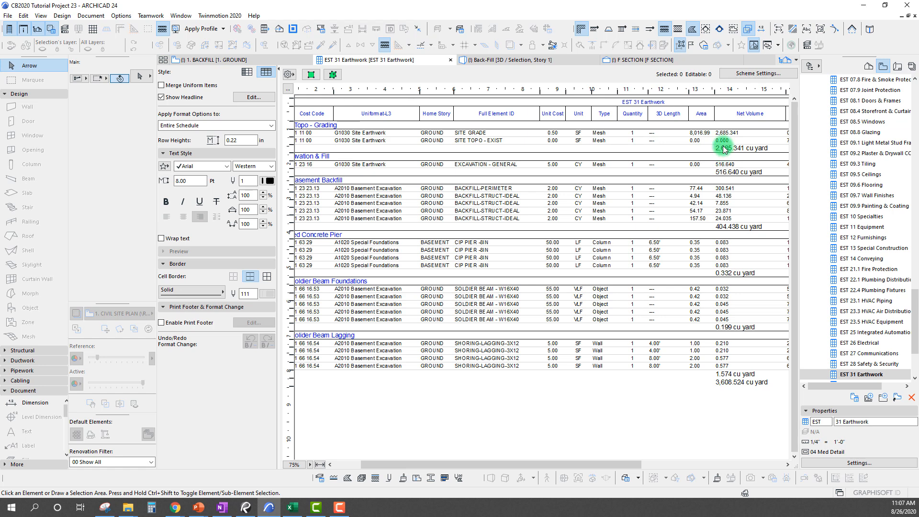
pyautogui.click(727, 172)
pyautogui.click(731, 227)
pyautogui.click(728, 171)
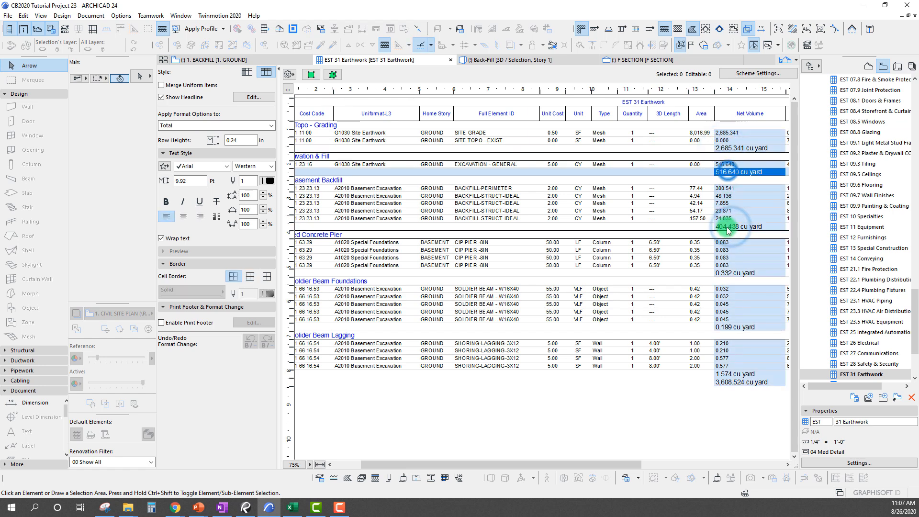
pyautogui.click(728, 227)
pyautogui.click(728, 172)
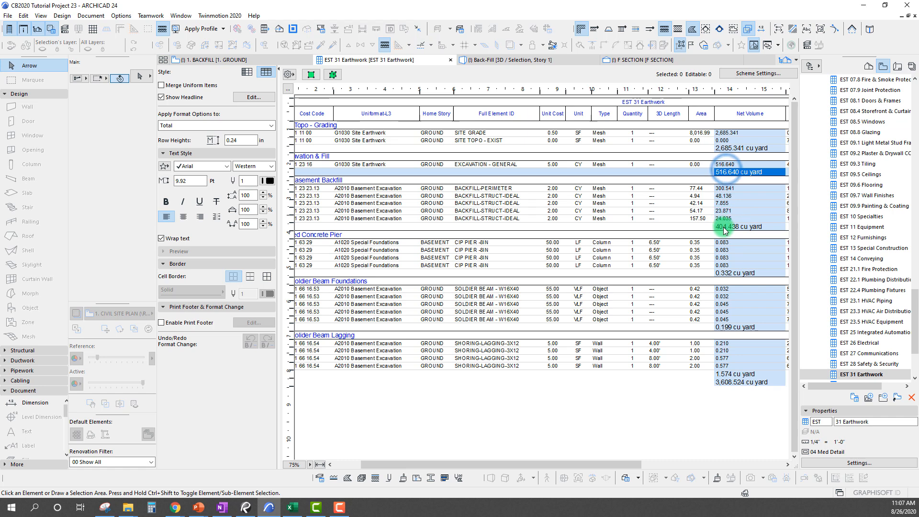
pyautogui.click(726, 228)
pyautogui.click(738, 172)
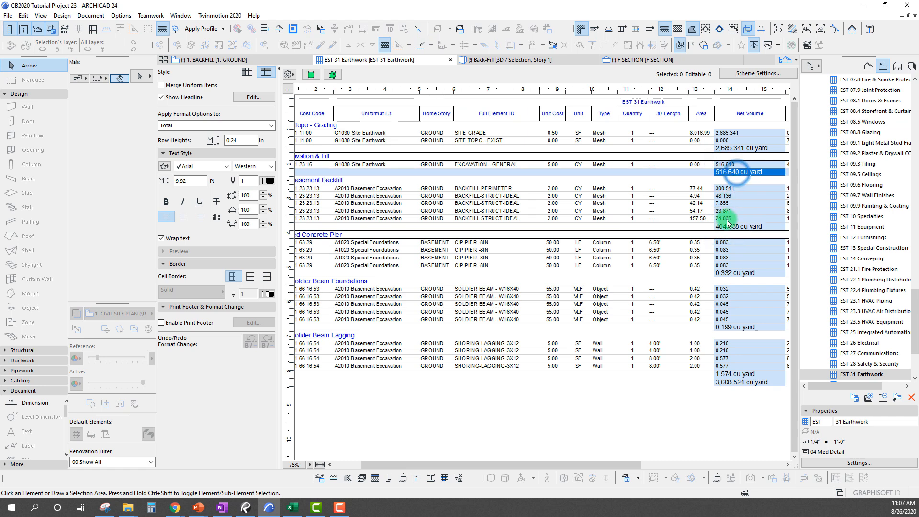
pyautogui.click(727, 229)
pyautogui.click(728, 167)
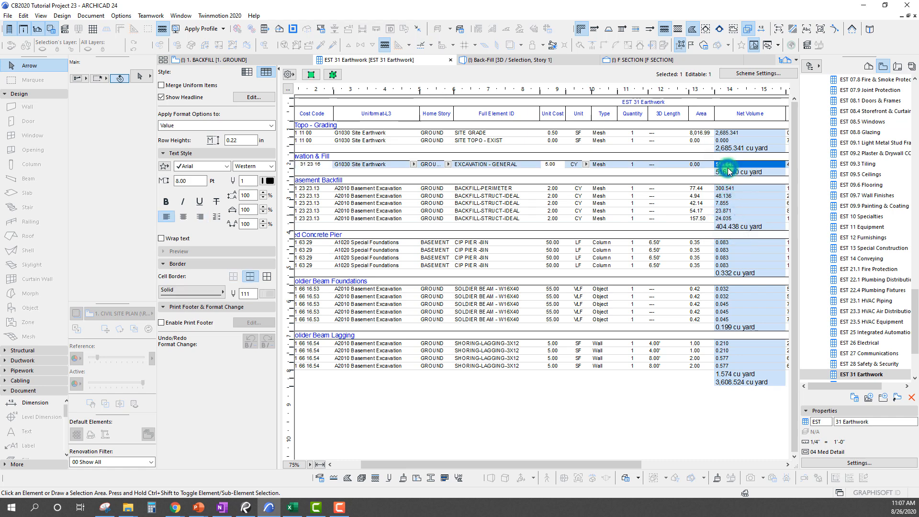
pyautogui.click(726, 229)
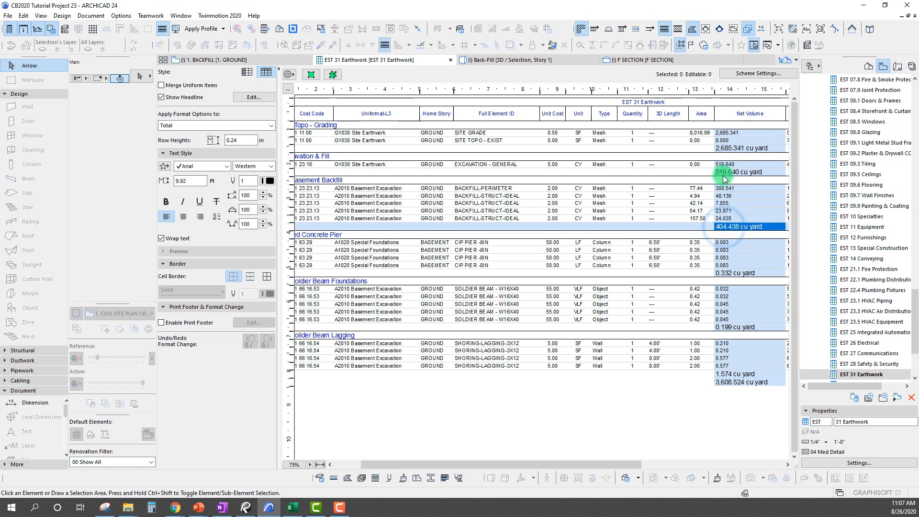
pyautogui.click(639, 173)
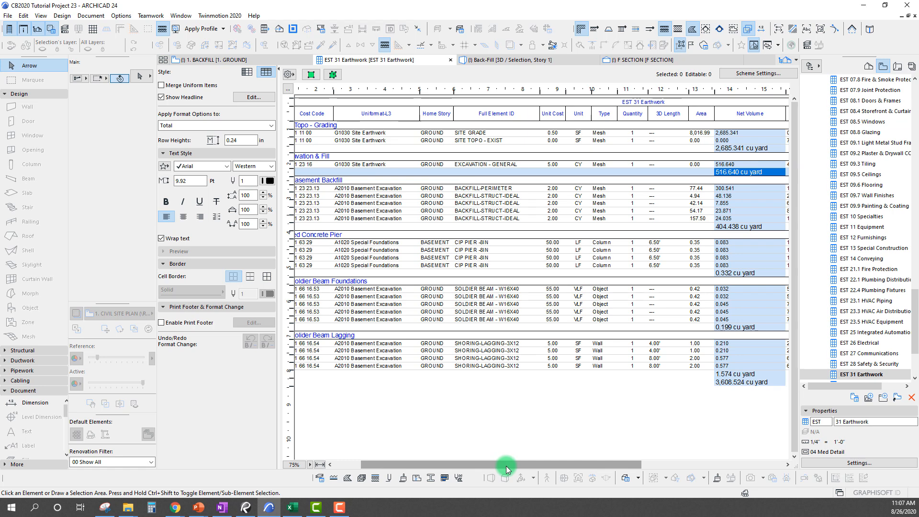
# Show the Drilled Concrete Pier group in 3D from the schedule and look for the piers, checking the renovation filter options
pyautogui.moveTo(495, 469); pyautogui.dragTo(464, 469)
pyautogui.click(342, 182)
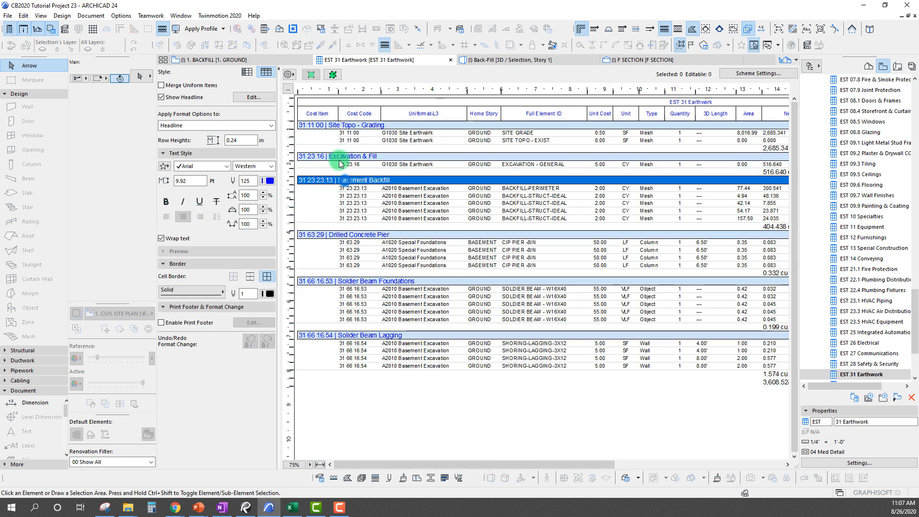
pyautogui.click(337, 234)
pyautogui.click(333, 77)
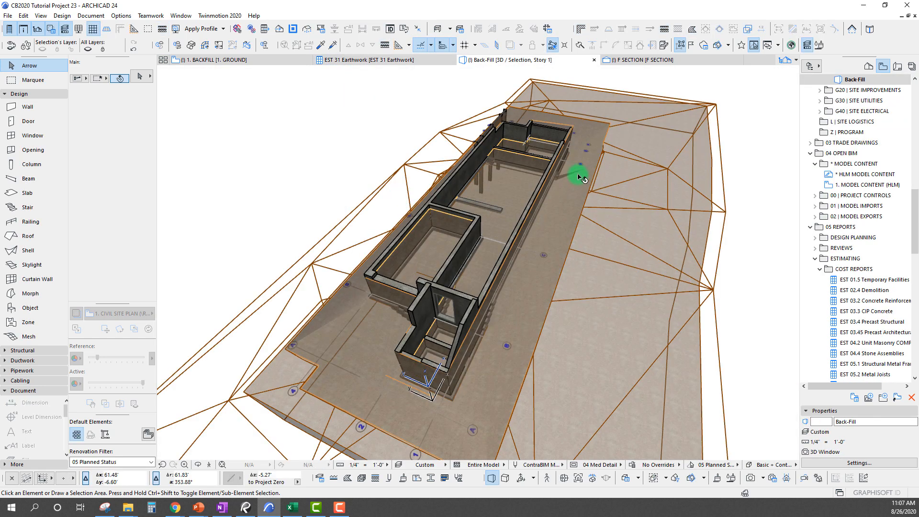
pyautogui.click(402, 58)
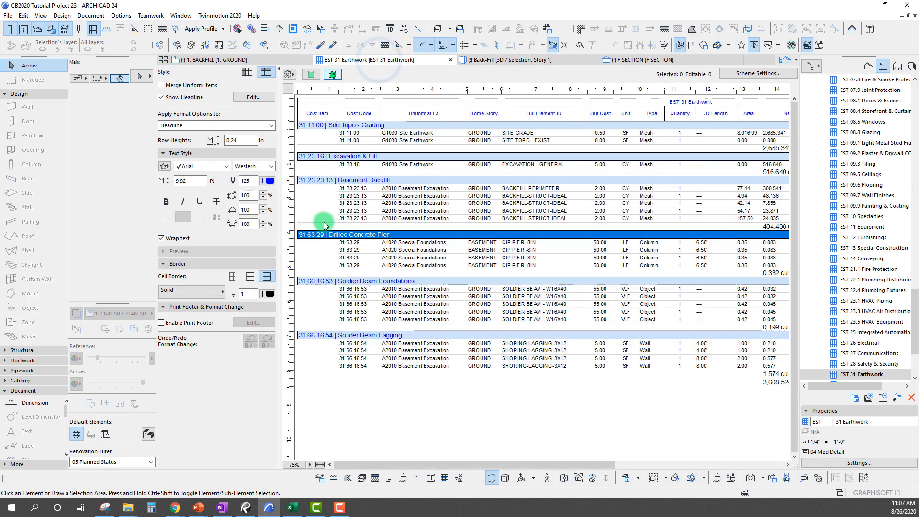
pyautogui.click(333, 76)
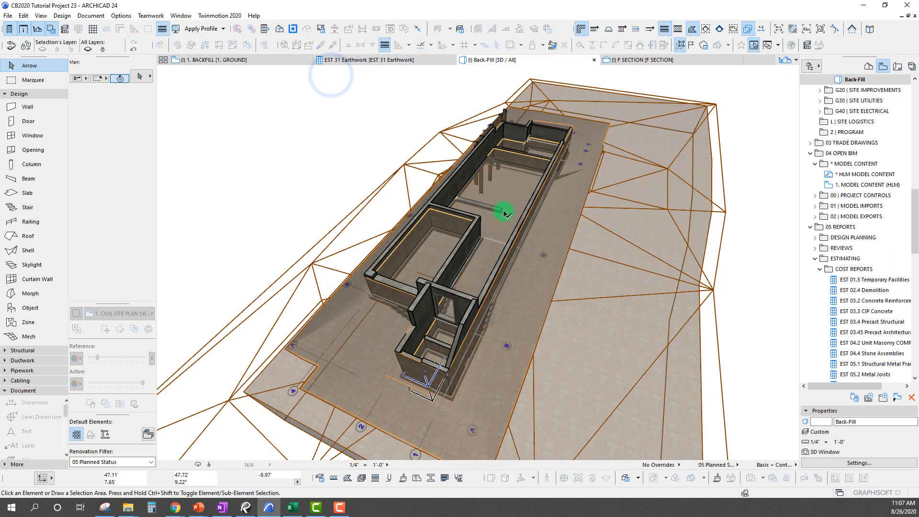
pyautogui.keyDown('shift'); pyautogui.moveTo(504, 172); pyautogui.dragTo(796, 202, button='middle'); pyautogui.keyUp('shift')
pyautogui.click(133, 462)
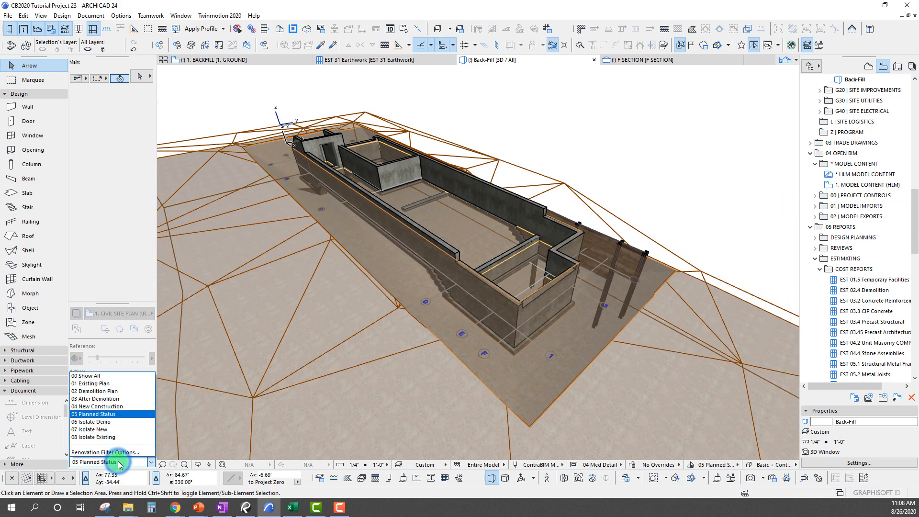
pyautogui.click(118, 462)
pyautogui.keyDown('shift'); pyautogui.moveTo(626, 278); pyautogui.dragTo(467, 349, button='middle'); pyautogui.keyUp('shift')
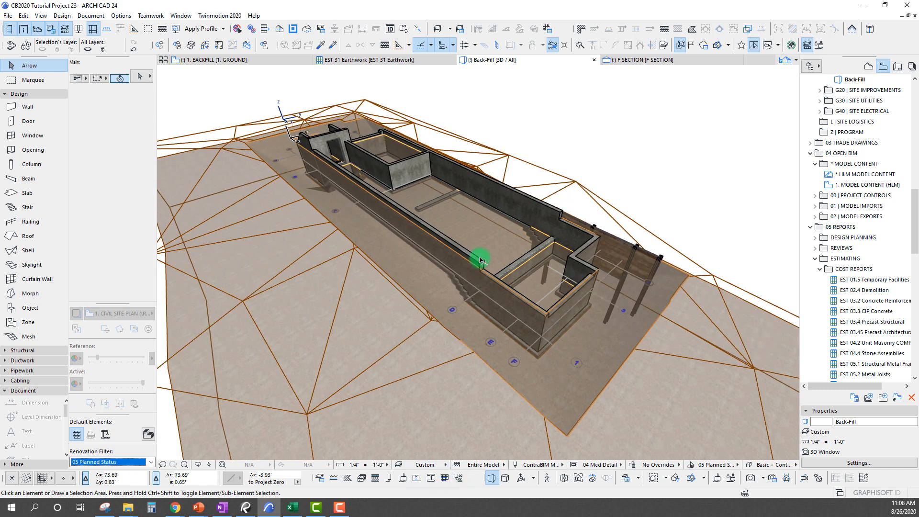
# Return to the schedule, select all 31 66 16.53 Soldier Beam Foundations group items in 3D, and examine the W16X40 beams around the excavation
pyautogui.click(356, 60)
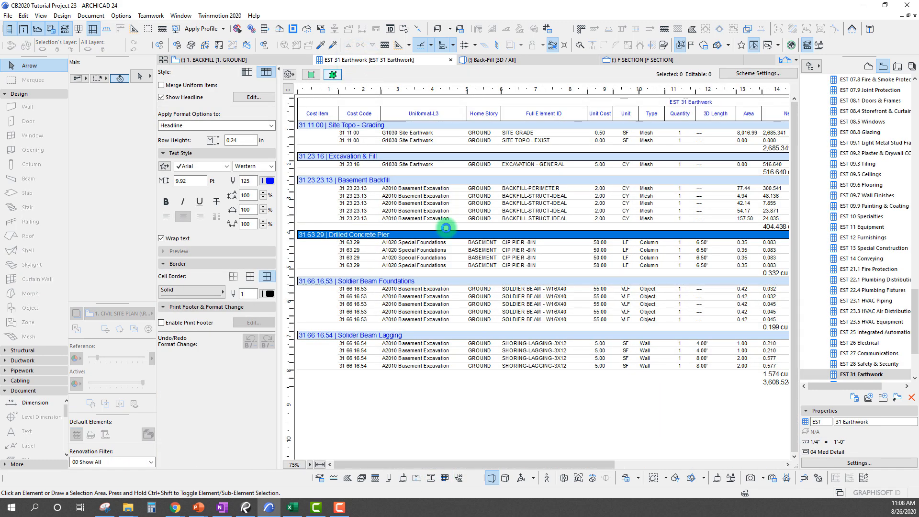
pyautogui.click(600, 249)
pyautogui.click(335, 283)
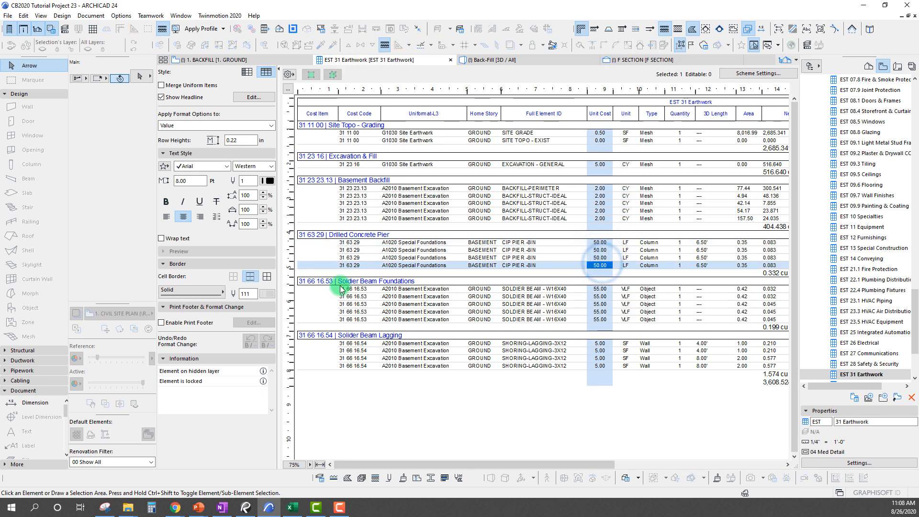
pyautogui.click(311, 75)
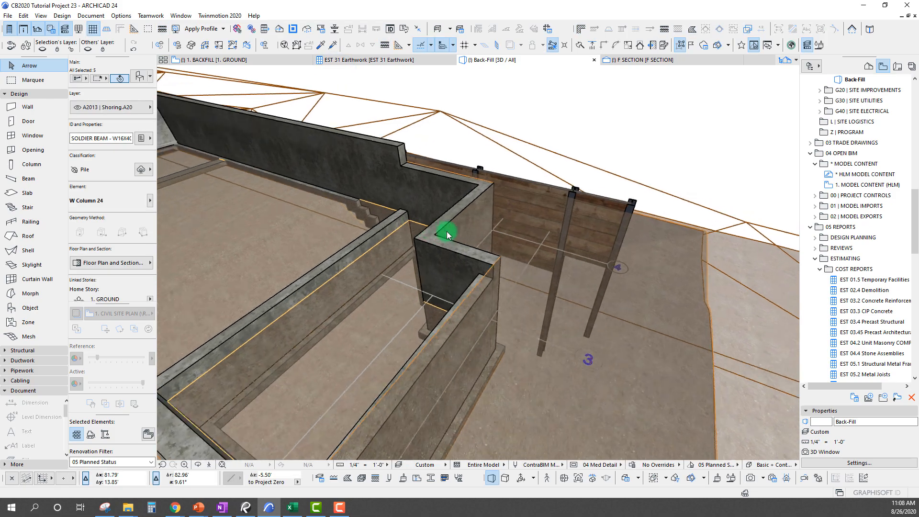
pyautogui.keyDown('shift'); pyautogui.moveTo(447, 235); pyautogui.dragTo(509, 271, button='middle'); pyautogui.keyUp('shift')
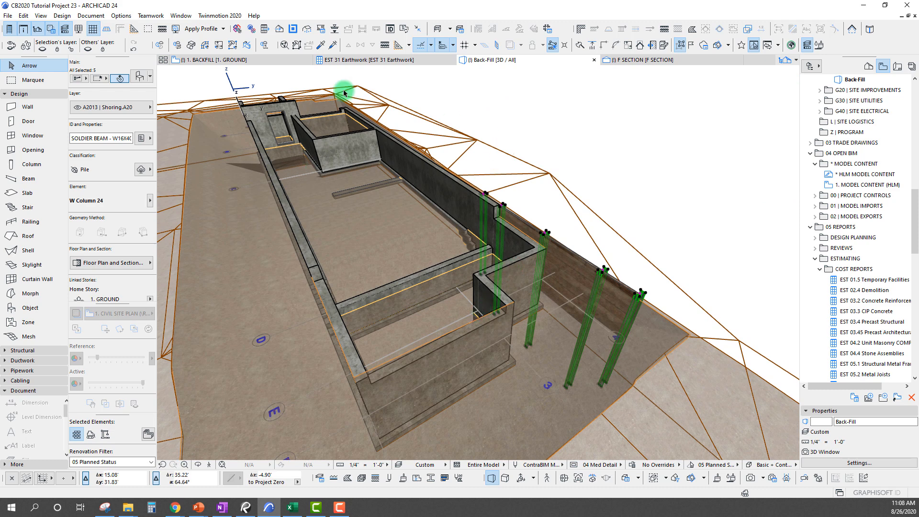
# Select the 31 66 16.54 Solider Beam Lagging group from the schedule in 3D and examine the shoring walls between the beams
pyautogui.click(353, 60)
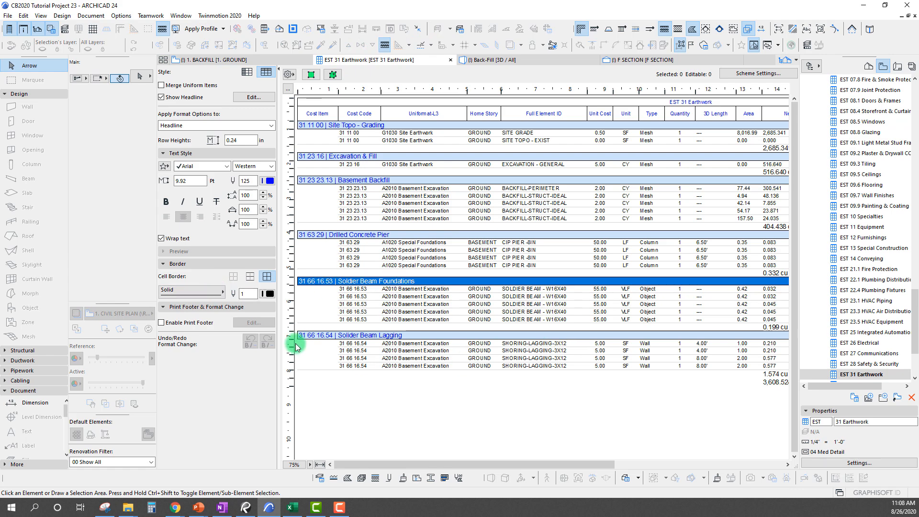
pyautogui.click(326, 335)
pyautogui.click(333, 74)
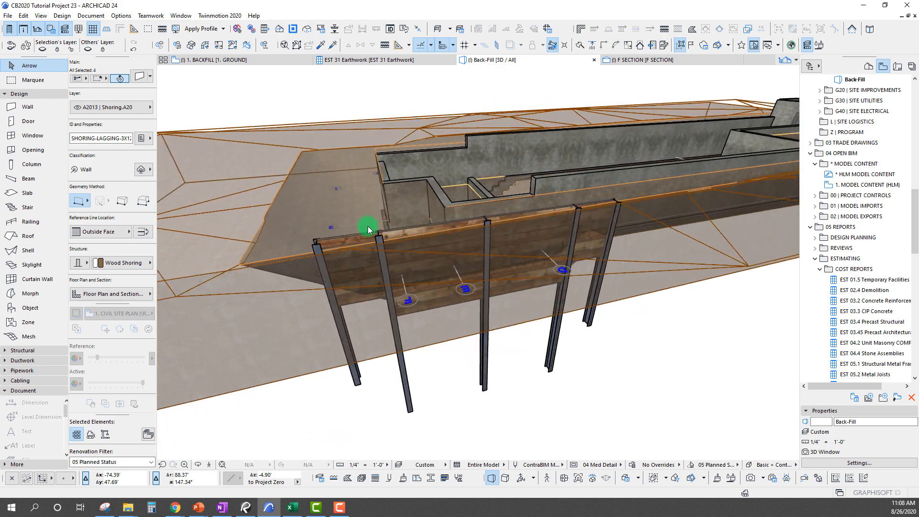
pyautogui.keyDown('shift'); pyautogui.moveTo(366, 226); pyautogui.dragTo(670, 257, button='middle'); pyautogui.keyUp('shift')
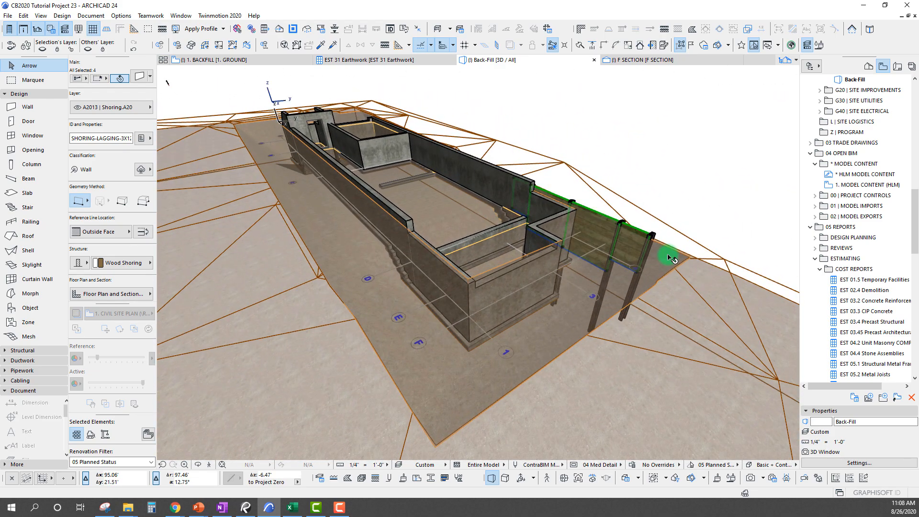
pyautogui.click(671, 258)
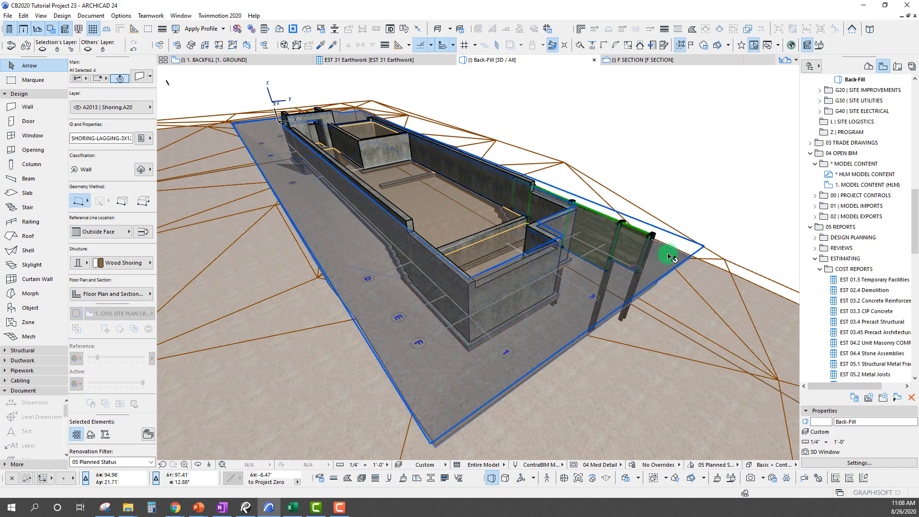
pyautogui.keyDown('shift'); pyautogui.moveTo(639, 242); pyautogui.dragTo(532, 125, button='middle'); pyautogui.keyUp('shift')
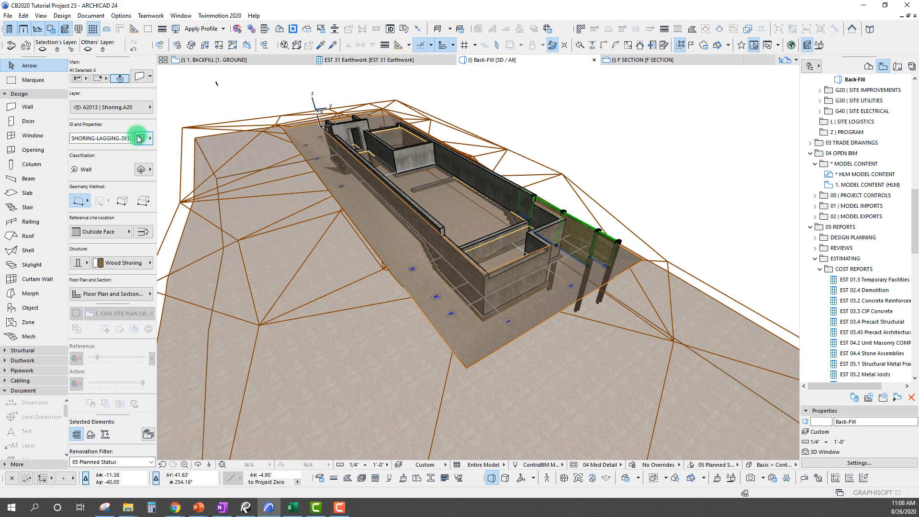
# Return to the EST 31 Earthwork schedule and check the lagging group's Cost Item heading against its first wall's cost code
pyautogui.click(360, 60)
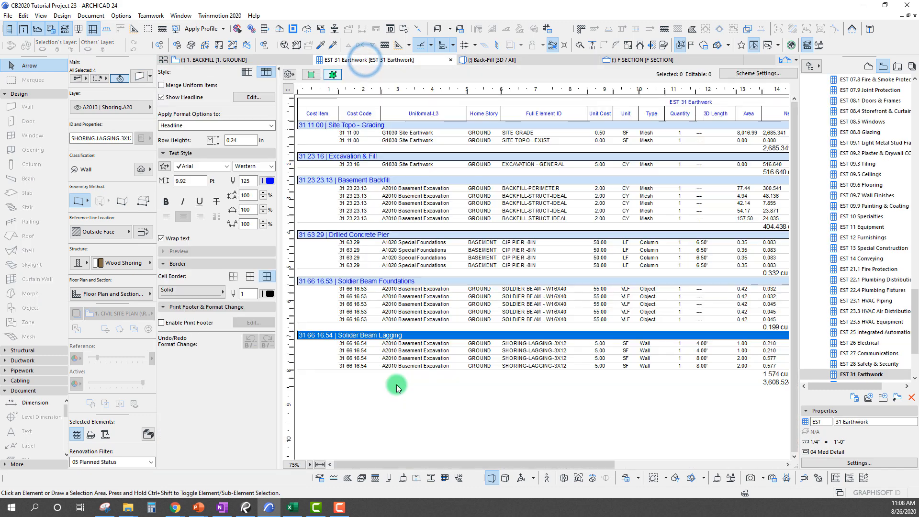
pyautogui.click(472, 414)
pyautogui.click(361, 346)
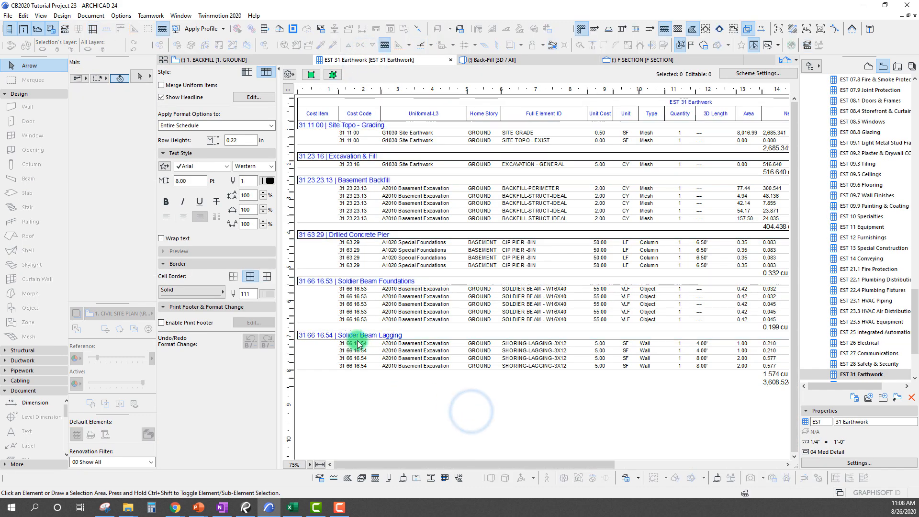
pyautogui.click(315, 336)
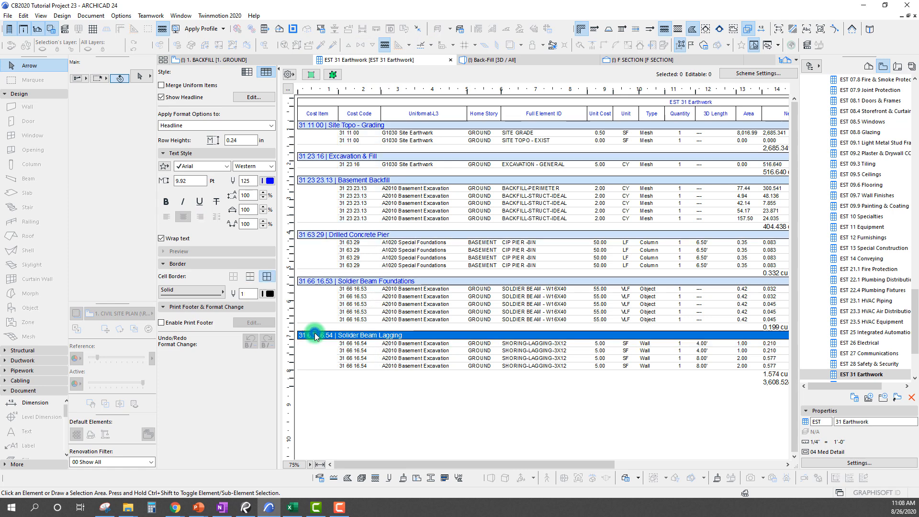
pyautogui.click(364, 343)
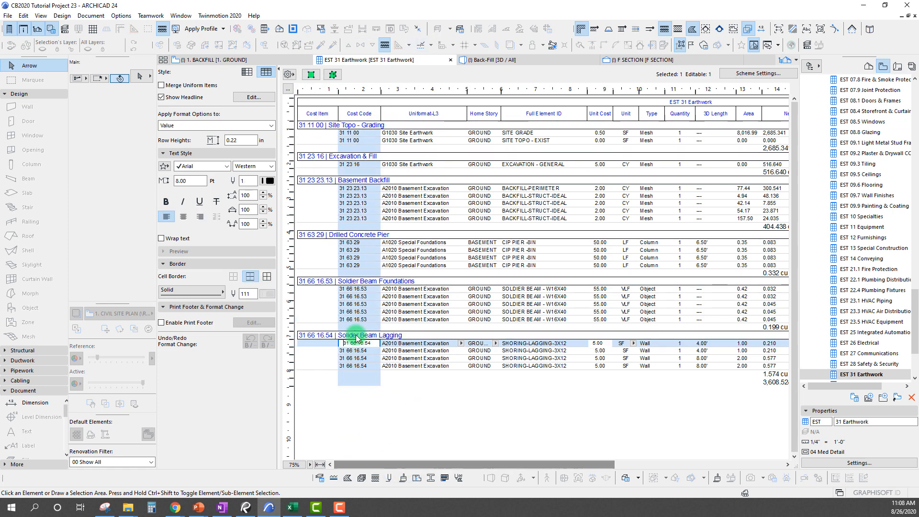
# Review the Uniformat-L4 classification choices for the first lagging wall and compare the classifications of the beam, pier and backfill items
pyautogui.moveTo(363, 463); pyautogui.dragTo(606, 478)
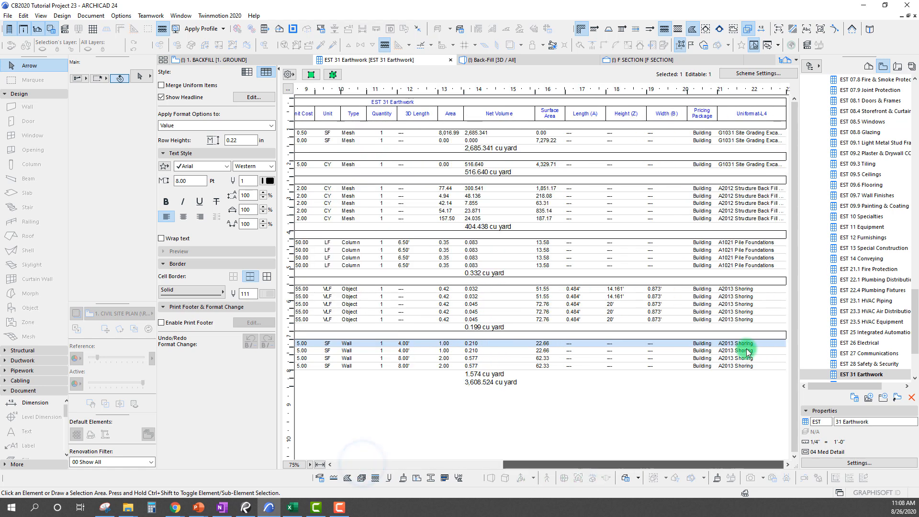
pyautogui.moveTo(747, 344); pyautogui.dragTo(781, 346)
pyautogui.click(781, 344)
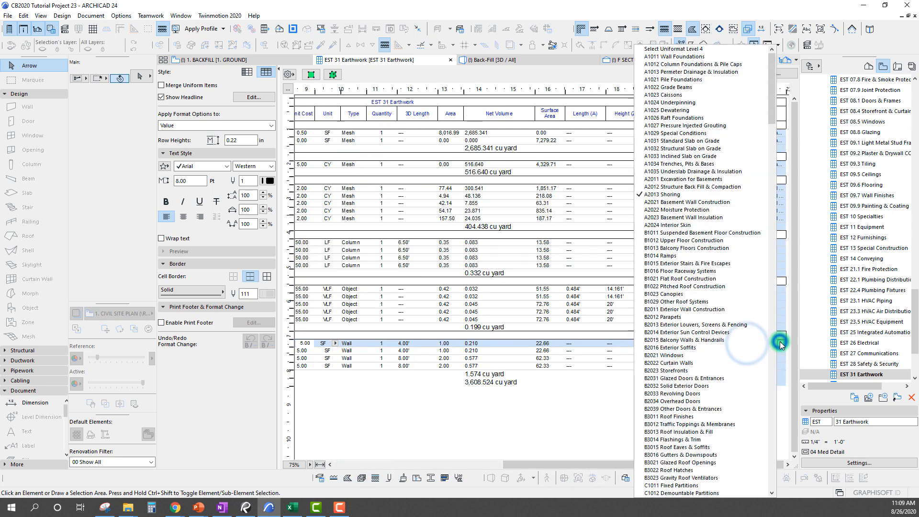
pyautogui.click(781, 344)
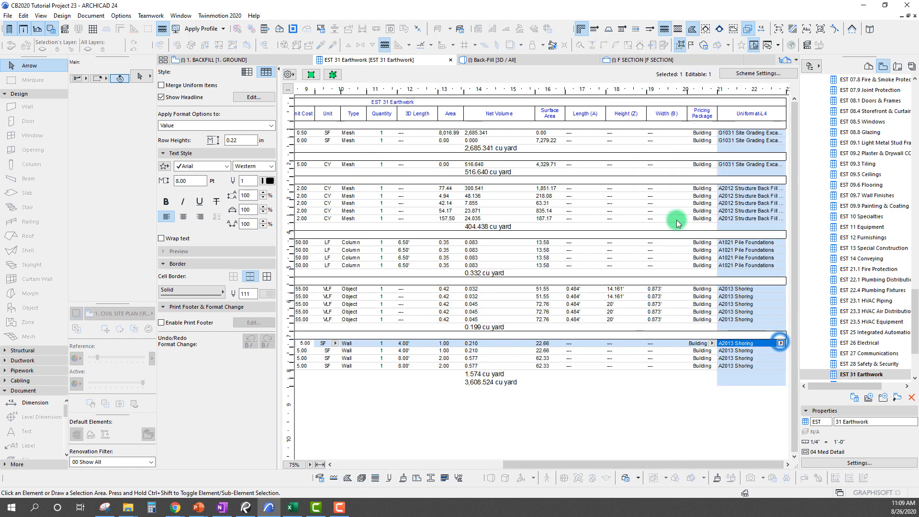
pyautogui.click(749, 288)
pyautogui.click(747, 258)
pyautogui.click(740, 203)
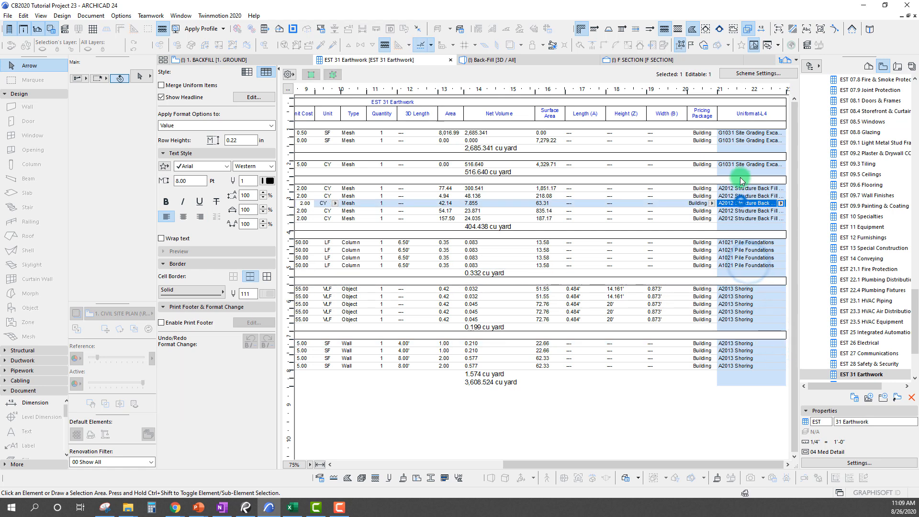
# Check the site grade item's Uniformat-L4 classification, then select the 31 66 16.54 Solider Beam Lagging group from the schedule in 3D
pyautogui.click(740, 165)
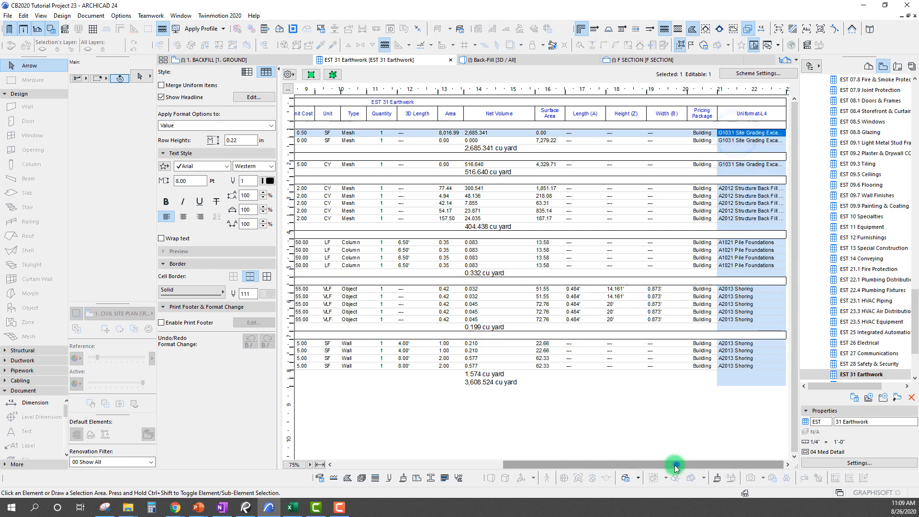
pyautogui.moveTo(675, 465); pyautogui.dragTo(507, 464)
pyautogui.click(318, 335)
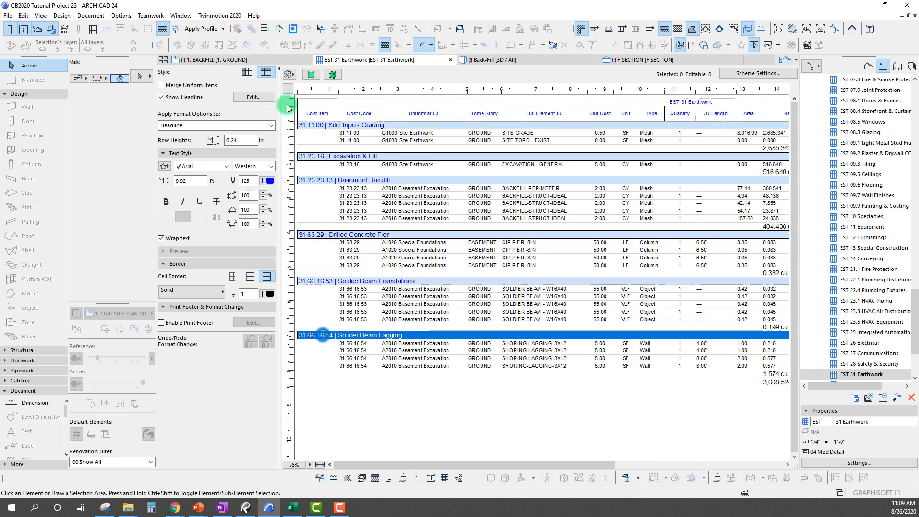
pyautogui.click(333, 75)
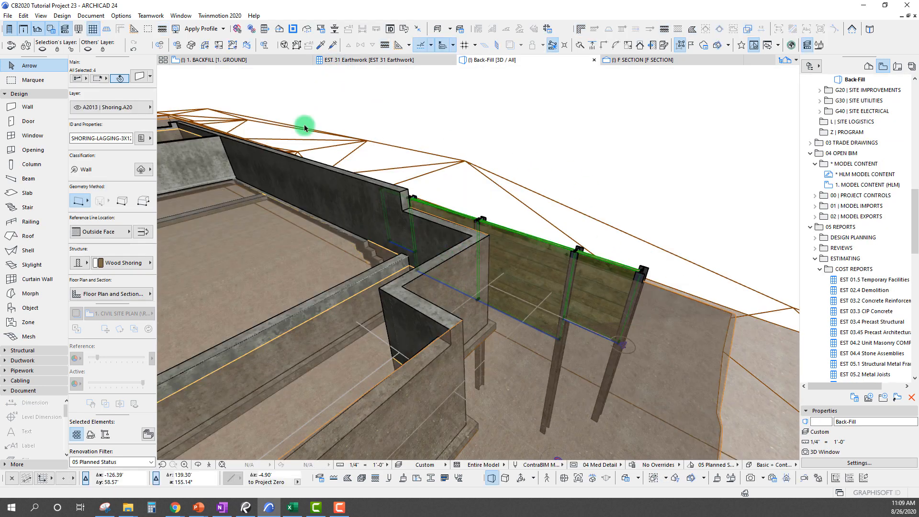
# Review the CSI category choices for the selected lagging walls, keep 31 EARTHWORK, and deselect the walls
pyautogui.click(140, 138)
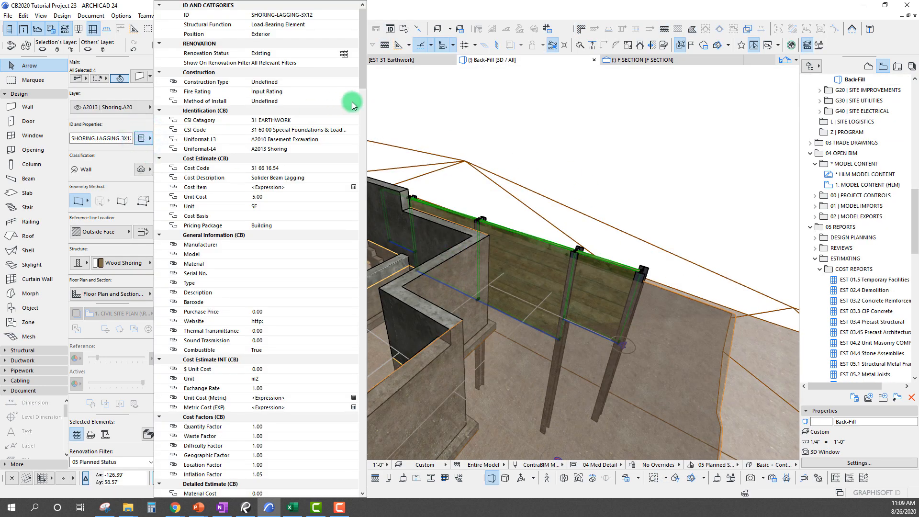
pyautogui.click(354, 120)
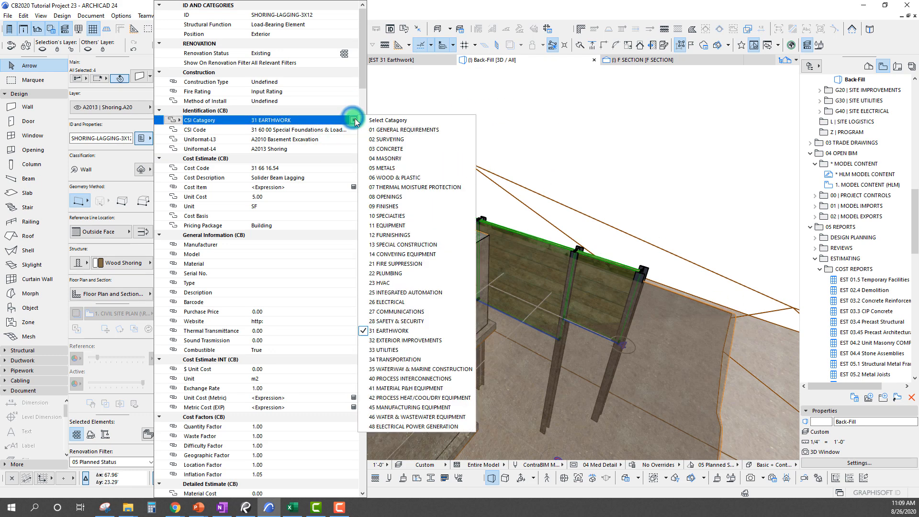
pyautogui.click(392, 331)
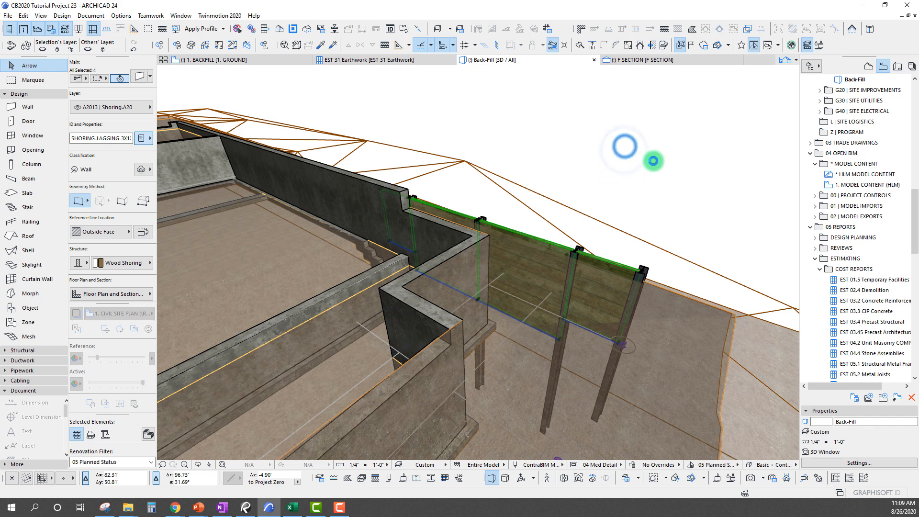
pyautogui.click(614, 161)
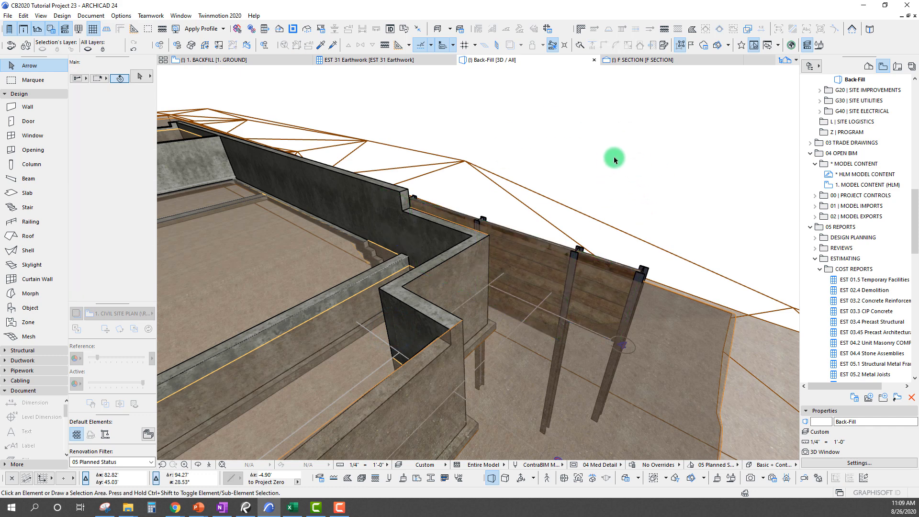
# Select the perimeter backfill mesh in 3D and review its CSI category choices without changing the assignment
pyautogui.click(537, 302)
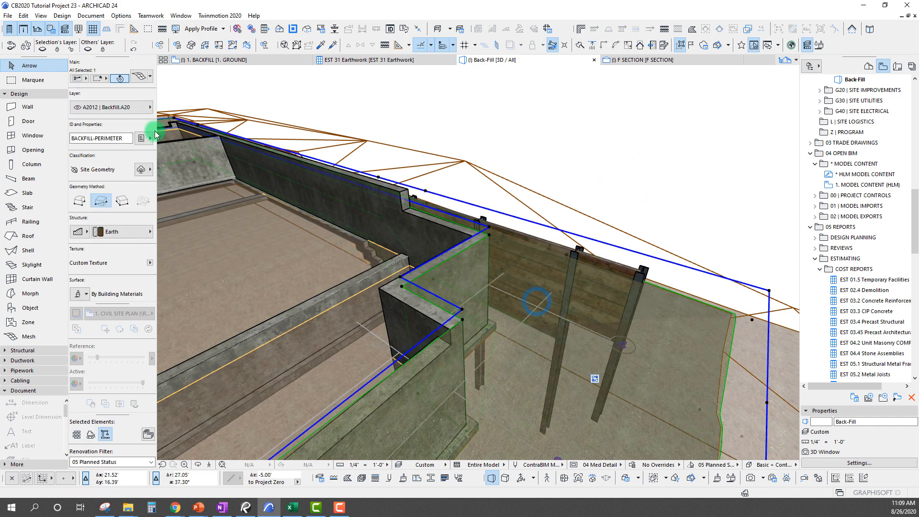
pyautogui.click(150, 143)
pyautogui.click(352, 82)
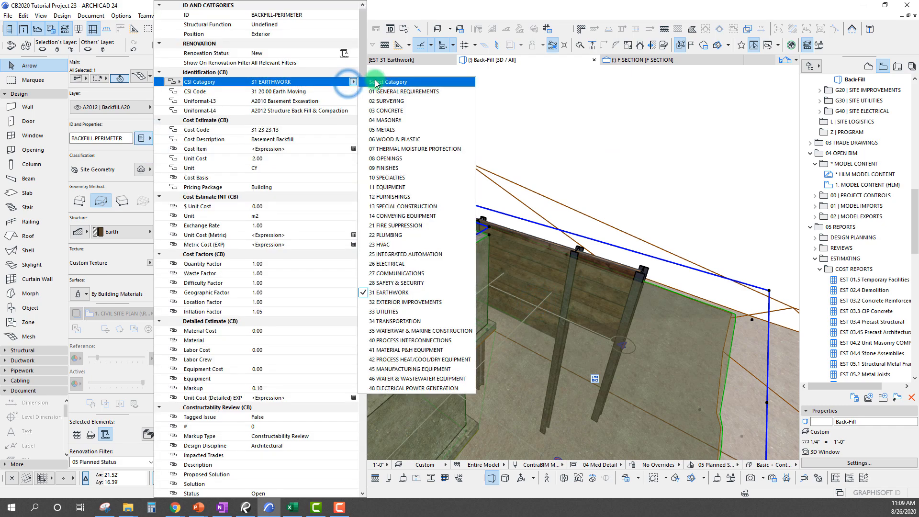
pyautogui.click(635, 171)
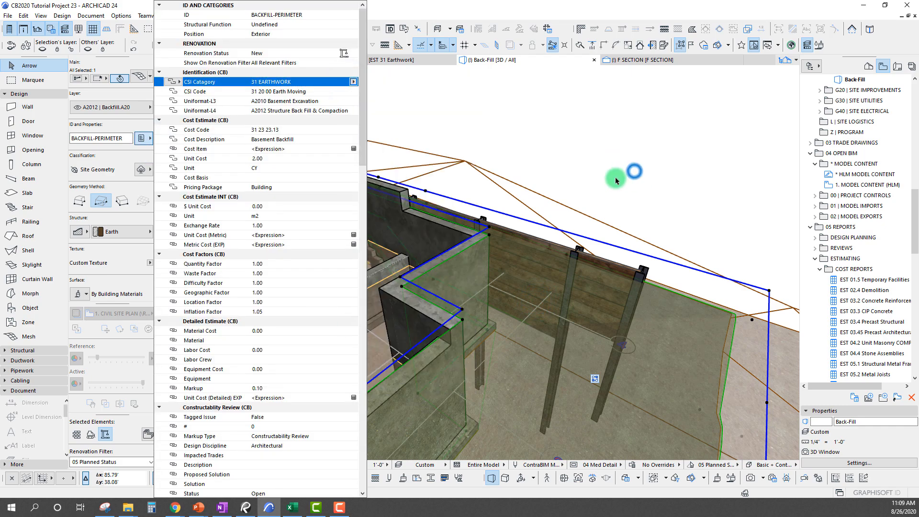
pyautogui.click(635, 172)
# Examine the perimeter backfill's cost code, cost description, CSI code, Uniformat-L3 and L4 classifications and unit cost in its properties
pyautogui.scroll(-2, 476, 292)
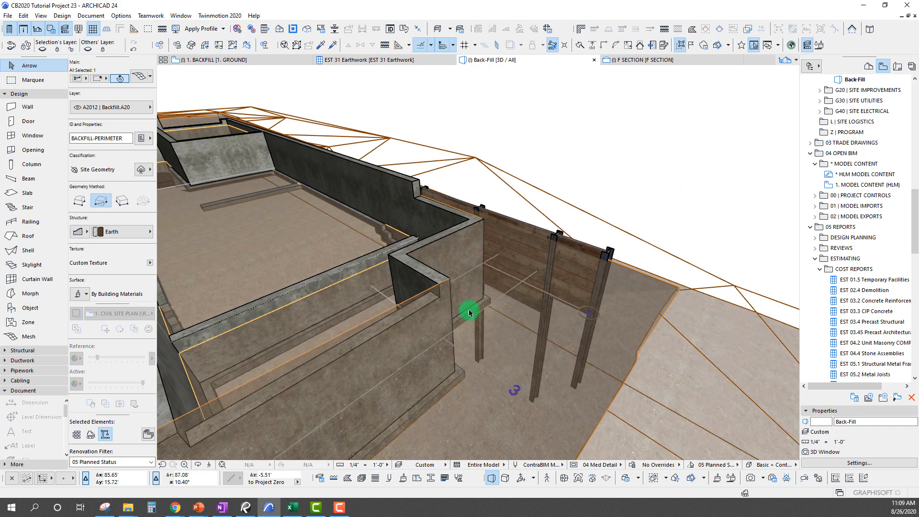
pyautogui.scroll(-3, 450, 321)
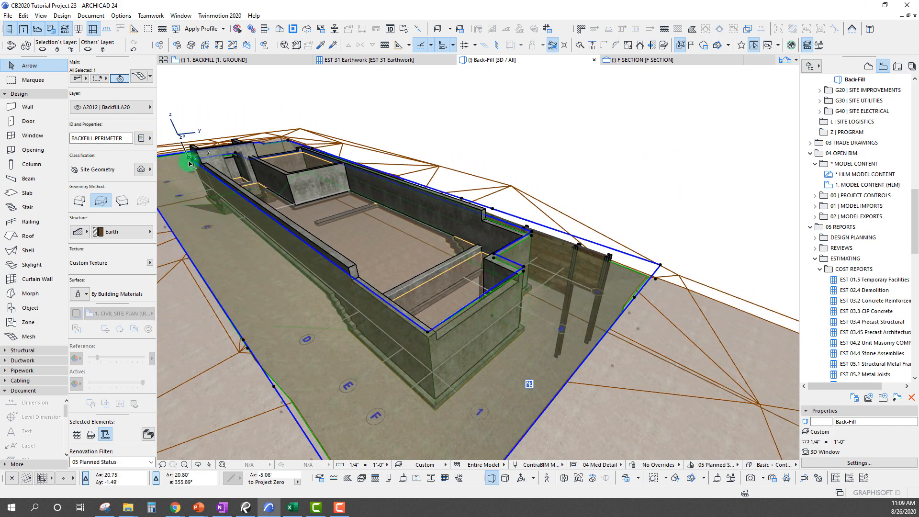
pyautogui.click(144, 139)
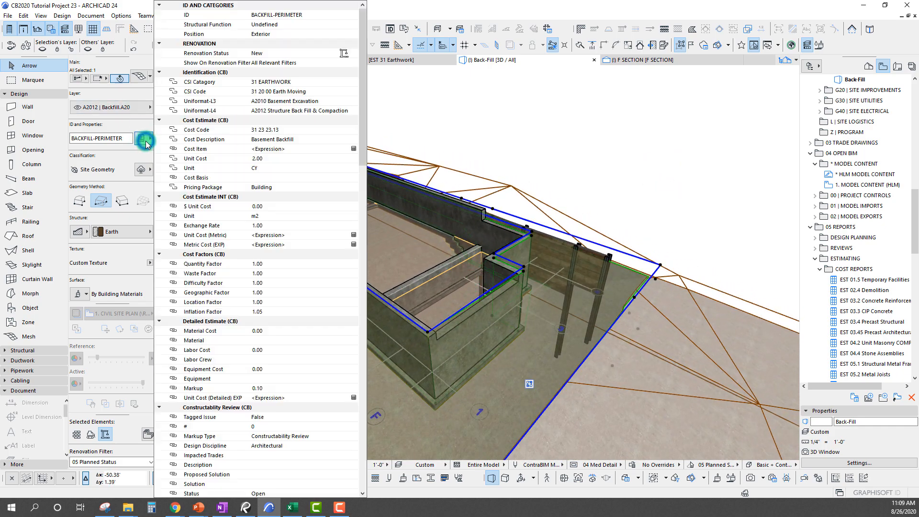
pyautogui.click(291, 130)
pyautogui.click(287, 139)
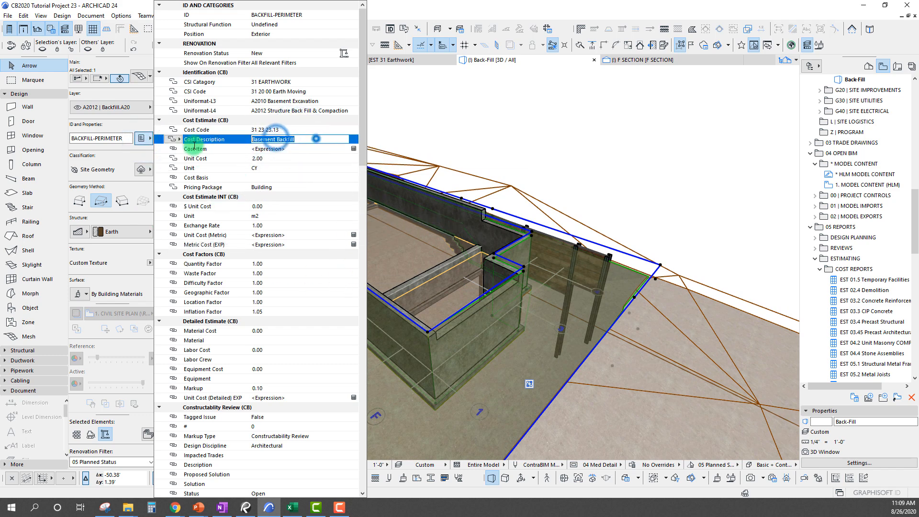
pyautogui.click(271, 130)
pyautogui.click(288, 101)
pyautogui.click(309, 90)
pyautogui.click(306, 101)
pyautogui.click(305, 111)
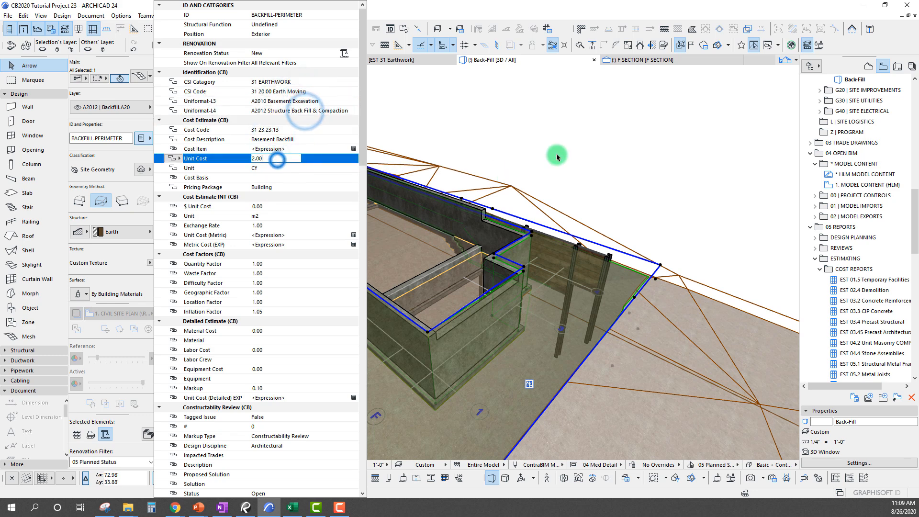
pyautogui.click(581, 148)
# Return to the EST 31 Earthwork schedule and check the unit costs of the perimeter backfill and first structural backfill items
pyautogui.keyDown('shift'); pyautogui.moveTo(450, 237); pyautogui.dragTo(353, 252, button='middle'); pyautogui.keyUp('shift')
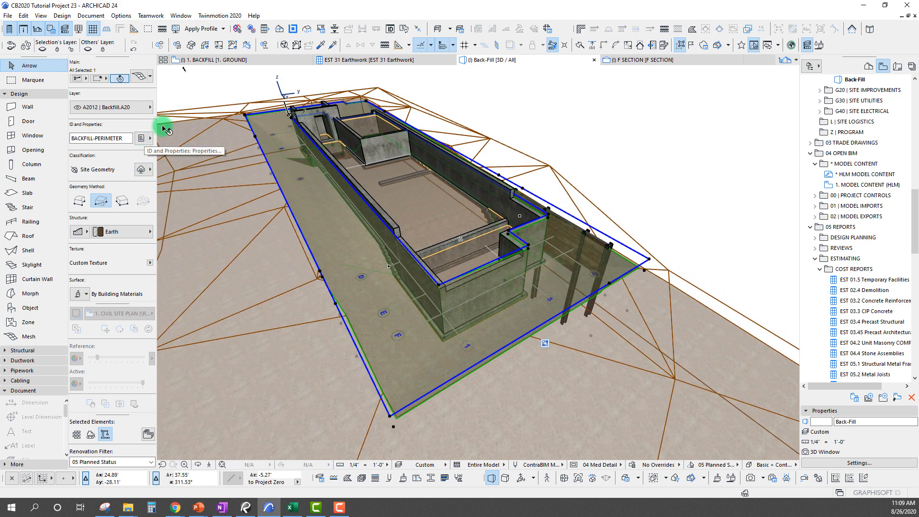
pyautogui.click(352, 62)
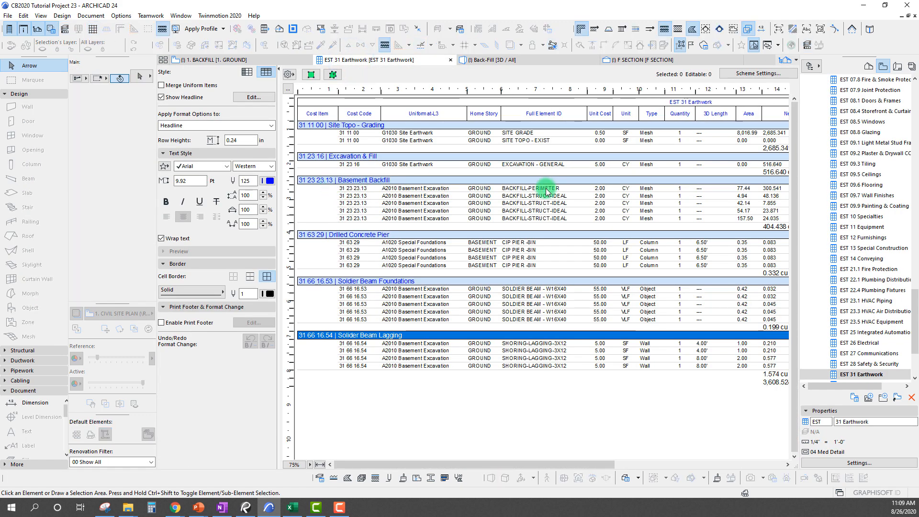
pyautogui.click(601, 191)
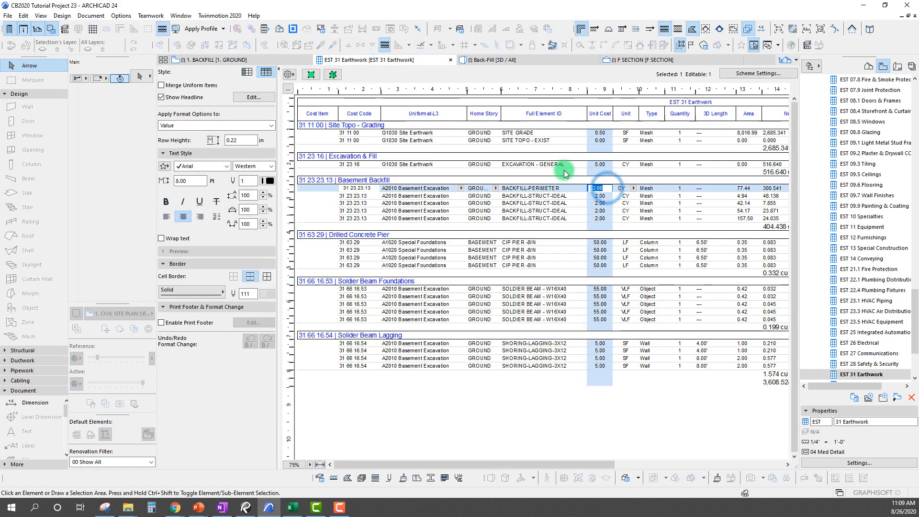
pyautogui.click(601, 197)
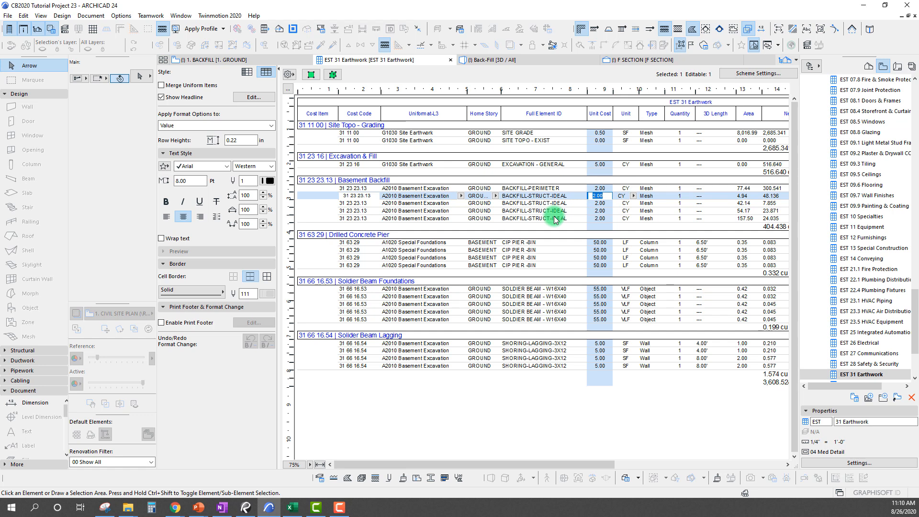
# Select the 31 23 23.13 Basement Backfill group from the schedule in 3D, set its unit cost to 5.00, and deselect it
pyautogui.click(362, 187)
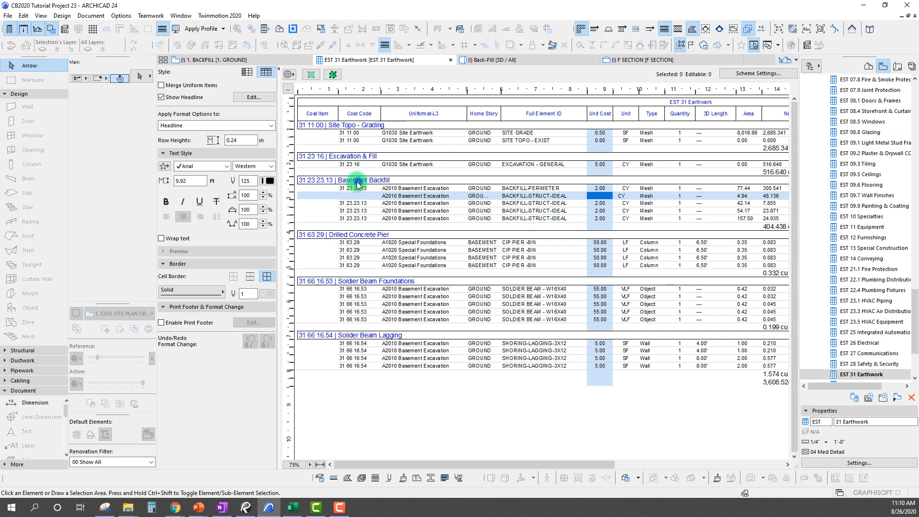
pyautogui.click(333, 75)
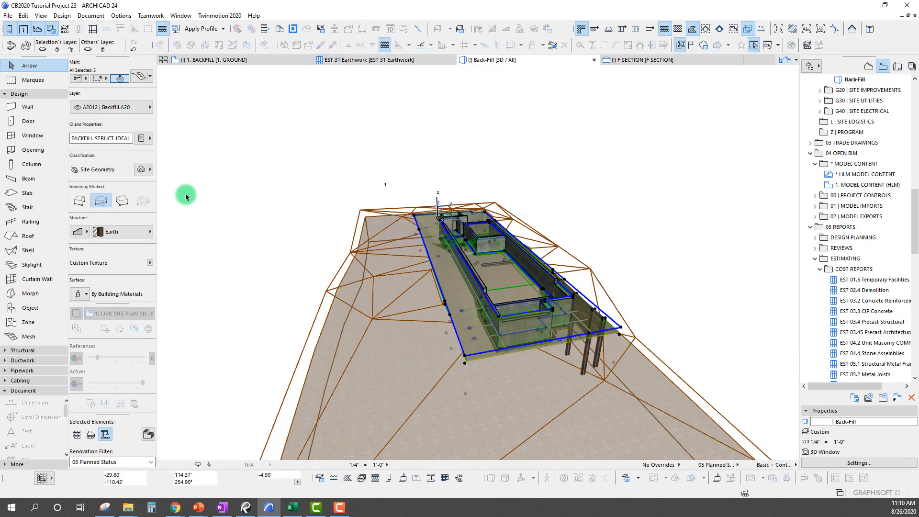
pyautogui.click(141, 139)
pyautogui.click(286, 159)
pyautogui.click(285, 159)
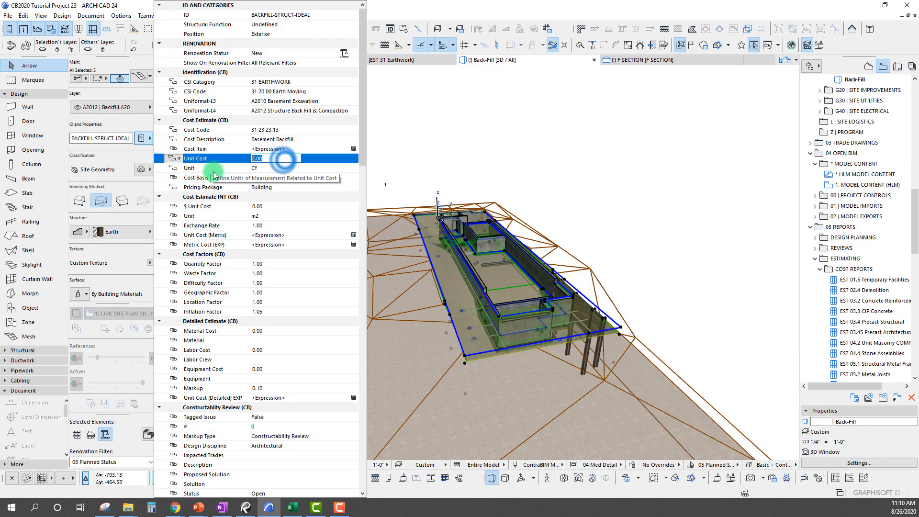
pyautogui.write('5')
pyautogui.press('Return')
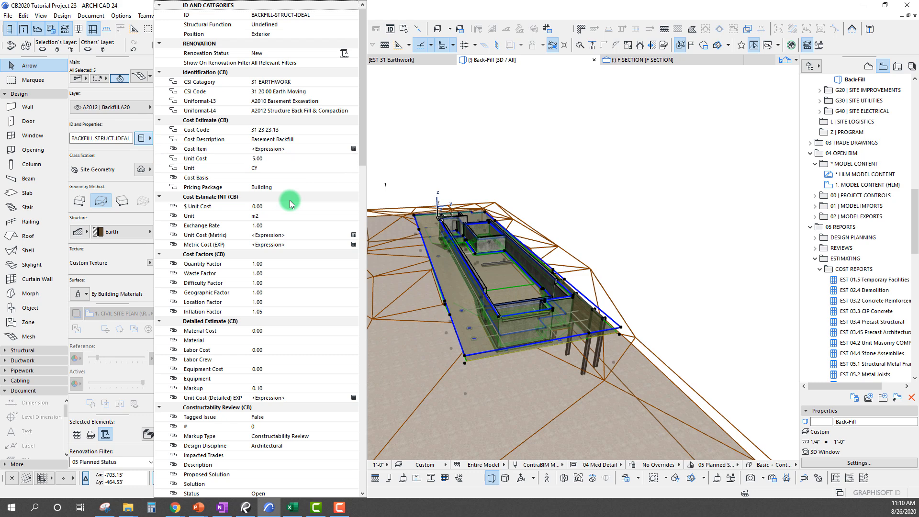
pyautogui.click(583, 377)
pyautogui.click(664, 221)
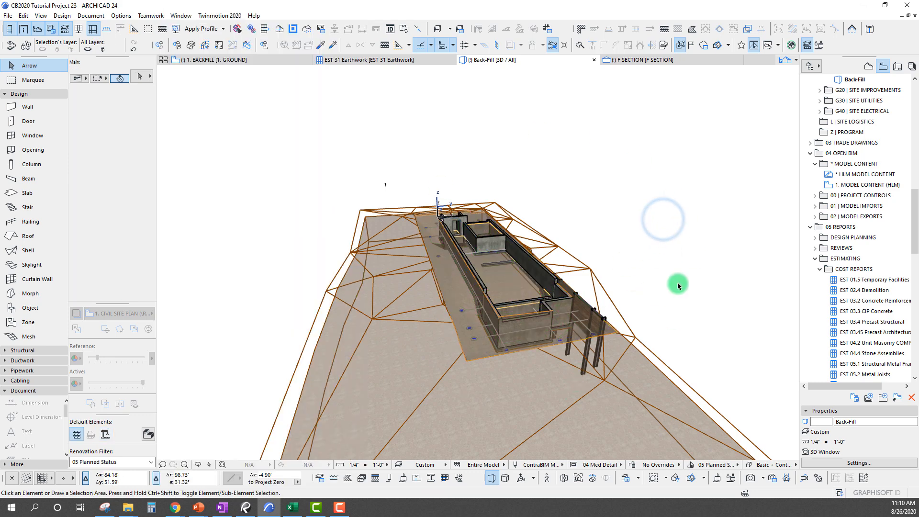
# Publish the EST 31 Earthwork report in XLSX format from the REPORTS publisher set and dismiss the publishing summary
pyautogui.moveTo(558, 340)
pyautogui.keyDown('shift'); pyautogui.mouseDown(button='middle')
pyautogui.moveTo(501, 260)
pyautogui.moveTo(518, 260)
pyautogui.mouseUp(button='middle'); pyautogui.keyUp('shift')
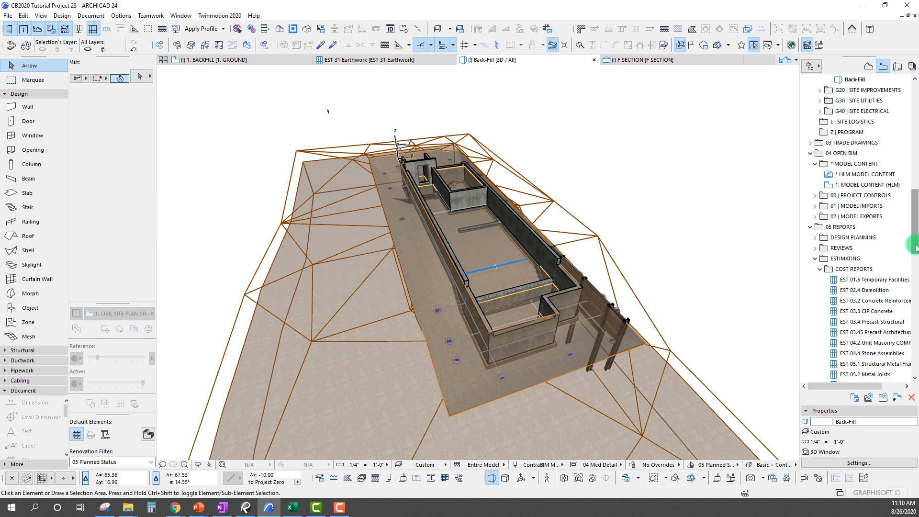
pyautogui.moveTo(916, 244); pyautogui.dragTo(916, 115)
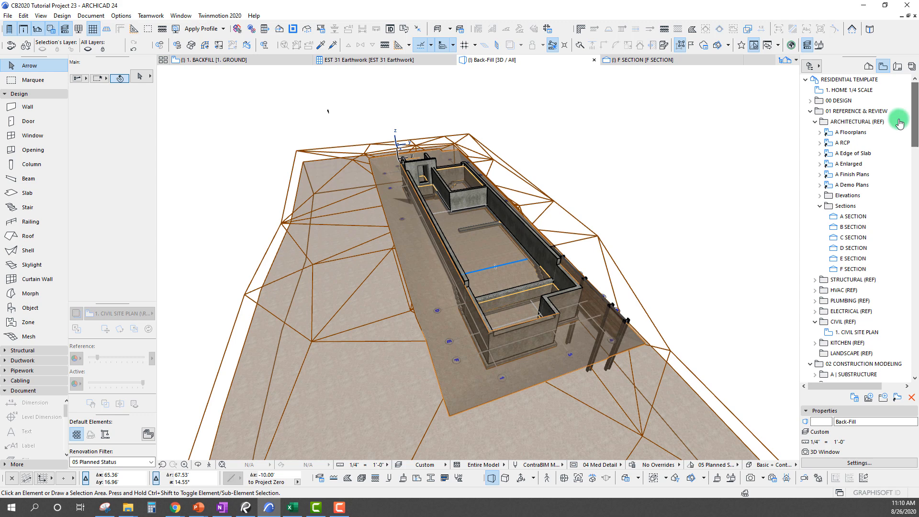
pyautogui.click(912, 67)
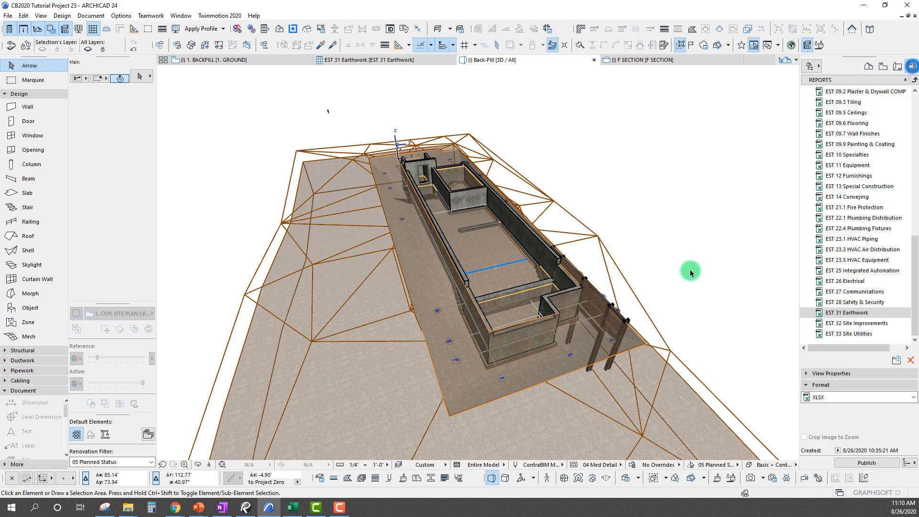
pyautogui.click(848, 313)
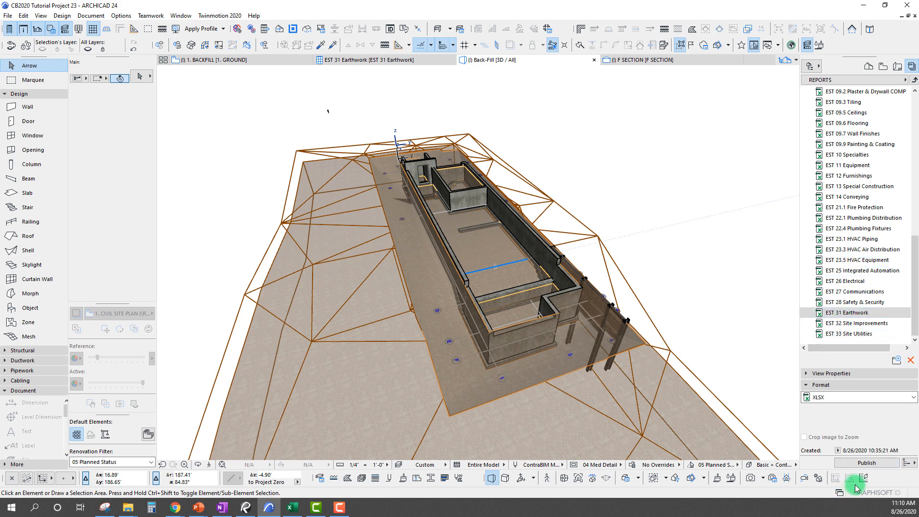
pyautogui.click(862, 463)
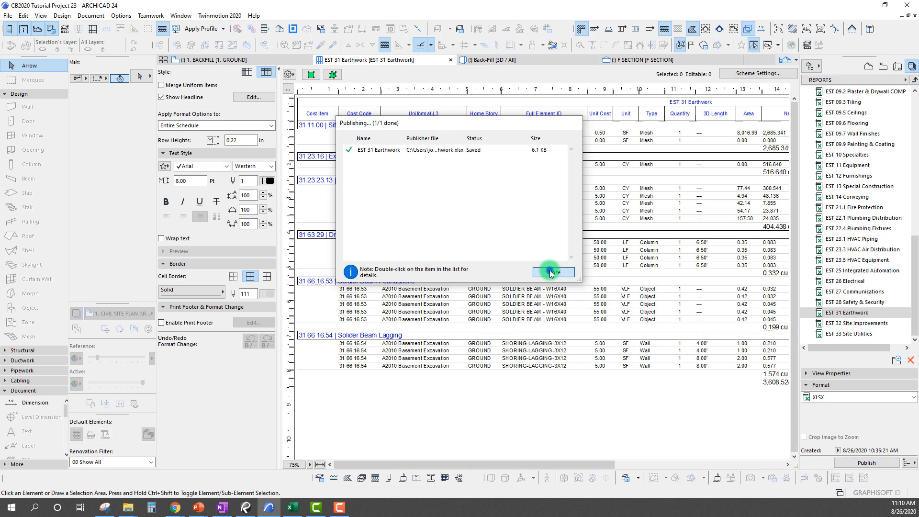
pyautogui.click(551, 272)
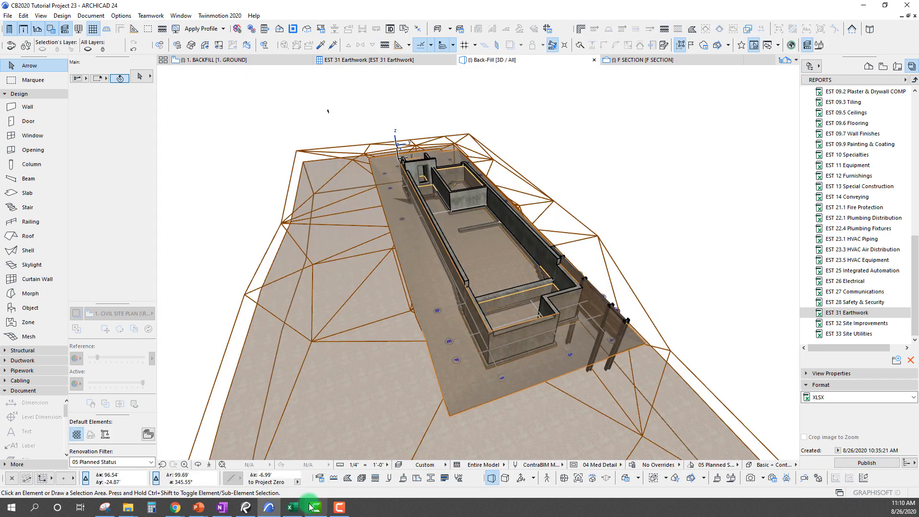
# Switch to the CB-Residential Estimate workbook in Excel, widen its window, and check the source folder and the EST 31 Earthwork data source's modified date
pyautogui.click(294, 511)
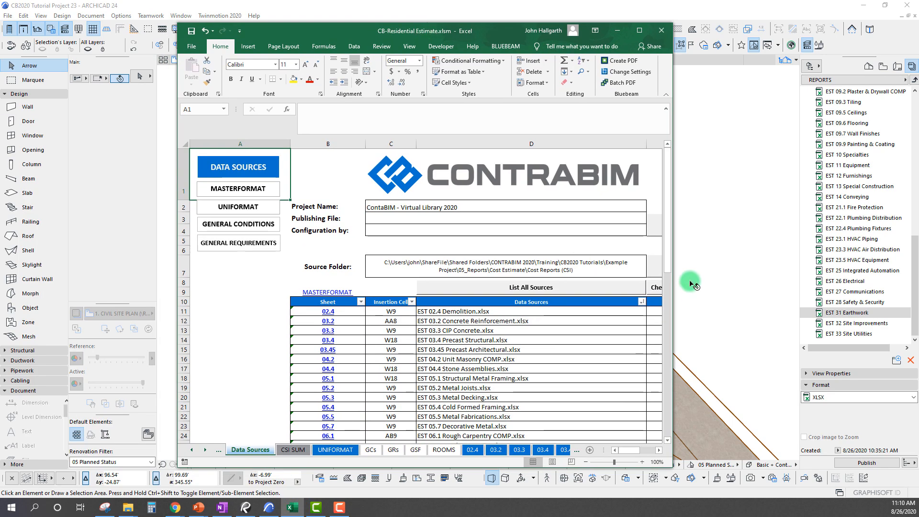
pyautogui.moveTo(673, 283); pyautogui.dragTo(800, 282)
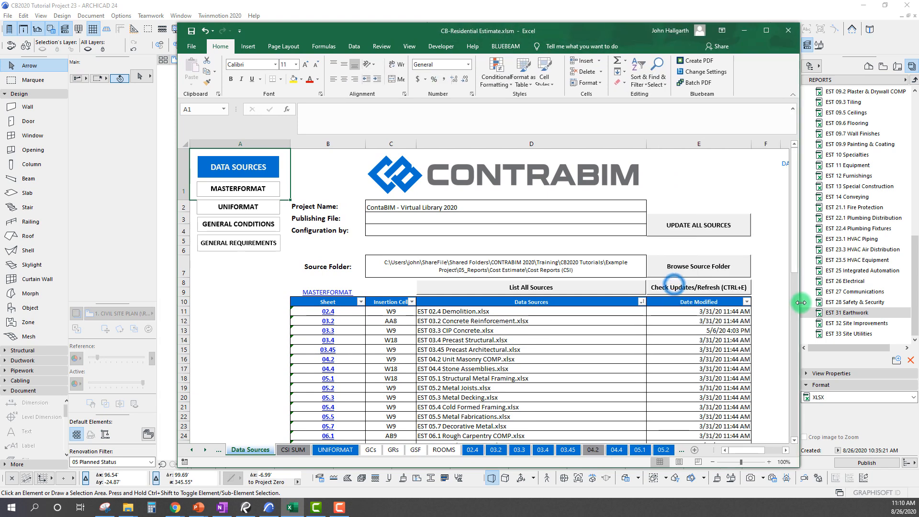
pyautogui.click(501, 269)
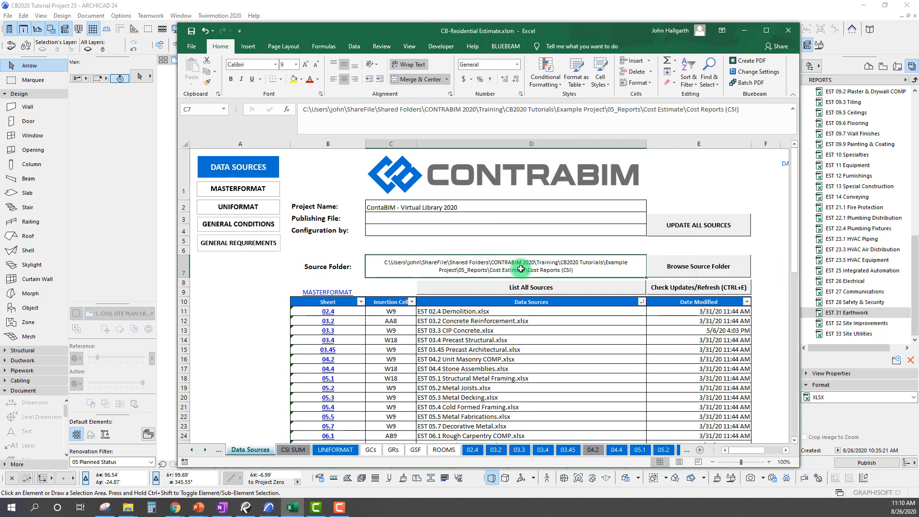
pyautogui.moveTo(797, 249); pyautogui.dragTo(797, 416)
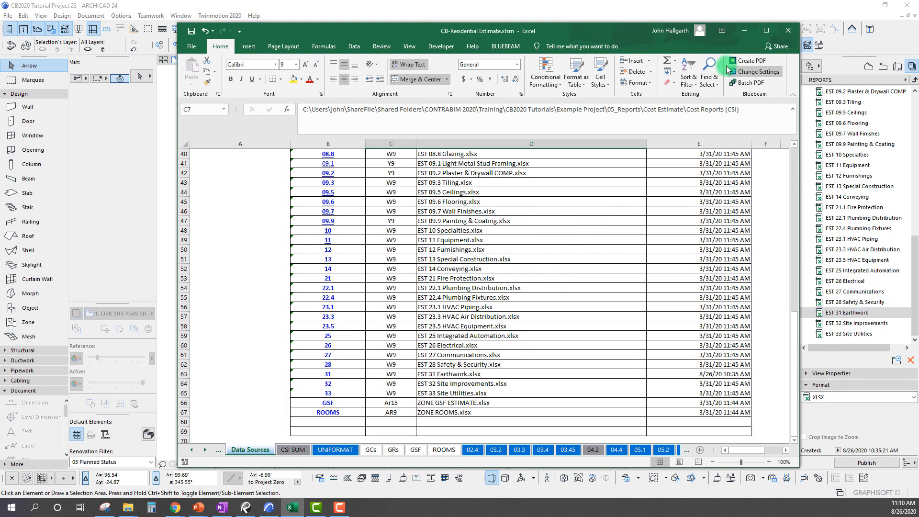
pyautogui.moveTo(629, 26); pyautogui.dragTo(552, 26)
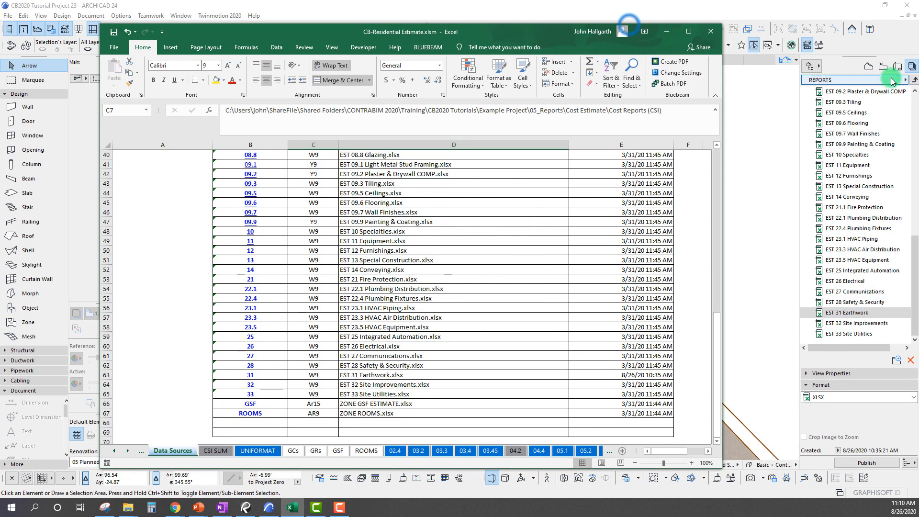
# Open the workbook's 31 Earthwork sheet, maximize the window, refresh the sheet from its data source, and dismiss the completion message
pyautogui.click(252, 378)
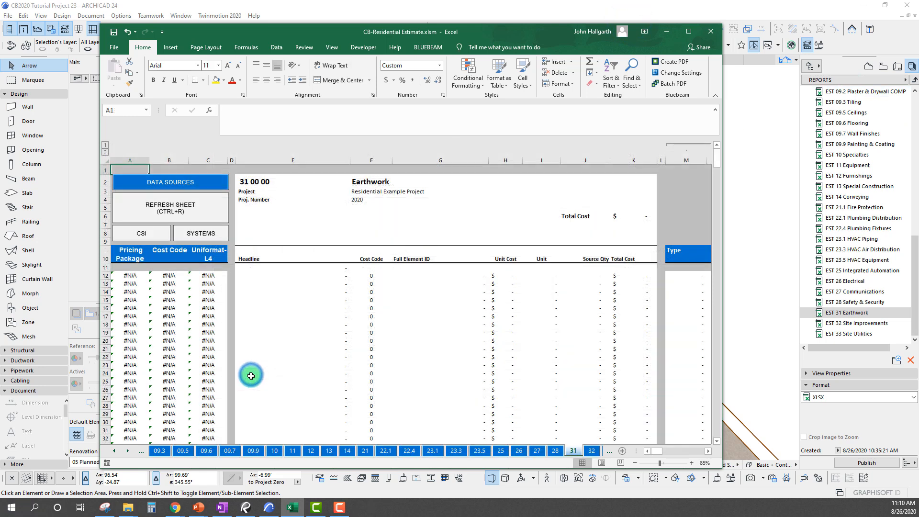
pyautogui.click(688, 32)
pyautogui.click(81, 185)
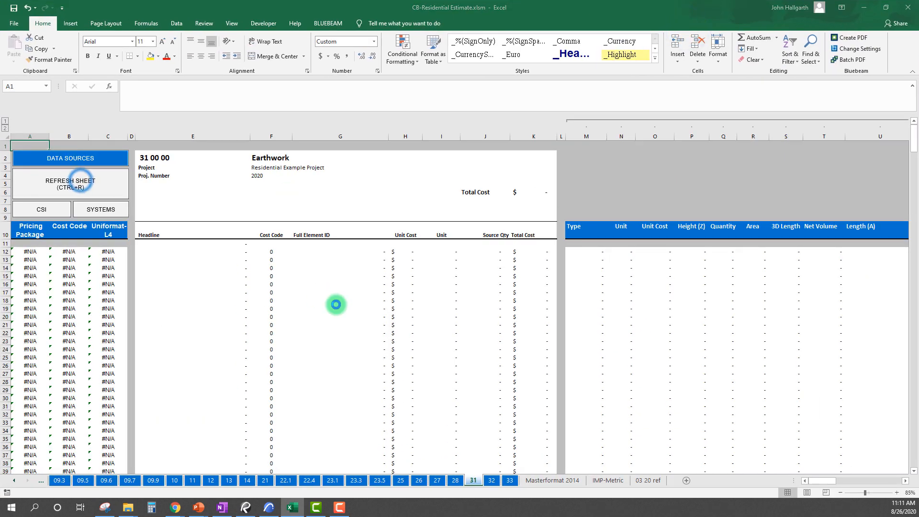
pyautogui.click(481, 291)
pyautogui.click(345, 284)
pyautogui.keyDown('ctrl'); pyautogui.scroll(-1, 380, 268); pyautogui.keyUp('ctrl')
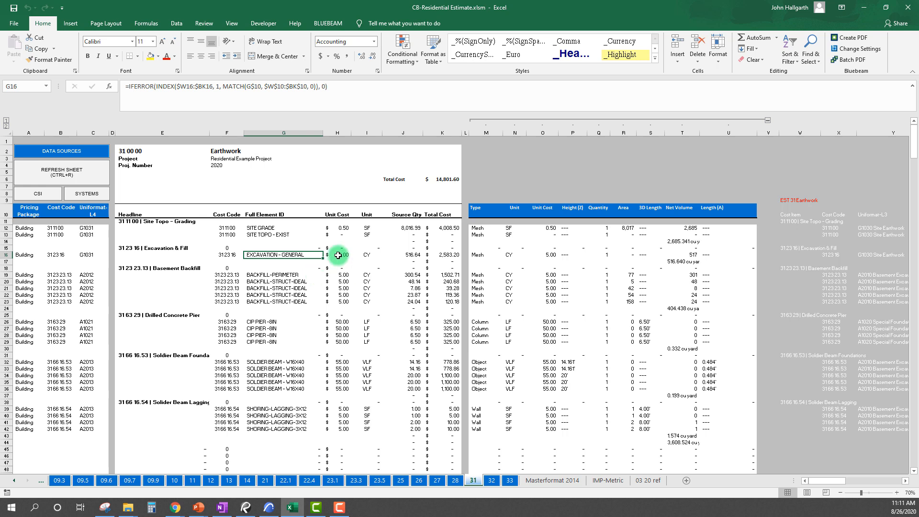
# Review the SITE GRADE row's cost code, unit cost, unit, source quantity, and total cost on the Earthwork sheet
pyautogui.moveTo(229, 228); pyautogui.dragTo(440, 230)
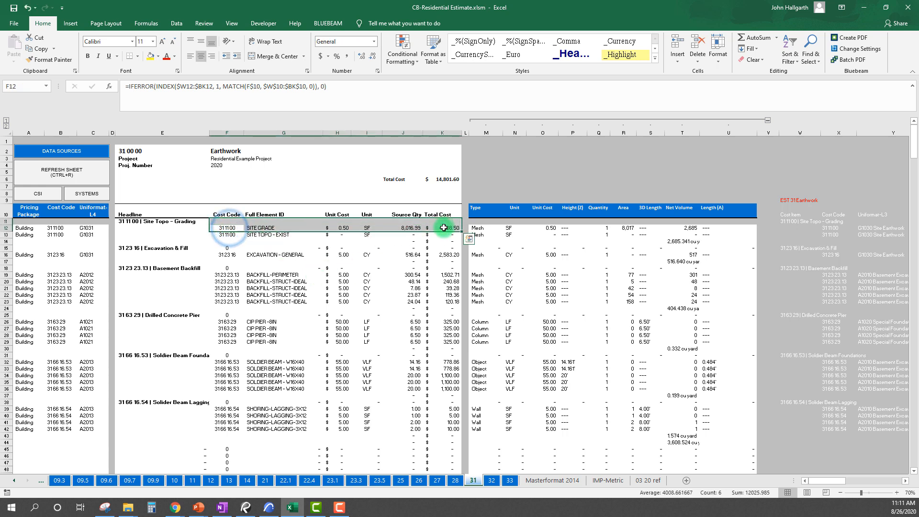
pyautogui.click(339, 227)
pyautogui.click(368, 229)
pyautogui.moveTo(342, 230); pyautogui.dragTo(398, 227)
pyautogui.moveTo(254, 228); pyautogui.dragTo(447, 229)
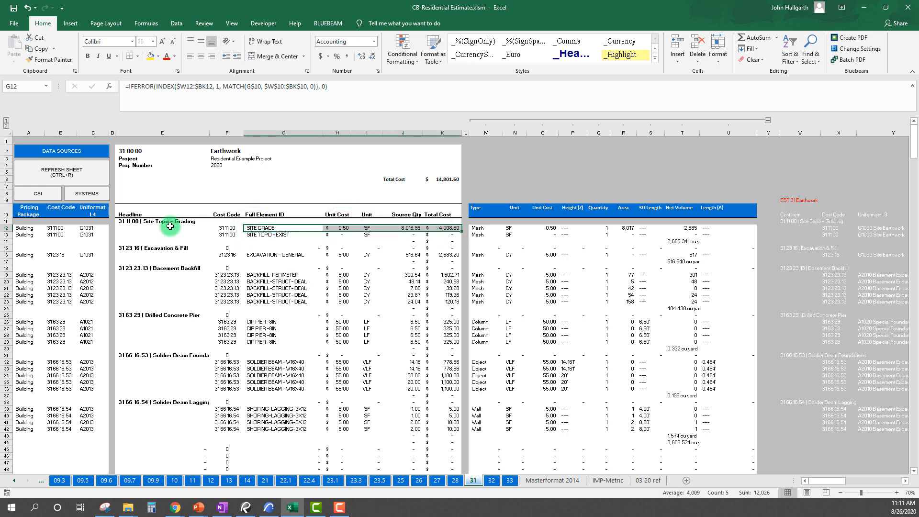
pyautogui.click(458, 234)
pyautogui.click(271, 229)
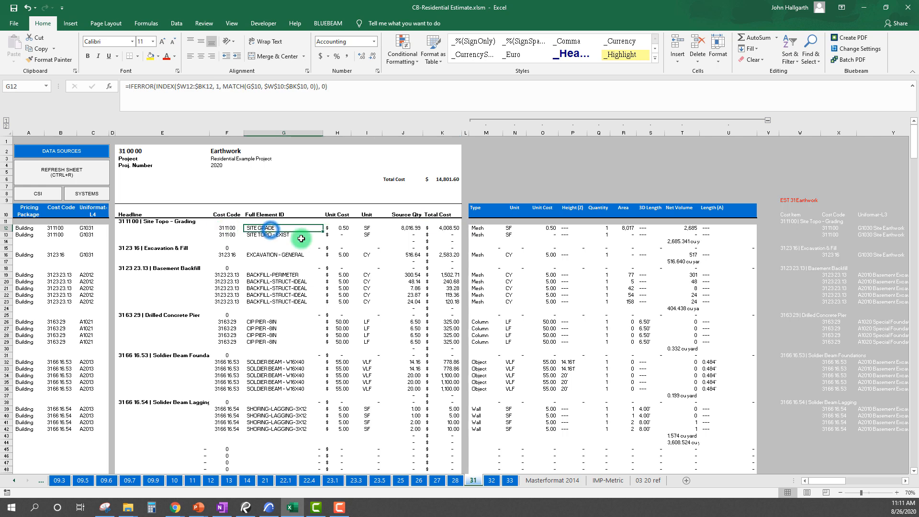
# Examine the EXCAVATION - GENERAL row's source quantity and total cost, including the formulas behind them
pyautogui.click(281, 252)
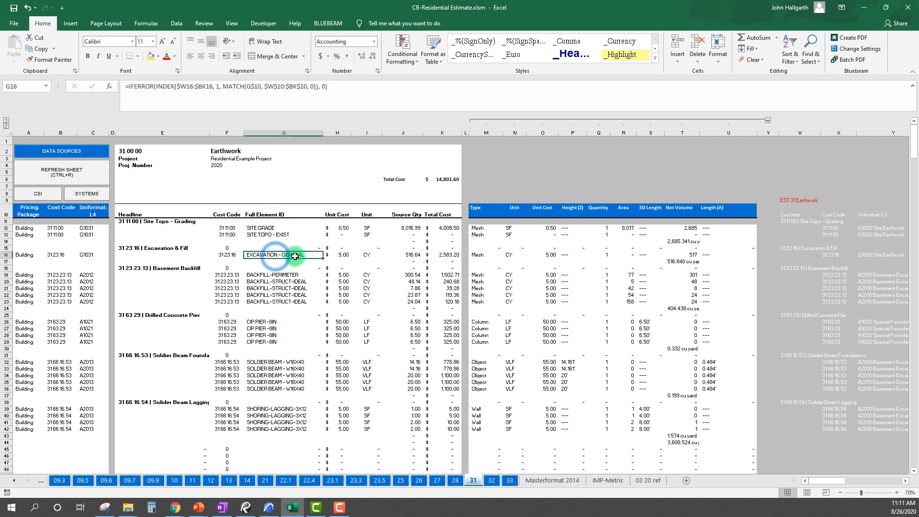
pyautogui.click(408, 254)
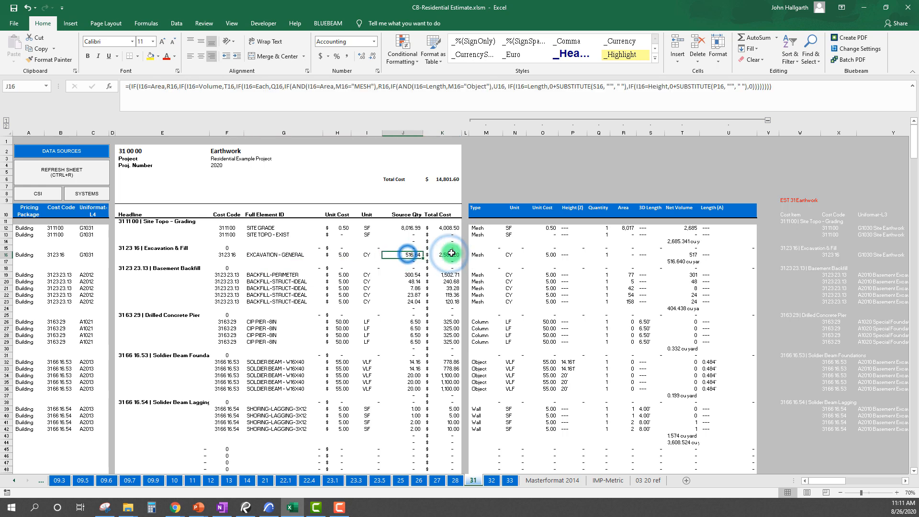
pyautogui.moveTo(454, 254)
pyautogui.mouseDown()
pyautogui.moveTo(265, 254)
pyautogui.moveTo(443, 254)
pyautogui.mouseUp()
pyautogui.click(260, 255)
pyautogui.click(443, 254)
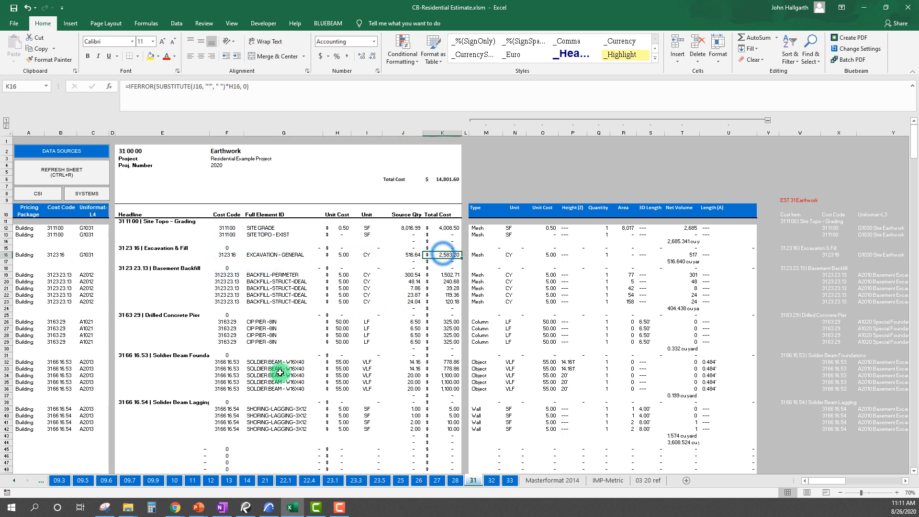
# Switch to the EST 31 Earthwork schedule in ARCHICAD and set the EXCAVATION - GENERAL unit cost to 8.00
pyautogui.moveTo(268, 511)
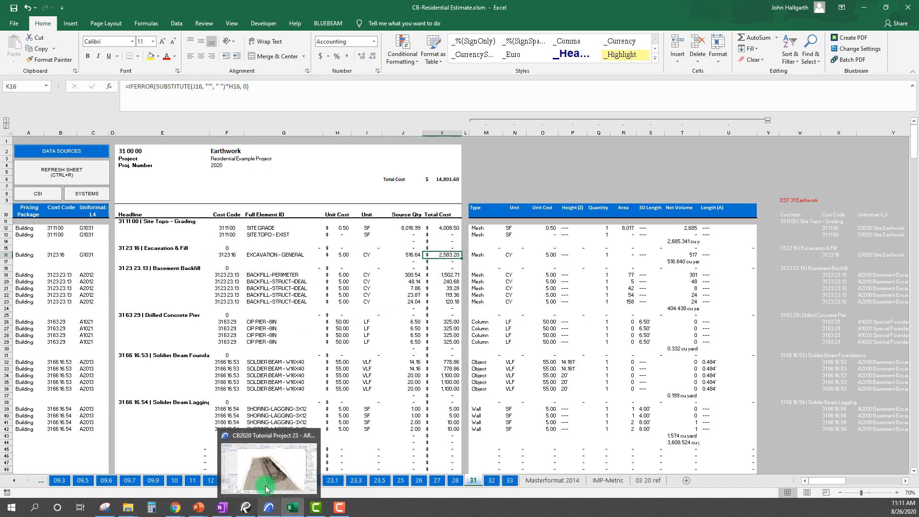
pyautogui.click(267, 474)
pyautogui.click(353, 64)
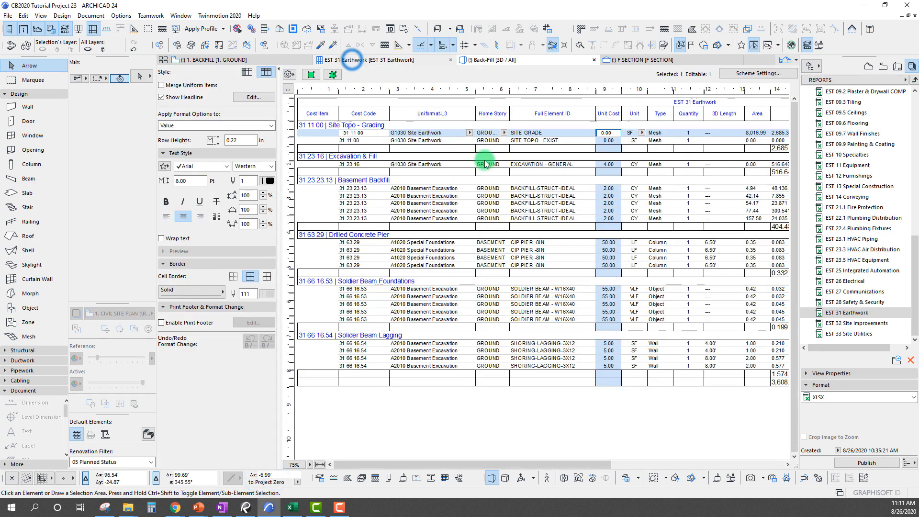
pyautogui.click(606, 165)
pyautogui.write('8')
pyautogui.click(506, 220)
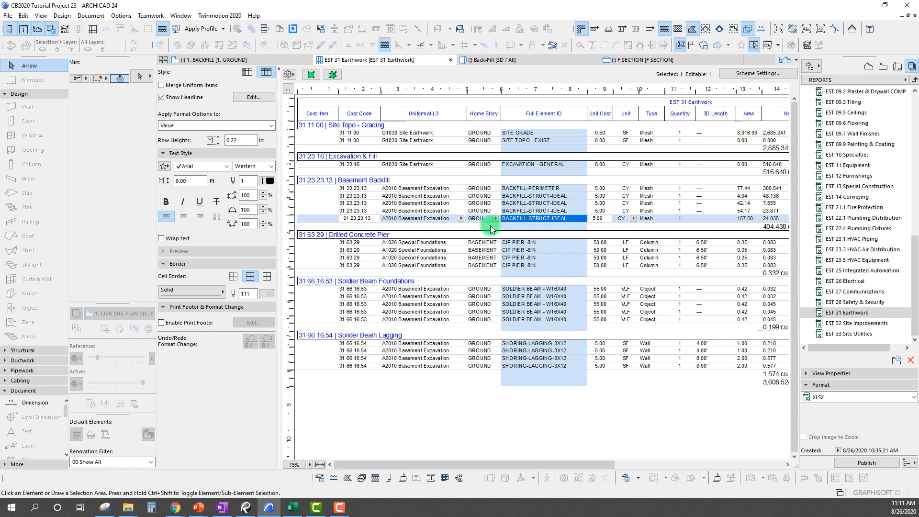
# Republish the EST 31 Earthwork report with the excavation change, then refresh the Earthwork sheet in Excel and dismiss the completion message
pyautogui.click(860, 464)
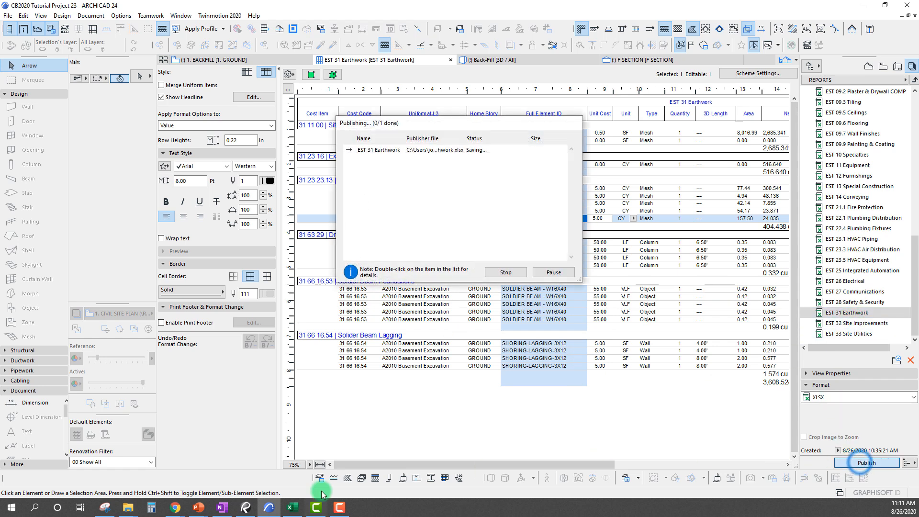
pyautogui.click(550, 273)
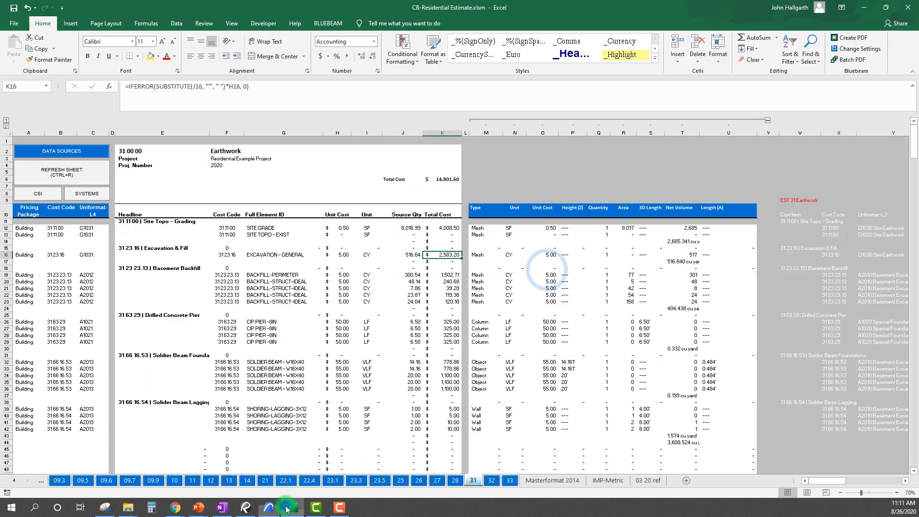
pyautogui.click(62, 174)
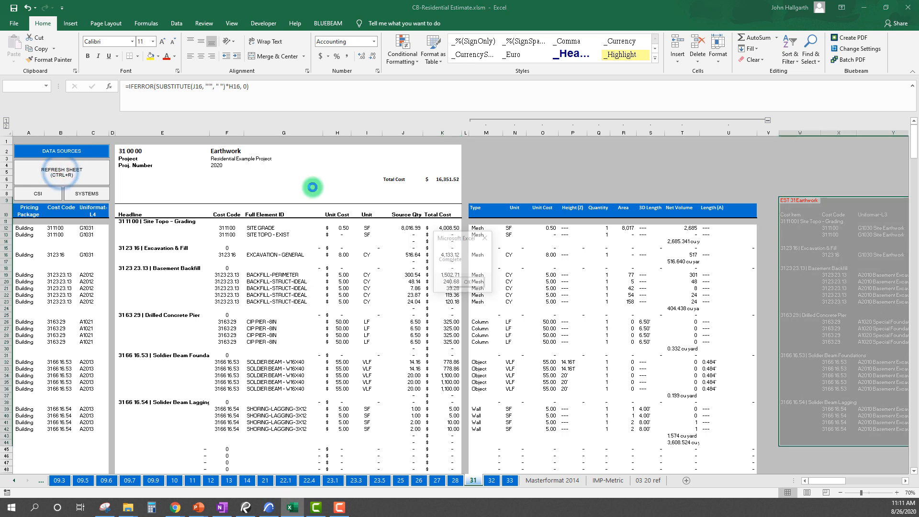
pyautogui.click(475, 282)
# Check the refreshed excavation row and the unit and total costs of the five Basement Backfill items
pyautogui.moveTo(453, 255); pyautogui.dragTo(339, 257)
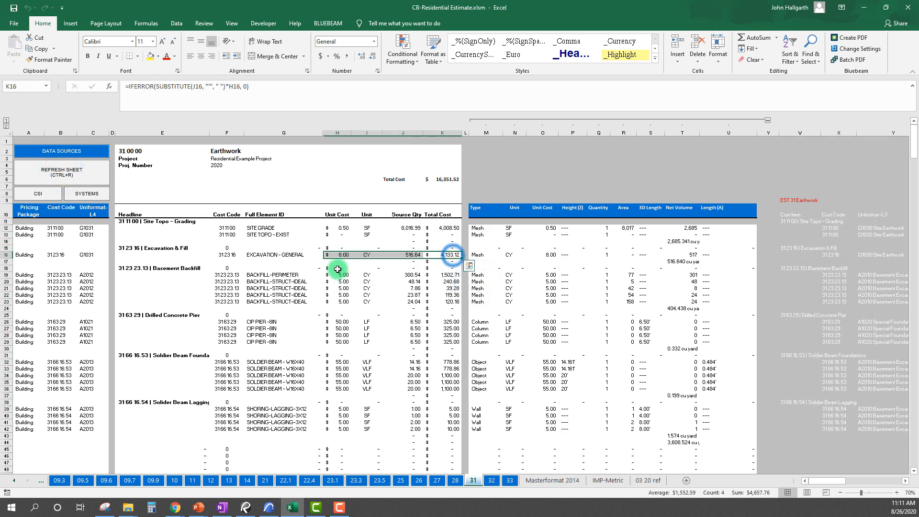
pyautogui.click(312, 349)
pyautogui.moveTo(291, 288); pyautogui.dragTo(273, 272)
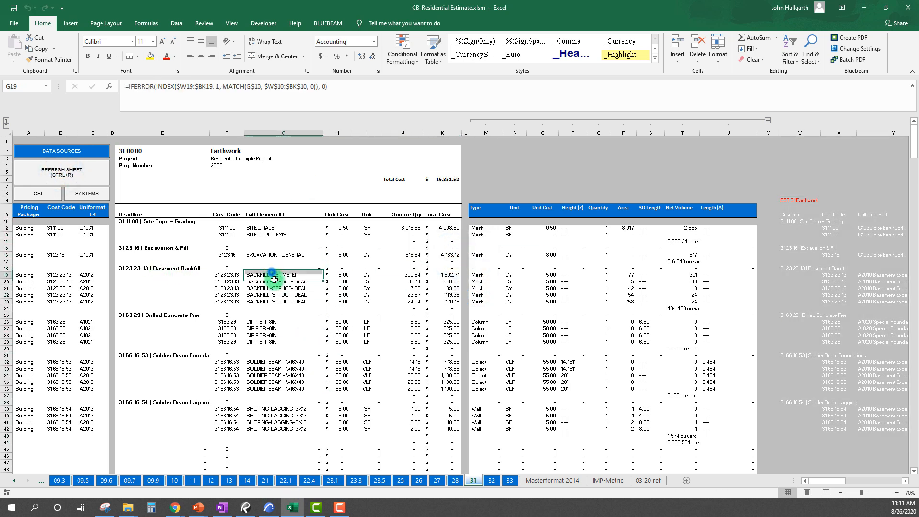
pyautogui.moveTo(446, 275); pyautogui.dragTo(453, 304)
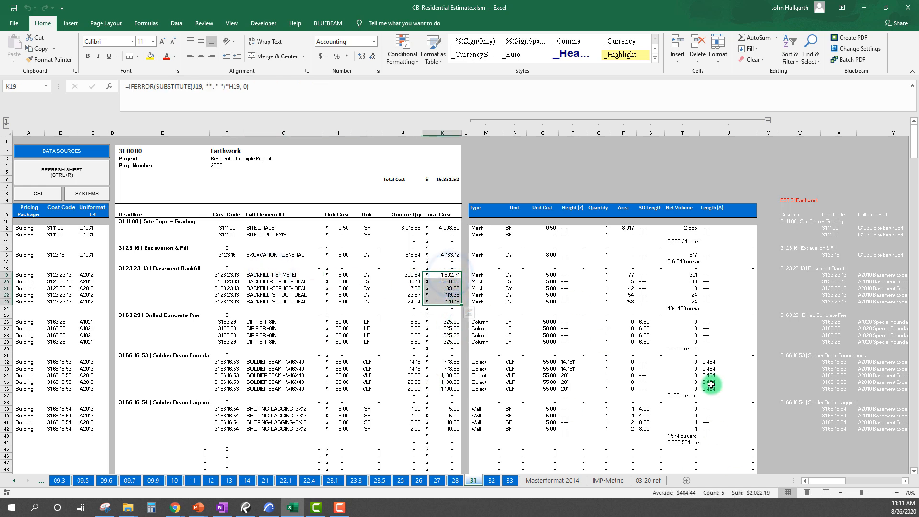
pyautogui.moveTo(336, 279); pyautogui.dragTo(337, 302)
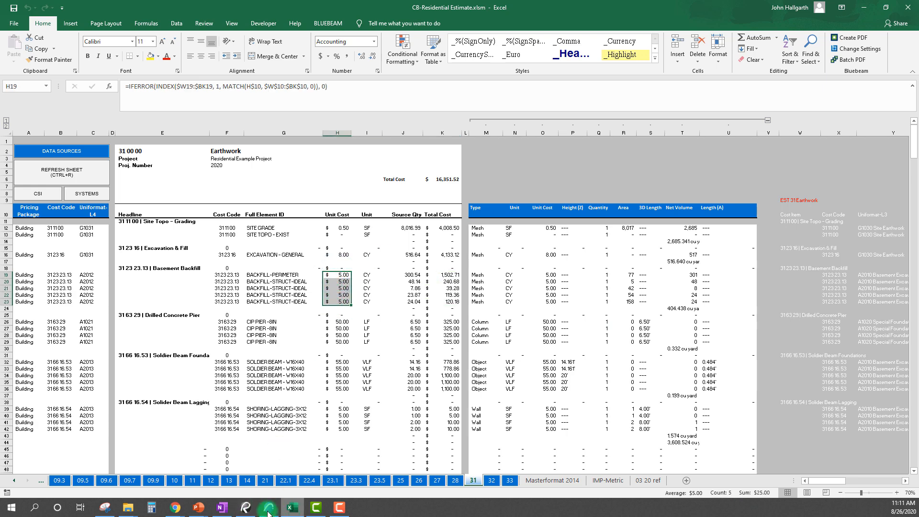
# Switch to ARCHICAD, select the Basement Backfill group from the schedule in 3D, set its unit cost to 10.00, and deselect it
pyautogui.moveTo(269, 511)
pyautogui.click(259, 477)
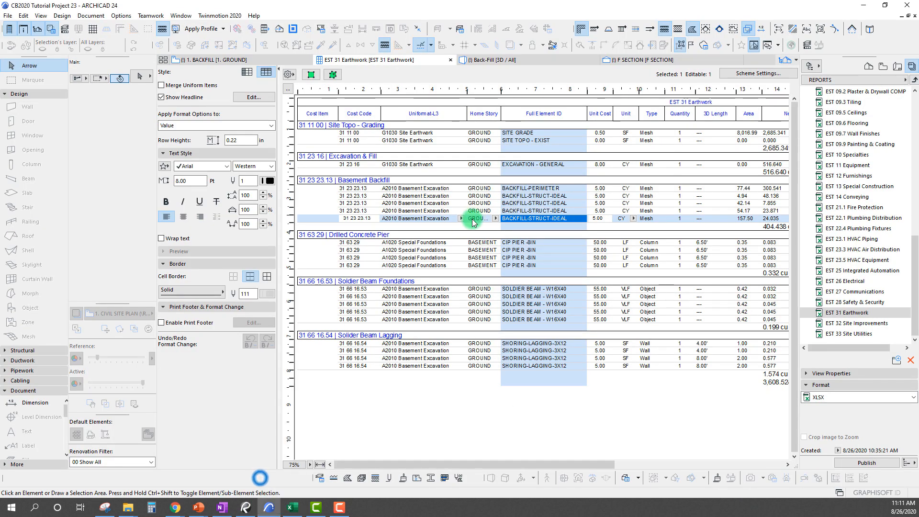
pyautogui.click(366, 181)
pyautogui.click(333, 74)
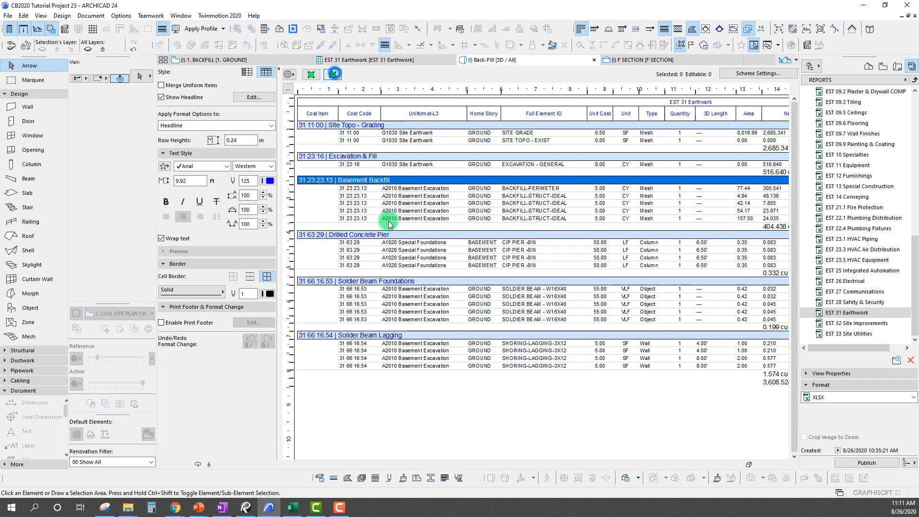
pyautogui.click(141, 139)
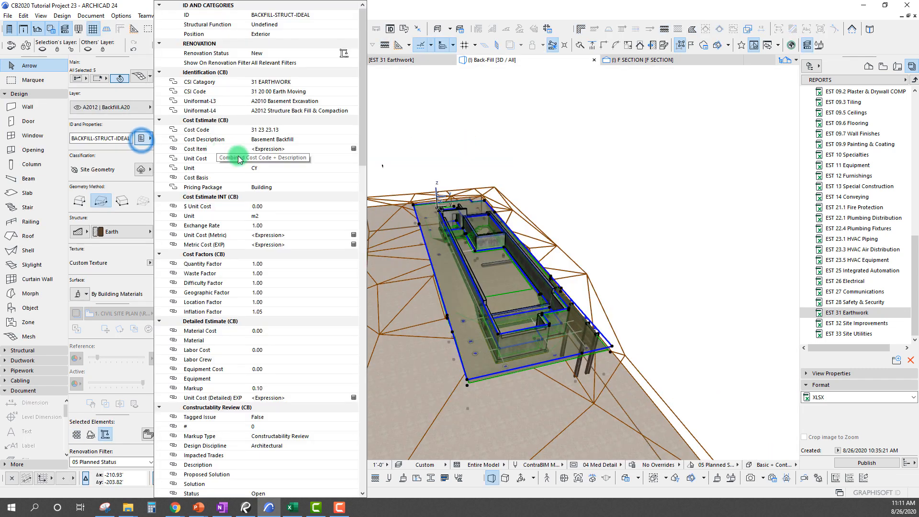
pyautogui.click(267, 160)
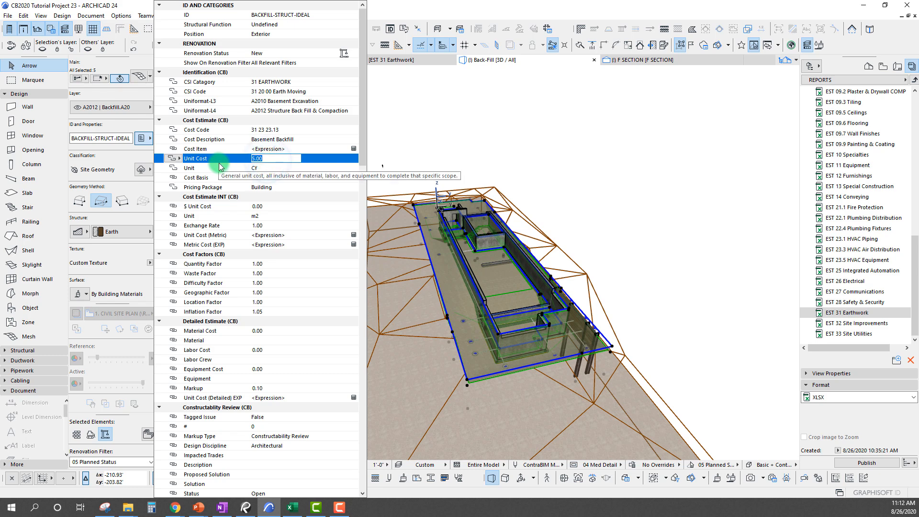
pyautogui.press('Return')
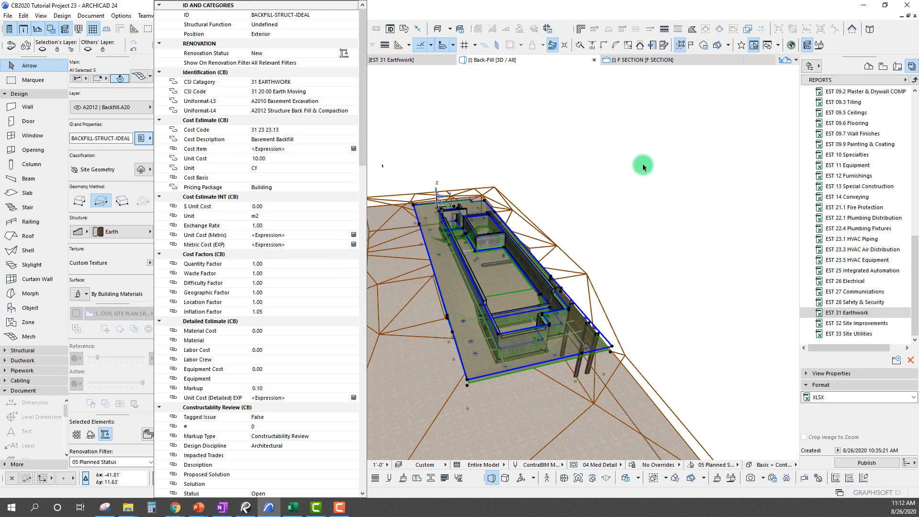
pyautogui.click(664, 151)
pyautogui.click(539, 203)
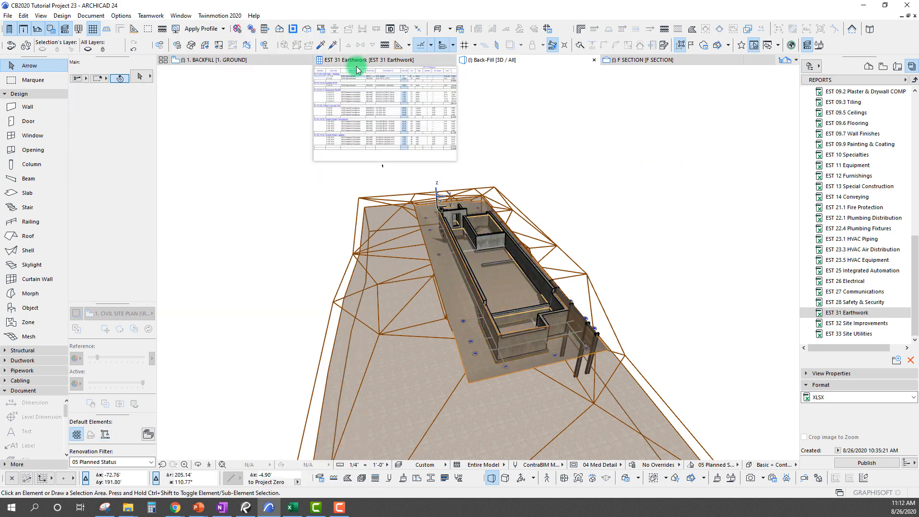
# Publish EST 31 Earthwork with the new backfill costs from ARCHICAD and refresh the Earthwork sheet in the Excel workbook
pyautogui.click(357, 60)
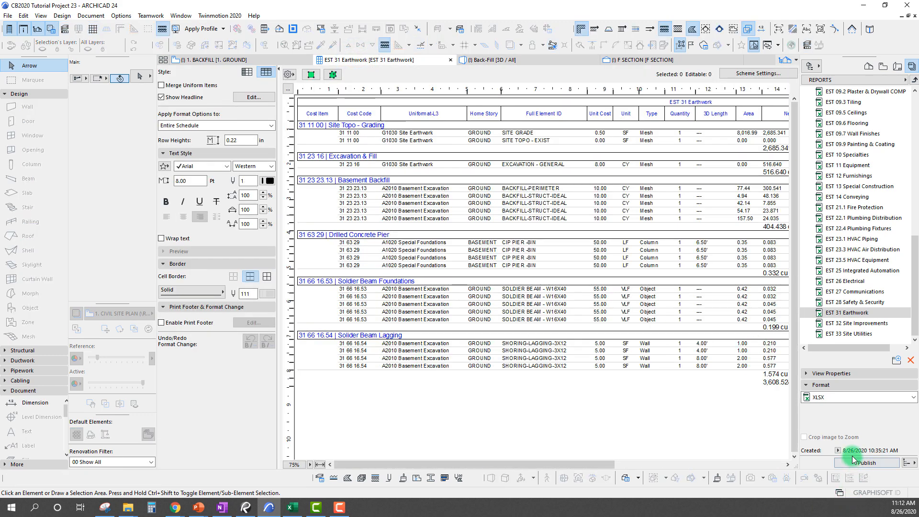
pyautogui.click(854, 463)
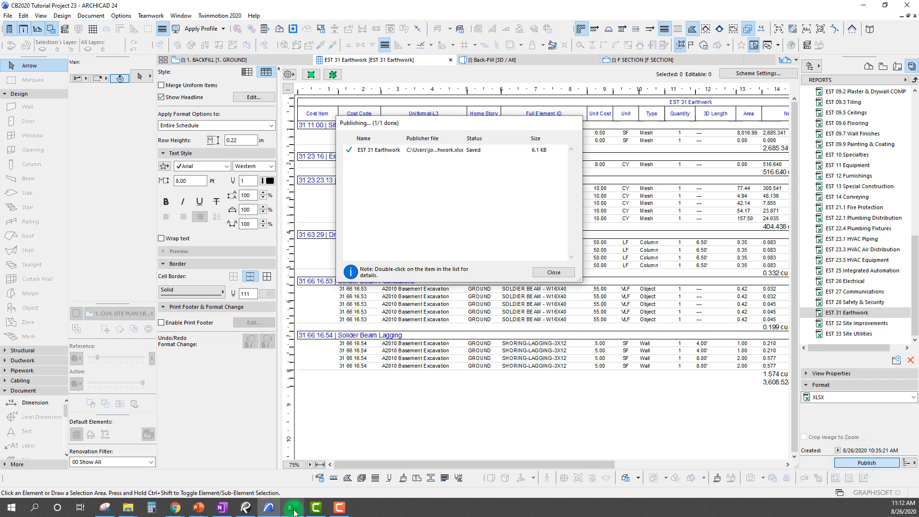
pyautogui.click(293, 508)
pyautogui.click(191, 234)
pyautogui.click(61, 172)
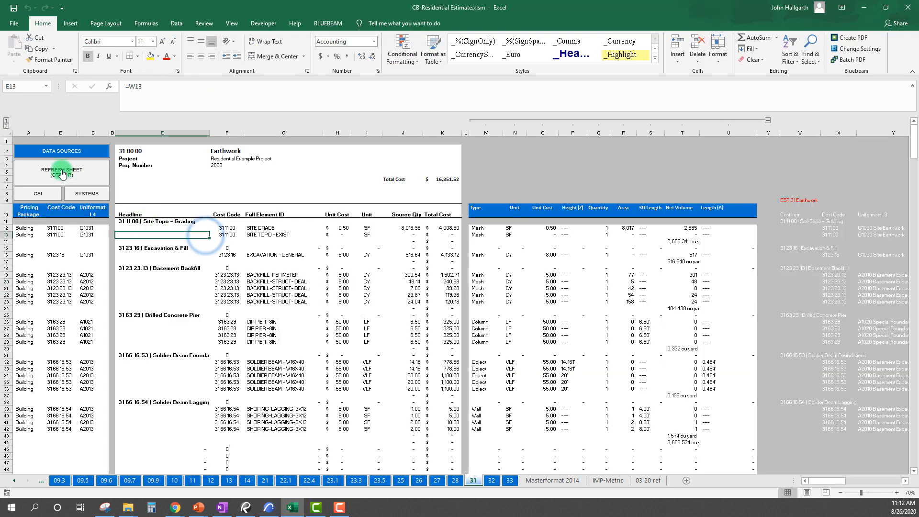
pyautogui.click(459, 282)
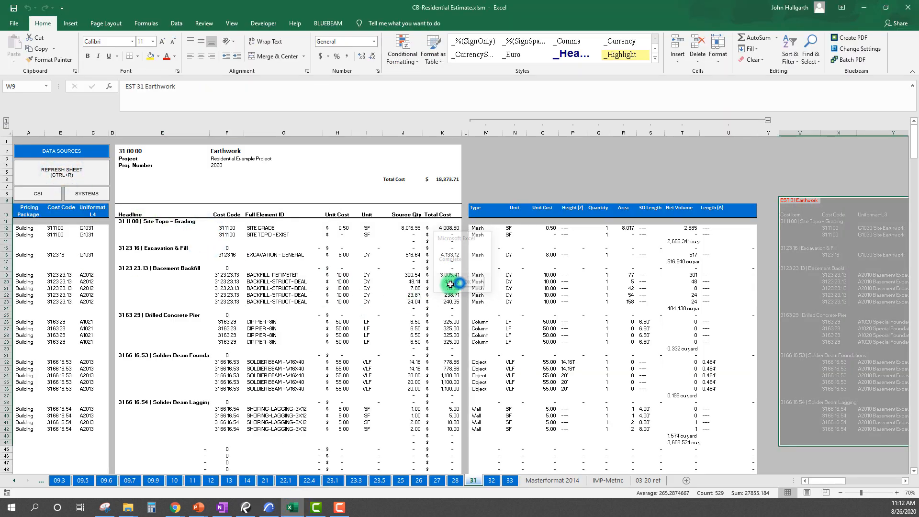
# Review the total costs of the Basement Backfill items and the Drilled Concrete Pier and Soldier Beam rows on the Earthwork sheet
pyautogui.moveTo(449, 275); pyautogui.dragTo(448, 302)
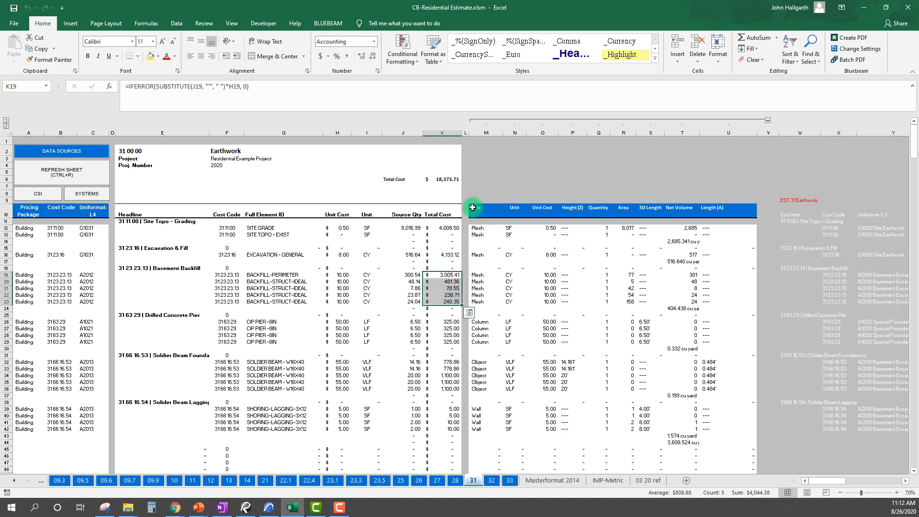
pyautogui.click(336, 328)
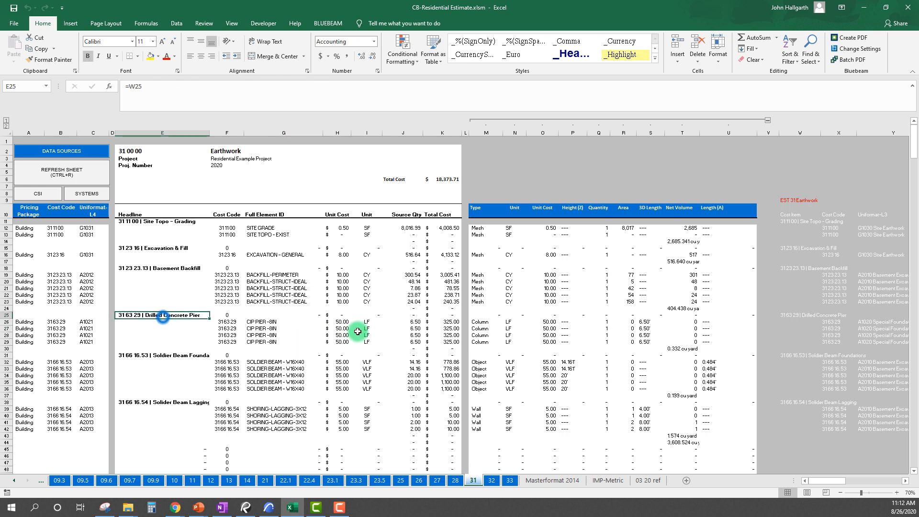
pyautogui.moveTo(450, 322); pyautogui.dragTo(227, 342)
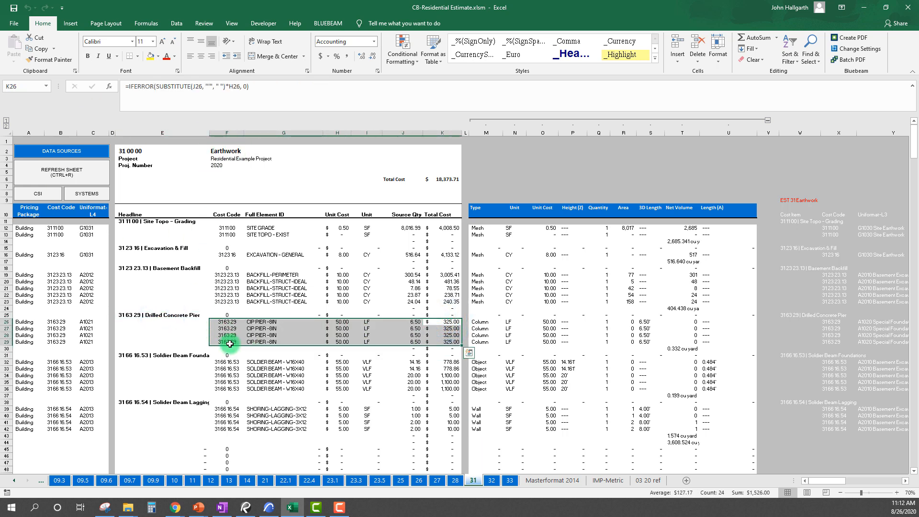
pyautogui.moveTo(244, 321); pyautogui.dragTo(245, 343)
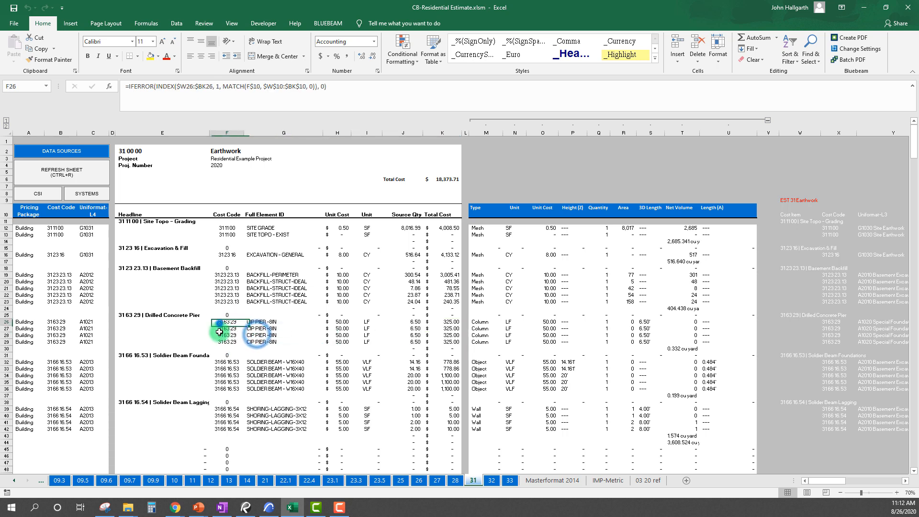
pyautogui.click(166, 356)
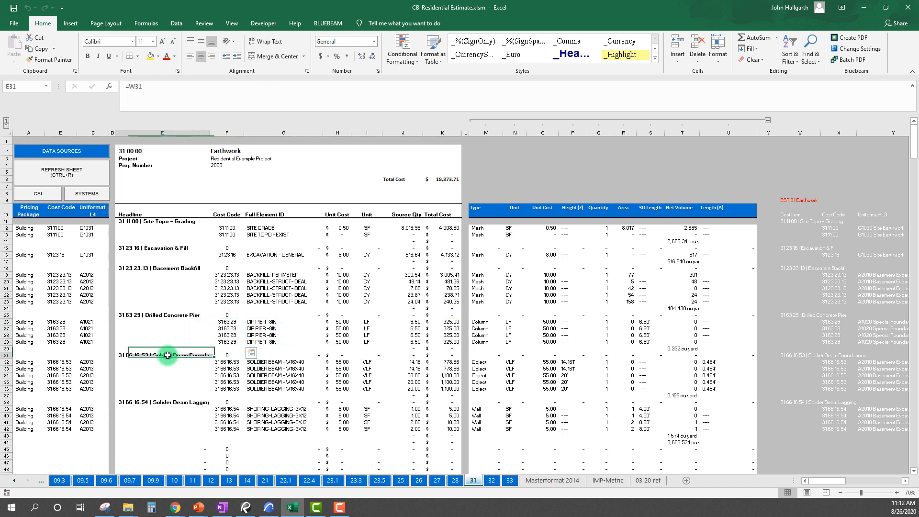
pyautogui.moveTo(449, 362); pyautogui.dragTo(350, 389)
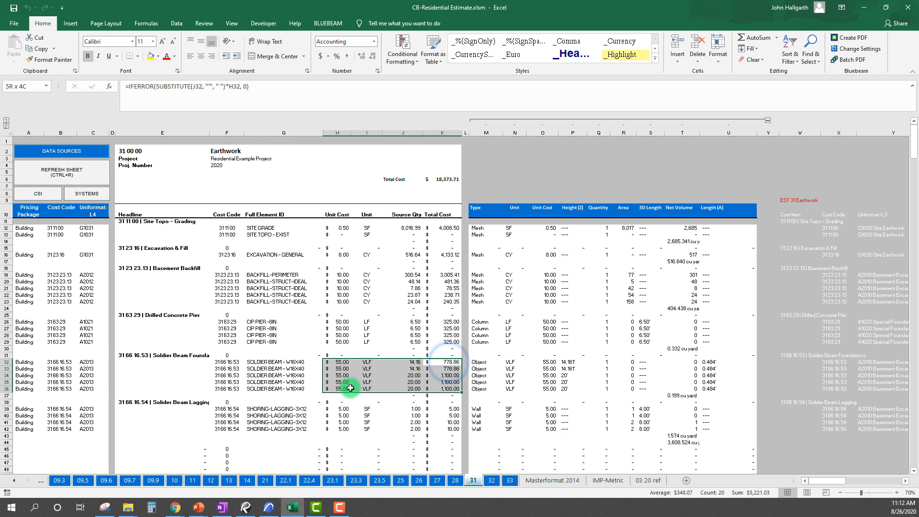
# Examine the total costs and source quantity formulas of the shoring-lagging rows under Solider Beam Lagging
pyautogui.click(442, 387)
pyautogui.moveTo(446, 362); pyautogui.dragTo(448, 430)
pyautogui.click(437, 448)
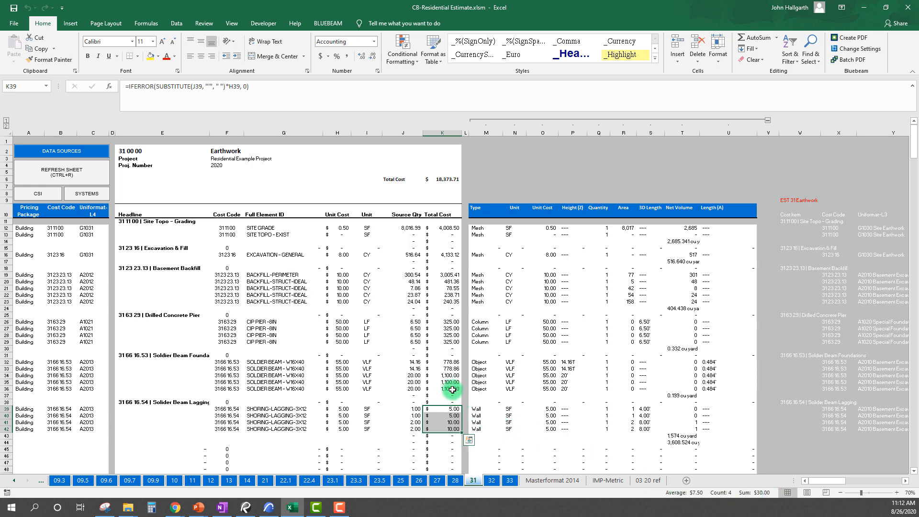
pyautogui.click(412, 409)
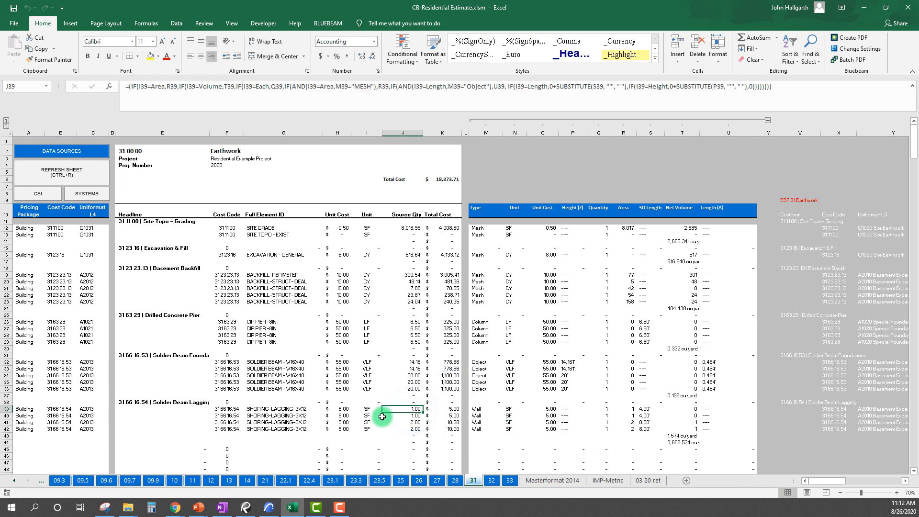
pyautogui.scroll(-1, 382, 416)
pyautogui.click(409, 429)
pyautogui.moveTo(412, 381); pyautogui.dragTo(409, 404)
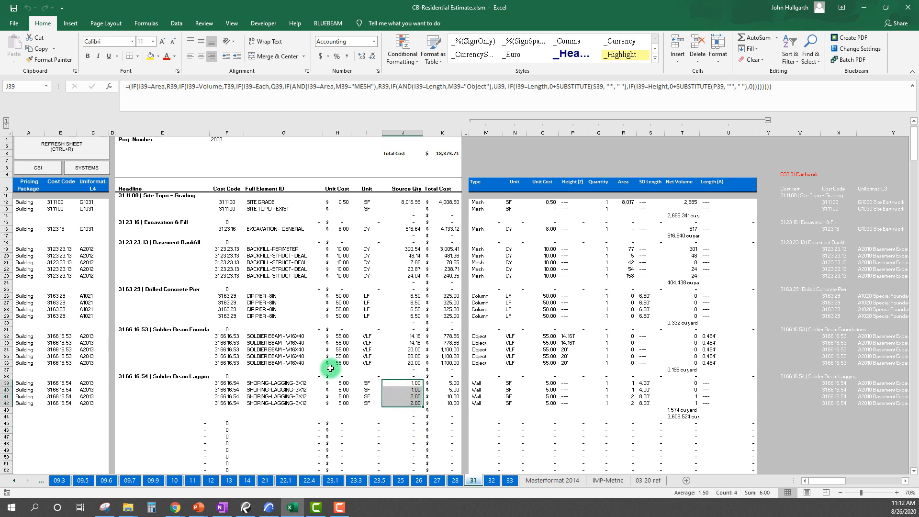
pyautogui.click(404, 384)
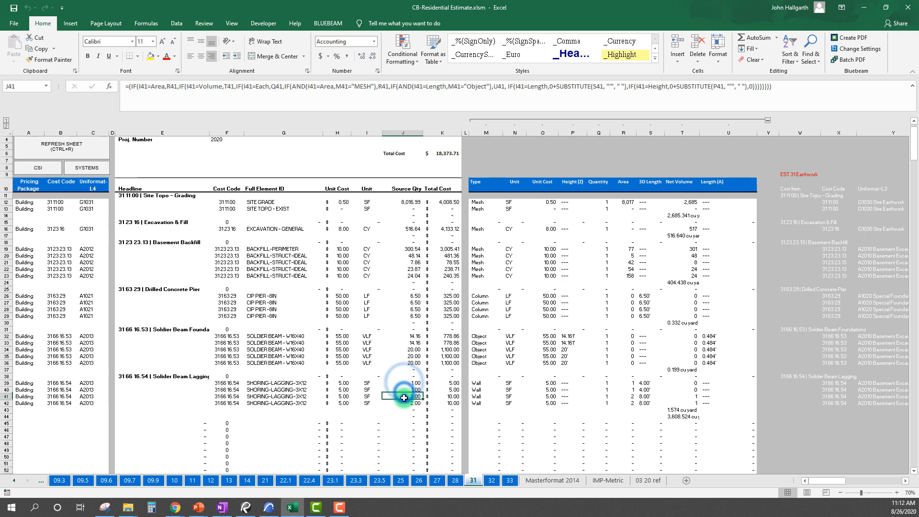
pyautogui.click(401, 403)
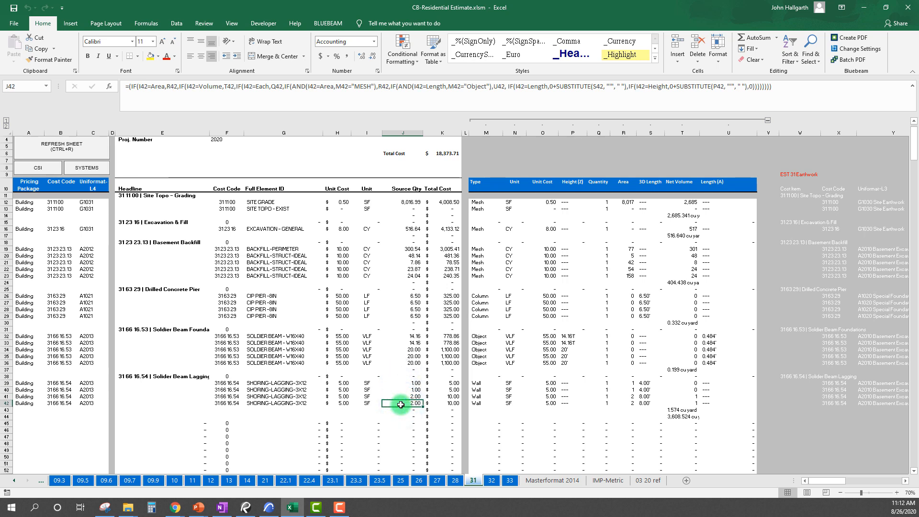
# Check the Area column's values for the shoring-lagging rows and the header they are looked up by
pyautogui.click(627, 384)
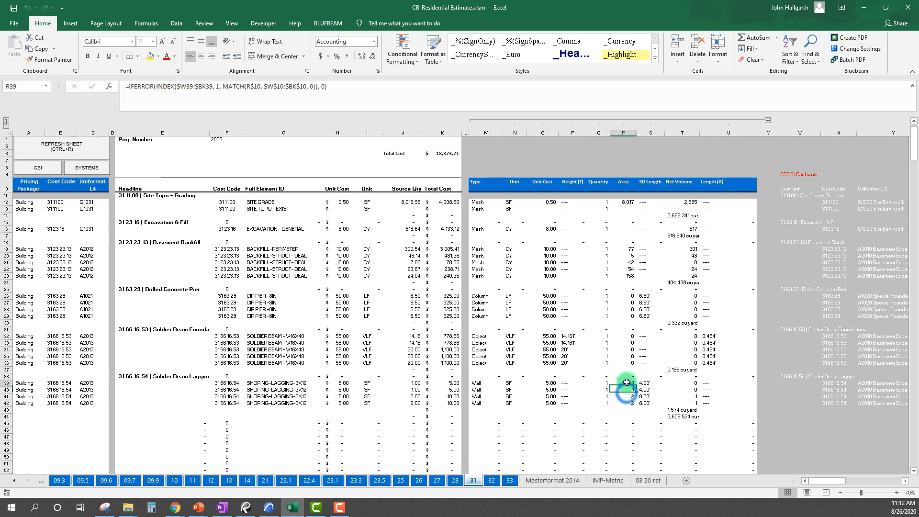
pyautogui.click(624, 397)
pyautogui.click(629, 386)
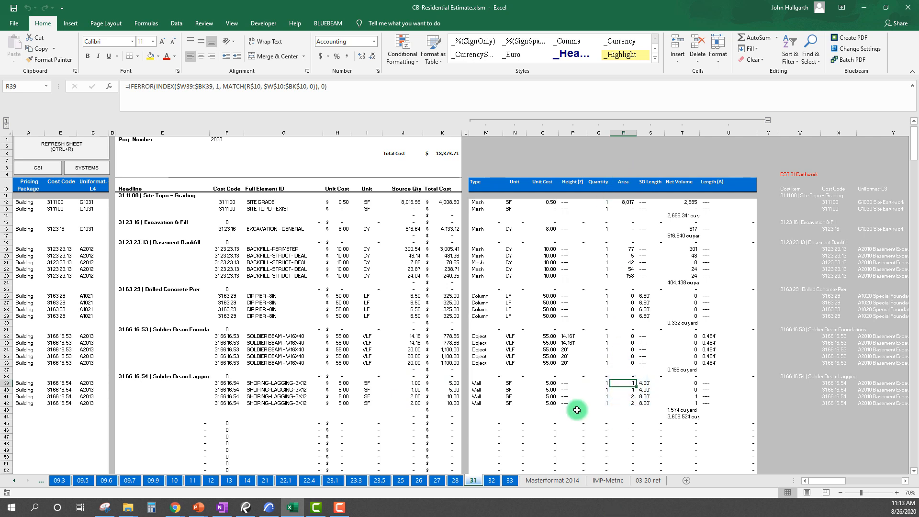
pyautogui.click(624, 184)
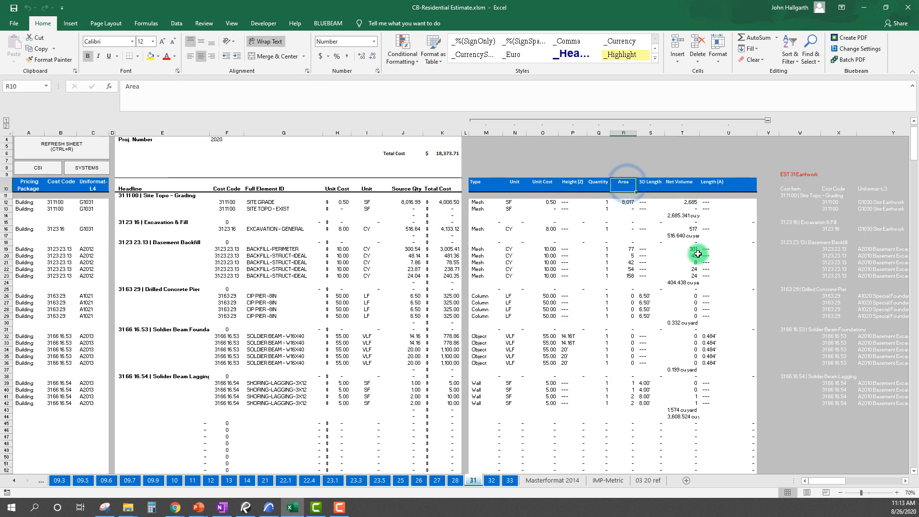
# Change the Length (A) header in U10 to Surface Area and review the shoring-lagging values in that column
pyautogui.click(726, 185)
pyautogui.write('Surface')
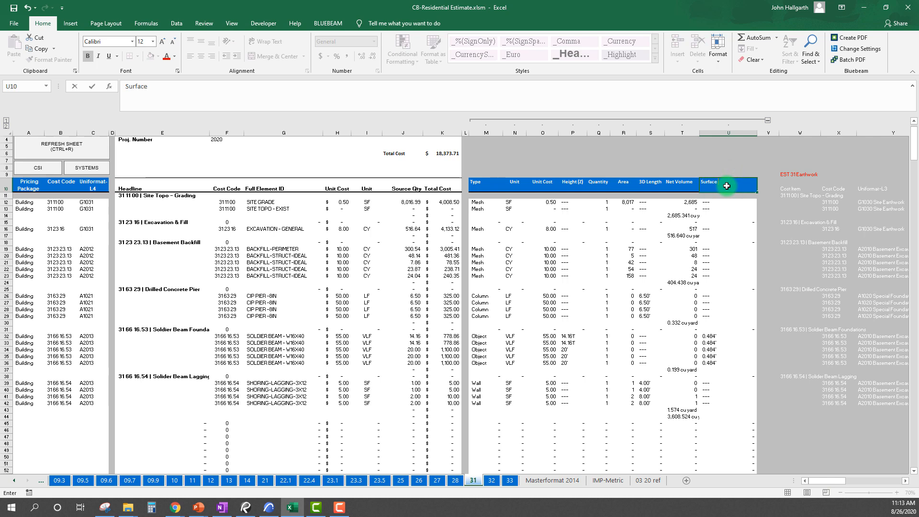
pyautogui.write(' Area')
pyautogui.press('Return')
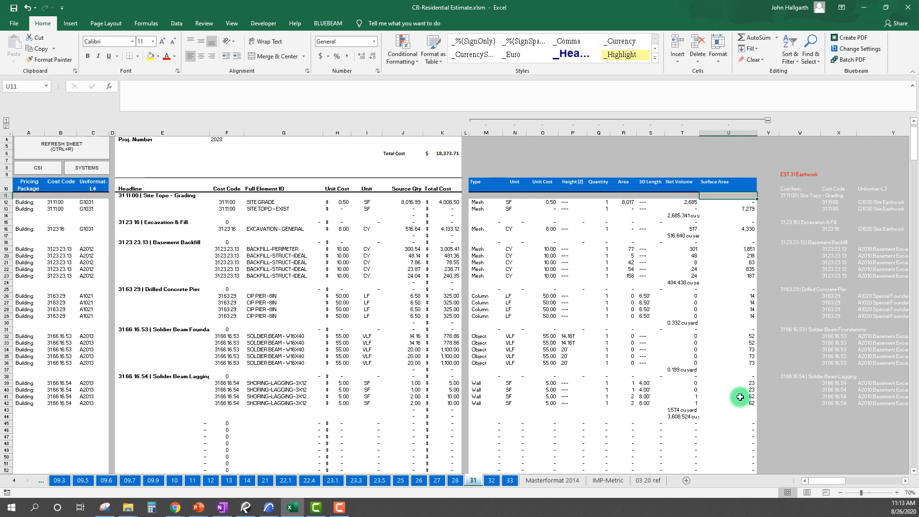
pyautogui.moveTo(740, 383); pyautogui.dragTo(740, 403)
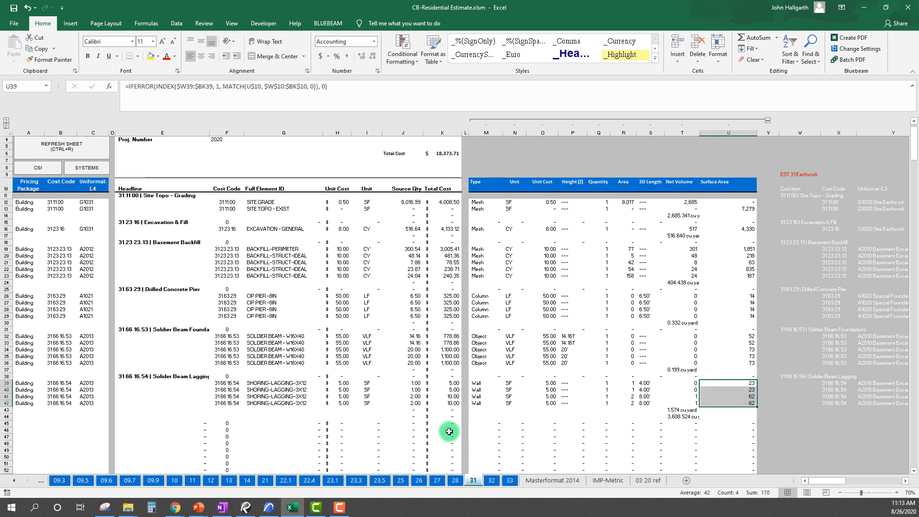
# Inspect the source quantity formula in J39 to see which column its Area test refers to
pyautogui.click(415, 384)
pyautogui.click(159, 87)
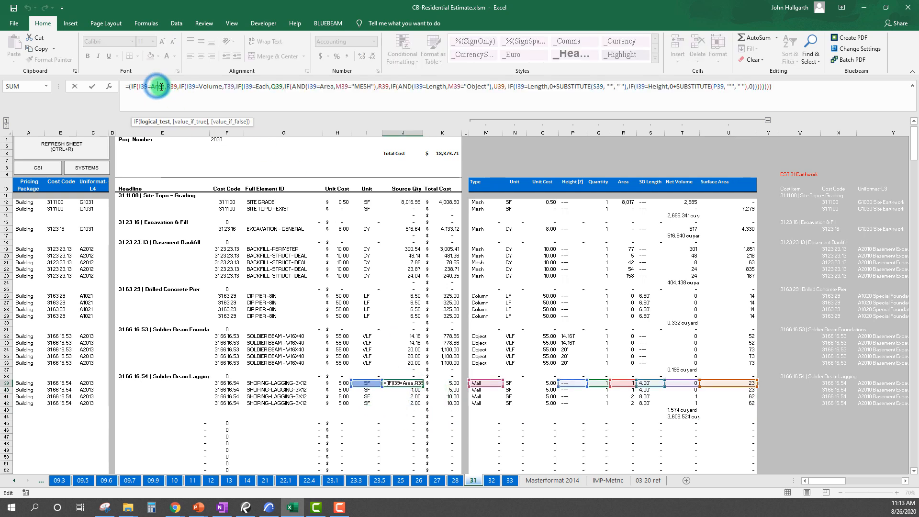
pyautogui.click(170, 85)
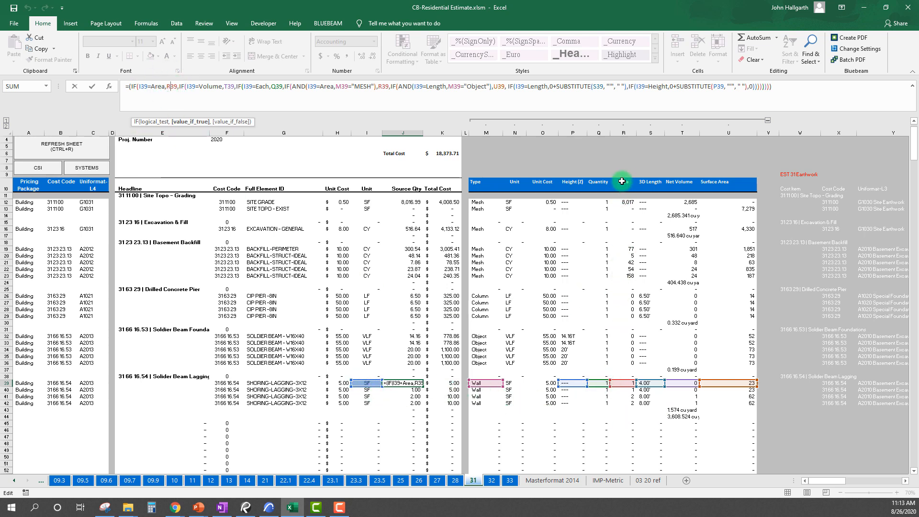
pyautogui.press('Escape')
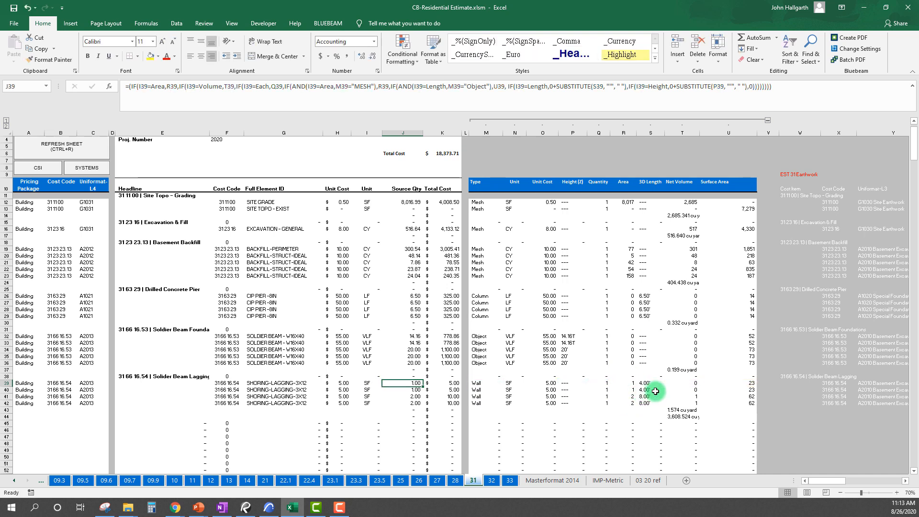
# Rename the Area column header in R10 to Surface Area
pyautogui.click(623, 184)
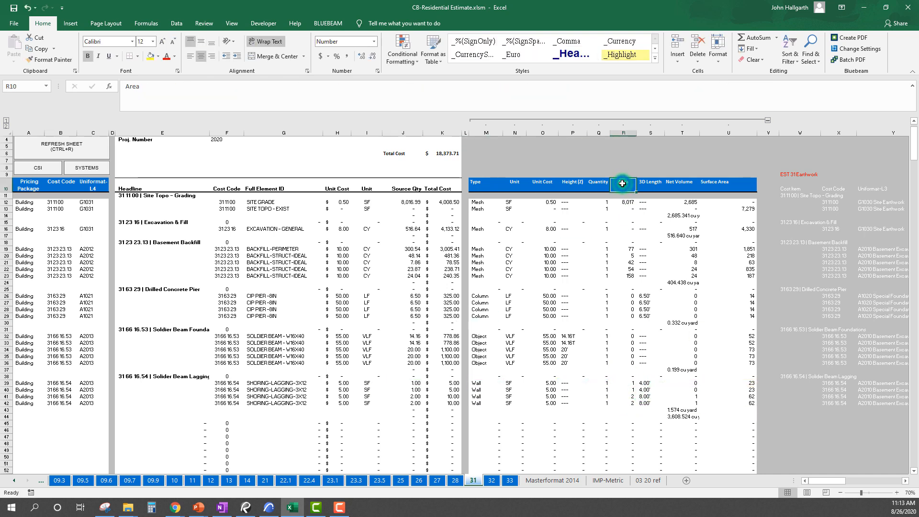
pyautogui.write('Surface')
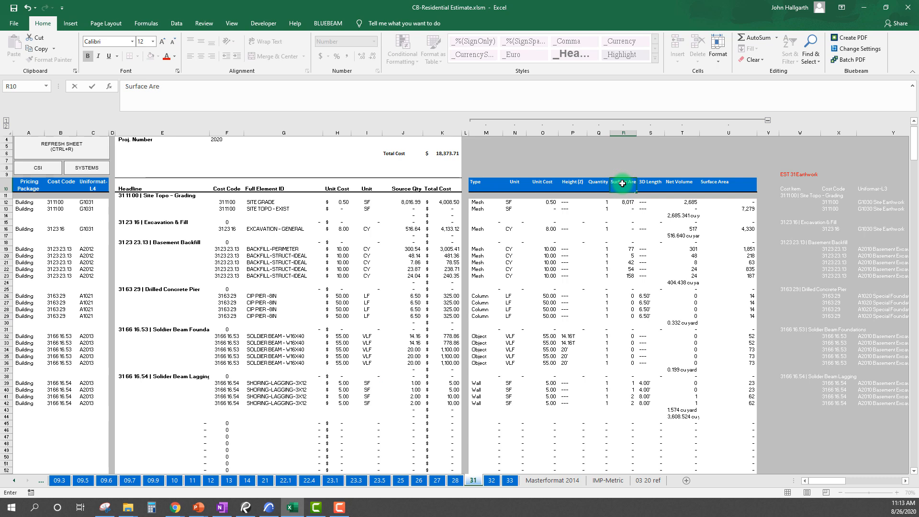
pyautogui.press('Return')
pyautogui.click(651, 349)
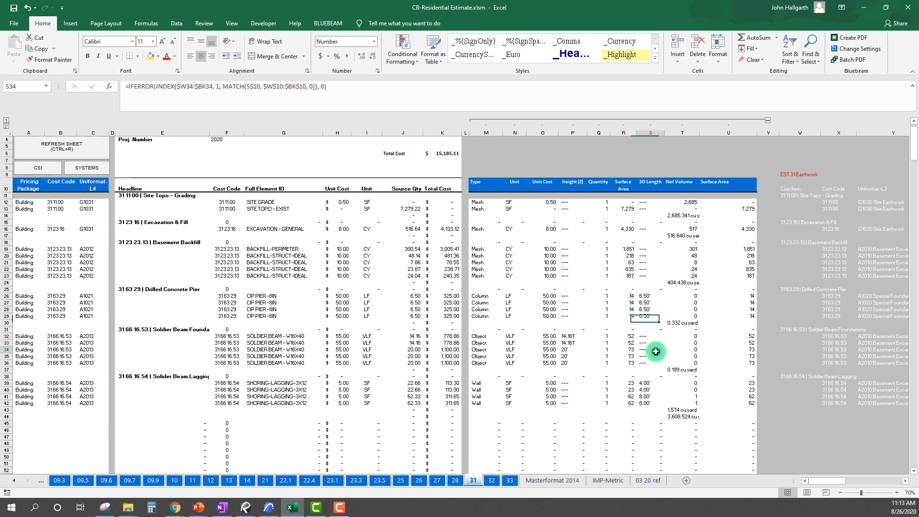
# Compare the source quantities of the Site Grade row and the shoring-lagging rows
pyautogui.click(411, 202)
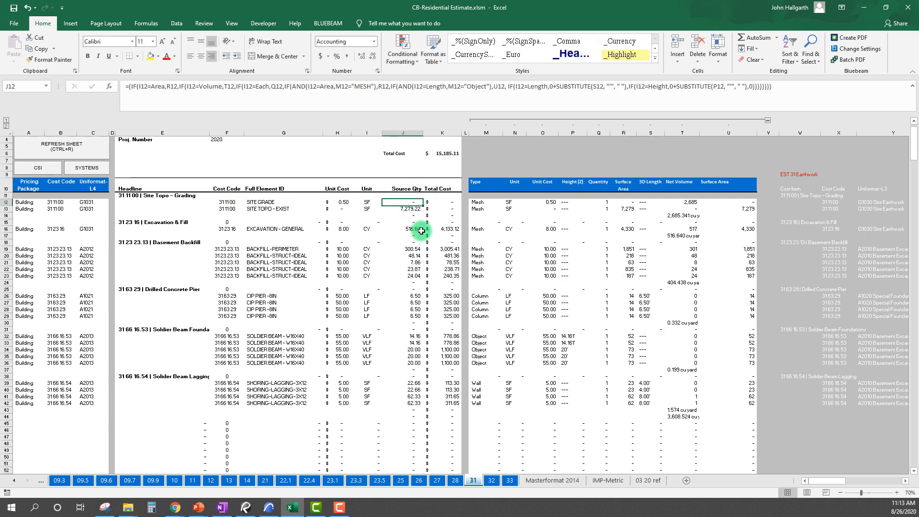
pyautogui.click(406, 196)
pyautogui.click(250, 202)
pyautogui.click(404, 203)
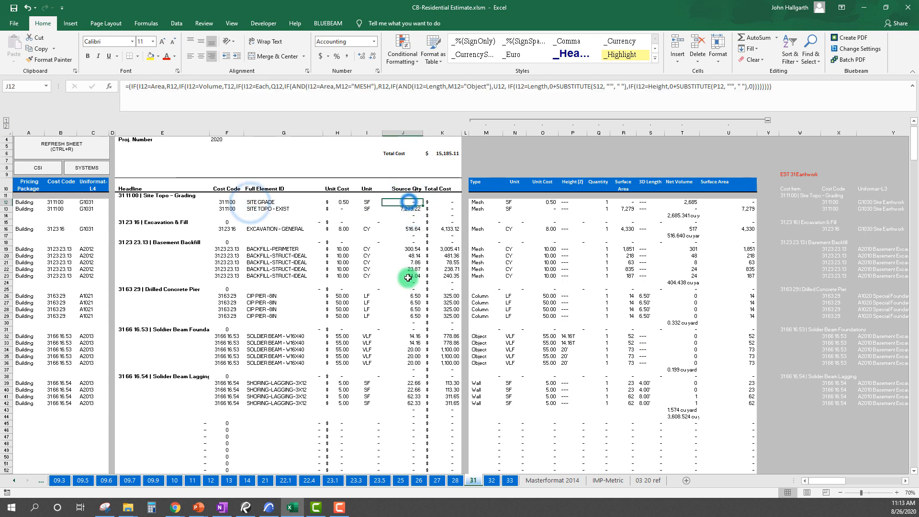
pyautogui.moveTo(412, 383); pyautogui.dragTo(448, 404)
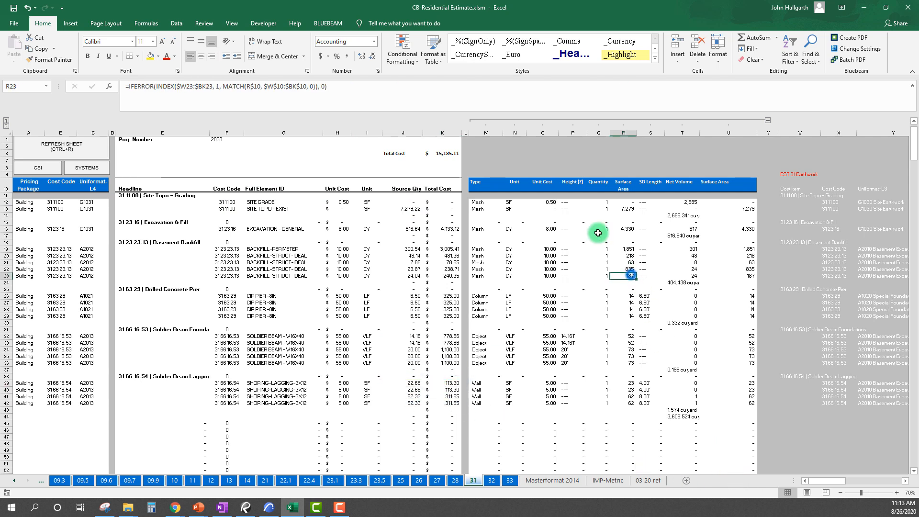
# Set the column header in U10 to Area and check the Site Grade row's value in that column
pyautogui.click(732, 185)
pyautogui.write('Area')
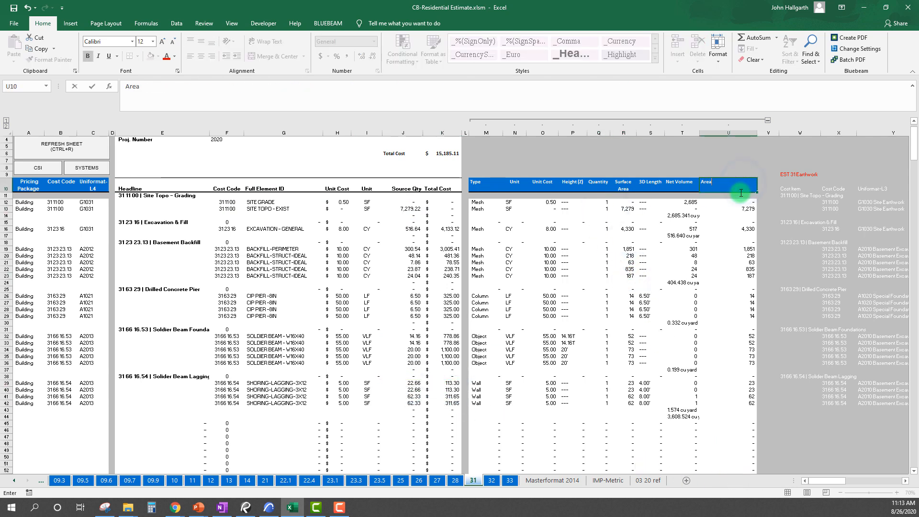
pyautogui.press('Return')
pyautogui.click(737, 201)
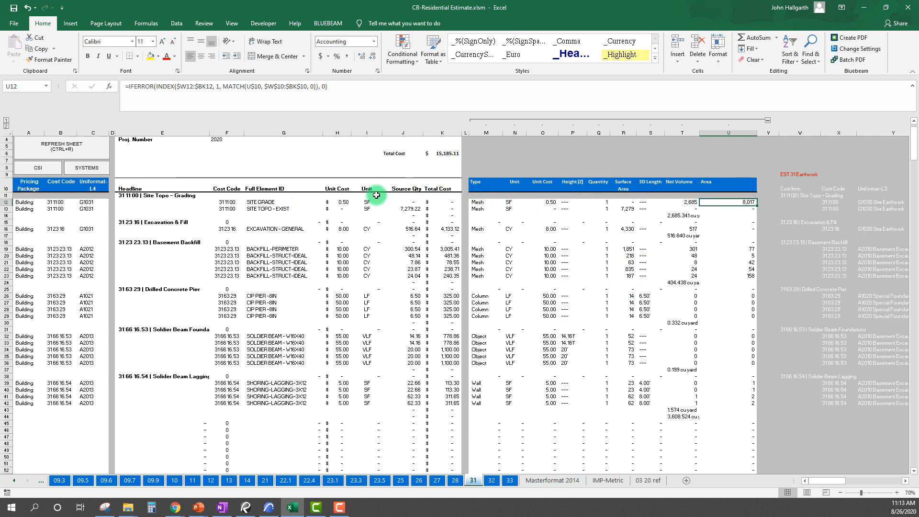
# Open the Site Grade source quantity formula in J12 for editing and examine its Area and MESH conditions
pyautogui.doubleClick(407, 201)
pyautogui.click(149, 87)
pyautogui.click(144, 87)
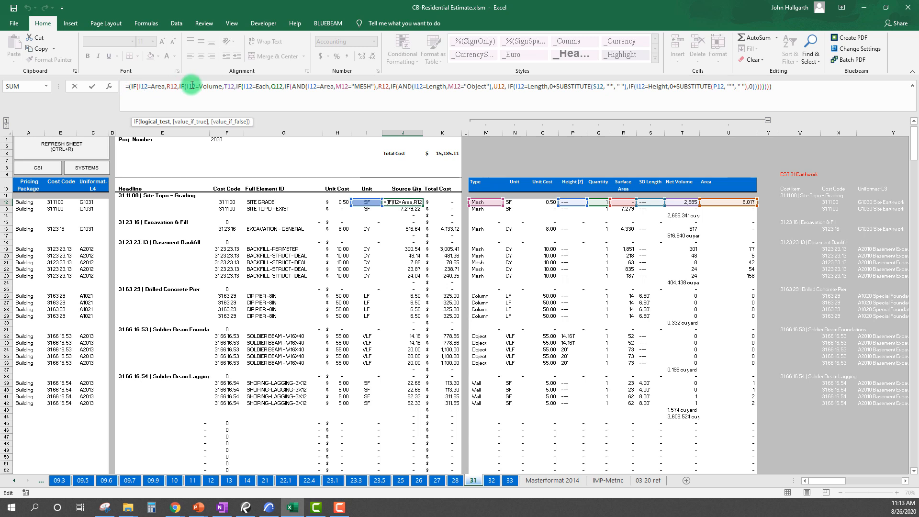
pyautogui.click(296, 86)
pyautogui.click(329, 86)
pyautogui.click(362, 85)
pyautogui.click(381, 87)
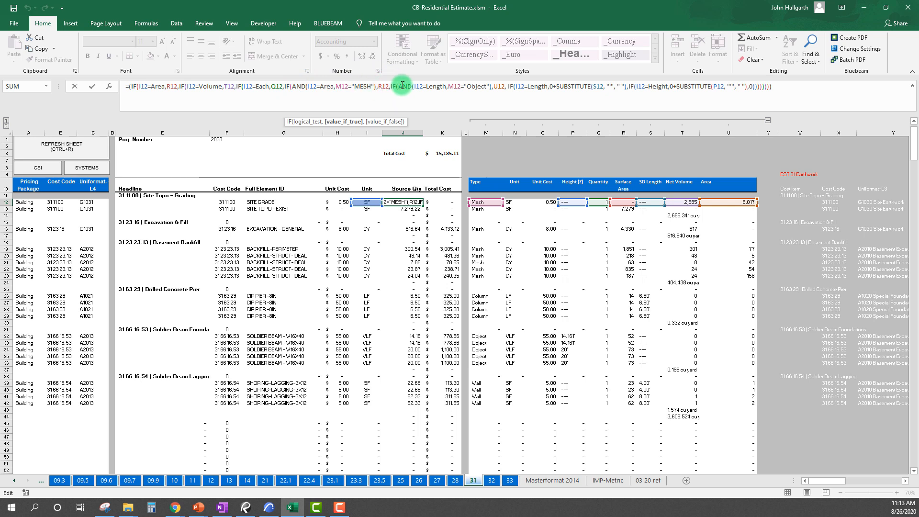
pyautogui.click(253, 88)
pyautogui.click(155, 86)
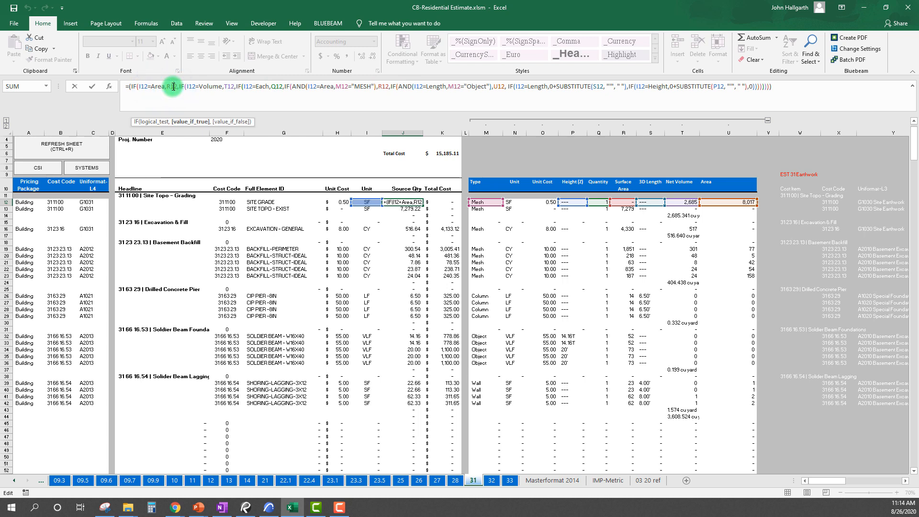
pyautogui.click(170, 87)
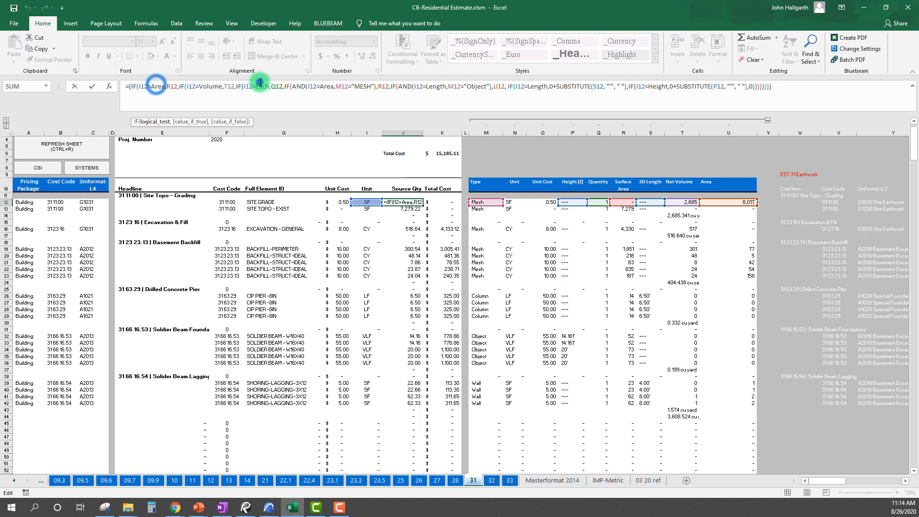
# Copy the condition IF(AND(I12=Area,M12="MESH") from the middle of J12's formula and delete it there with its trailing comma
pyautogui.click(331, 87)
pyautogui.moveTo(286, 86); pyautogui.dragTo(379, 87)
pyautogui.hotkey('ctrl', 'c')
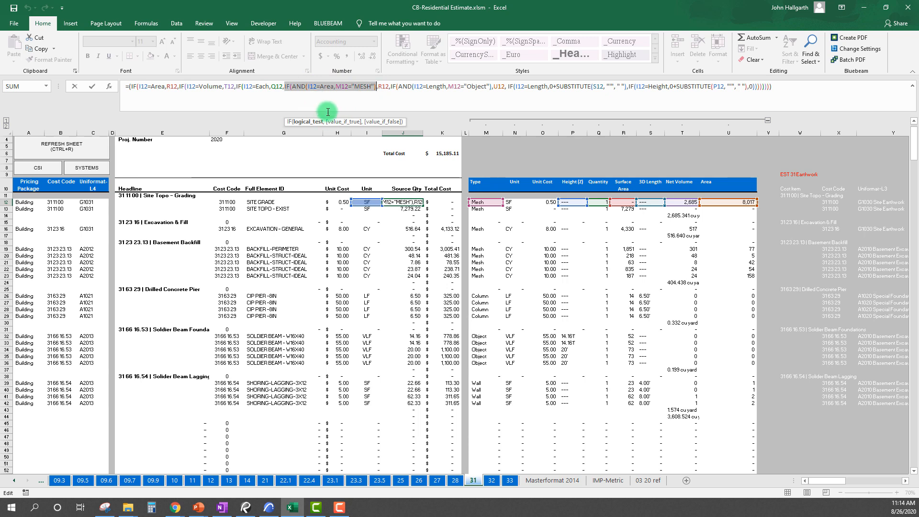
pyautogui.press('Delete')
pyautogui.press('Delete')
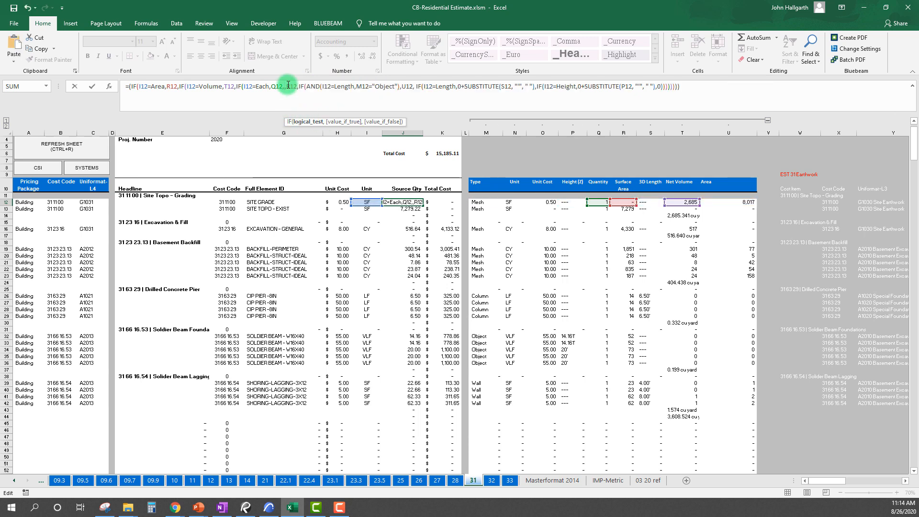
# Paste the copied IF(AND(I12=Area,M12="MESH") condition directly after the equals sign of J12's formula
pyautogui.click(139, 89)
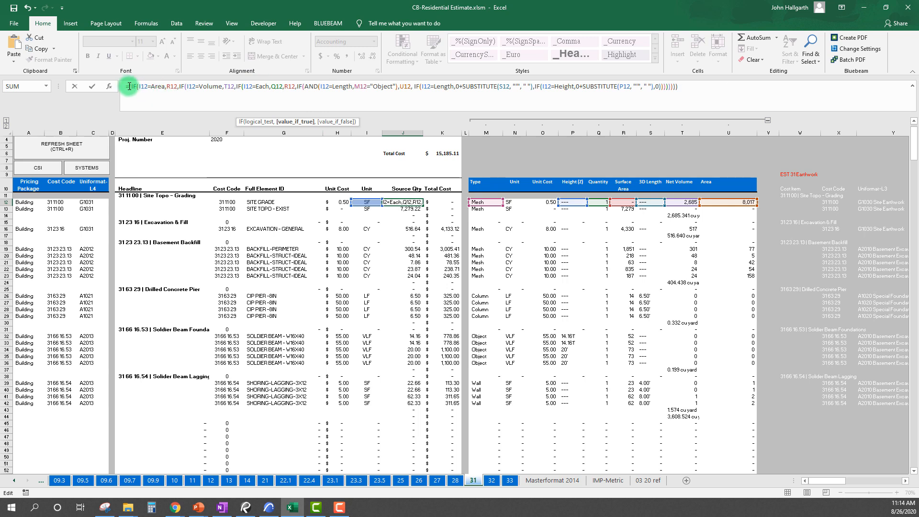
pyautogui.click(130, 87)
pyautogui.write('(')
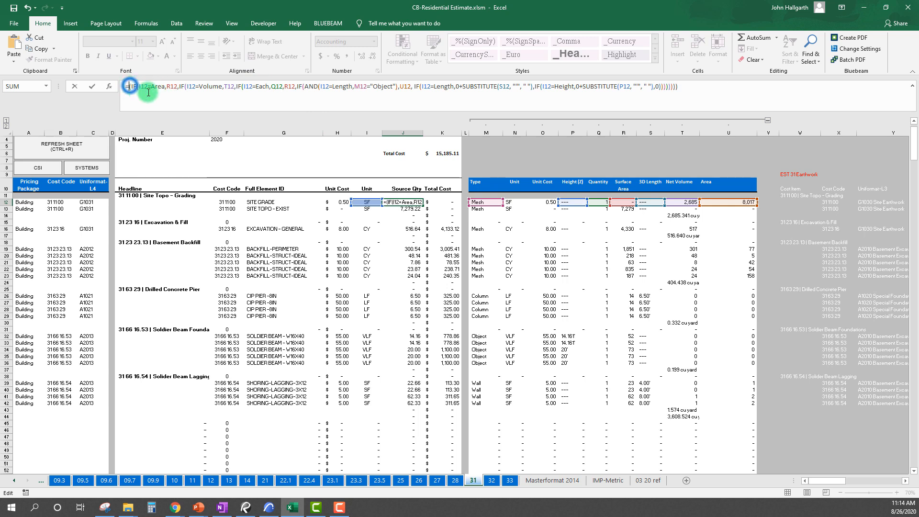
pyautogui.hotkey('ctrl', 'v')
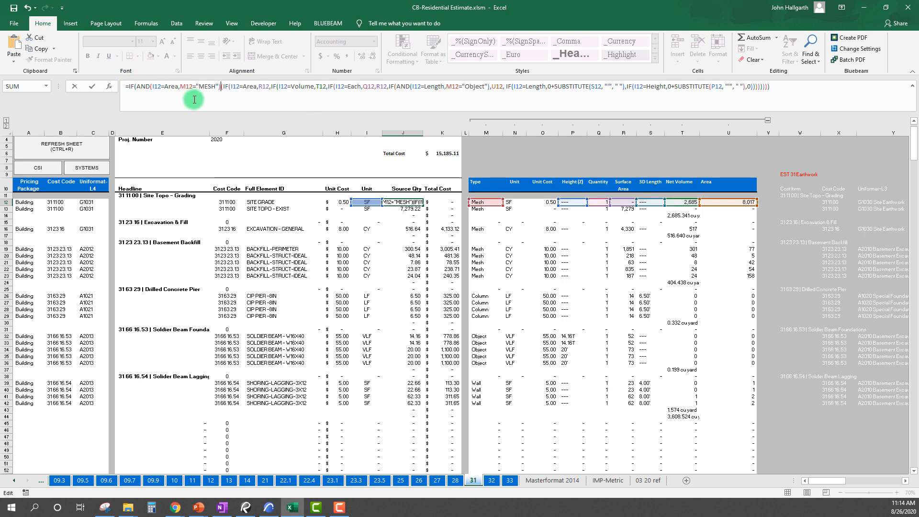
# Examine the unit test, the MESH test and the closing parenthesis of the condition at the start of J12's formula
pyautogui.click(180, 89)
pyautogui.click(140, 89)
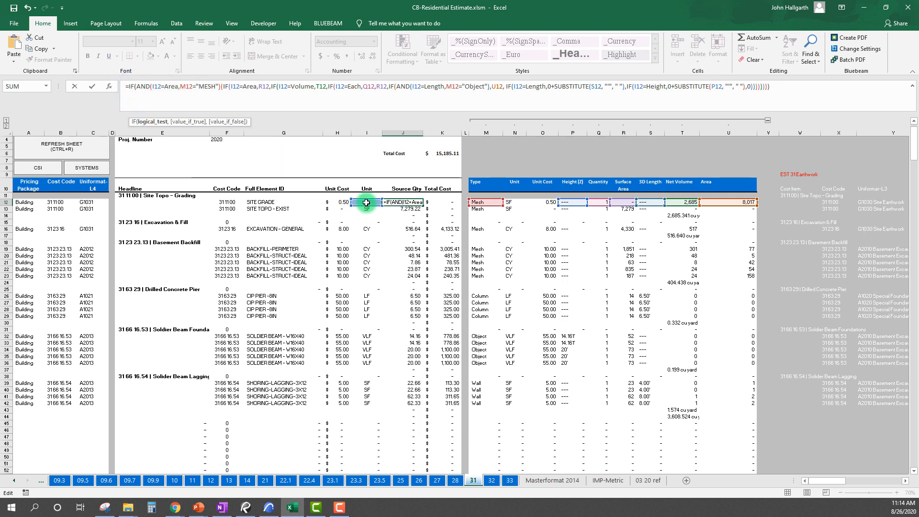
pyautogui.click(207, 86)
pyautogui.click(218, 86)
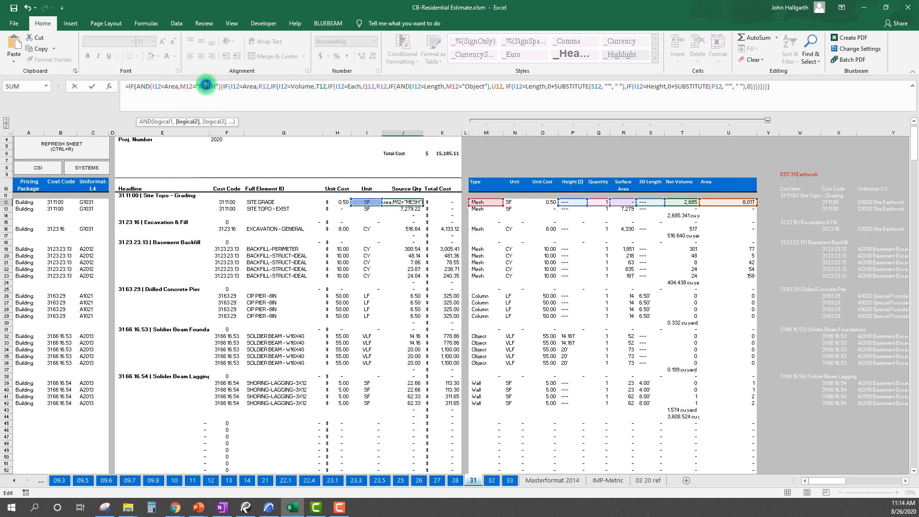
pyautogui.click(220, 86)
pyautogui.write(')')
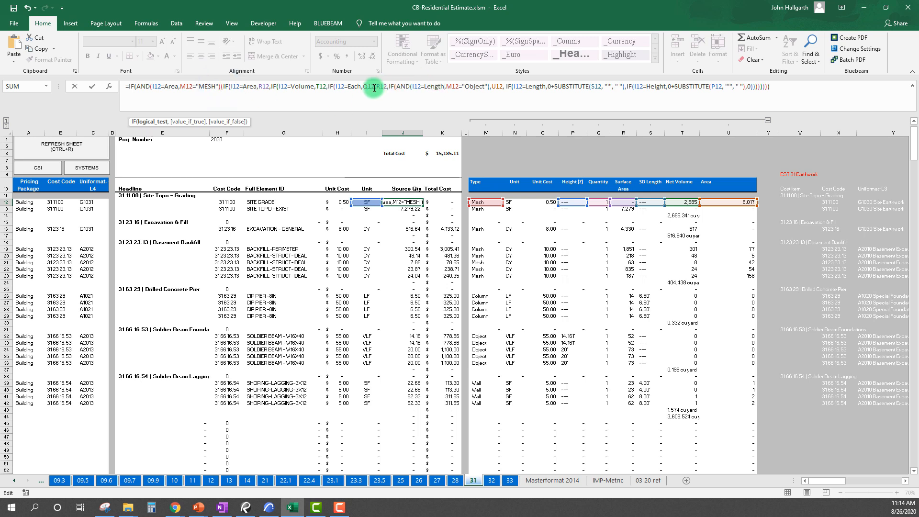
# Move the R12 result from after Q12 in J12's formula to directly after the AND(I12=Area,M12="MESH") condition, separated by commas
pyautogui.moveTo(377, 87); pyautogui.dragTo(386, 91)
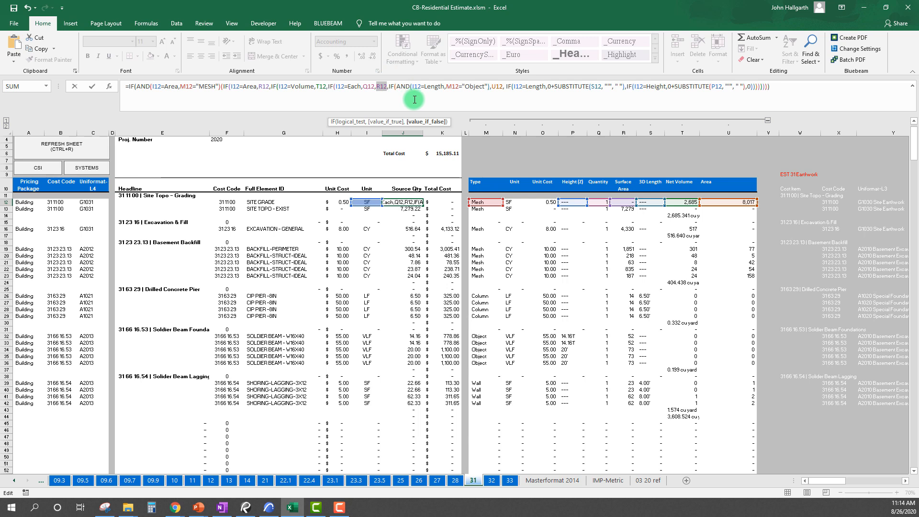
pyautogui.click(349, 87)
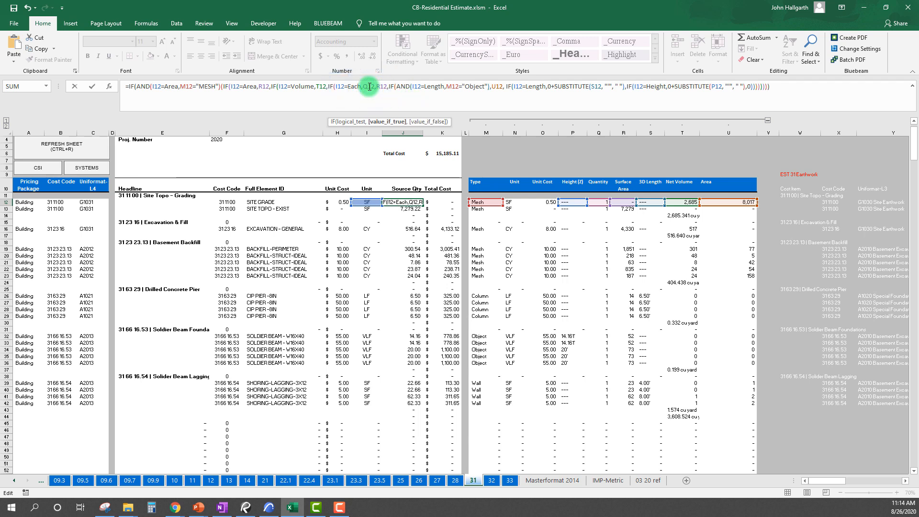
pyautogui.moveTo(376, 89); pyautogui.dragTo(375, 89)
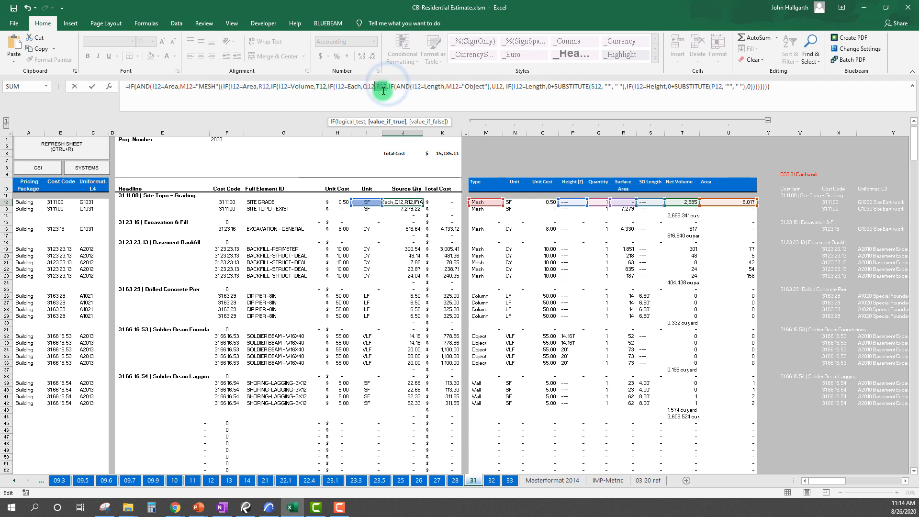
pyautogui.press('Delete')
pyautogui.write('),R12,')
pyautogui.click(237, 88)
pyautogui.write(',')
# Set the result of the MESH condition in J12's formula to U12 and commit the formula
pyautogui.click(227, 88)
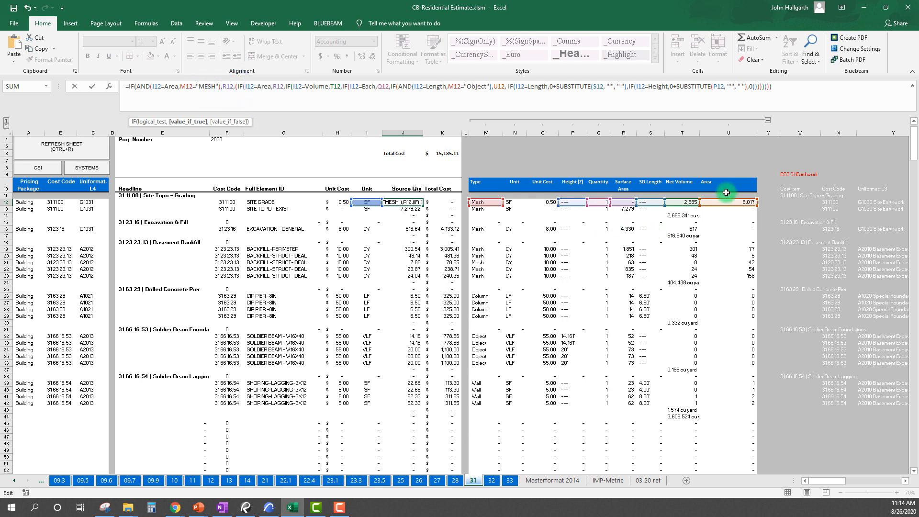
pyautogui.press('BackSpace')
pyautogui.write('U')
pyautogui.press('Return')
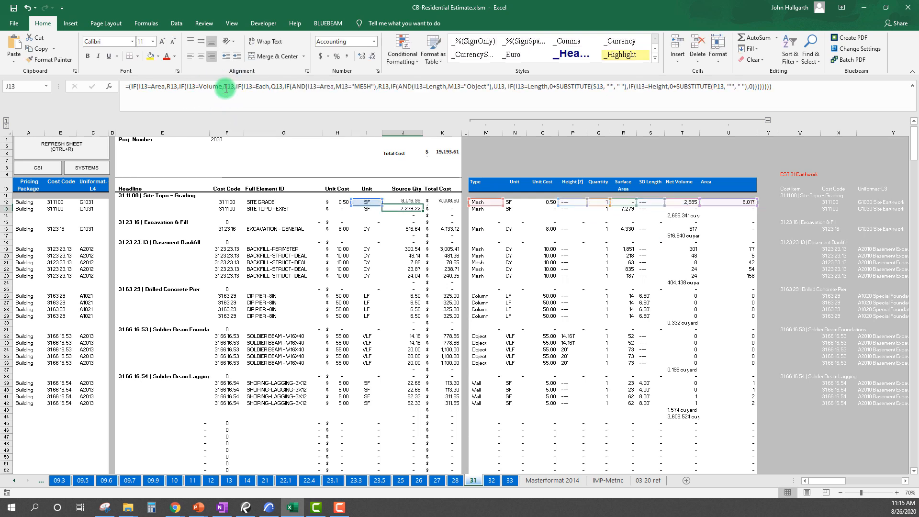
# Review the revised J12 formula's Area test, MESH test and U12 result against their source cells, leaving it unedited
pyautogui.click(404, 202)
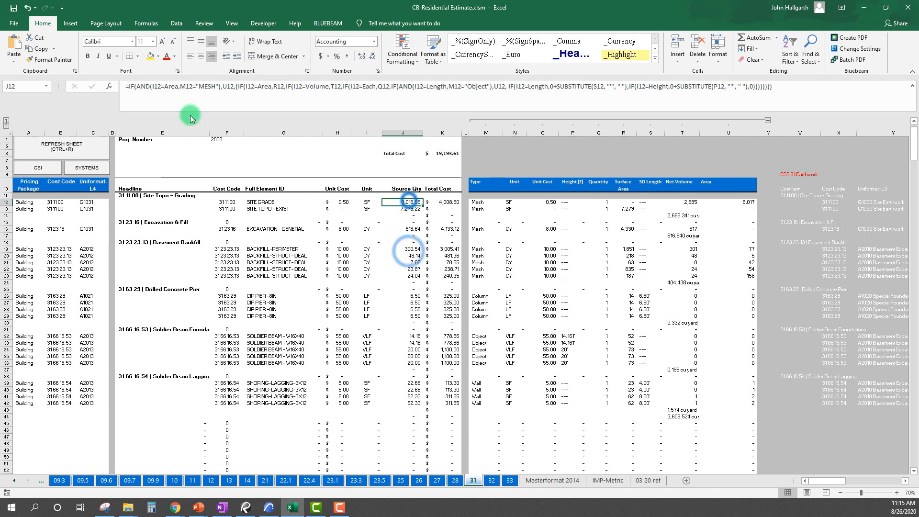
pyautogui.click(186, 87)
pyautogui.moveTo(128, 86); pyautogui.dragTo(222, 87)
pyautogui.click(222, 86)
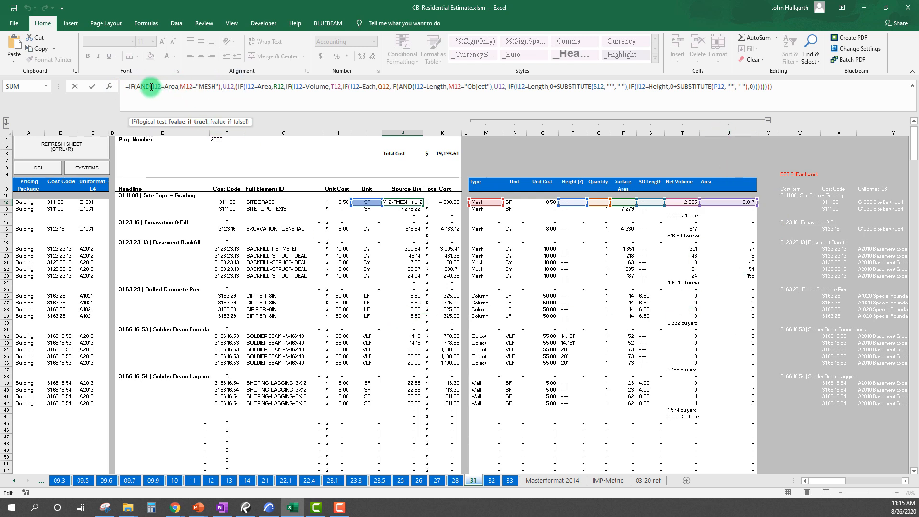
pyautogui.click(171, 87)
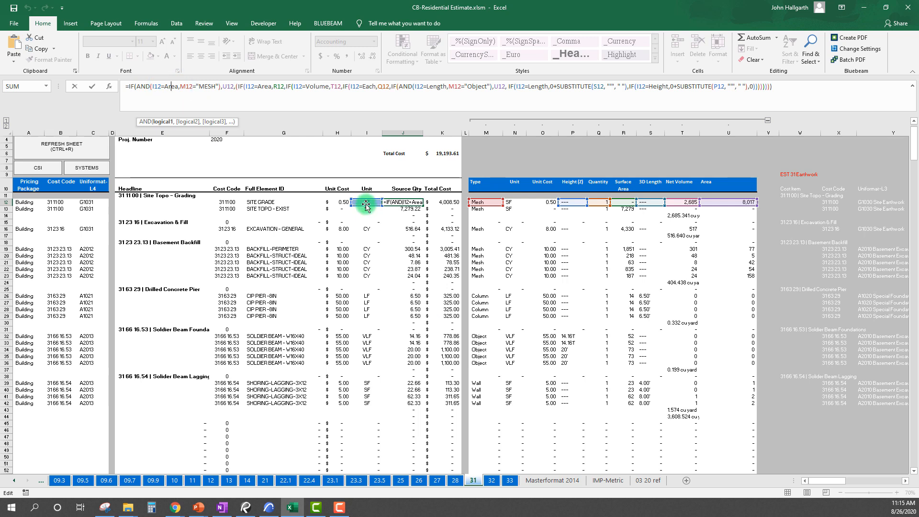
pyautogui.click(193, 86)
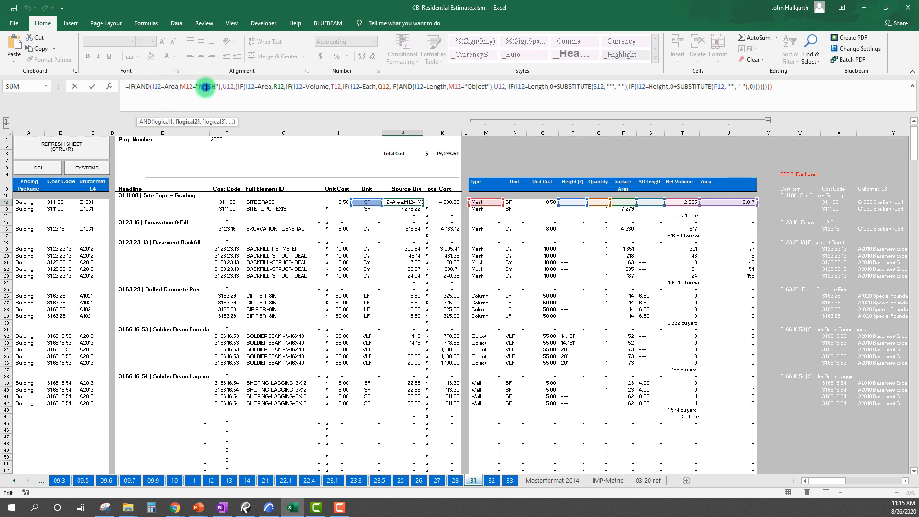
pyautogui.click(234, 87)
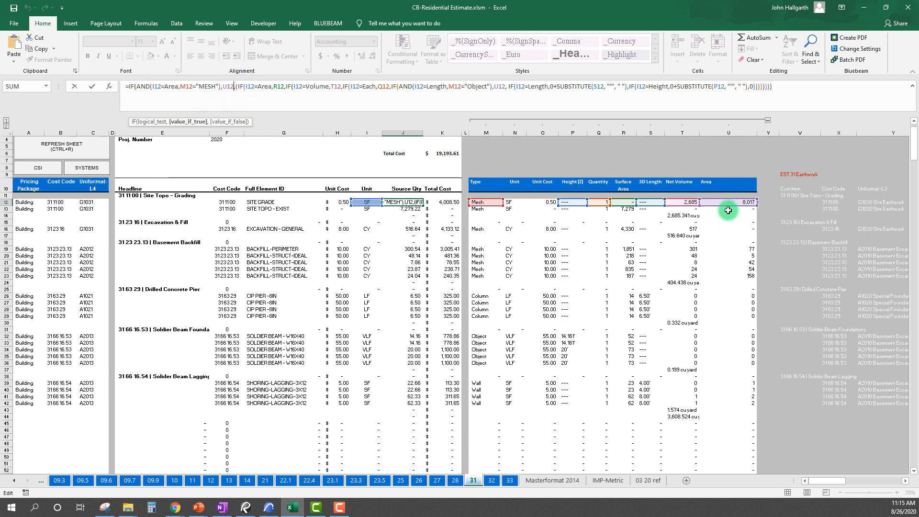
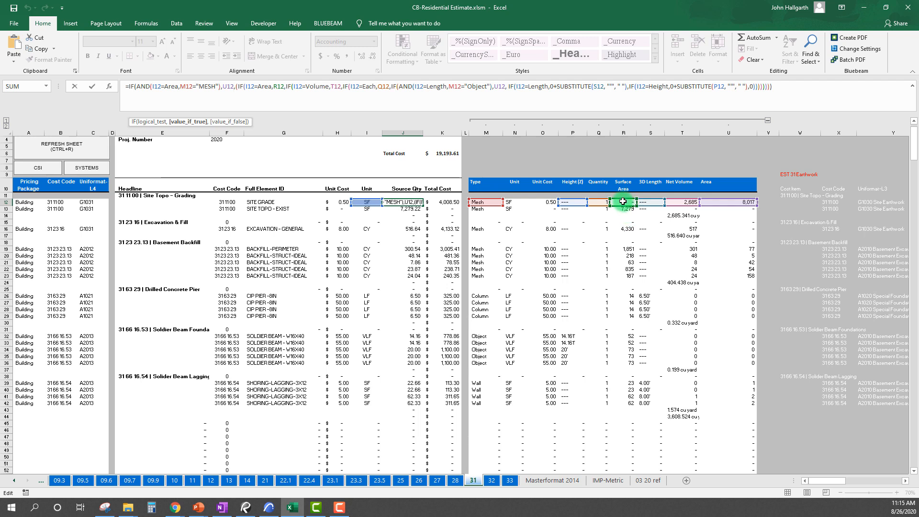
pyautogui.press('Escape')
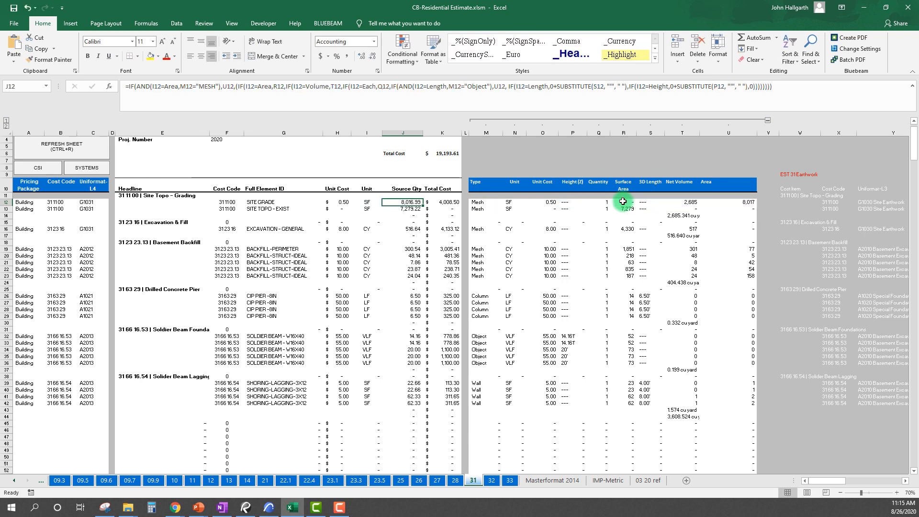
# Fill the revised J12 formula down the Source Qty column and check it in the SITE TOPO - EXIST row
pyautogui.doubleClick(423, 205)
pyautogui.click(410, 209)
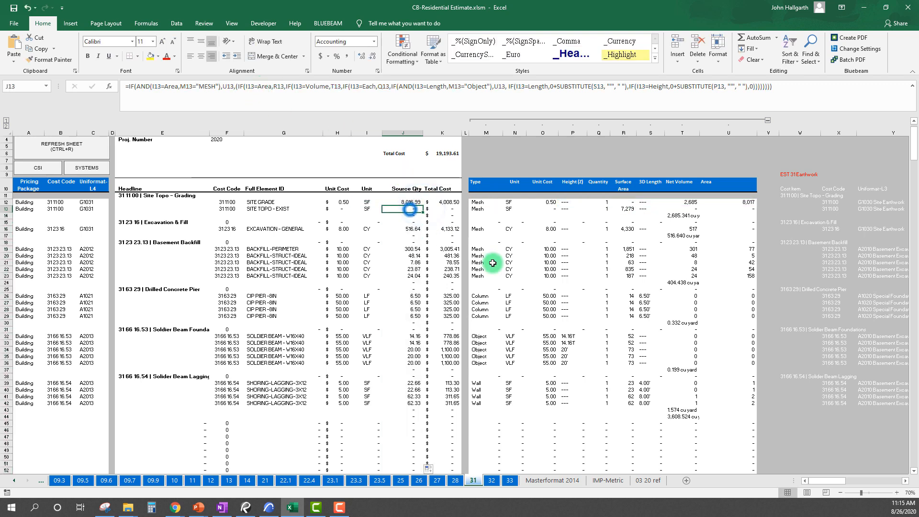
pyautogui.click(269, 208)
pyautogui.click(414, 209)
# Compare the SITE GRADE and SITE TOPO - EXIST source quantities with their values in the Area column
pyautogui.click(413, 202)
pyautogui.click(747, 202)
pyautogui.click(746, 209)
pyautogui.click(258, 209)
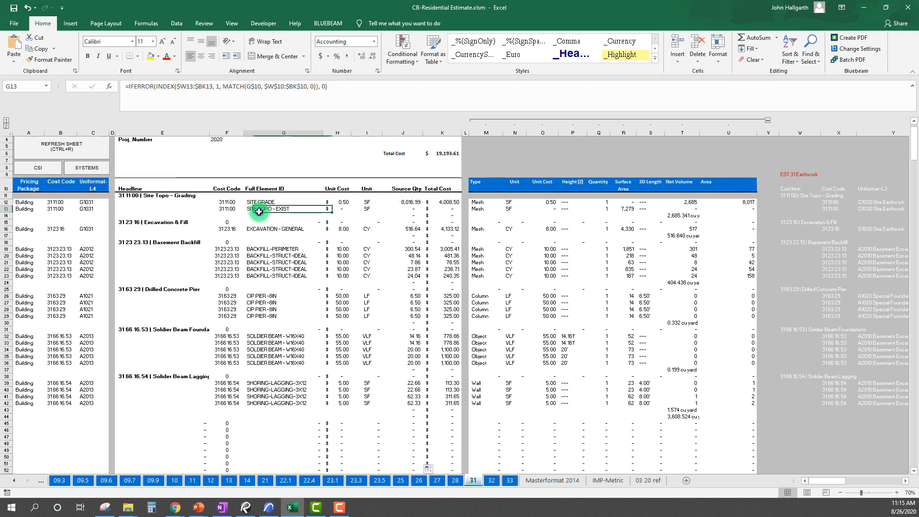
pyautogui.scroll(-1, 346, 251)
pyautogui.scroll(1, 347, 250)
pyautogui.click(405, 227)
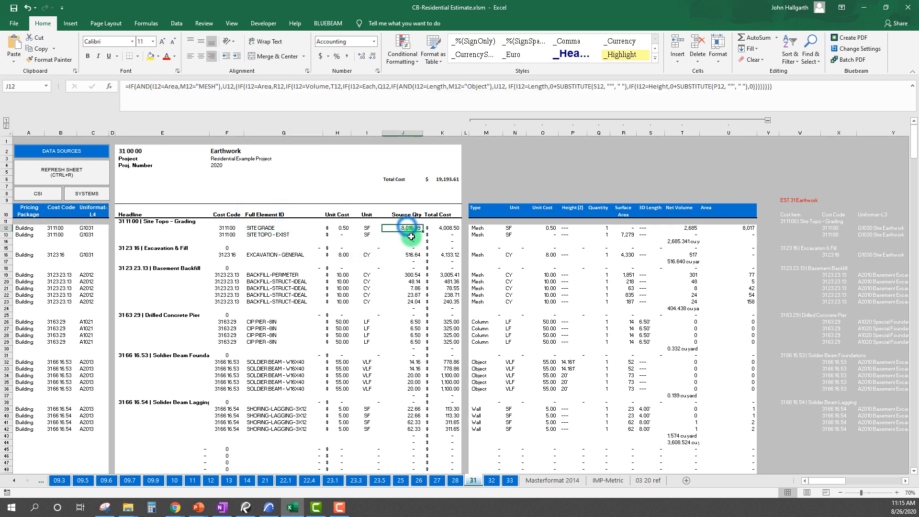
pyautogui.scroll(-2, 399, 283)
pyautogui.scroll(2, 400, 283)
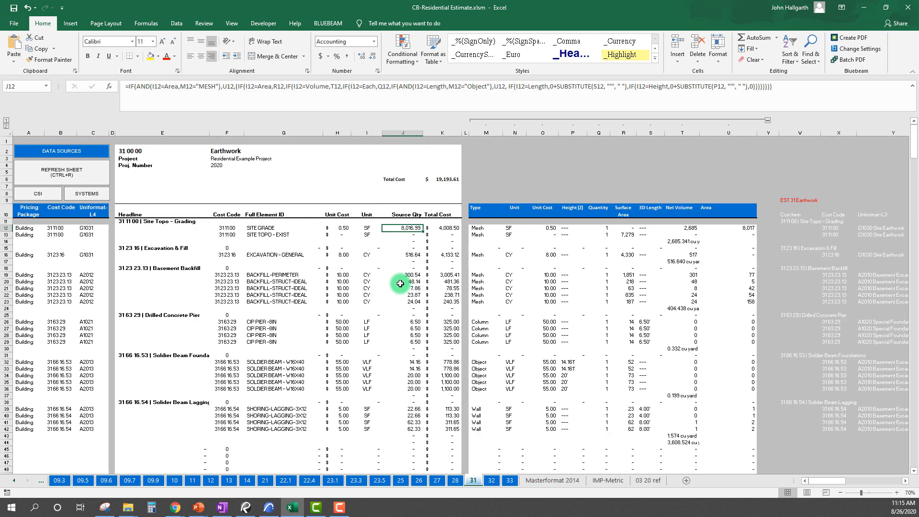
# Check the Earthwork total cost, the SITE GRADE quantity, and the unit costs and units of the basement backfill rows
pyautogui.click(444, 178)
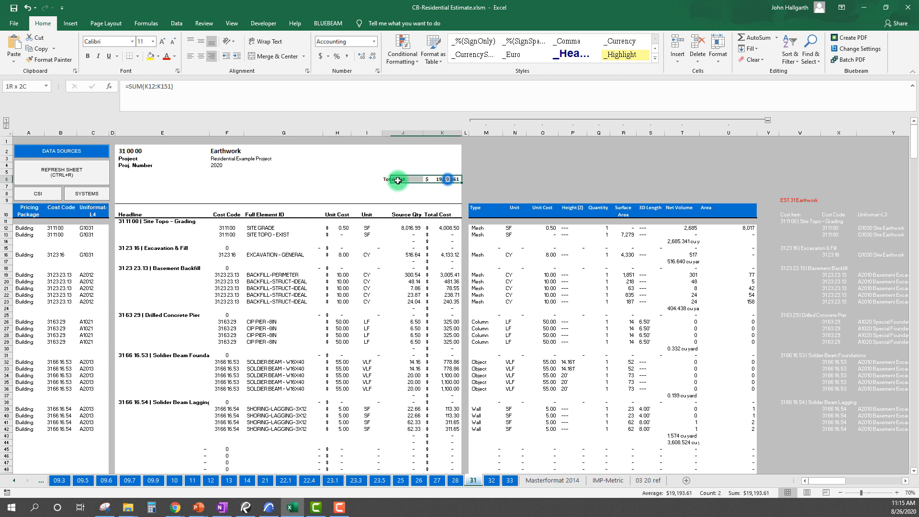
pyautogui.click(403, 227)
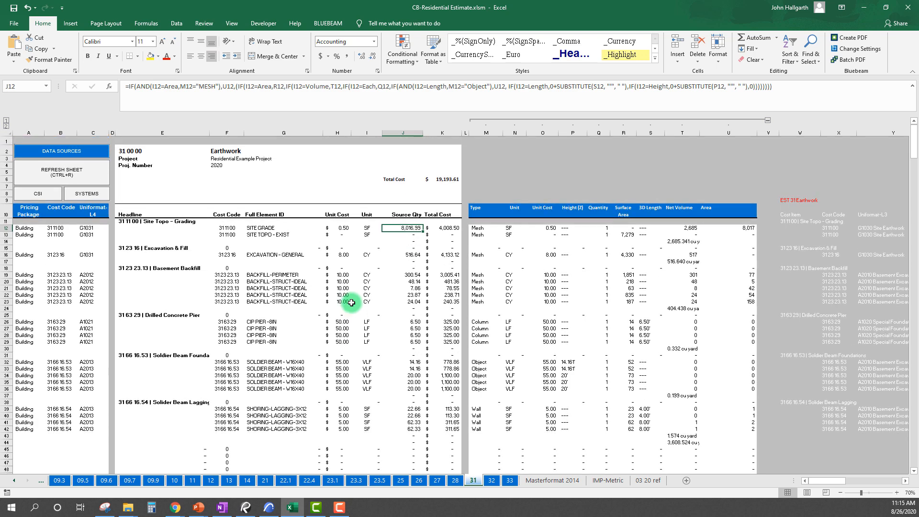
pyautogui.moveTo(342, 275); pyautogui.dragTo(359, 300)
pyautogui.click(343, 276)
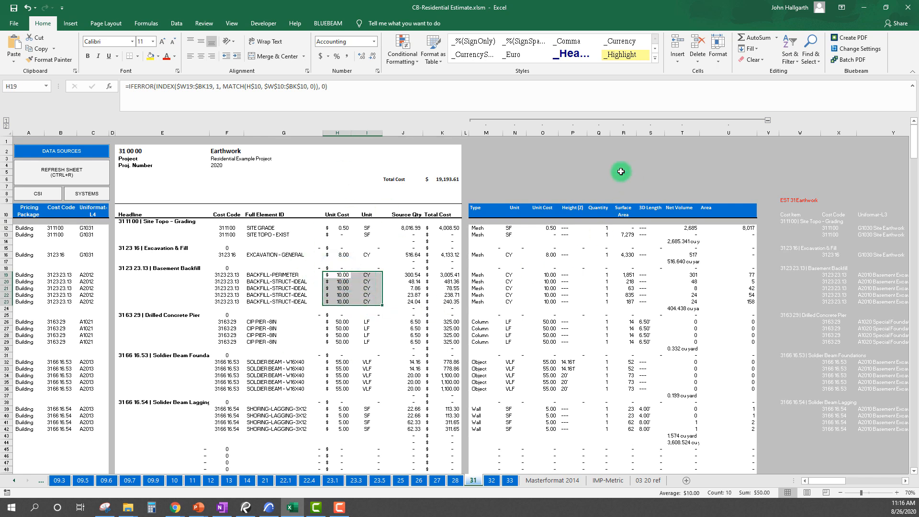
# Switch to ARCHICAD and list the 31.0 Earthwork (CB) properties available as fields in the EST 31 Earthwork scheme settings
pyautogui.click(866, 9)
pyautogui.click(553, 271)
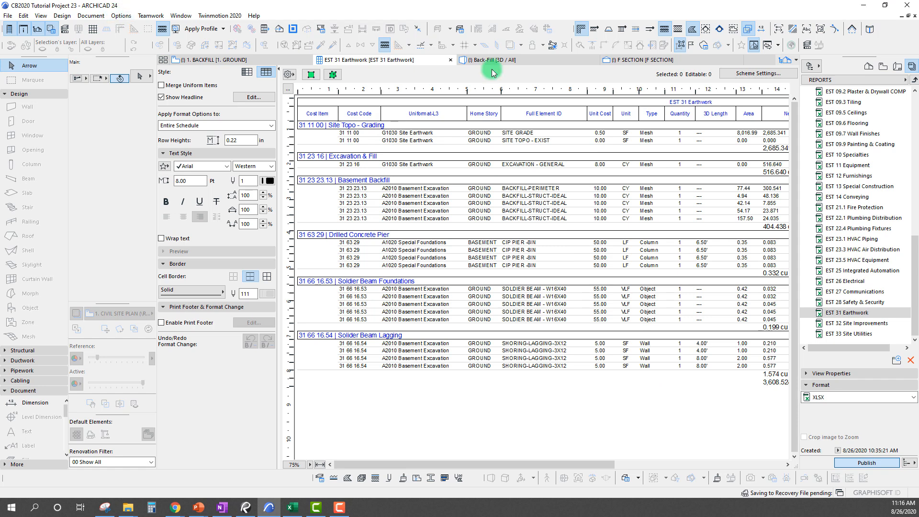
pyautogui.click(759, 76)
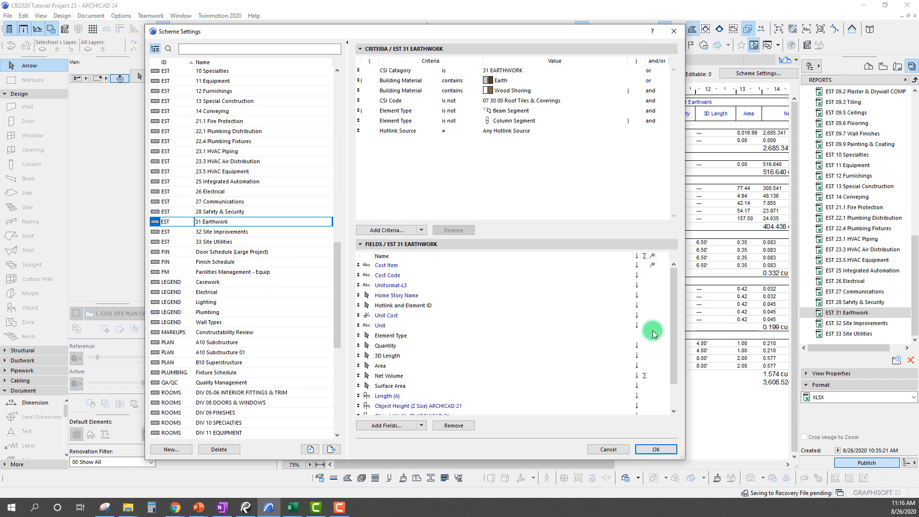
pyautogui.moveTo(675, 328); pyautogui.dragTo(675, 351)
pyautogui.click(387, 427)
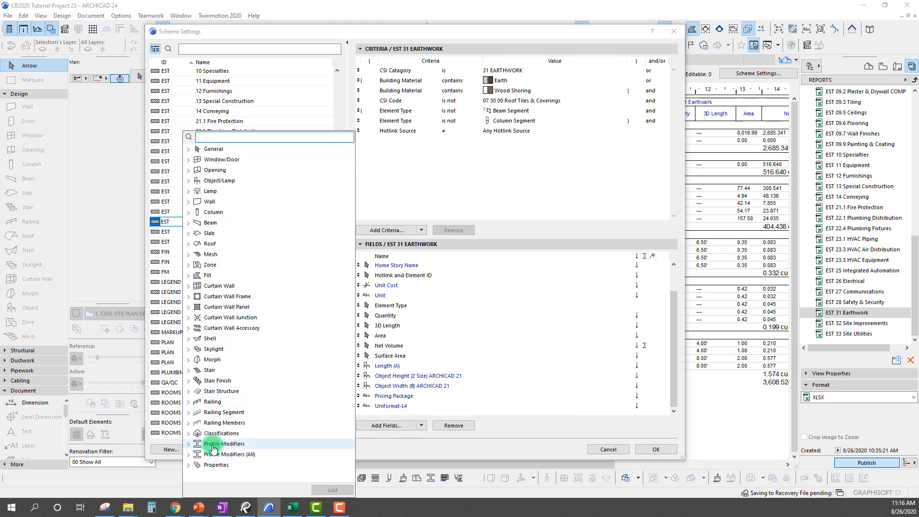
pyautogui.click(191, 473)
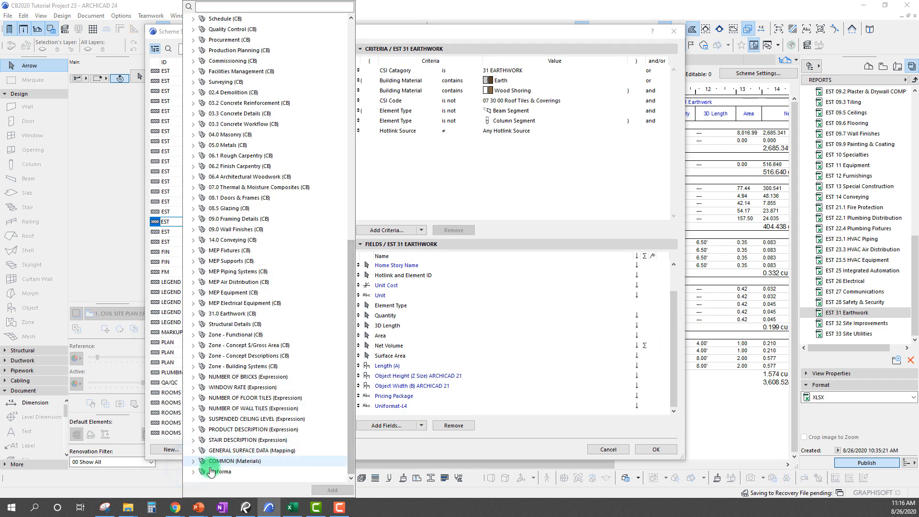
pyautogui.click(193, 318)
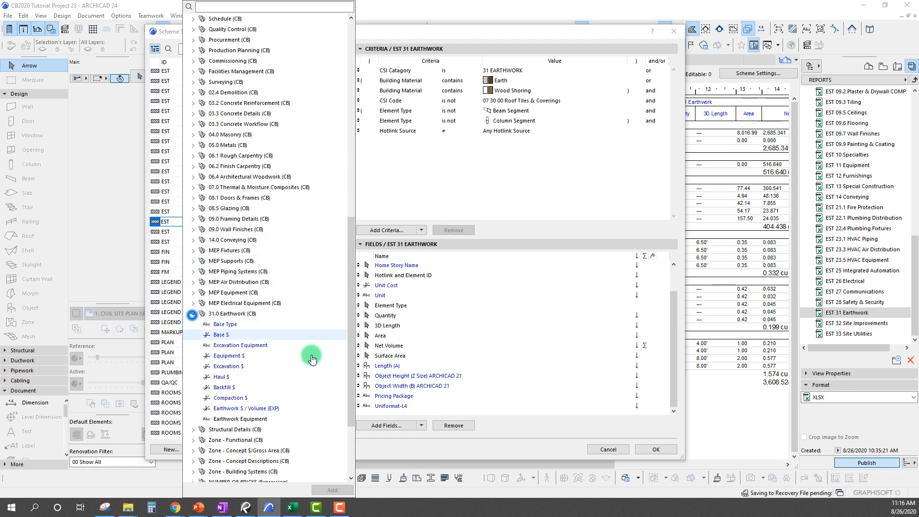
# Add the fields Excavation $, Haul $, Backfill $, Compaction $ and Earthwork $ / Volume (EXP) to the schedule and apply the scheme
pyautogui.click(232, 368)
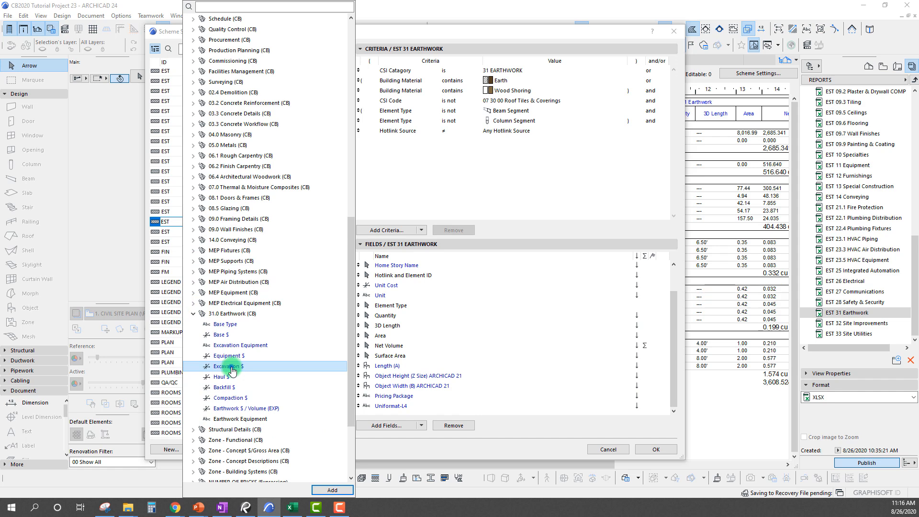
pyautogui.doubleClick(230, 367)
pyautogui.doubleClick(220, 377)
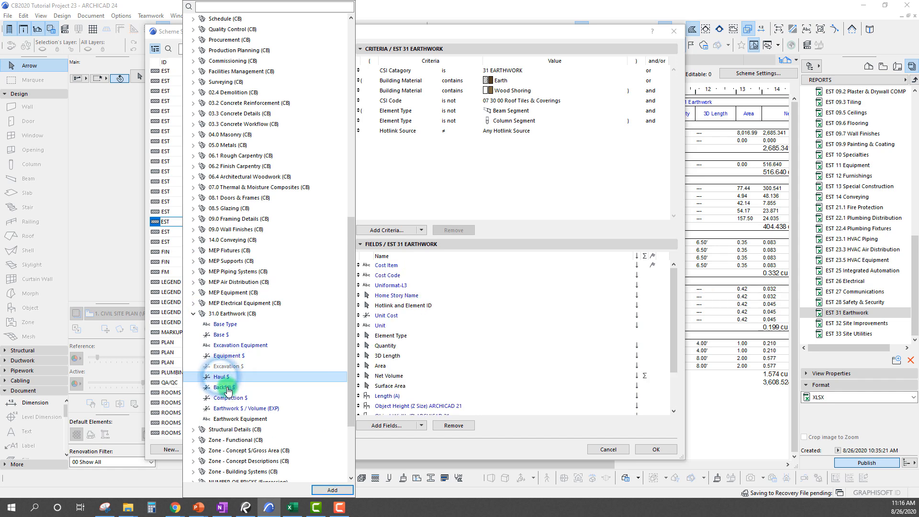
pyautogui.click(222, 388)
pyautogui.doubleClick(220, 387)
pyautogui.click(222, 398)
pyautogui.doubleClick(228, 409)
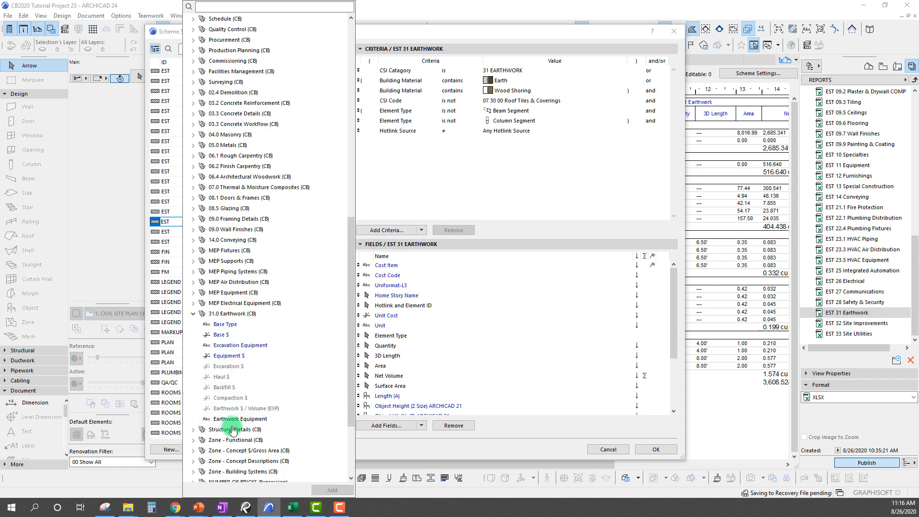
pyautogui.click(673, 325)
pyautogui.moveTo(673, 326); pyautogui.dragTo(673, 369)
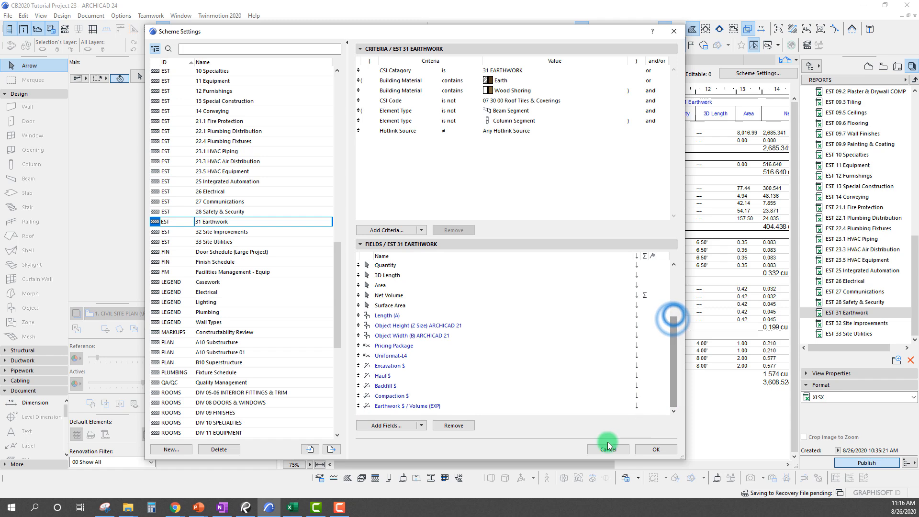
pyautogui.click(655, 450)
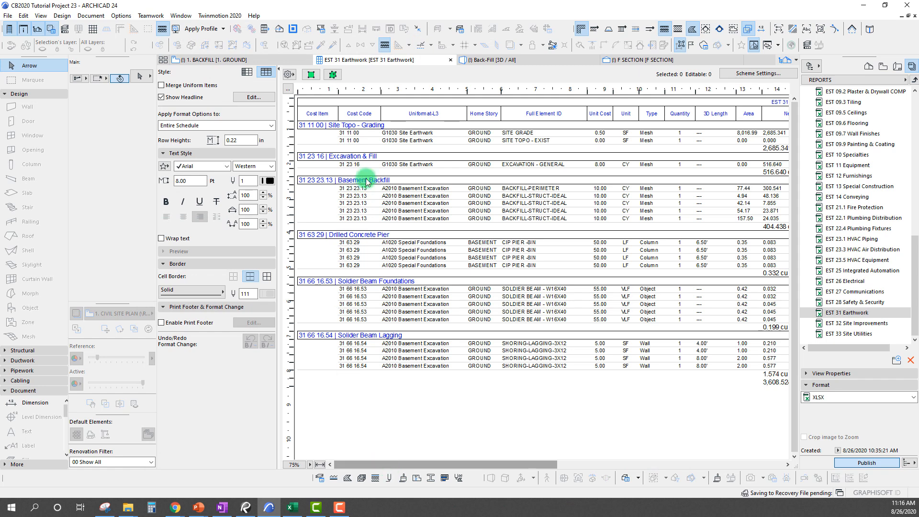
# Set the Excavation $ value of the EXCAVATION - GENERAL row to 4 and check its Earthwork $ / Volume (EXP) field
pyautogui.click(413, 164)
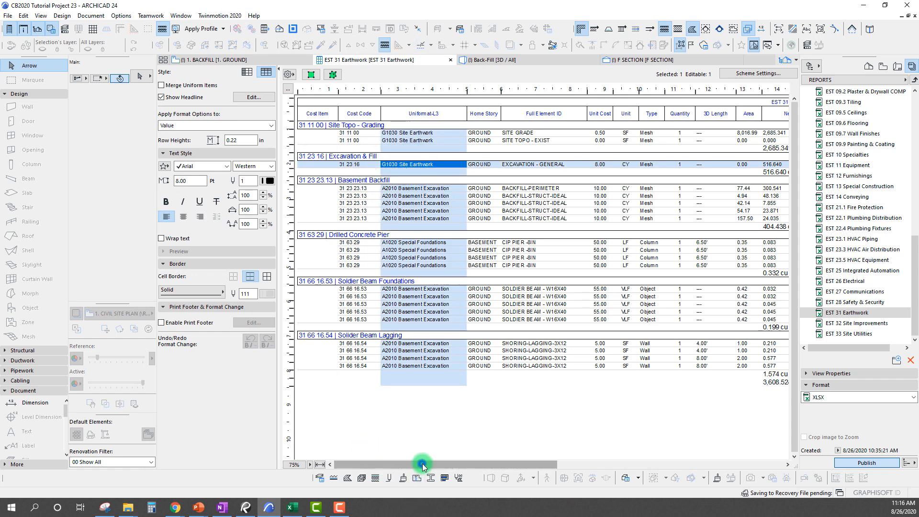
pyautogui.click(586, 465)
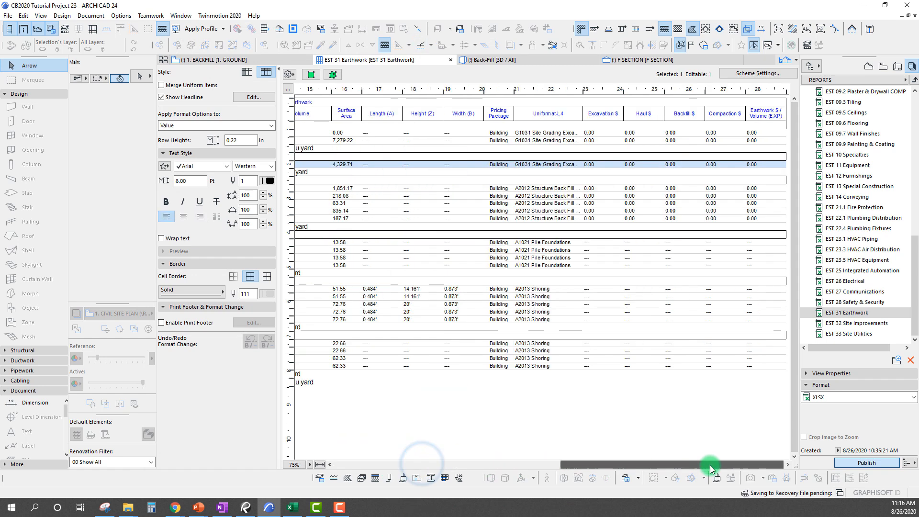
pyautogui.click(613, 164)
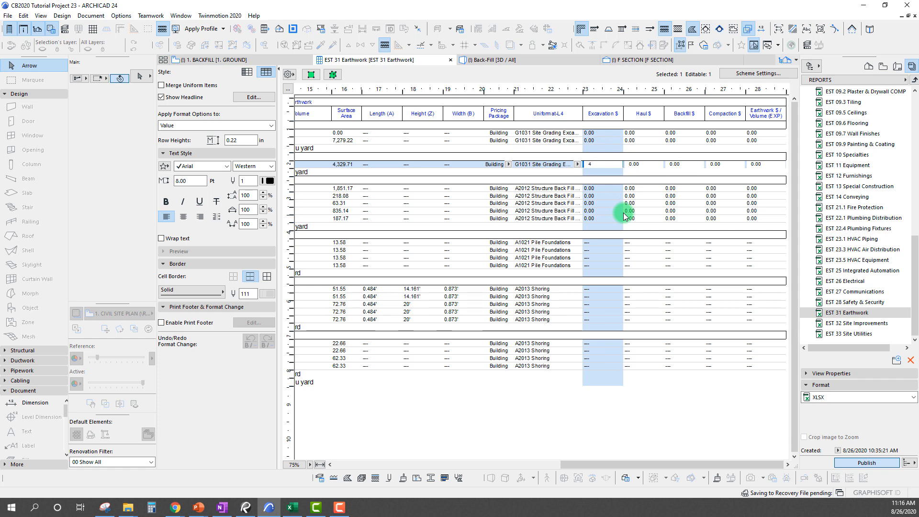
pyautogui.write('4')
pyautogui.press('Return')
pyautogui.click(772, 166)
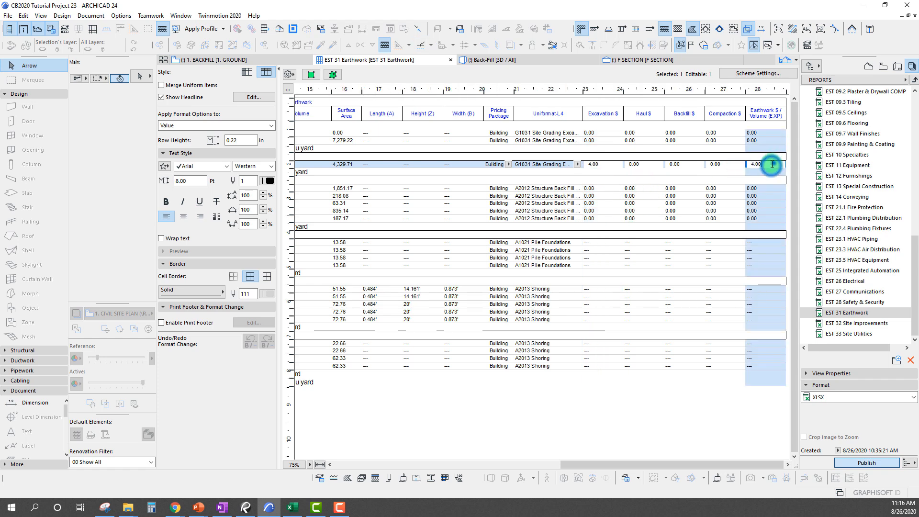
# Set the Haul $ value of the EXCAVATION - GENERAL row to 4 and check its Earthwork $ / Volume (EXP) field
pyautogui.click(647, 165)
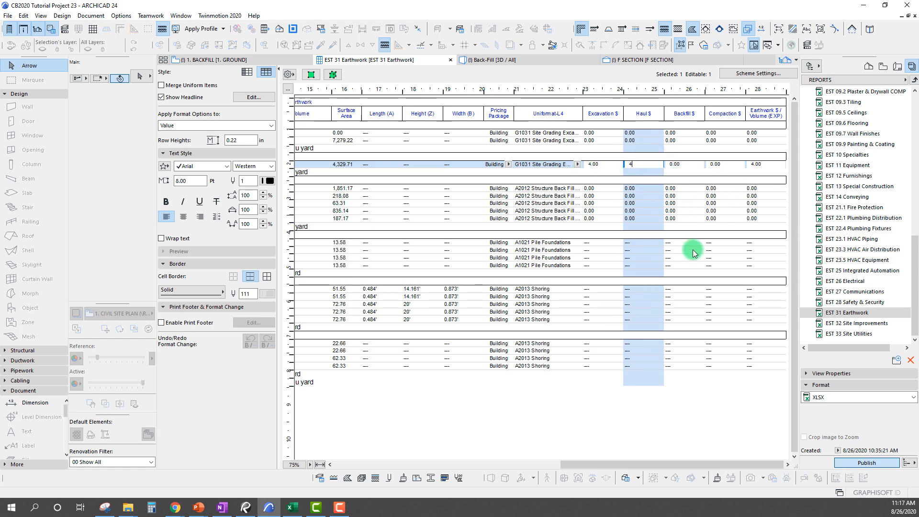
pyautogui.write('4')
pyautogui.click(764, 196)
pyautogui.click(766, 165)
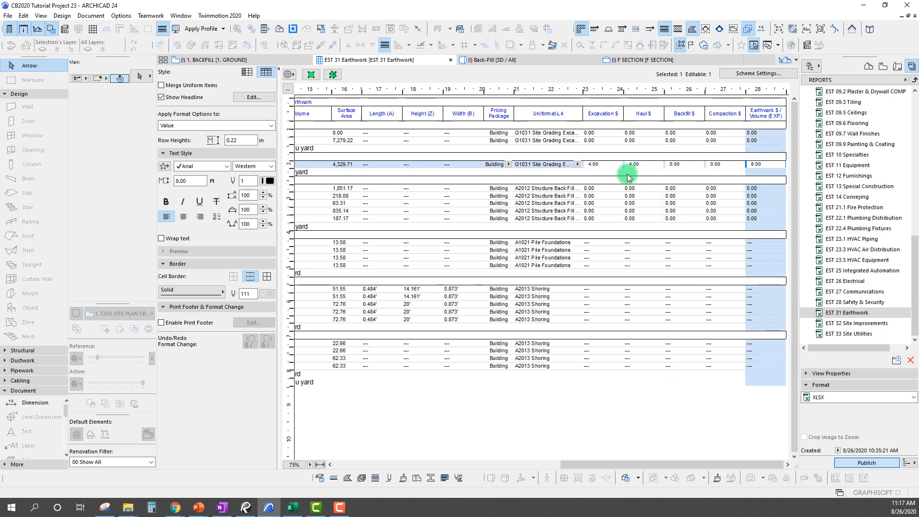
pyautogui.click(592, 165)
pyautogui.click(649, 159)
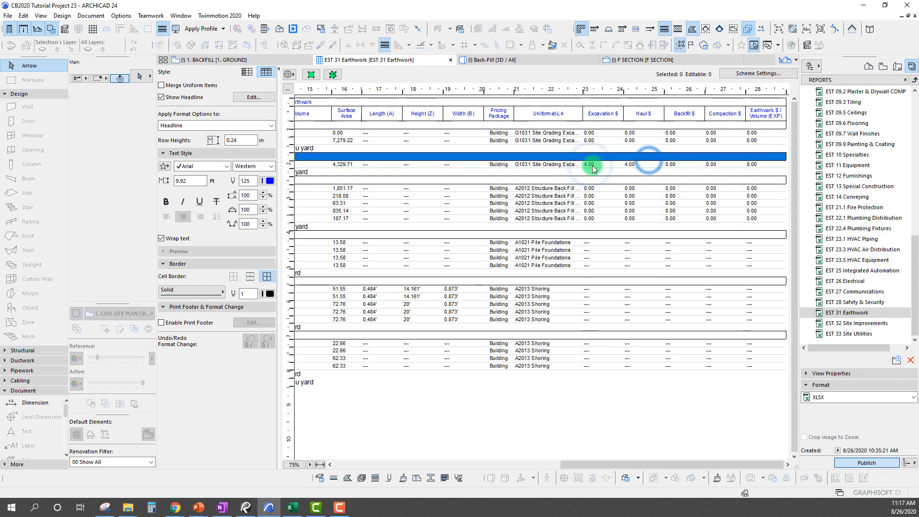
# Select the Basement Backfill elements from the schedule in the 3D view and isolate them
pyautogui.click(684, 191)
pyautogui.click(684, 187)
pyautogui.click(684, 180)
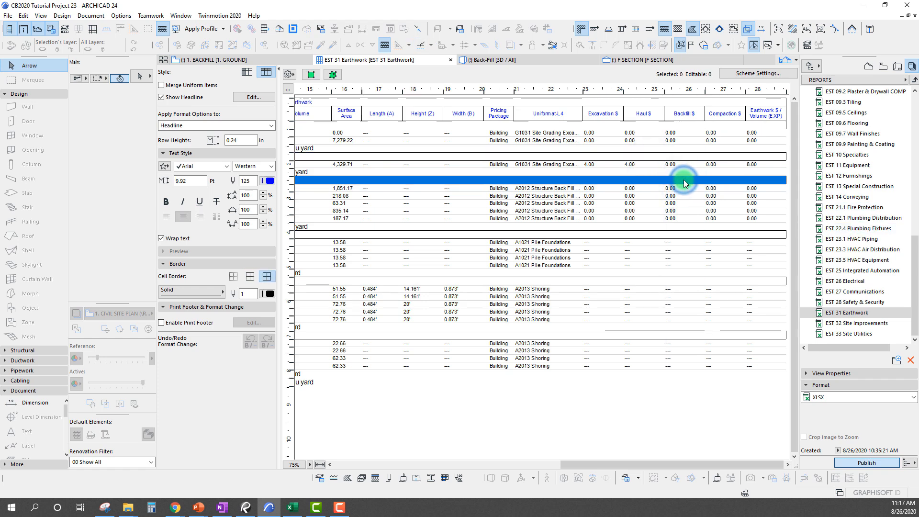
pyautogui.click(685, 187)
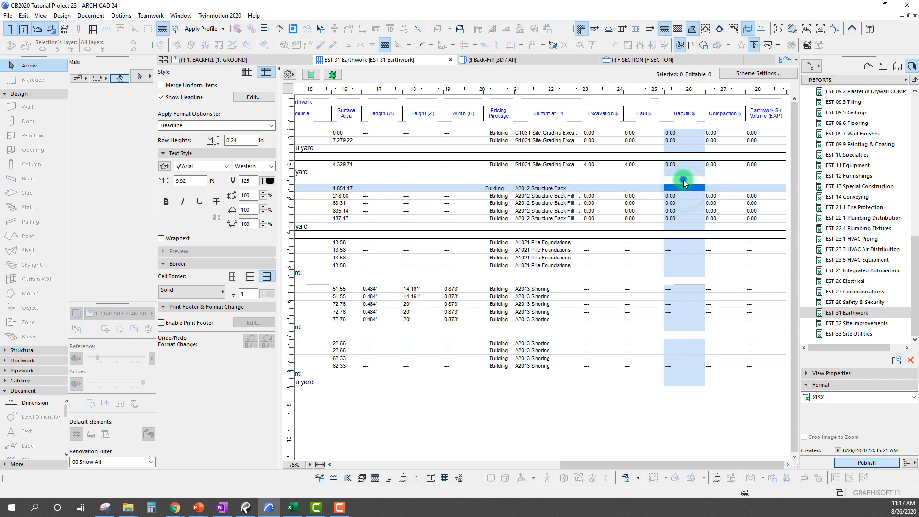
pyautogui.click(684, 181)
pyautogui.click(334, 73)
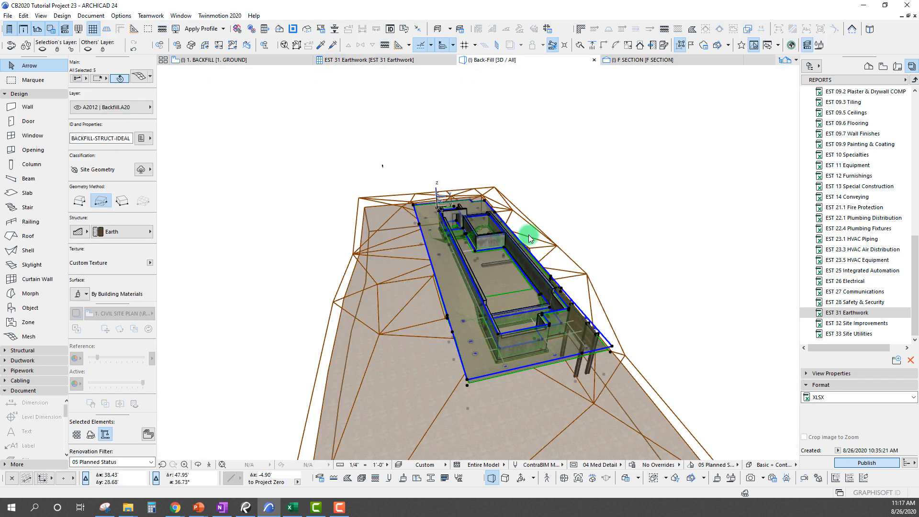
pyautogui.press('F5')
# Select the four BACKFILL-STRUCT-IDEAL meshes inside the perimeter backfill in the 3D view
pyautogui.scroll(-2, 472, 232)
pyautogui.keyDown('shift'); pyautogui.moveTo(472, 232); pyautogui.dragTo(814, 282, button='middle'); pyautogui.keyUp('shift')
pyautogui.scroll(2, 443, 259)
pyautogui.keyDown('shift'); pyautogui.moveTo(443, 258); pyautogui.dragTo(503, 443, button='middle'); pyautogui.keyUp('shift')
pyautogui.click(497, 383)
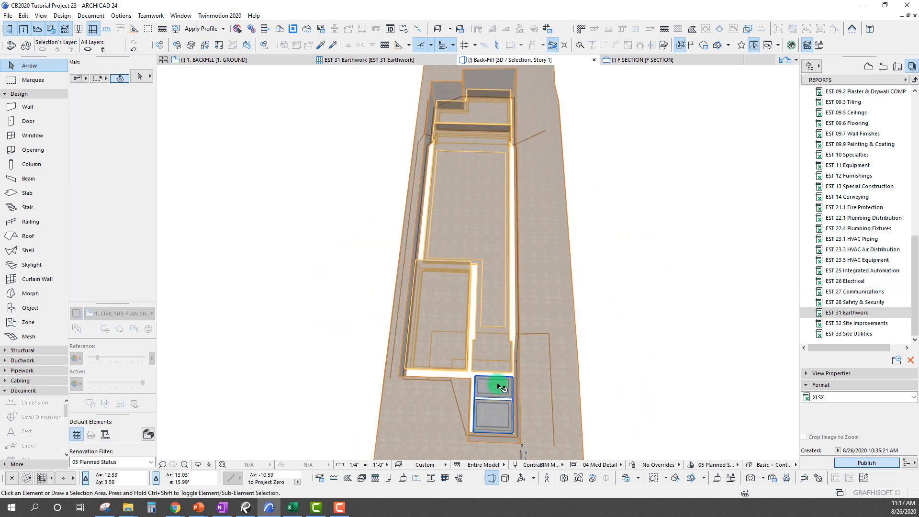
pyautogui.keyDown('shift'); pyautogui.click(499, 320); pyautogui.keyUp('shift')
pyautogui.keyDown('shift'); pyautogui.click(432, 300); pyautogui.keyUp('shift')
pyautogui.moveTo(543, 225); pyautogui.dragTo(403, 283, button='middle')
pyautogui.keyDown('shift'); pyautogui.click(604, 196); pyautogui.keyUp('shift')
pyautogui.keyDown('shift'); pyautogui.moveTo(529, 240); pyautogui.dragTo(578, 91, button='middle'); pyautogui.keyUp('shift')
pyautogui.keyDown('shift'); pyautogui.moveTo(597, 214); pyautogui.dragTo(507, 370, button='middle'); pyautogui.keyUp('shift')
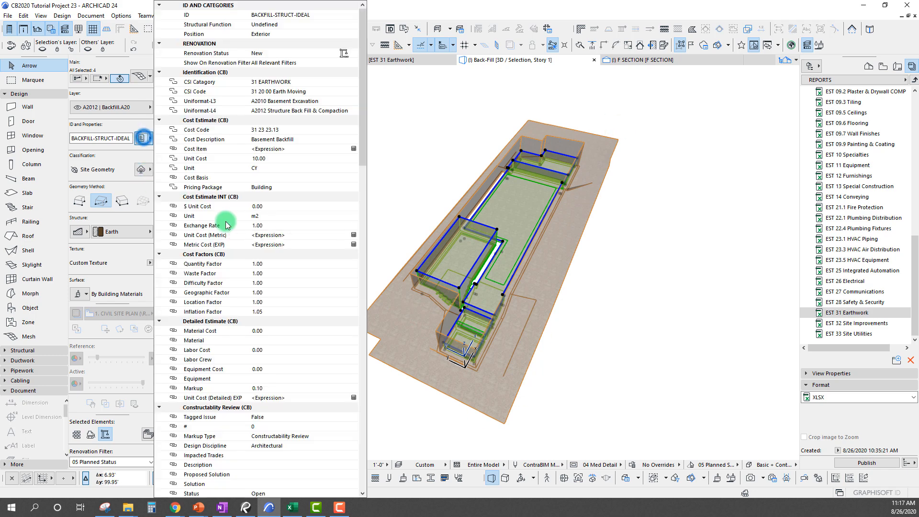
# In the 31.0 Earthwork (CB) properties of the BACKFILL-STRUCT-IDEAL meshes, set Haul $ to 4 and Backfill $ to 2
pyautogui.moveTo(363, 127); pyautogui.dragTo(347, 429)
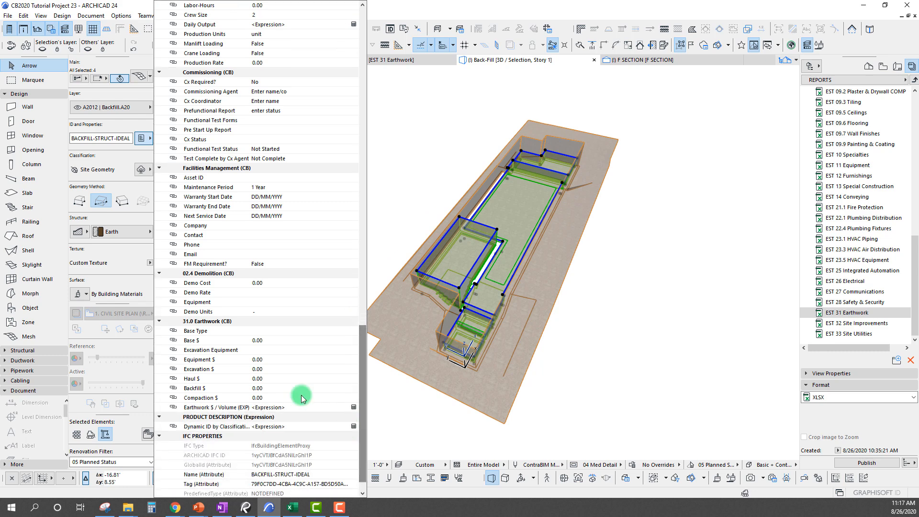
pyautogui.click(270, 377)
pyautogui.click(270, 378)
pyautogui.moveTo(246, 382); pyautogui.dragTo(263, 380)
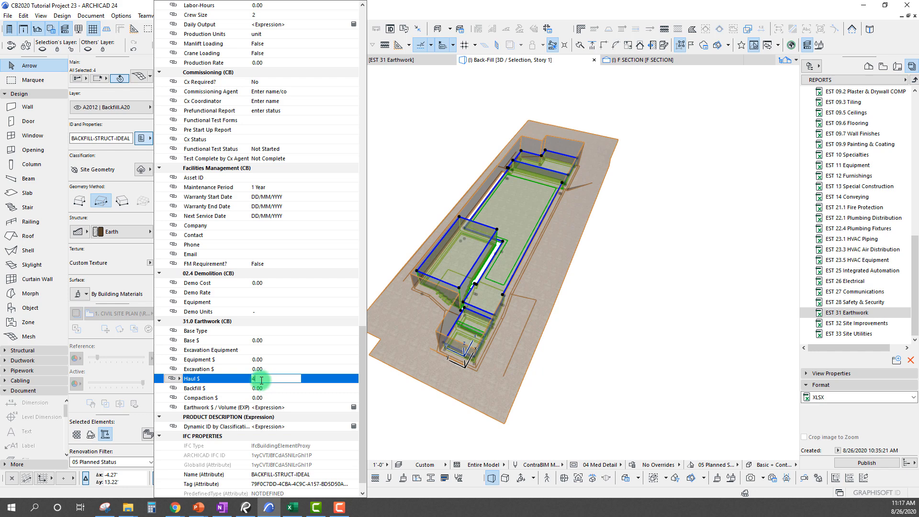
pyautogui.press('Return')
pyautogui.click(266, 388)
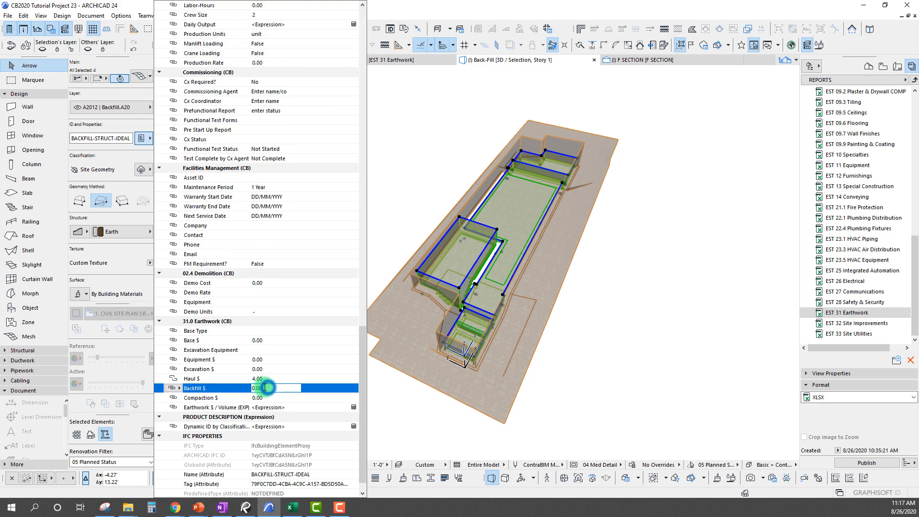
pyautogui.doubleClick(270, 388)
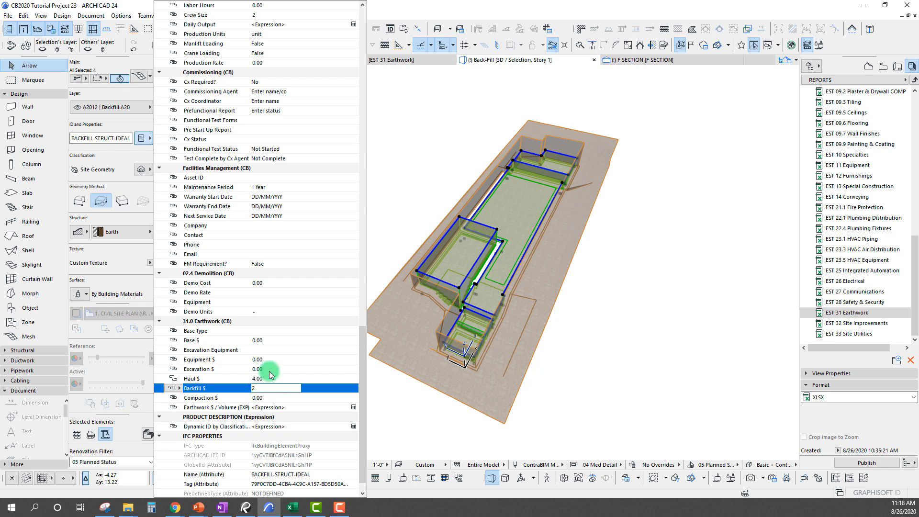
# Set the Compaction $ property of the BACKFILL-STRUCT-IDEAL meshes to 4
pyautogui.click(270, 397)
pyautogui.moveTo(286, 398); pyautogui.dragTo(209, 397)
pyautogui.write('4')
pyautogui.press('Return')
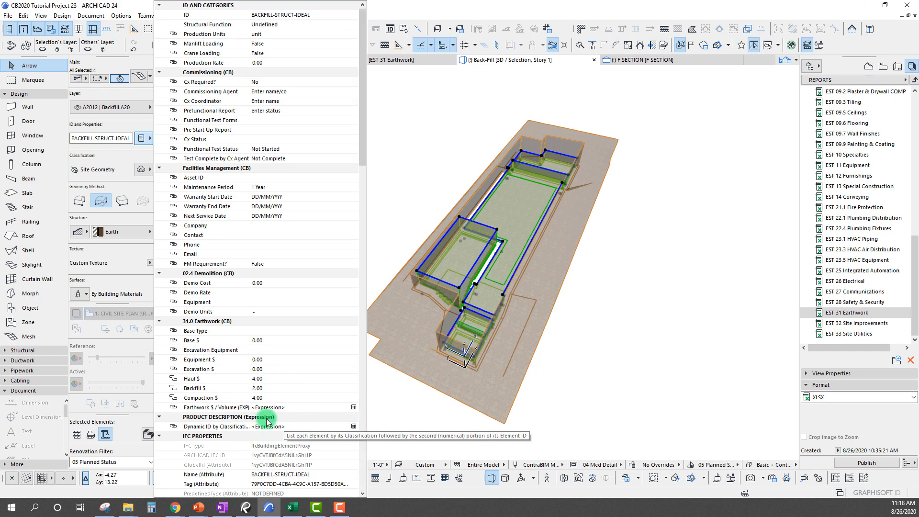
# Compare the BACKFILL-STRUCT-IDEAL meshes' Earthwork $ / Volume (EXP) value with their Unit Cost and clear the selection
pyautogui.click(353, 408)
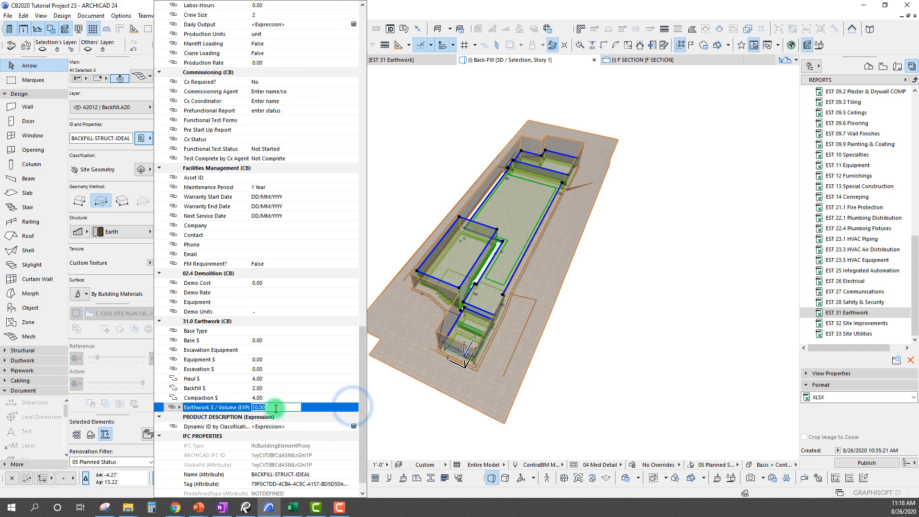
pyautogui.moveTo(364, 374); pyautogui.dragTo(390, 89)
pyautogui.click(270, 91)
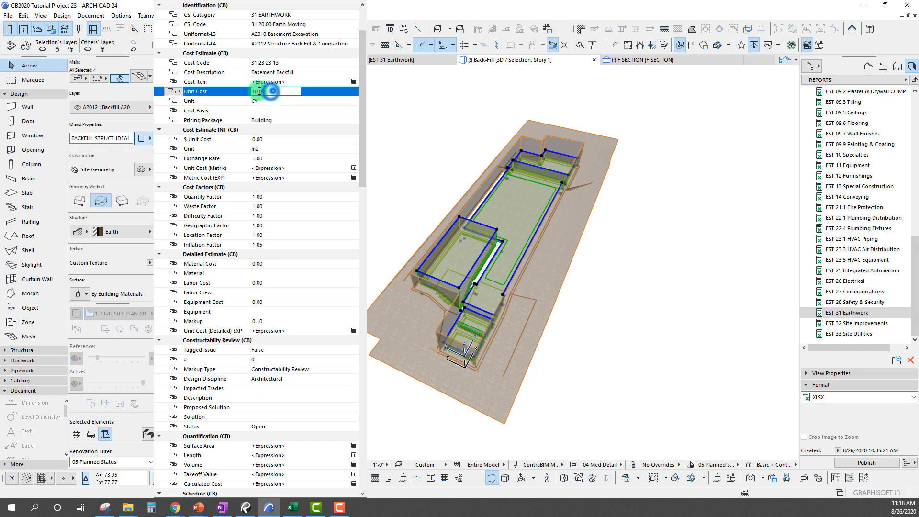
pyautogui.click(580, 278)
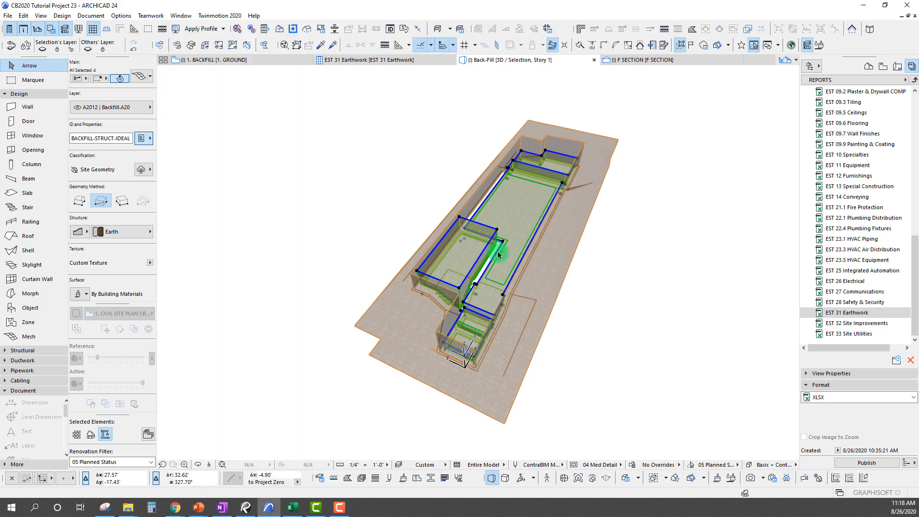
pyautogui.moveTo(553, 231)
pyautogui.mouseDown()
pyautogui.moveTo(575, 198)
pyautogui.moveTo(557, 284)
pyautogui.mouseUp()
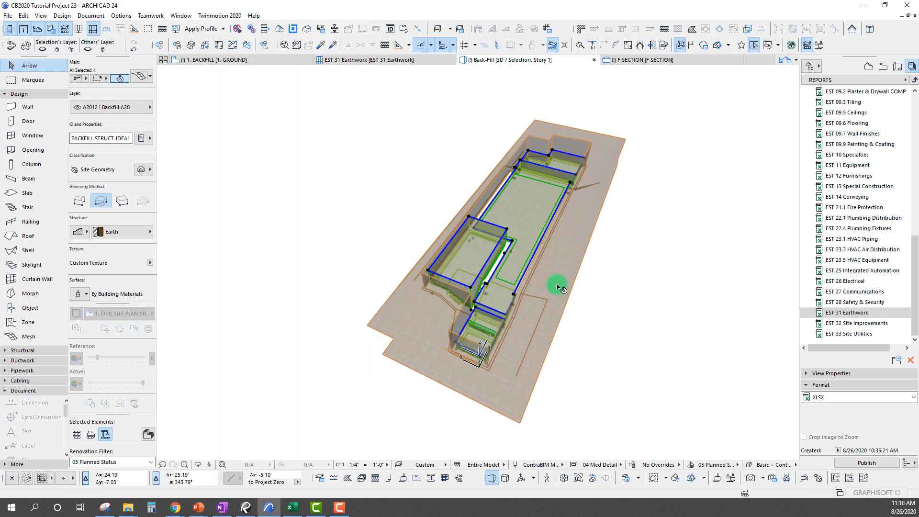
pyautogui.press('Escape')
# Select the BACKFILL-PERIMETER mesh and set its Haul $ property to 4
pyautogui.click(550, 287)
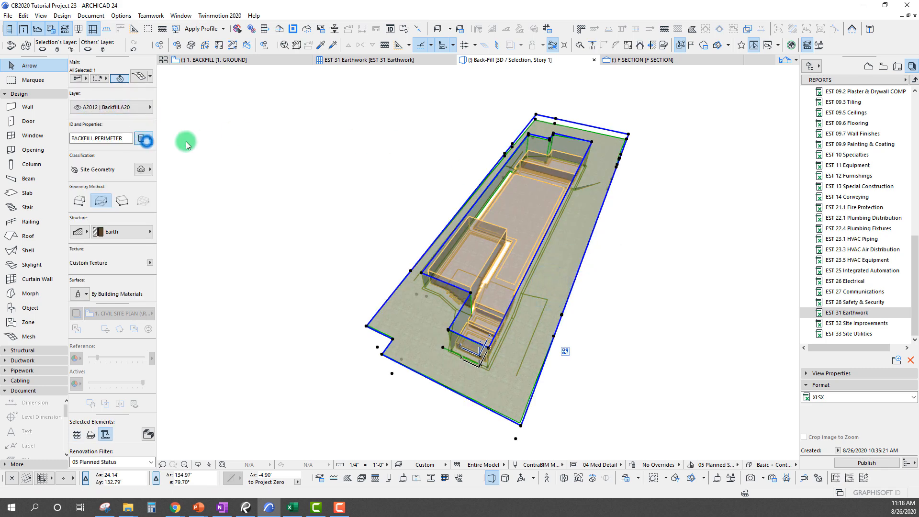
pyautogui.moveTo(364, 103); pyautogui.dragTo(346, 434)
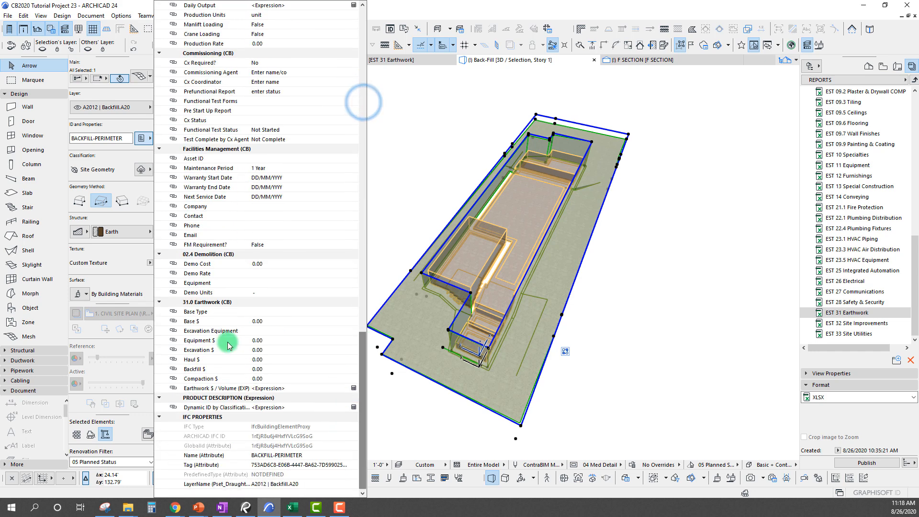
pyautogui.click(264, 360)
pyautogui.write('4')
pyautogui.click(267, 369)
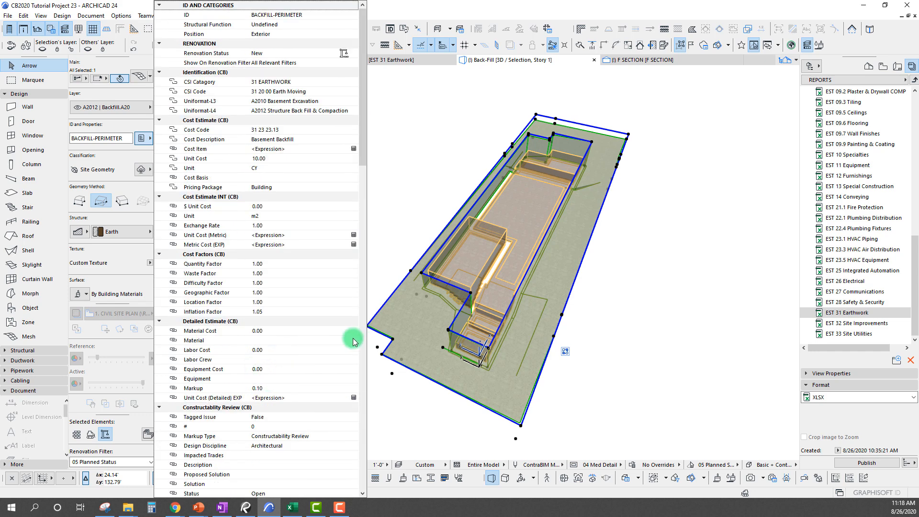
# Set Backfill $ and Compaction $ of the BACKFILL-PERIMETER mesh to 3 each and check its Earthwork $ / Volume (EXP) value
pyautogui.moveTo(363, 153); pyautogui.dragTo(281, 418)
pyautogui.moveTo(363, 365); pyautogui.dragTo(260, 363)
pyautogui.scroll(-4, 260, 363)
pyautogui.click(267, 369)
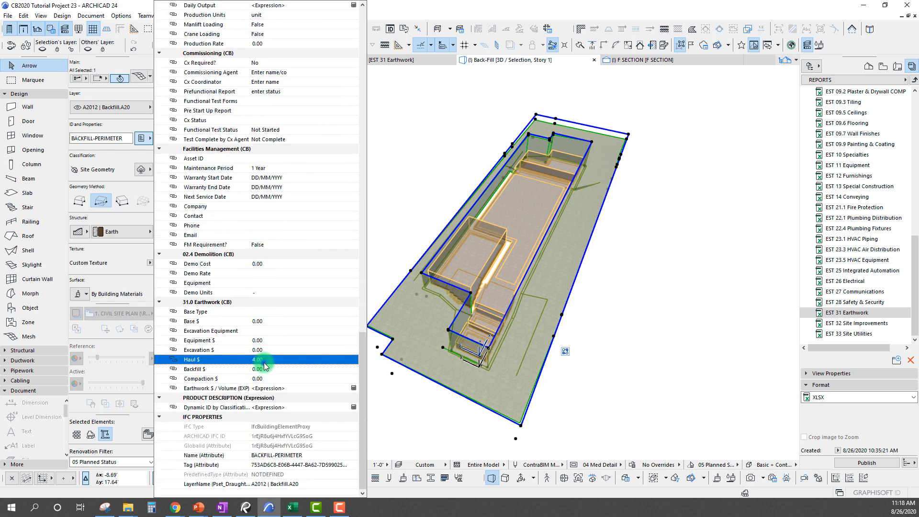
pyautogui.click(268, 370)
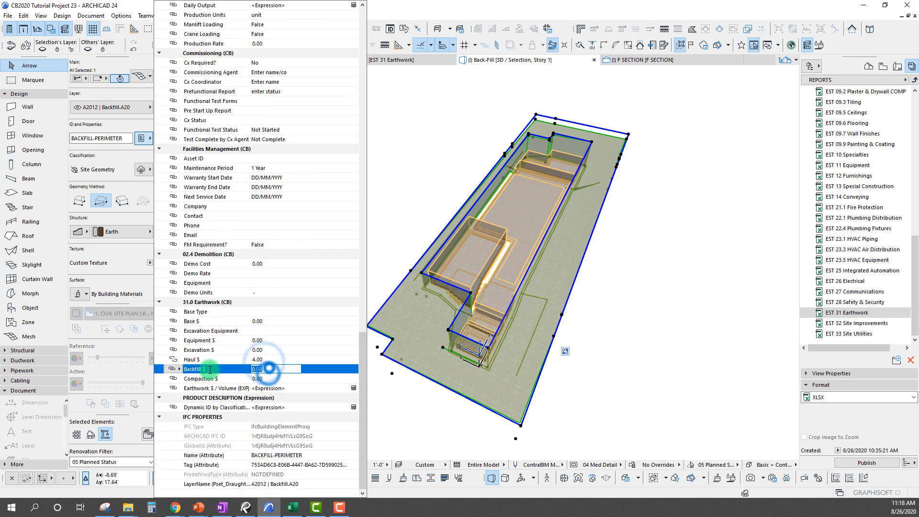
pyautogui.click(267, 379)
pyautogui.moveTo(365, 145); pyautogui.dragTo(288, 468)
pyautogui.click(279, 418)
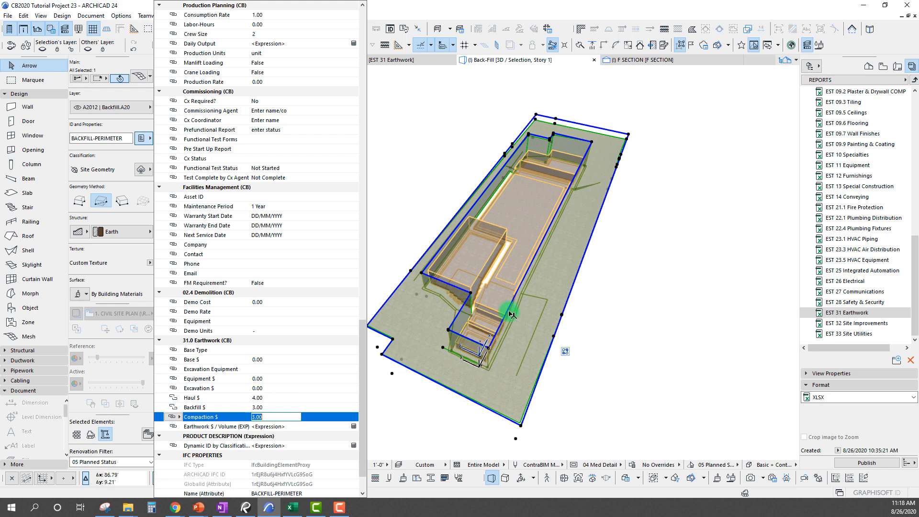
pyautogui.click(257, 420)
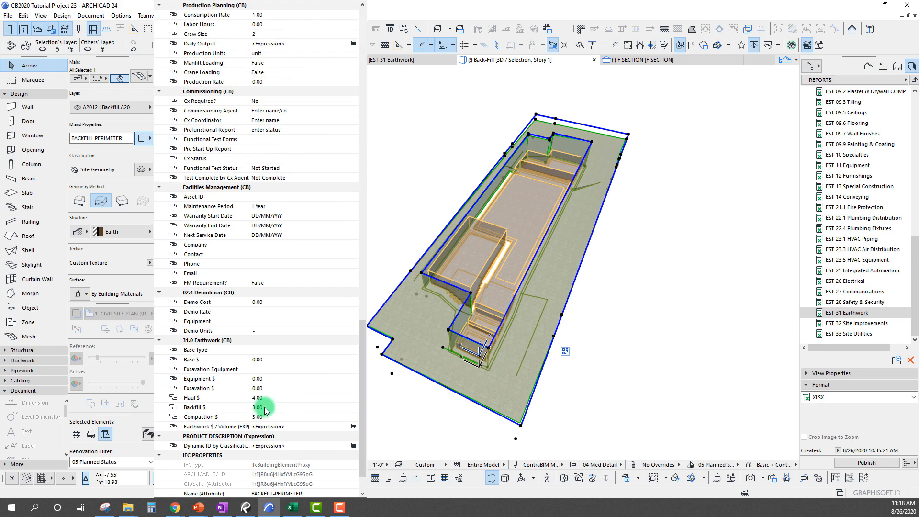
pyautogui.click(355, 426)
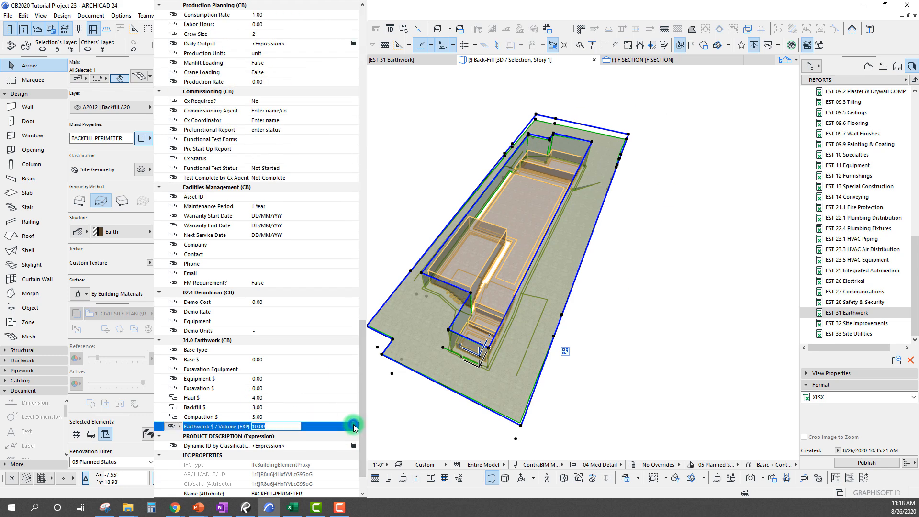
# Change the BACKFILL-PERIMETER mesh's Backfill $ to 2 and its Haul $ to 3
pyautogui.click(268, 407)
pyautogui.click(246, 408)
pyautogui.click(271, 425)
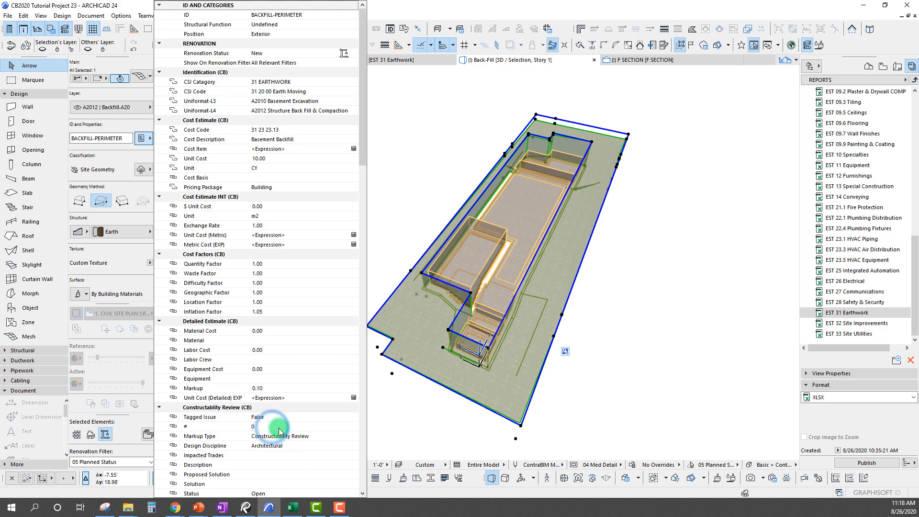
pyautogui.moveTo(364, 140); pyautogui.dragTo(369, 459)
pyautogui.click(274, 391)
pyautogui.click(267, 369)
pyautogui.moveTo(272, 369); pyautogui.dragTo(229, 369)
pyautogui.write('5')
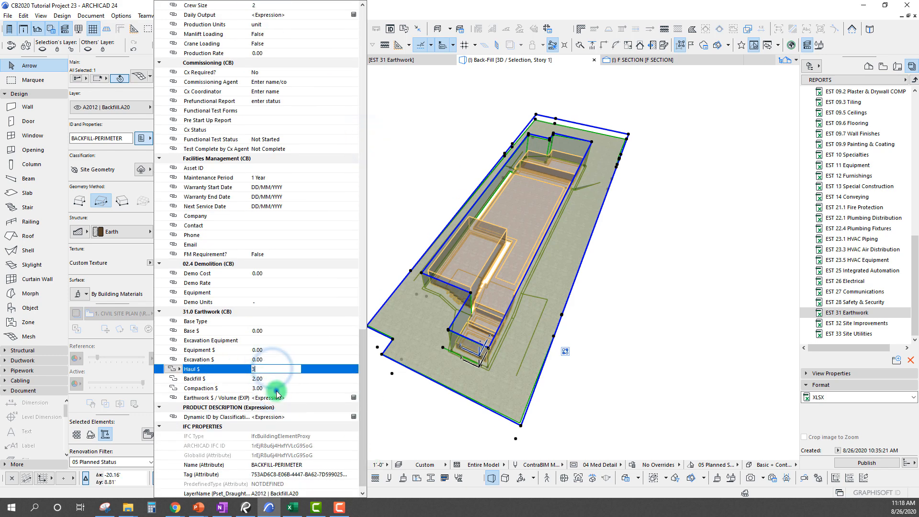
pyautogui.click(275, 391)
# Check the BACKFILL-PERIMETER mesh's Earthwork $ / Volume (EXP) value against its Unit Cost and close the properties
pyautogui.moveTo(359, 143); pyautogui.dragTo(359, 492)
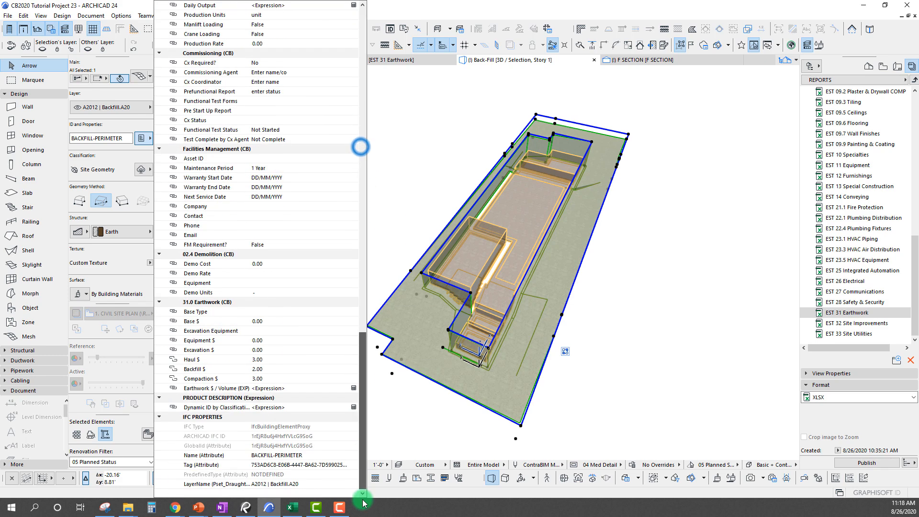
pyautogui.click(355, 389)
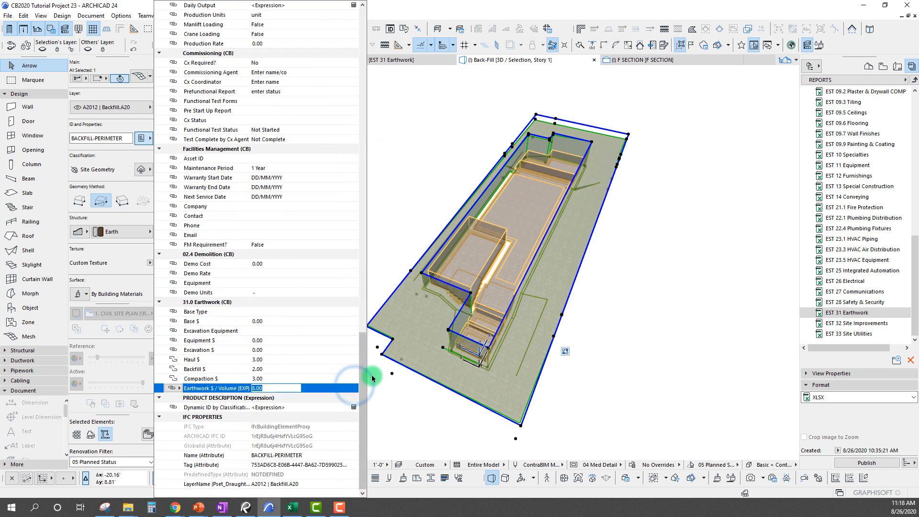
pyautogui.moveTo(363, 378); pyautogui.dragTo(338, 53)
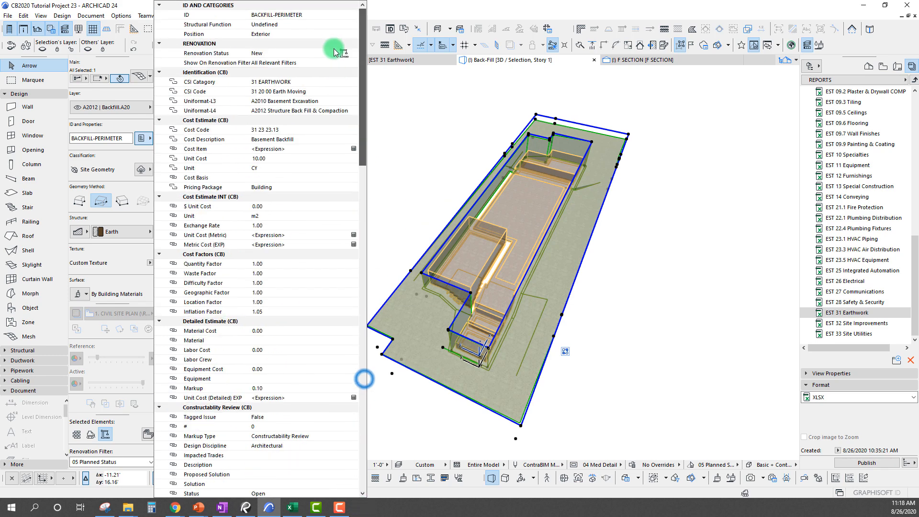
pyautogui.click(268, 159)
pyautogui.click(440, 327)
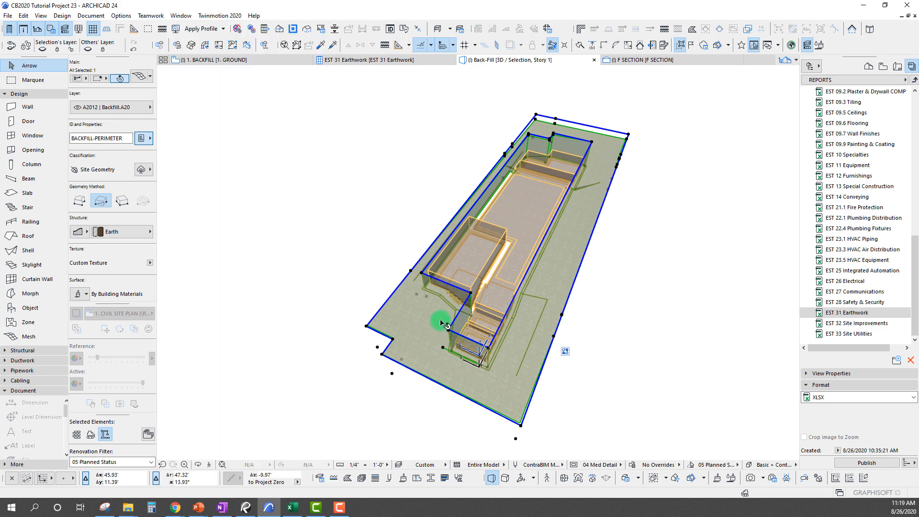
# Clear the mesh selection and open the EST 31 Earthwork schedule to examine its Excavation $ through Earthwork $ / Volume (EXP) columns
pyautogui.moveTo(449, 294); pyautogui.dragTo(439, 254, button='middle')
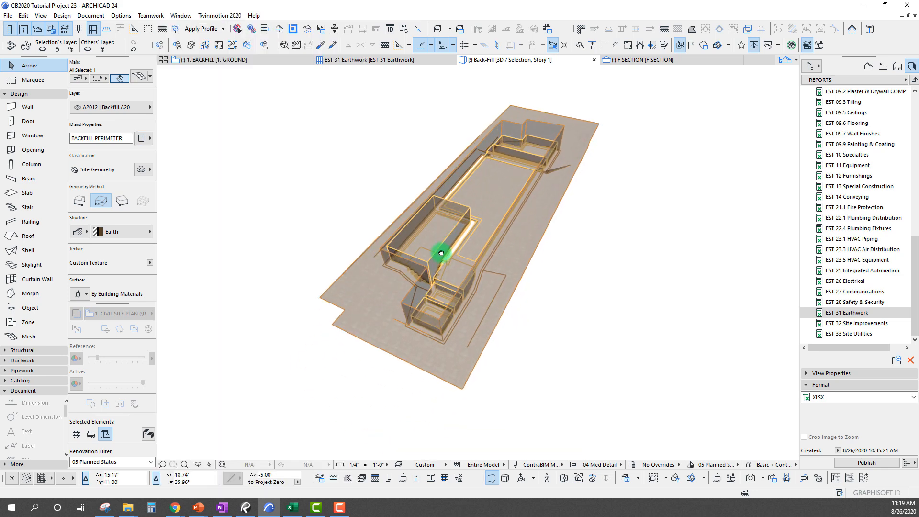
pyautogui.press('Escape')
pyautogui.keyDown('shift'); pyautogui.moveTo(471, 307); pyautogui.dragTo(513, 128, button='middle'); pyautogui.keyUp('shift')
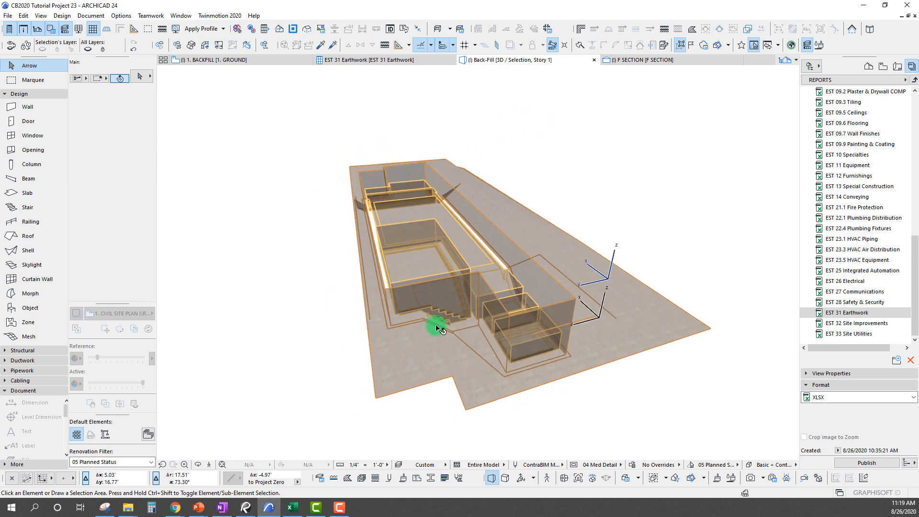
pyautogui.moveTo(493, 312)
pyautogui.keyDown('shift'); pyautogui.mouseDown(button='middle')
pyautogui.moveTo(353, 316)
pyautogui.moveTo(476, 306)
pyautogui.mouseUp(button='middle'); pyautogui.keyUp('shift')
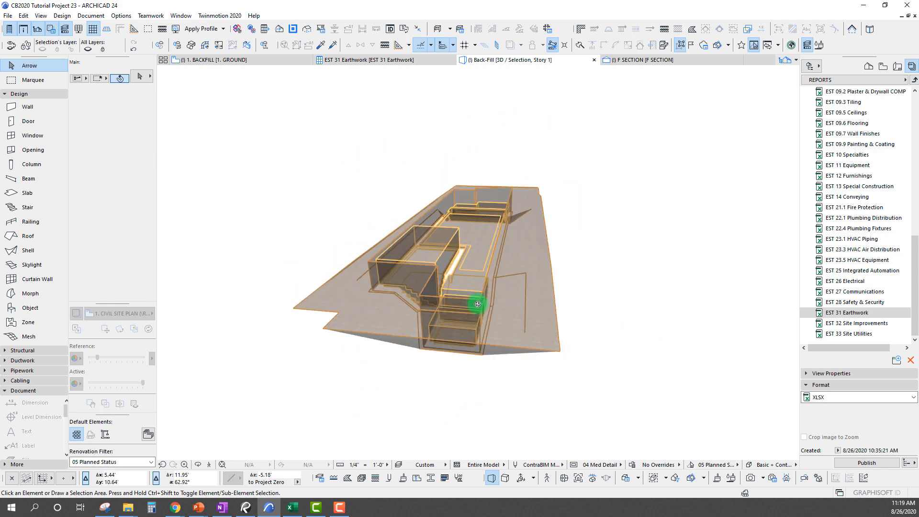
pyautogui.doubleClick(839, 312)
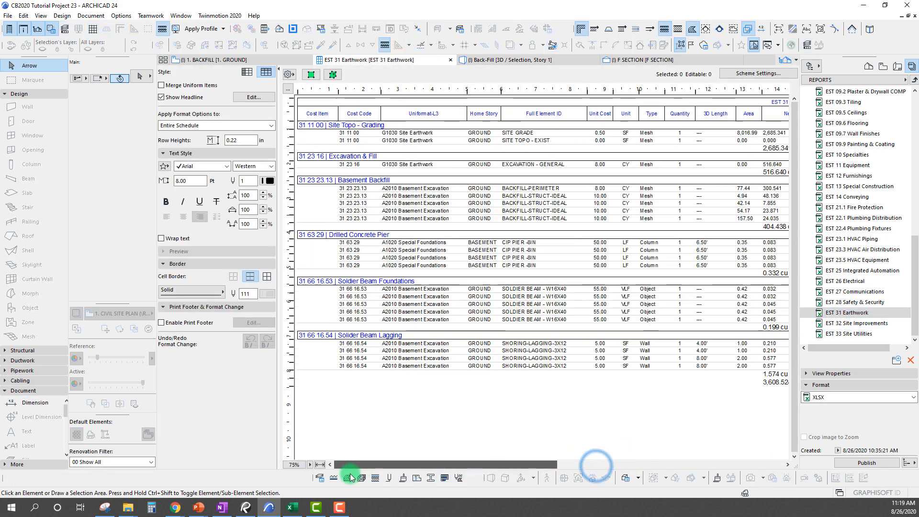
pyautogui.moveTo(351, 474); pyautogui.dragTo(699, 478)
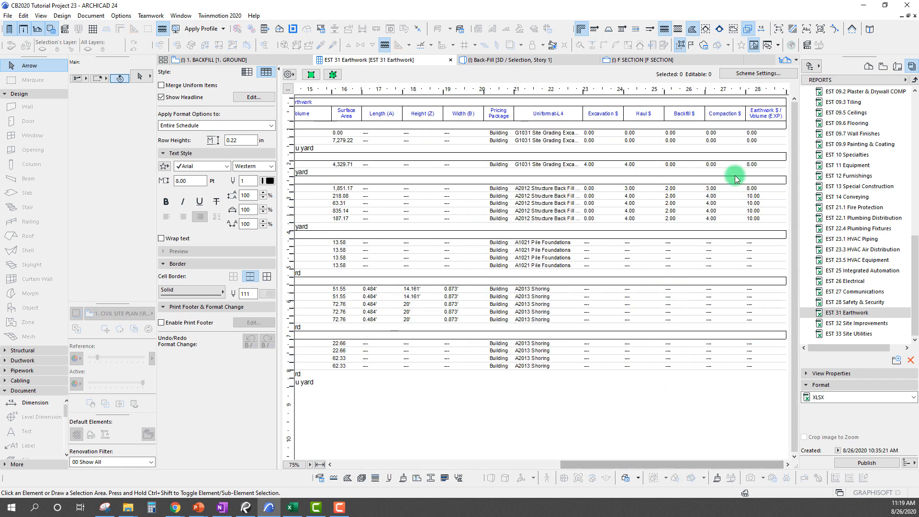
# Publish the EST 31 Earthwork schedule as an XLSX report
pyautogui.click(633, 467)
pyautogui.moveTo(633, 466); pyautogui.dragTo(283, 456)
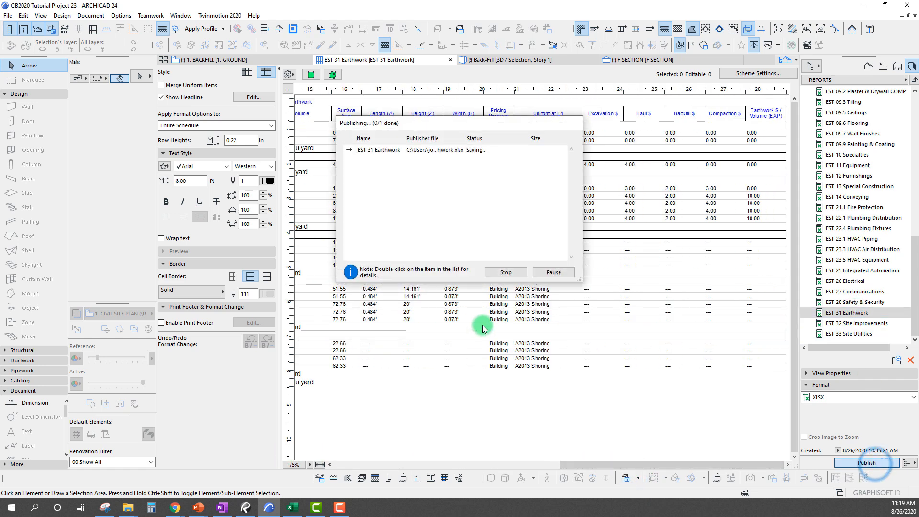
pyautogui.click(556, 274)
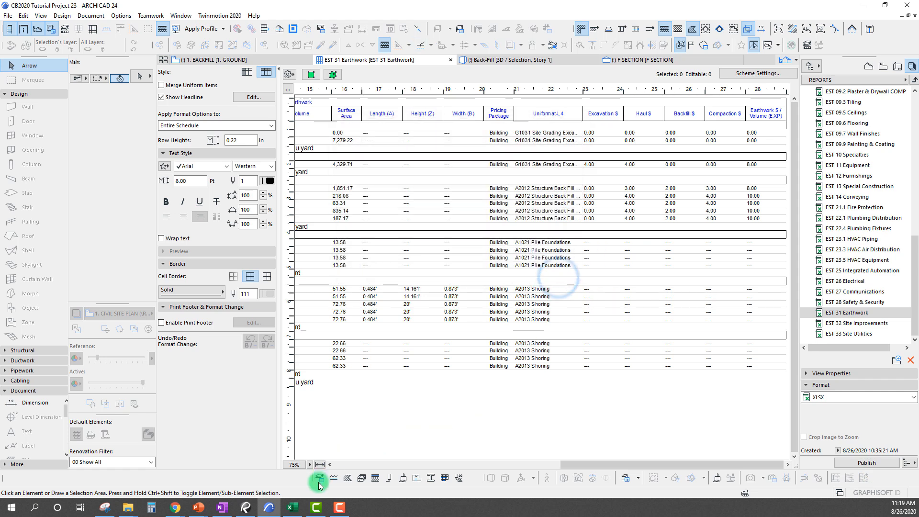
# Switch to the CB-Residential Estimate workbook in Excel and refresh Earthwork sheet 31 with the published data
pyautogui.click(294, 507)
pyautogui.click(397, 254)
pyautogui.click(69, 173)
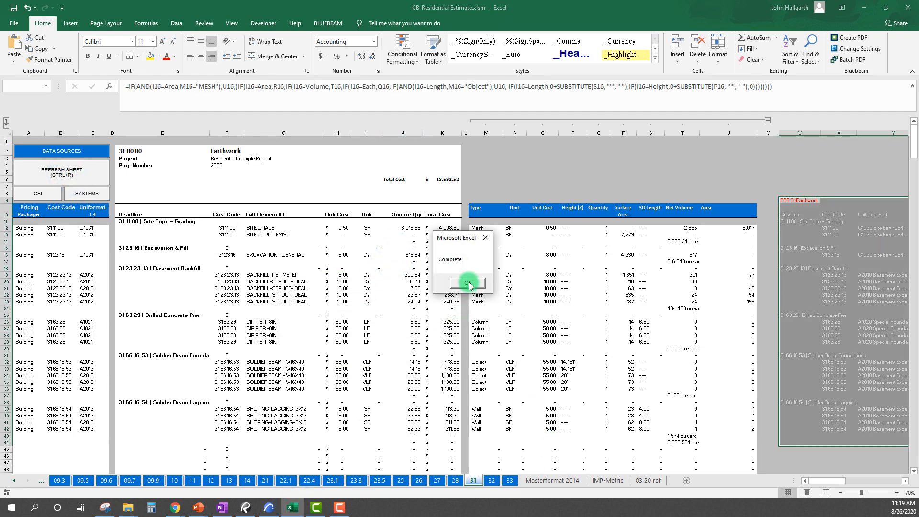
pyautogui.click(472, 280)
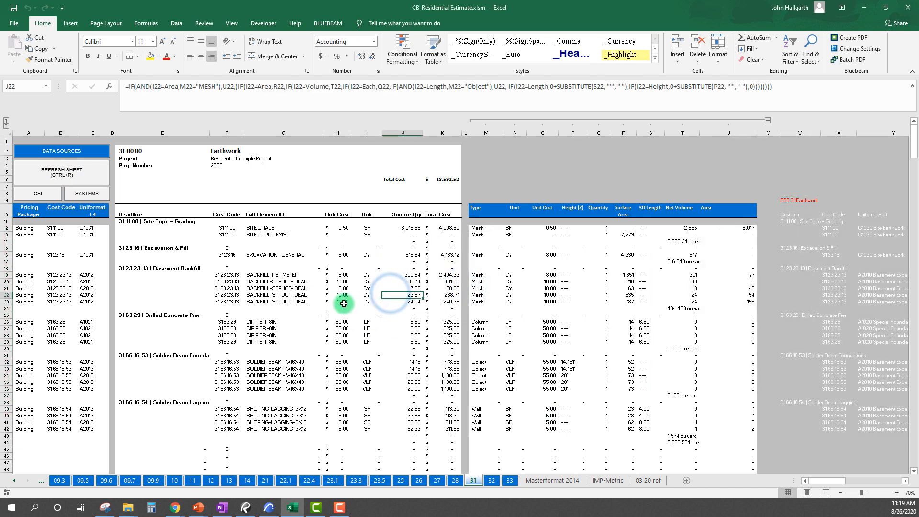
# Compare the Unit Cost values of the backfill rows in the estimate with the source columns beside it
pyautogui.click(335, 274)
pyautogui.moveTo(335, 274); pyautogui.dragTo(335, 302)
pyautogui.click(598, 320)
pyautogui.click(337, 275)
pyautogui.hotkey('ctrl', 'c')
pyautogui.moveTo(546, 274); pyautogui.dragTo(546, 301)
pyautogui.hotkey('ctrl', 'v')
pyautogui.click(566, 288)
# Examine the Excavation $, Haul $, Backfill $, Compaction $ and Earthwork $ / Volume (EXP) columns in the imported schedule data
pyautogui.keyDown('ctrl'); pyautogui.scroll(-1, 449, 279); pyautogui.keyUp('ctrl')
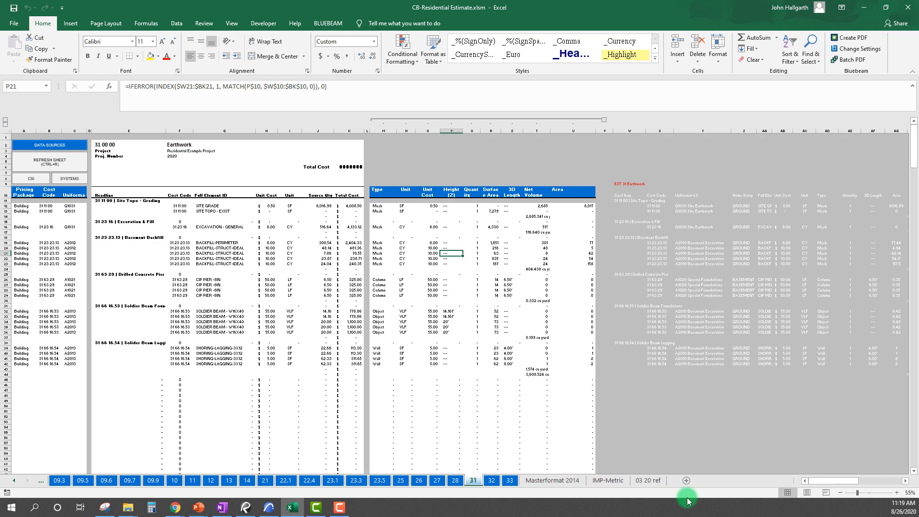
pyautogui.moveTo(811, 479); pyautogui.dragTo(855, 481)
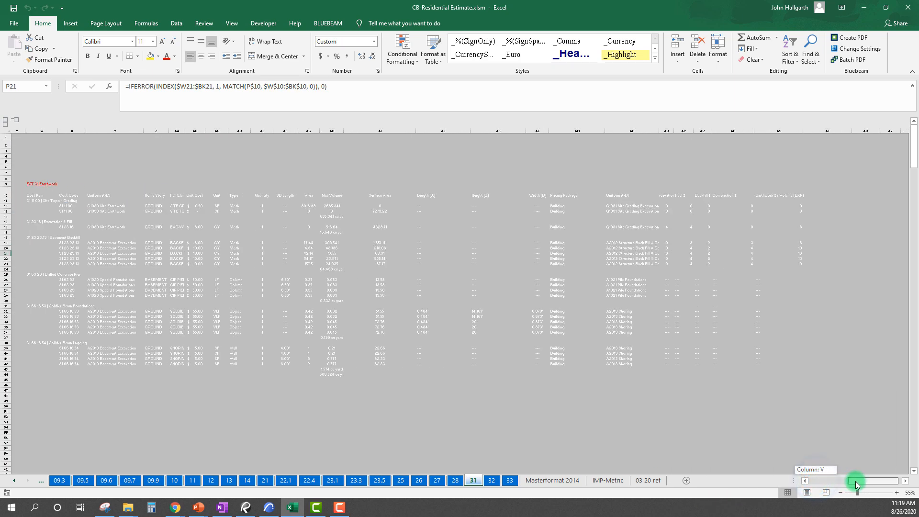
pyautogui.moveTo(671, 206); pyautogui.dragTo(787, 263)
pyautogui.click(785, 195)
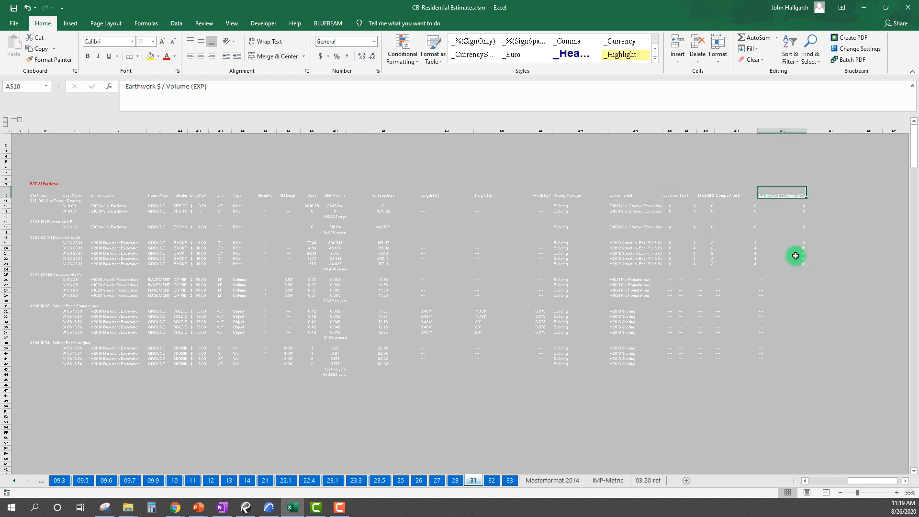
pyautogui.click(794, 131)
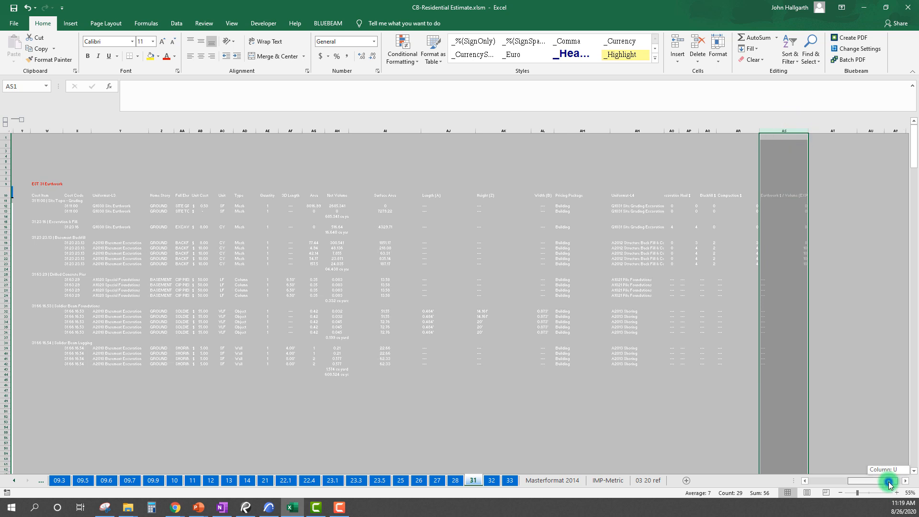
# Copy the header text Earthwork $ / Volume (EXP) from cell AS10 of the imported data
pyautogui.click(778, 201)
pyautogui.click(780, 196)
pyautogui.moveTo(126, 87); pyautogui.dragTo(256, 86)
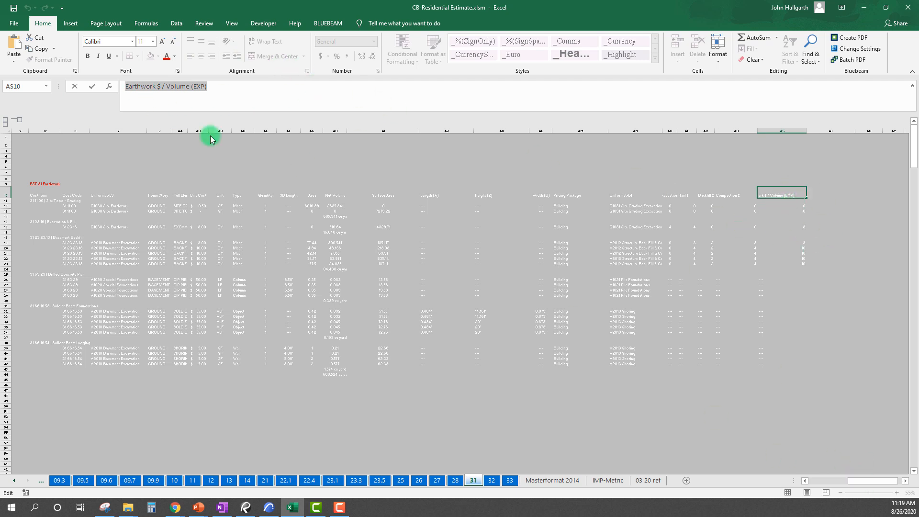
pyautogui.moveTo(875, 482); pyautogui.dragTo(832, 481)
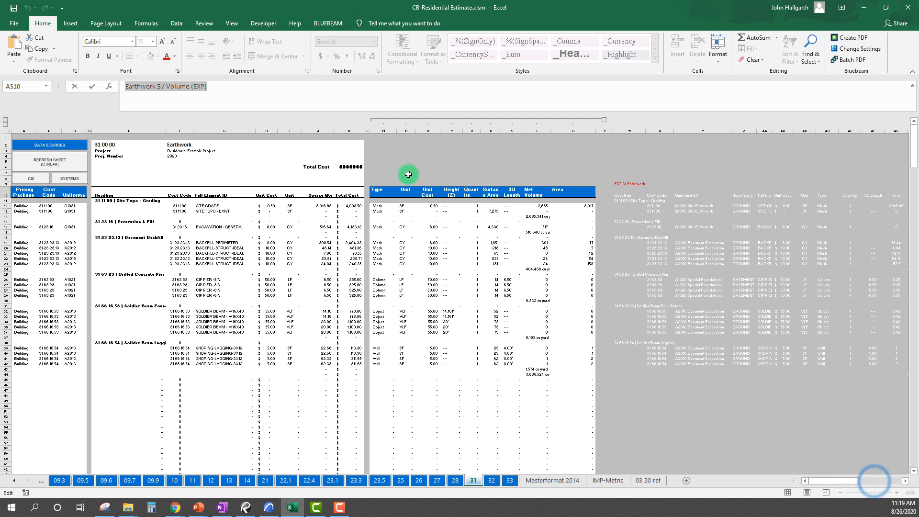
pyautogui.click(496, 402)
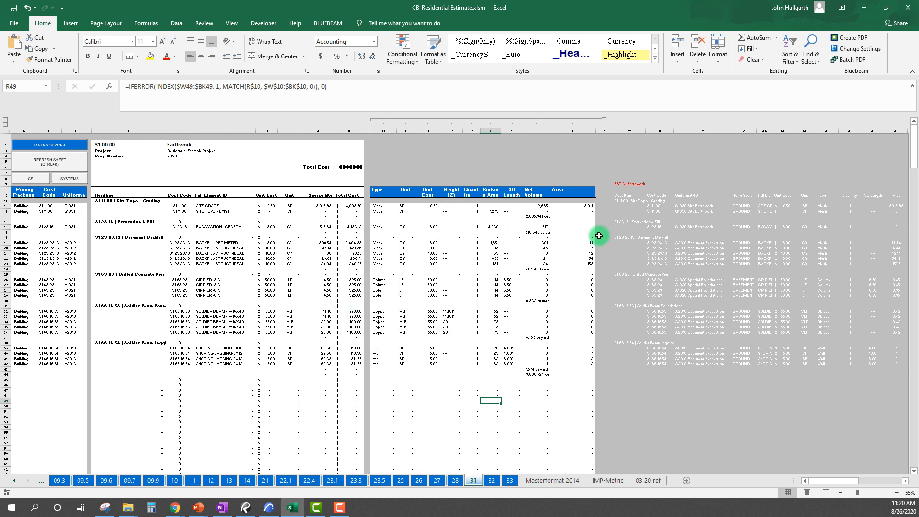
# Narrow the Area column U and insert a blank column P before Height (Z)
pyautogui.moveTo(598, 132); pyautogui.dragTo(577, 134)
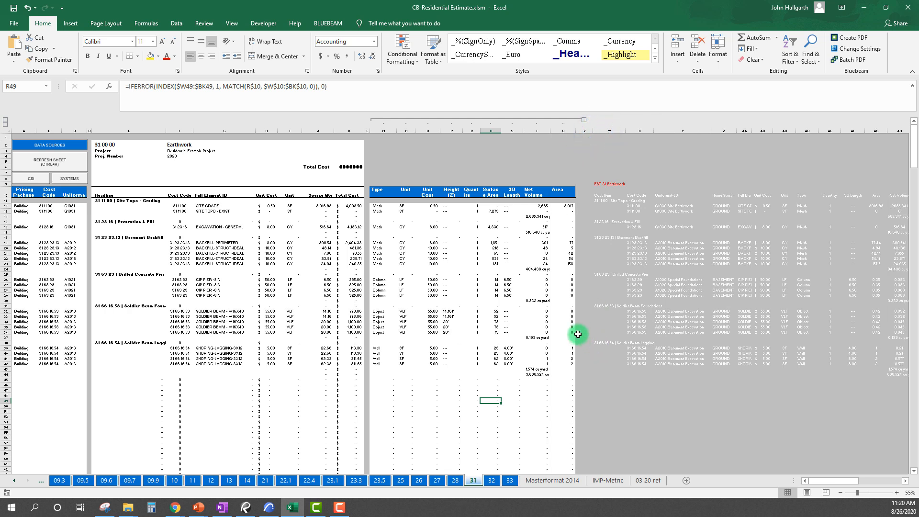
pyautogui.click(512, 286)
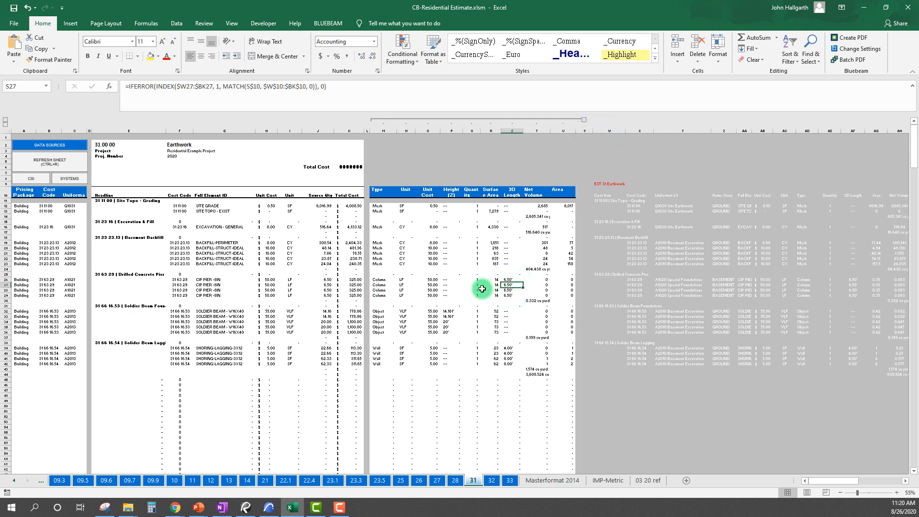
pyautogui.click(474, 285)
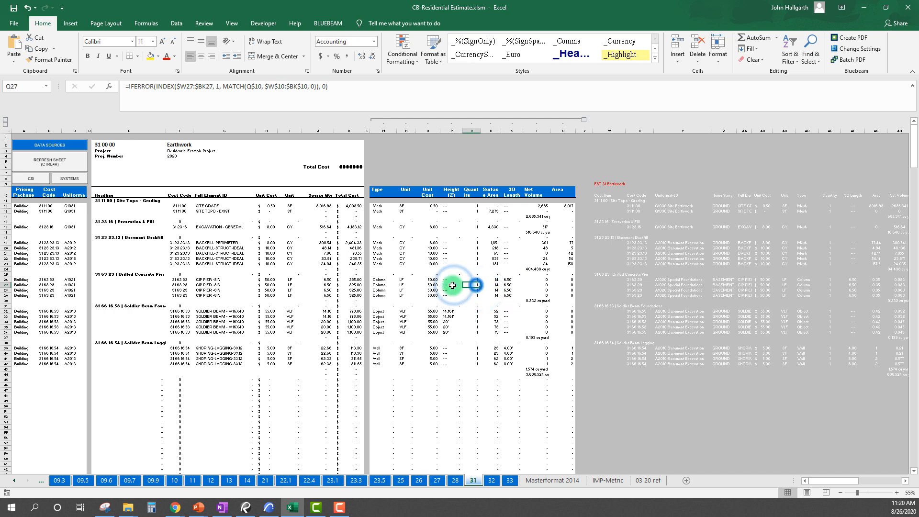
pyautogui.click(435, 290)
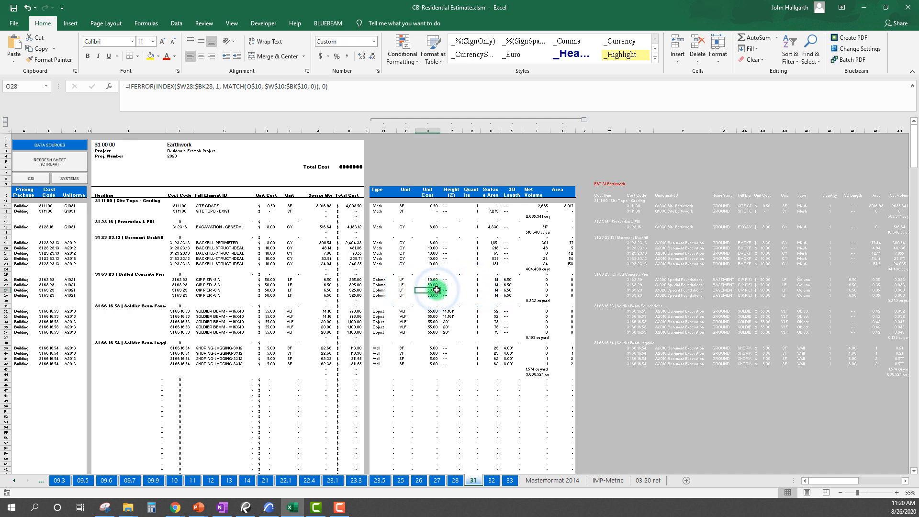
pyautogui.click(447, 131)
pyautogui.rightClick(447, 132)
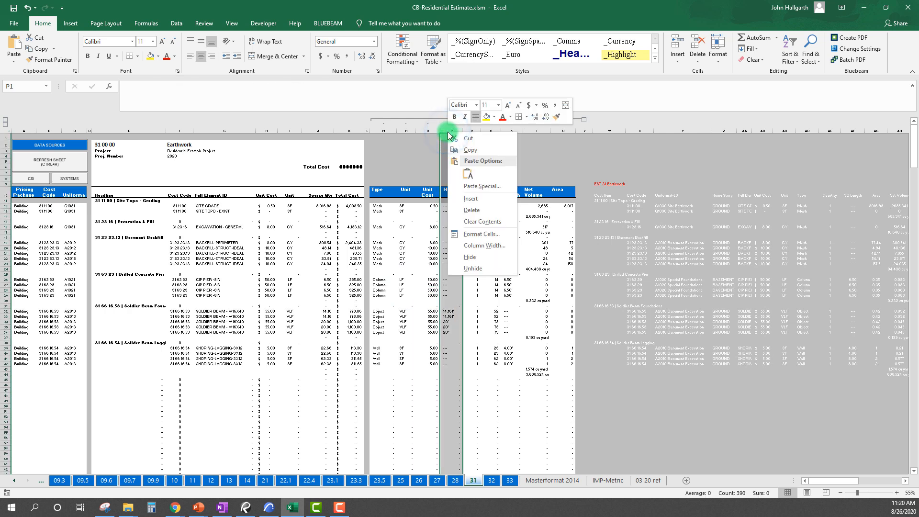
pyautogui.click(486, 198)
# Paste Earthwork $ / Volume (EXP) into P10 as the new column's header
pyautogui.click(453, 192)
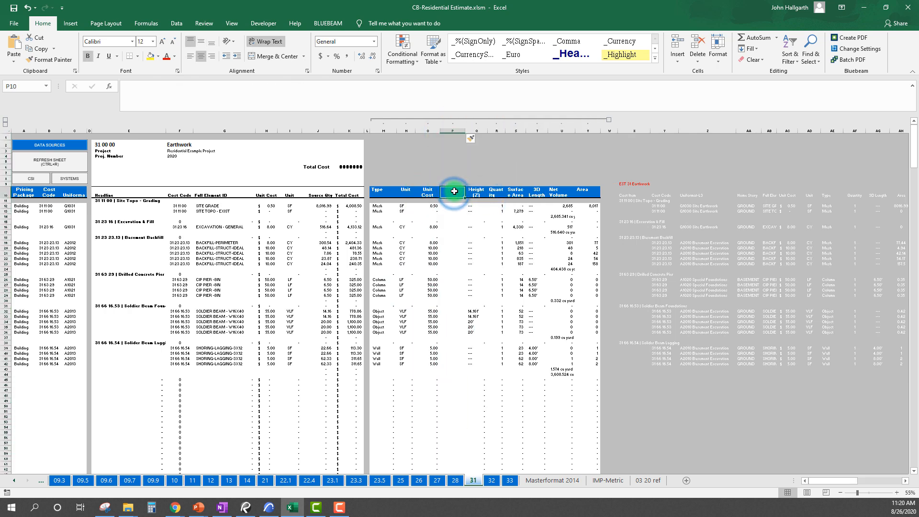
pyautogui.hotkey('ctrl', 'v')
pyautogui.click(515, 296)
# Extend the Unit Cost lookup formula from O12 into P12 and fill it down the Earthwork $ / Volume (EXP) column
pyautogui.click(430, 206)
pyautogui.moveTo(438, 209); pyautogui.dragTo(458, 207)
pyautogui.click(451, 223)
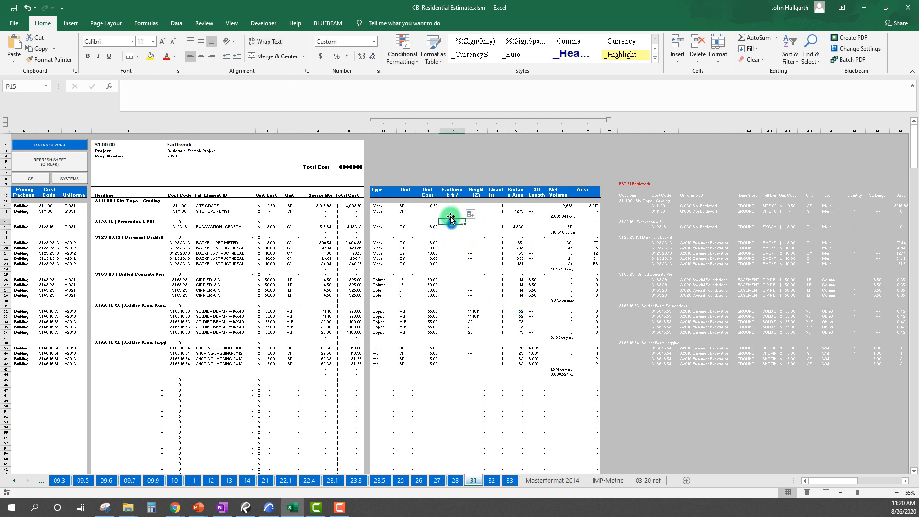
pyautogui.click(453, 207)
pyautogui.doubleClick(465, 208)
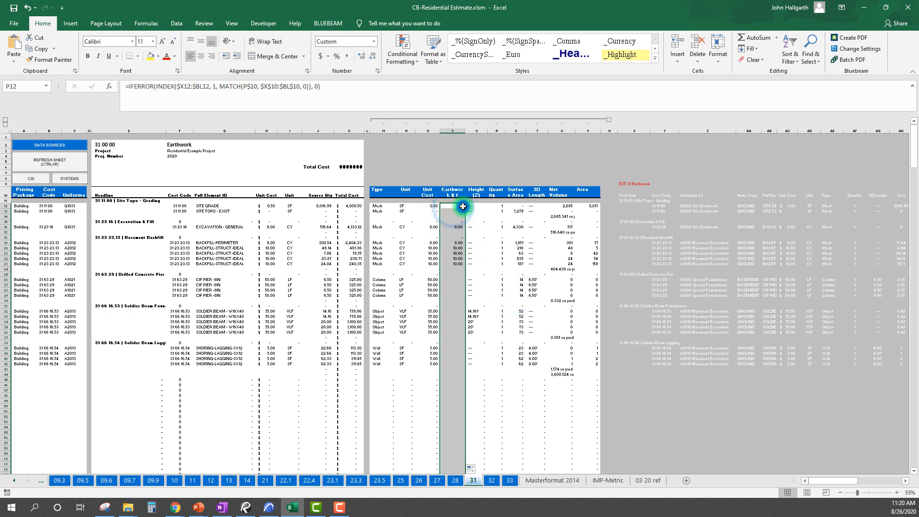
pyautogui.click(516, 379)
# Check the excavation and backfill values in the new column and locate the cell where the EST 31 Earthwork import starts
pyautogui.moveTo(459, 227); pyautogui.dragTo(460, 263)
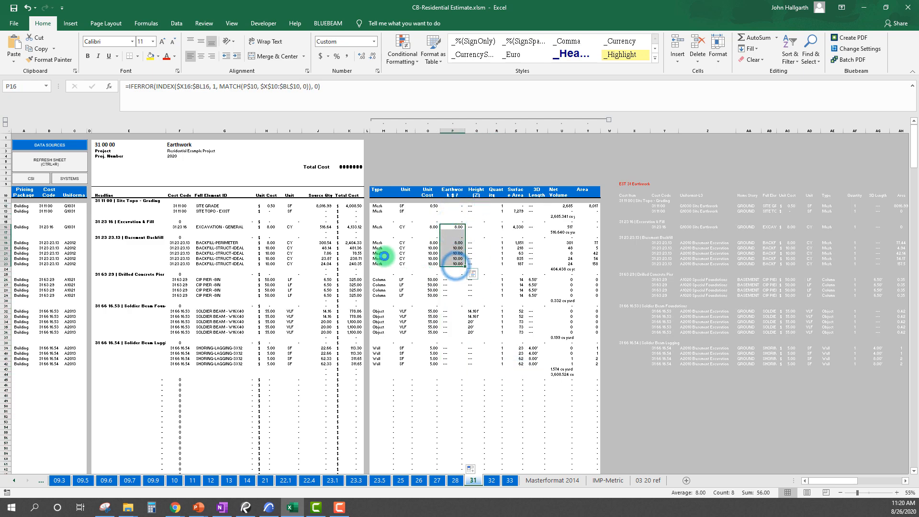
pyautogui.keyDown('ctrl'); pyautogui.scroll(1, 368, 250); pyautogui.keyUp('ctrl')
pyautogui.scroll(3, 369, 249)
pyautogui.click(699, 200)
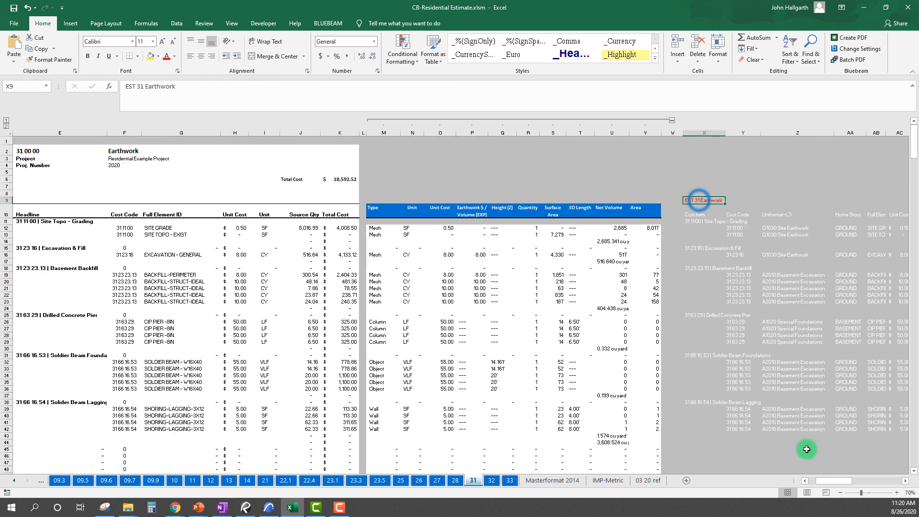
pyautogui.moveTo(842, 481); pyautogui.dragTo(833, 481)
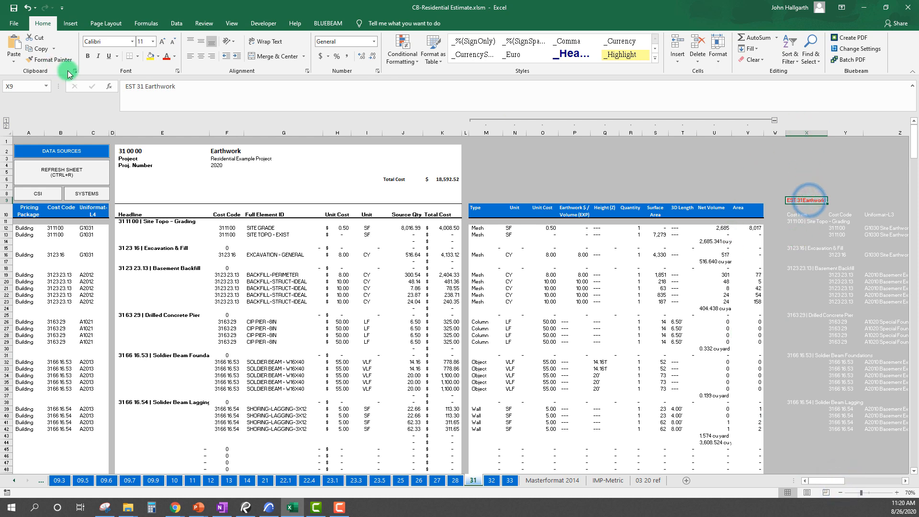
# On the Data Sources sheet, set the insertion cell for EST 31 Earthwork.xlsx to X9
pyautogui.click(60, 151)
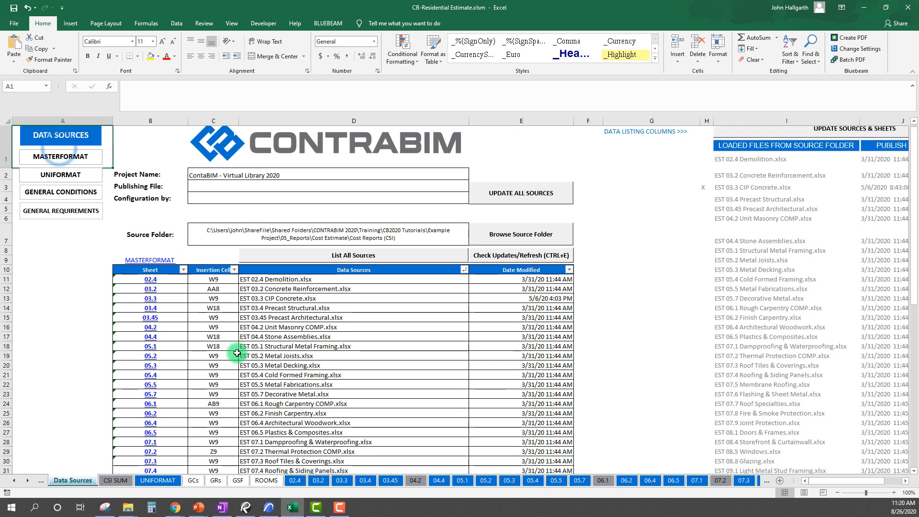
pyautogui.scroll(-10, 220, 371)
pyautogui.click(213, 409)
pyautogui.click(128, 86)
pyautogui.moveTo(128, 86); pyautogui.dragTo(126, 86)
pyautogui.write('X9')
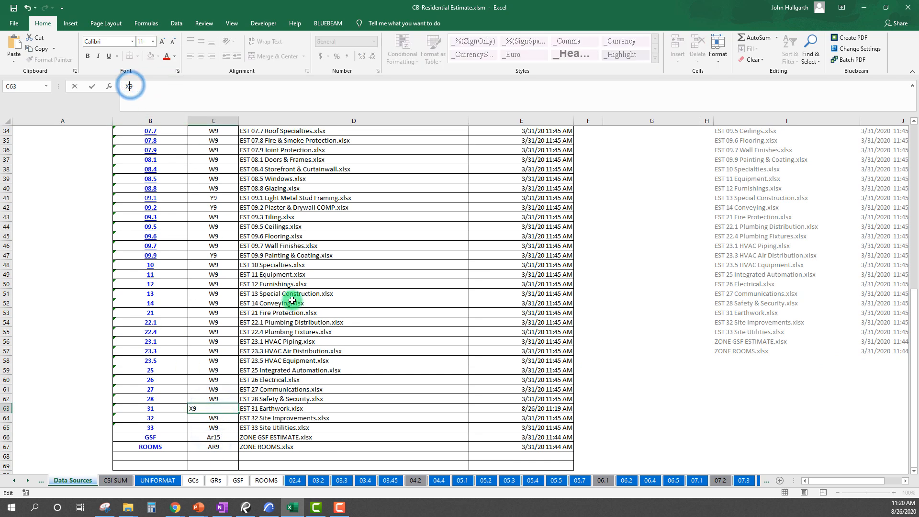
pyautogui.click(323, 331)
# Return to Earthwork sheet 31 and refresh it using the updated insertion cell
pyautogui.click(151, 408)
pyautogui.click(276, 283)
pyautogui.click(77, 172)
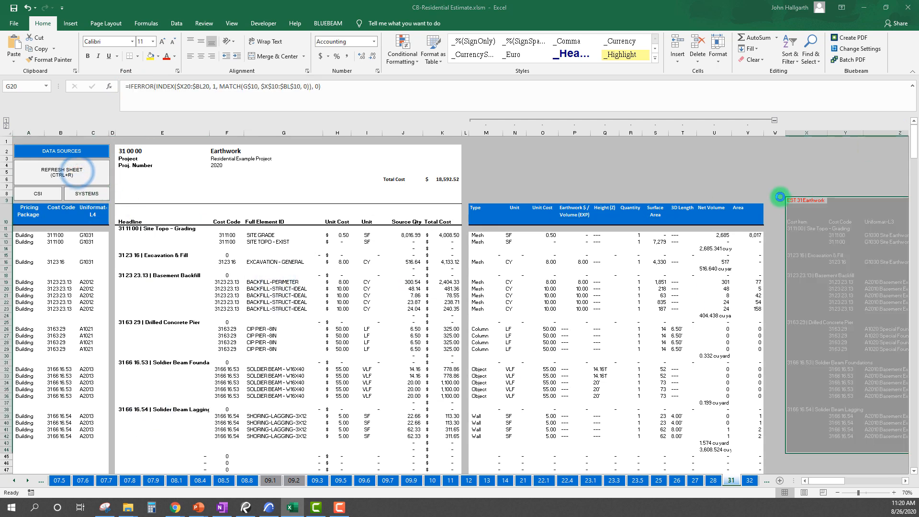
pyautogui.click(469, 283)
# Check the import's start cell and compare Unit Cost with Earthwork $ / Volume (EXP) for the backfill rows
pyautogui.click(816, 194)
pyautogui.click(573, 384)
pyautogui.click(546, 282)
pyautogui.moveTo(546, 282); pyautogui.dragTo(571, 309)
pyautogui.click(548, 301)
pyautogui.moveTo(547, 278); pyautogui.dragTo(579, 304)
pyautogui.click(576, 329)
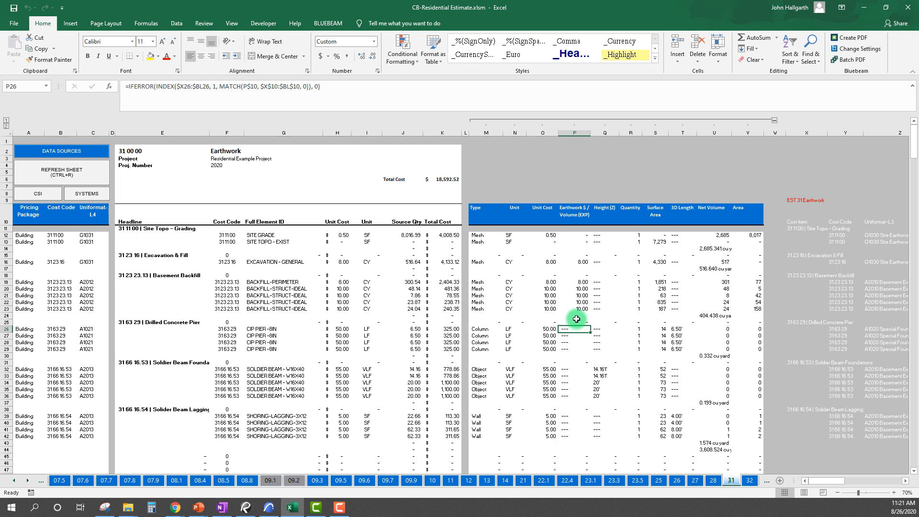
# Inspect the IFERROR/INDEX/MATCH lookup formula behind the EXCAVATION - GENERAL unit cost in H16 and leave it unedited
pyautogui.click(342, 263)
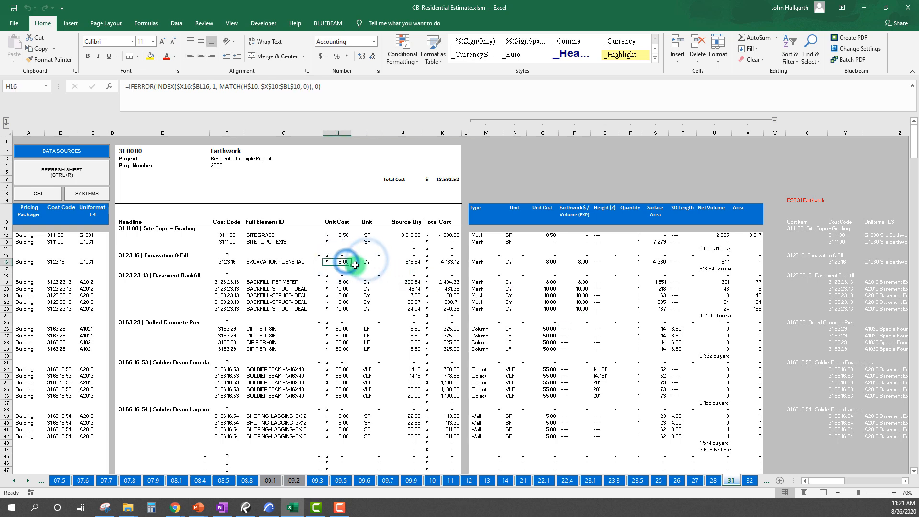
pyautogui.click(346, 87)
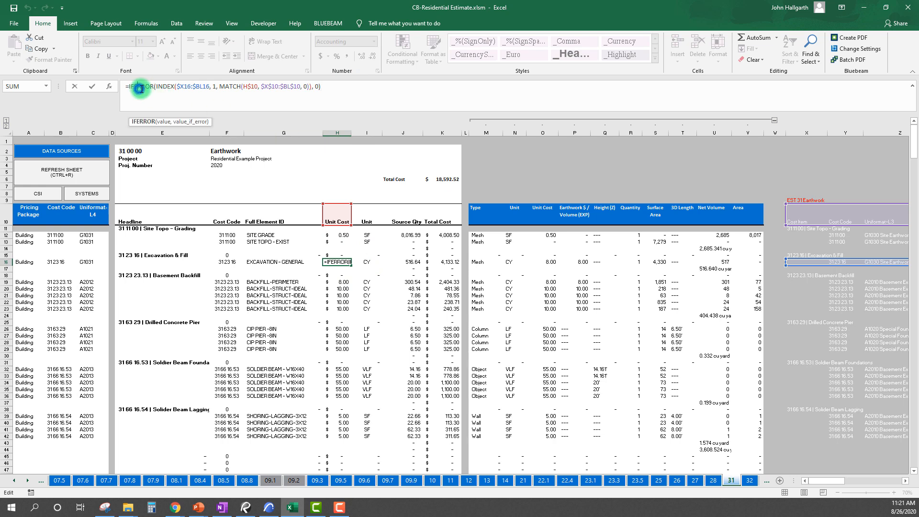
pyautogui.click(349, 96)
pyautogui.click(271, 87)
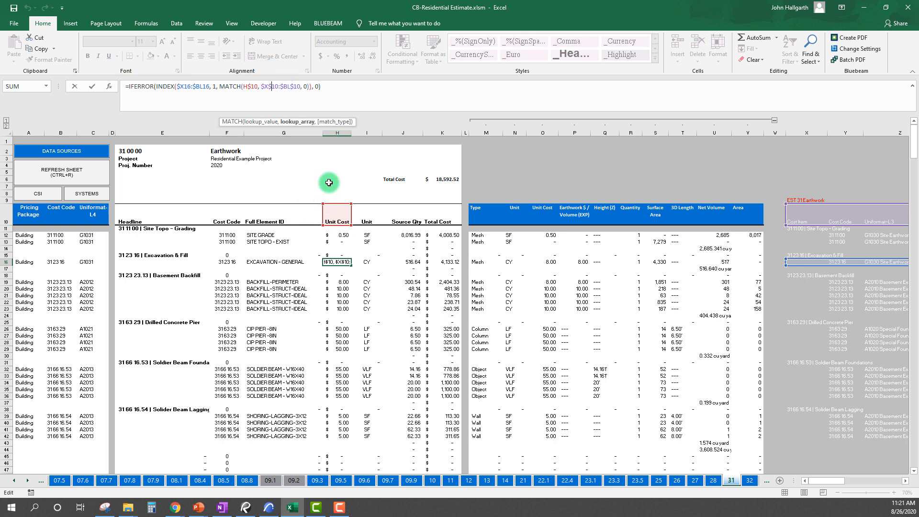
pyautogui.click(345, 236)
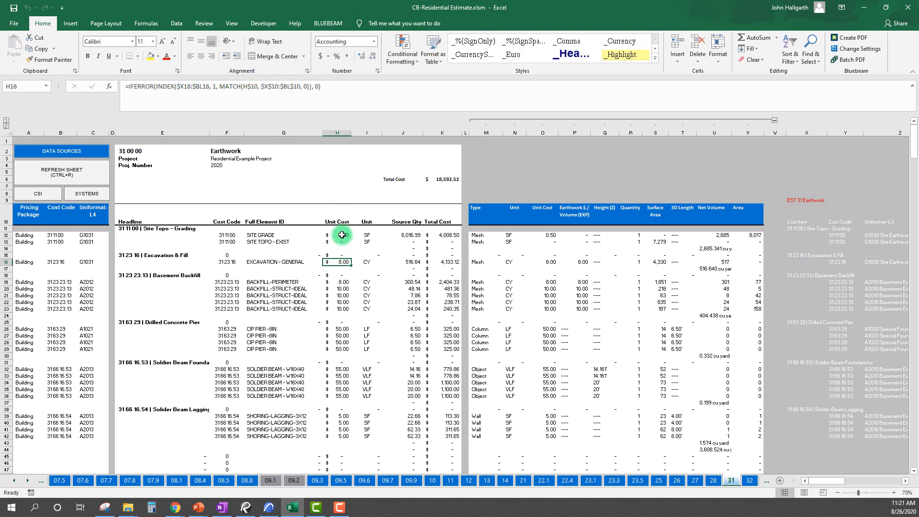
# Remove the IFERROR wrapper and its closing 0 argument from the SITE GRADE unit cost formula in H12, leaving the INDEX/MATCH lookup
pyautogui.click(344, 94)
pyautogui.click(158, 87)
pyautogui.moveTo(157, 87); pyautogui.dragTo(130, 88)
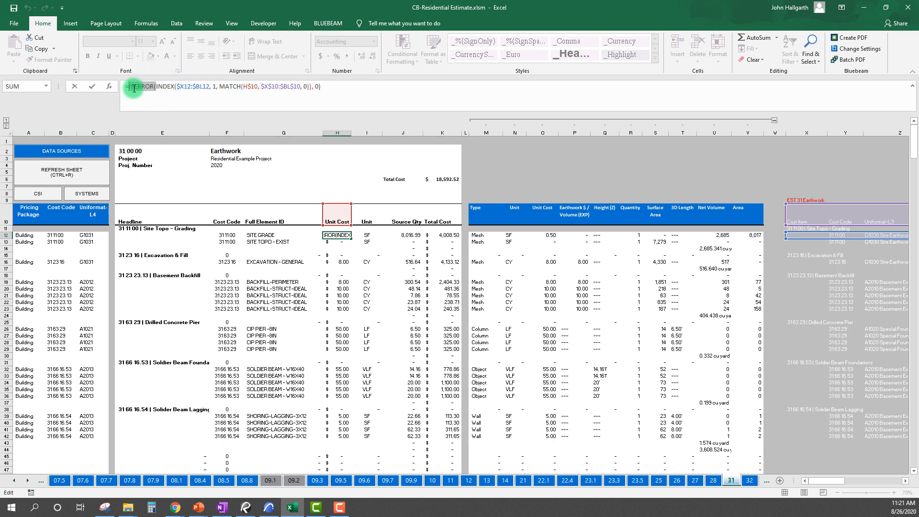
pyautogui.press('Delete')
pyautogui.press('BackSpace')
pyautogui.click(136, 89)
pyautogui.click(293, 87)
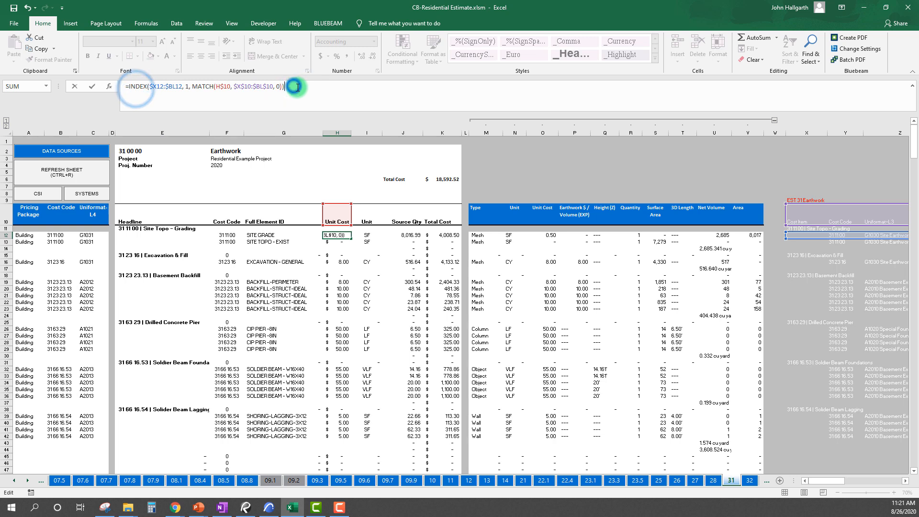
pyautogui.click(136, 89)
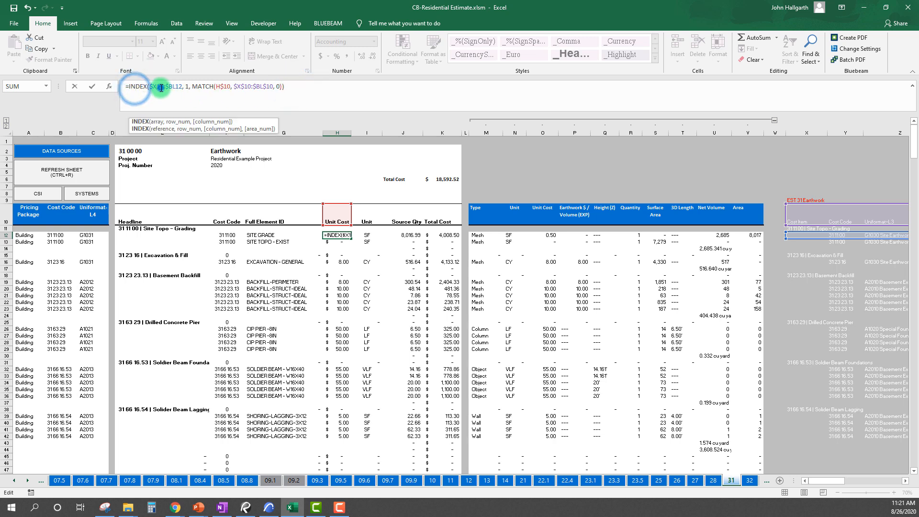
pyautogui.click(308, 86)
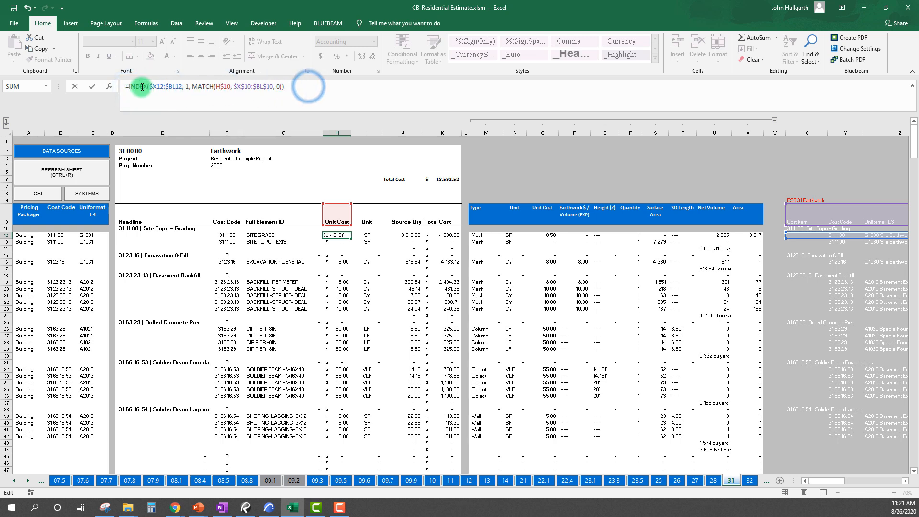
# Start an IF function ahead of the INDEX lookup in H12 with the logical test I12=Volume
pyautogui.write('I')
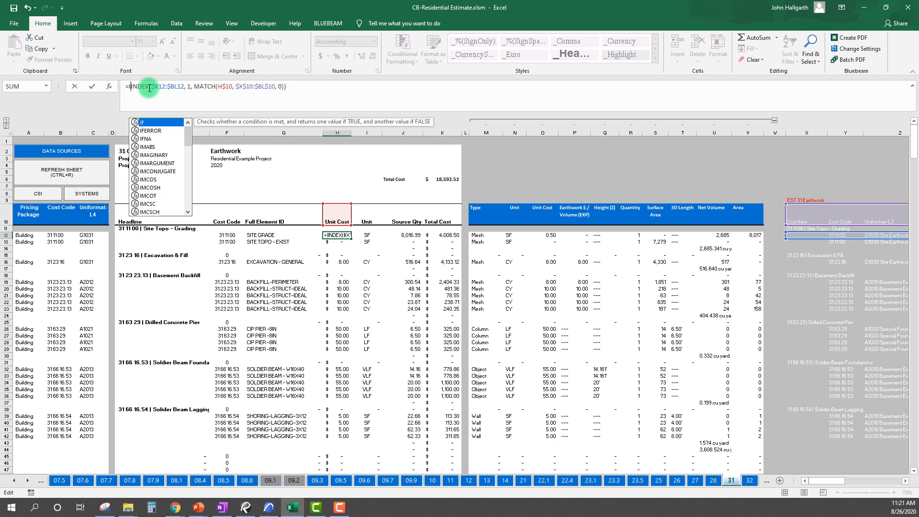
pyautogui.write('F')
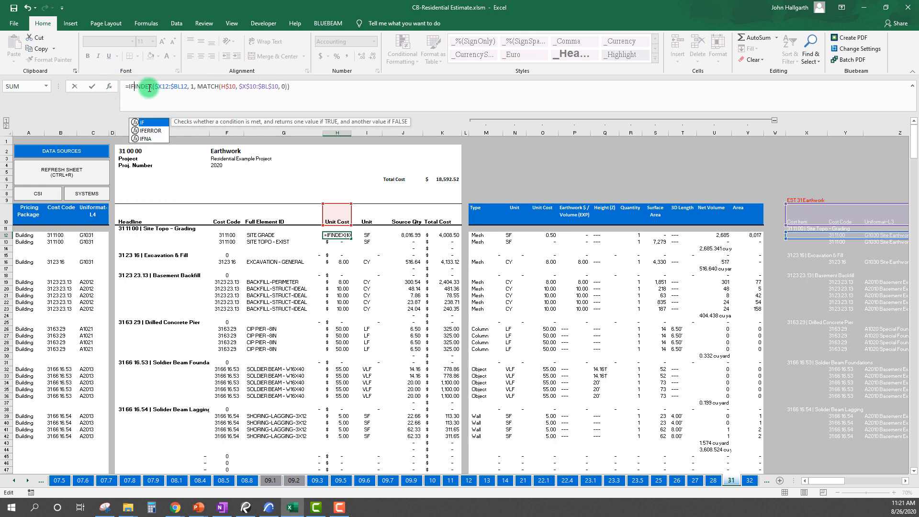
pyautogui.write('9')
pyautogui.press('BackSpace')
pyautogui.write('(')
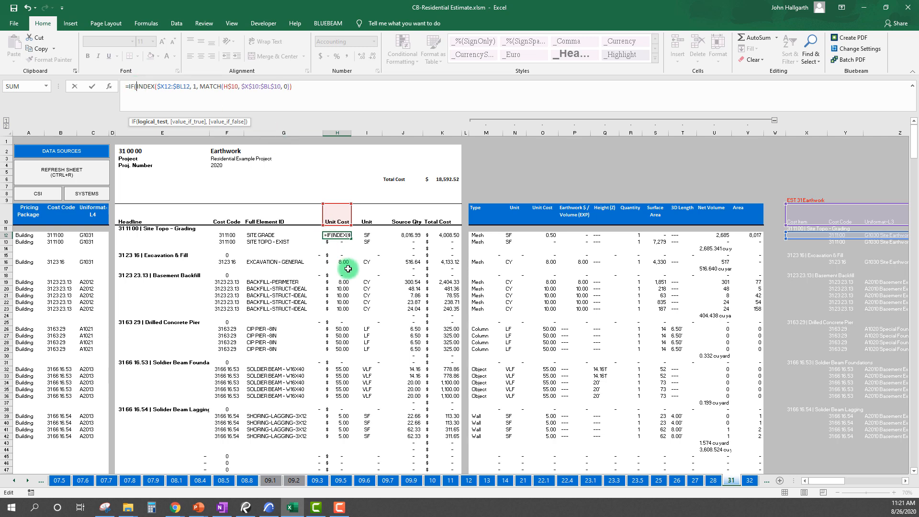
pyautogui.click(368, 236)
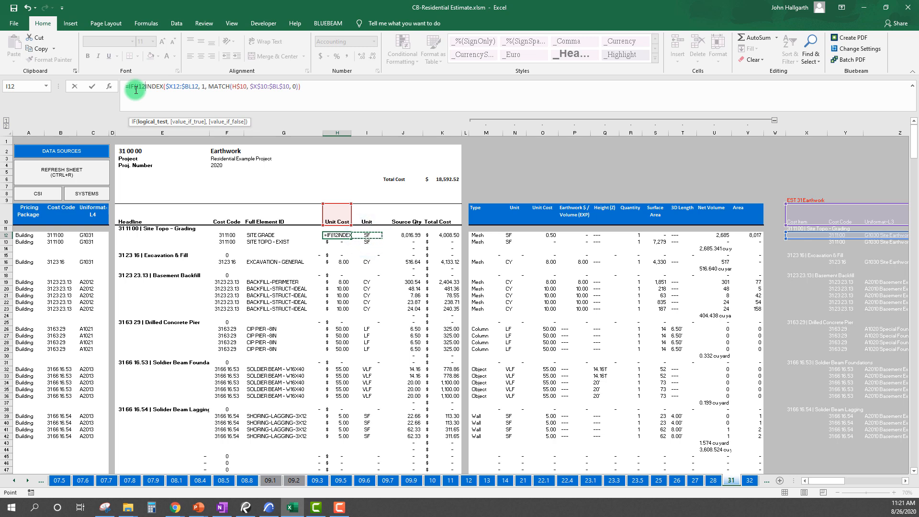
pyautogui.write('=')
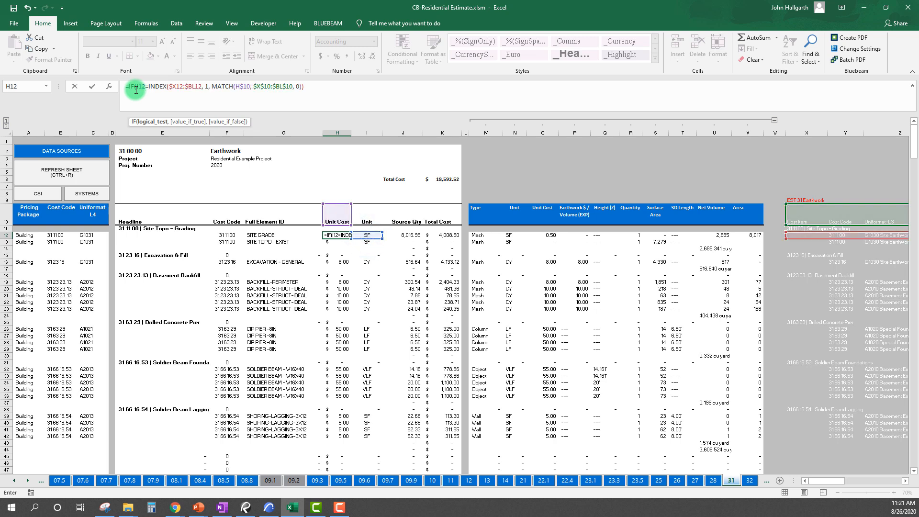
pyautogui.write('volume')
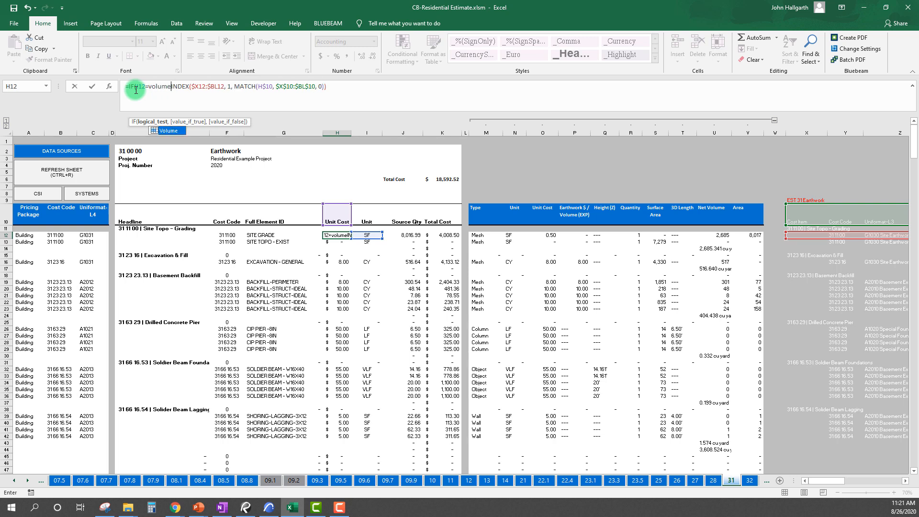
pyautogui.write('"')
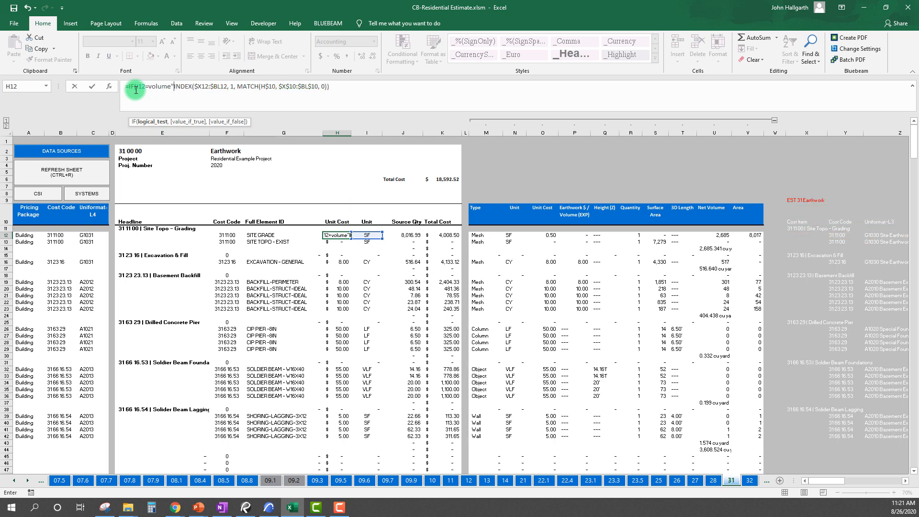
pyautogui.press('BackSpace')
pyautogui.write(',')
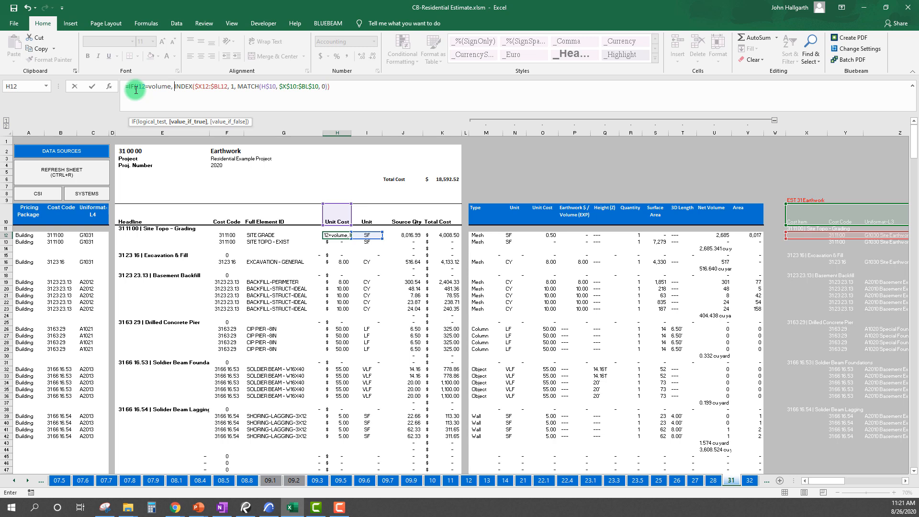
# Use P12 (Earthwork $ / Volume) as the value if true, keep the INDEX lookup as the value if false, and enter the formula
pyautogui.click(577, 234)
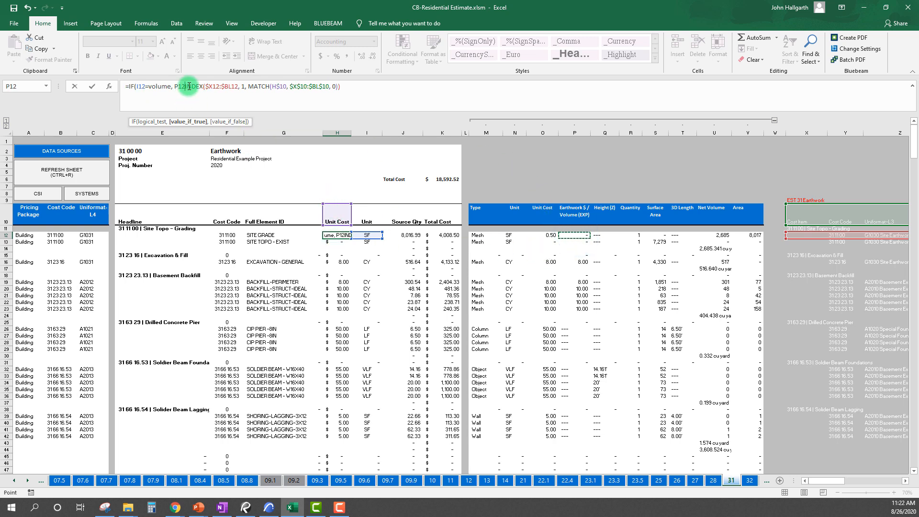
pyautogui.write(',')
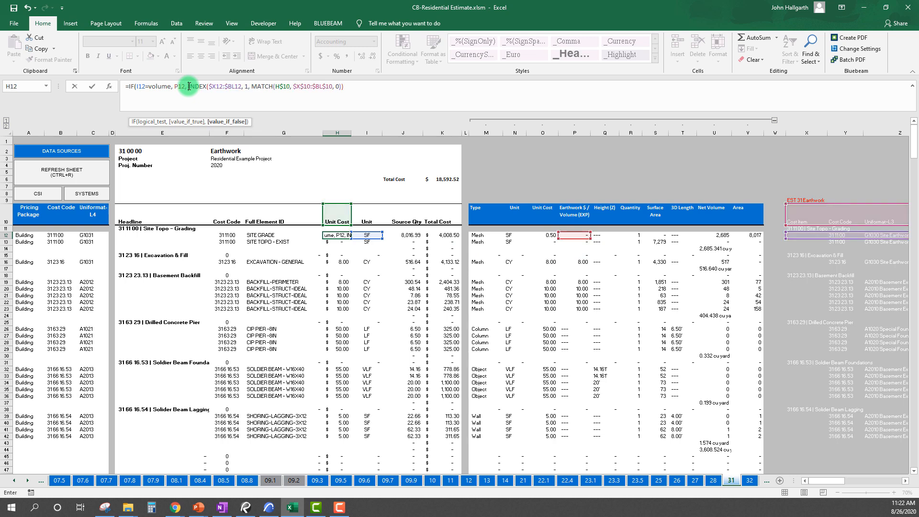
pyautogui.click(200, 86)
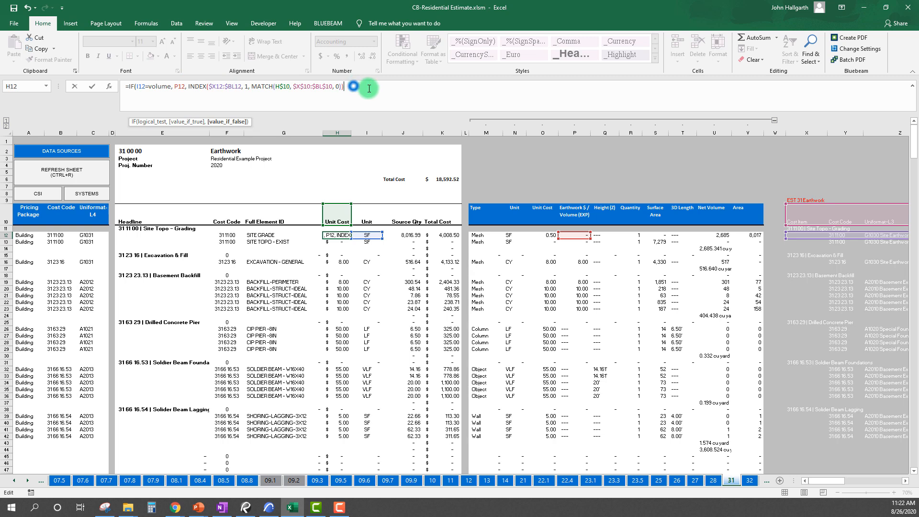
pyautogui.write(')')
pyautogui.press('Return')
# Fill the H12 formula down the Unit Cost column and compare the backfill rows with their imported unit cost and Earthwork $ / Volume values
pyautogui.click(343, 236)
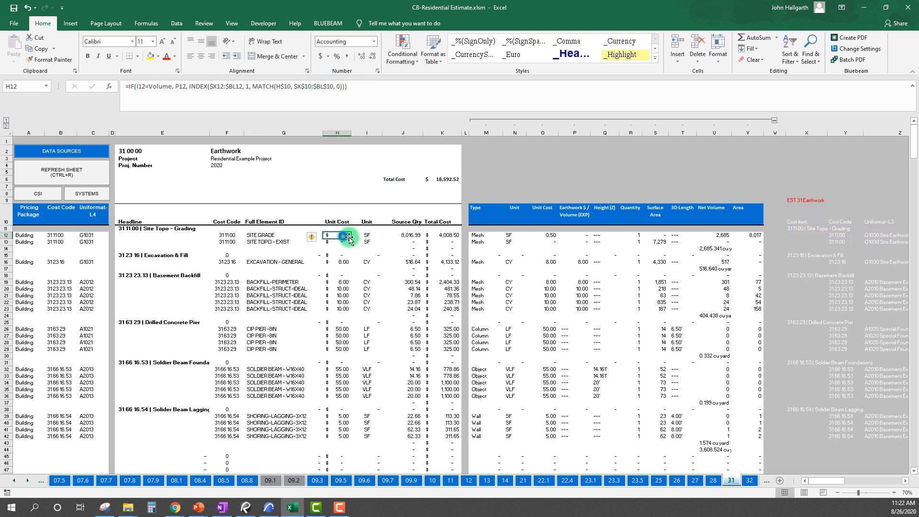
pyautogui.doubleClick(352, 240)
pyautogui.click(342, 296)
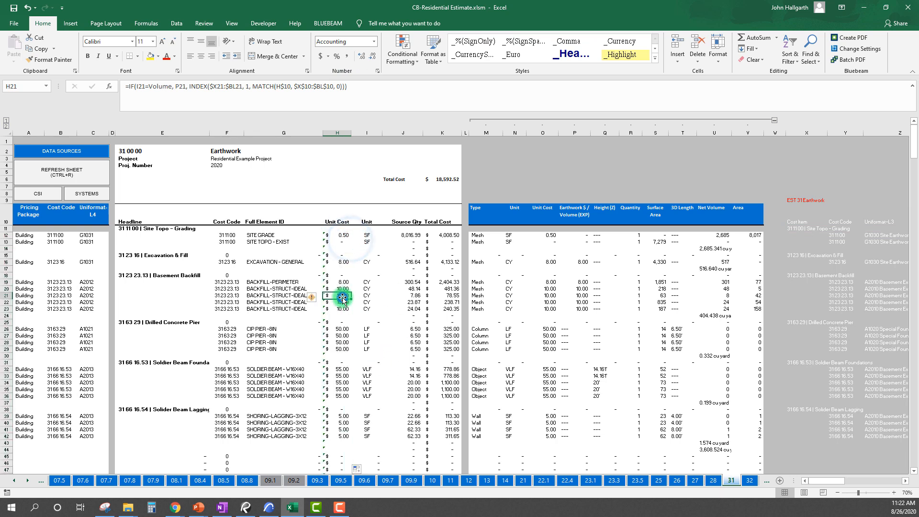
pyautogui.click(585, 283)
pyautogui.click(550, 281)
pyautogui.click(582, 283)
pyautogui.click(555, 281)
# In ARCHICAD, set Backfill $ to 4 for the first BACKFILL-STRUCT-IDEAL row and publish the EST 31 Earthwork schedule
pyautogui.click(269, 509)
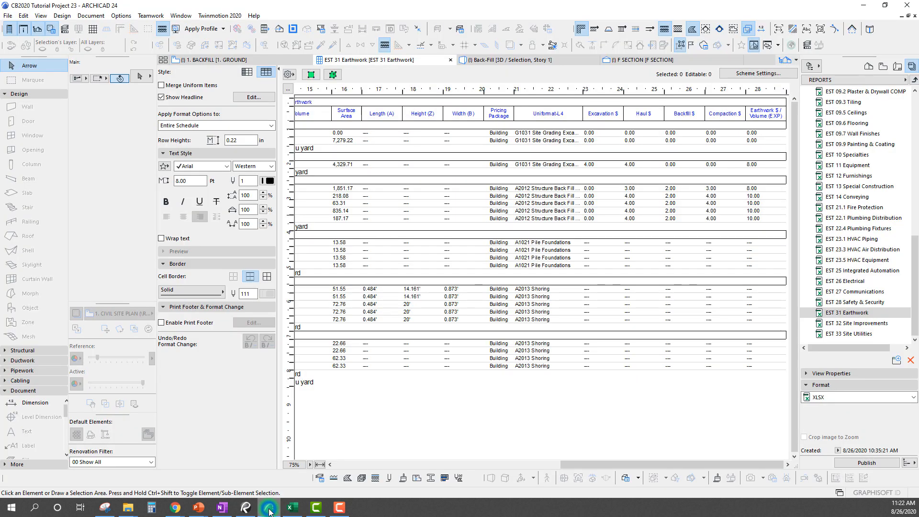
pyautogui.click(635, 199)
pyautogui.click(642, 195)
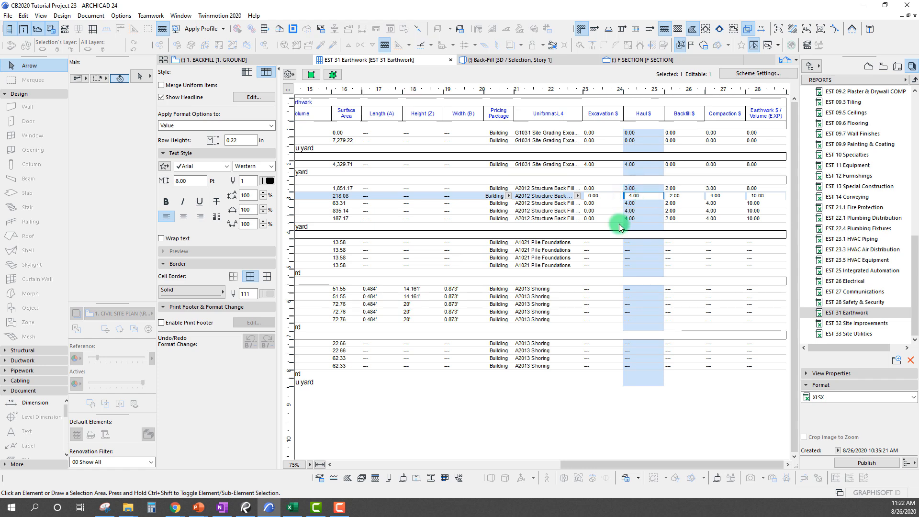
pyautogui.click(687, 197)
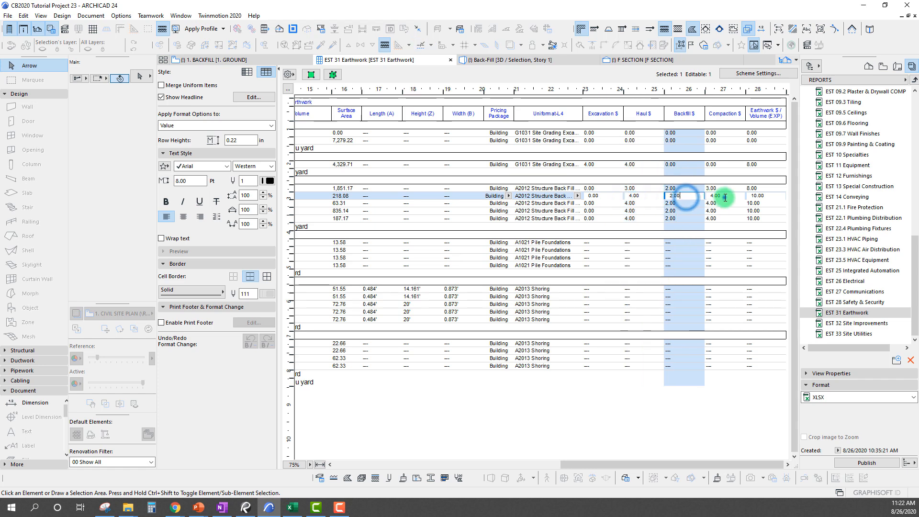
pyautogui.click(725, 198)
pyautogui.click(681, 197)
pyautogui.moveTo(687, 196); pyautogui.dragTo(634, 205)
pyautogui.write('4')
pyautogui.click(692, 234)
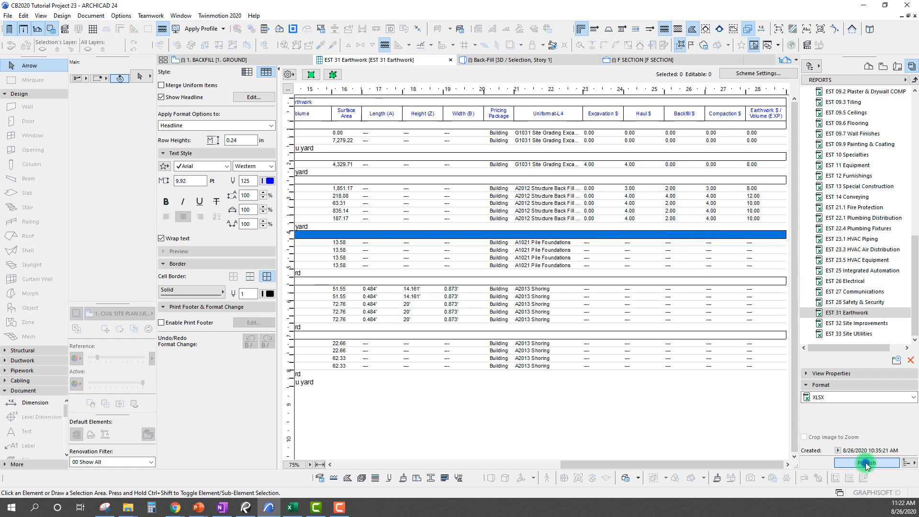
pyautogui.click(546, 274)
# Switch back to the Excel estimate and refresh Earthwork sheet 31 with the republished schedule data
pyautogui.click(293, 505)
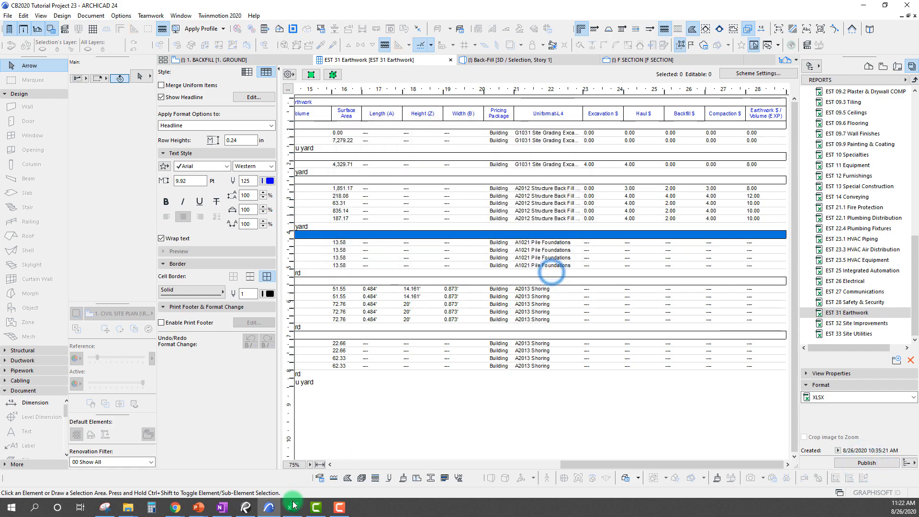
pyautogui.click(253, 352)
pyautogui.click(63, 152)
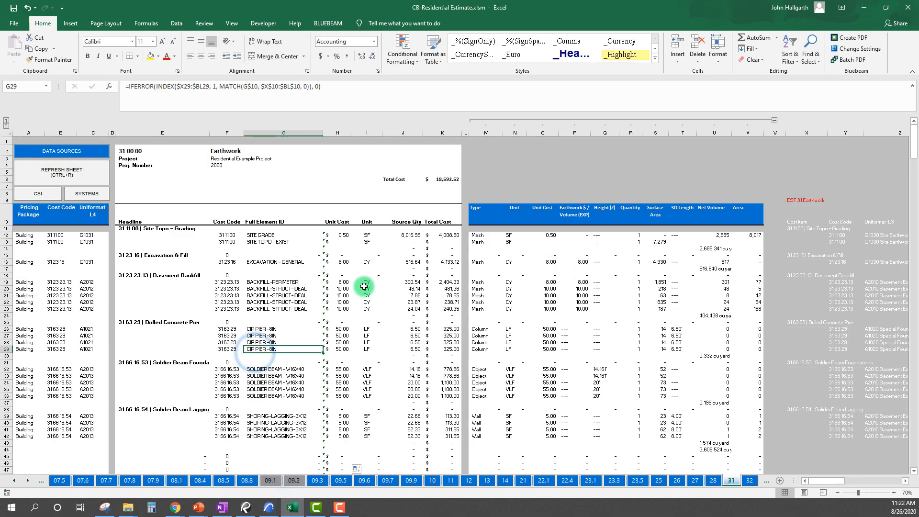
pyautogui.click(61, 173)
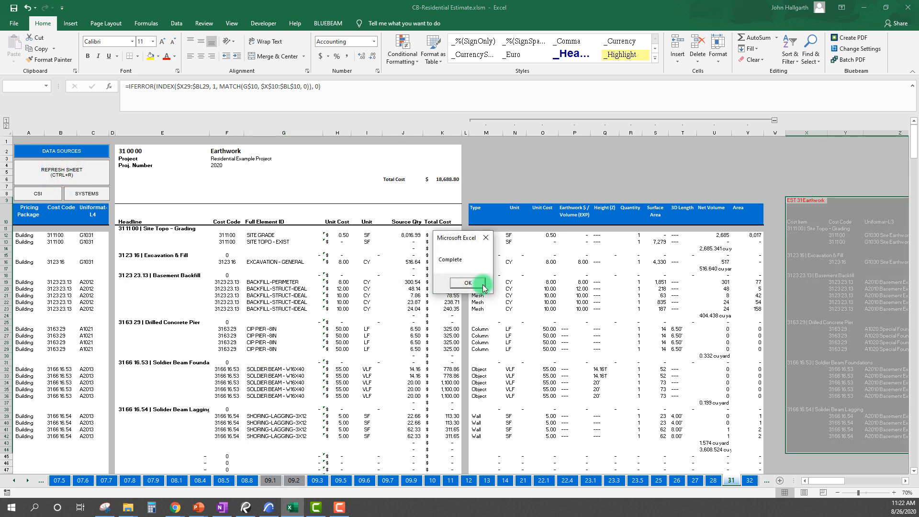
pyautogui.click(483, 286)
# Inspect the IF/INDEX unit cost formula in H20 for the first BACKFILL-STRUCT-IDEAL row and compare it with H12
pyautogui.click(340, 288)
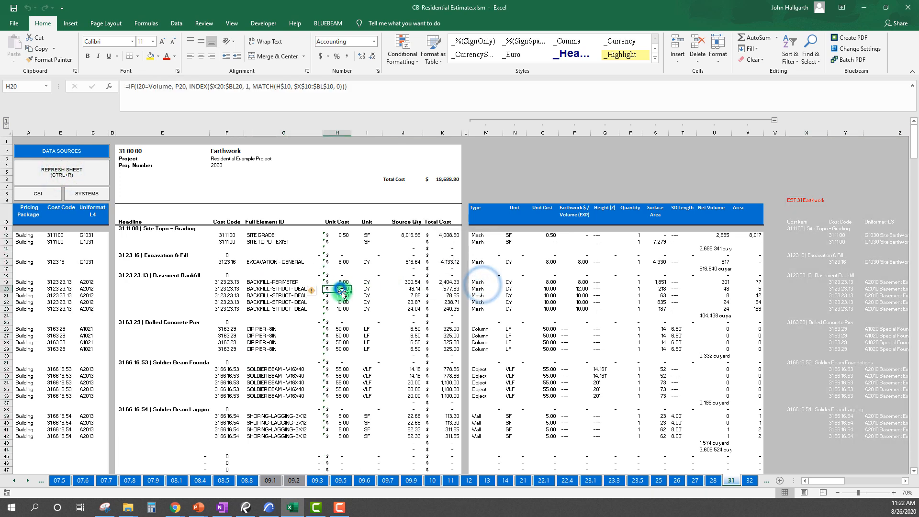
pyautogui.click(375, 97)
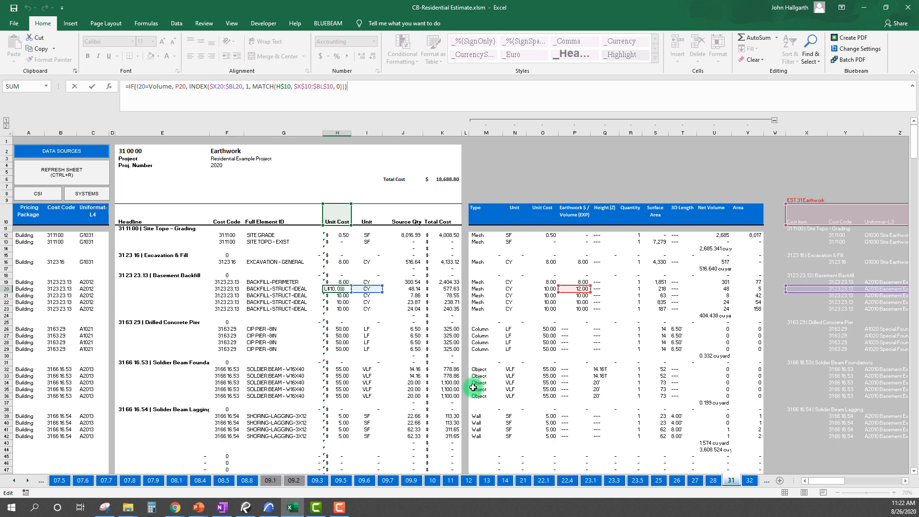
pyautogui.hotkey('ctrl', 'Return')
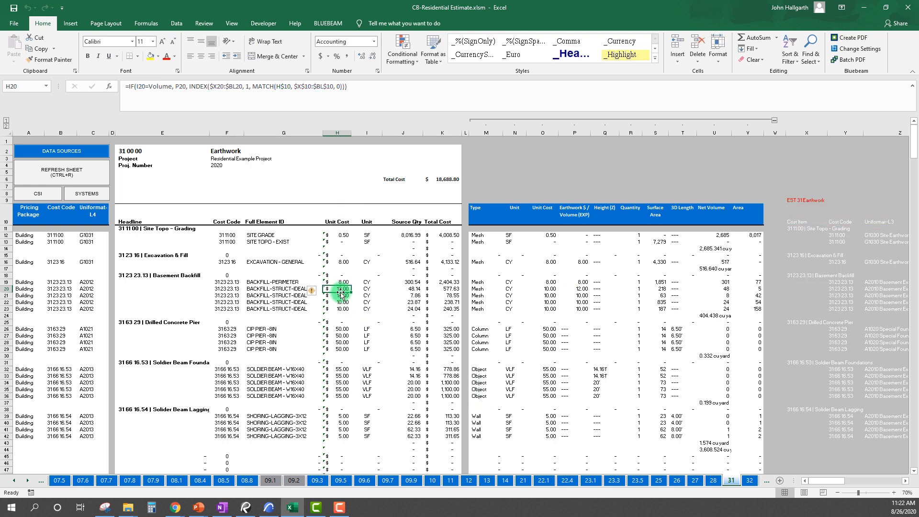
pyautogui.click(335, 236)
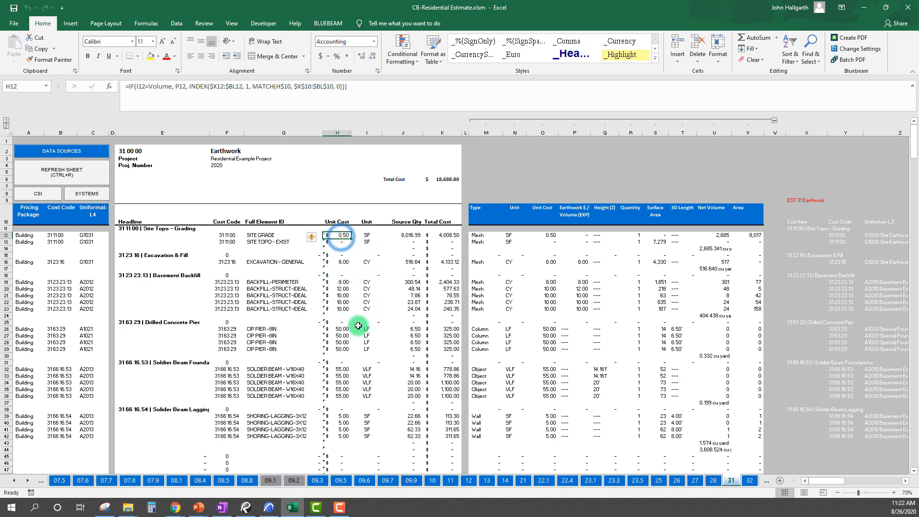
pyautogui.click(343, 288)
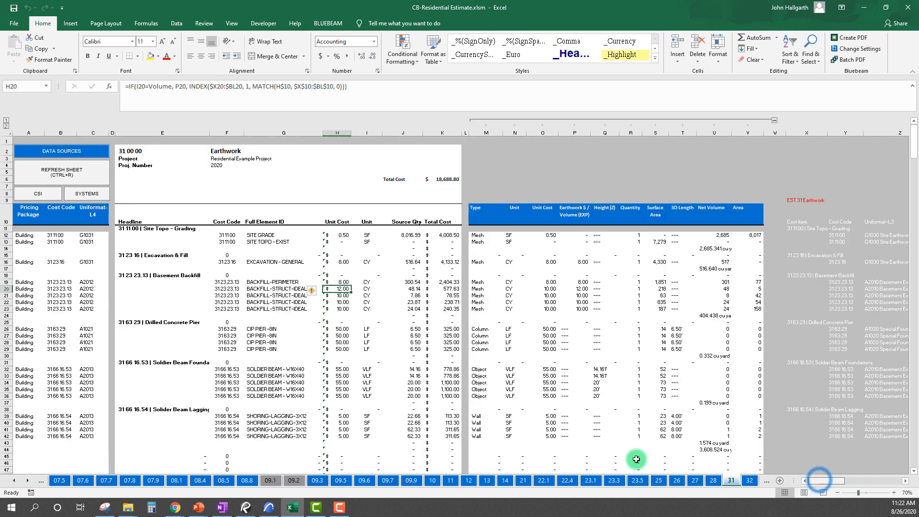
# Review the refreshed Earthwork sheet's line items, unit costs and totals at a larger zoom
pyautogui.click(259, 335)
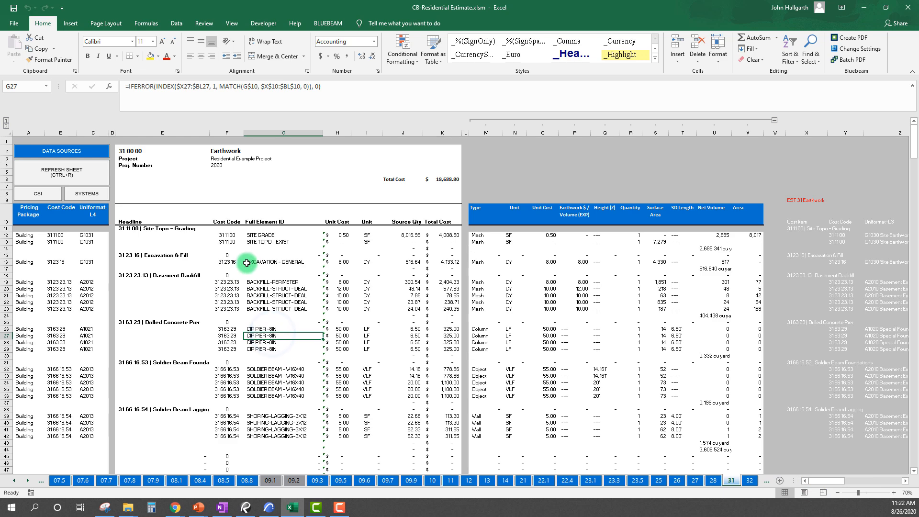
pyautogui.keyDown('ctrl'); pyautogui.scroll(1, 205, 272); pyautogui.keyUp('ctrl')
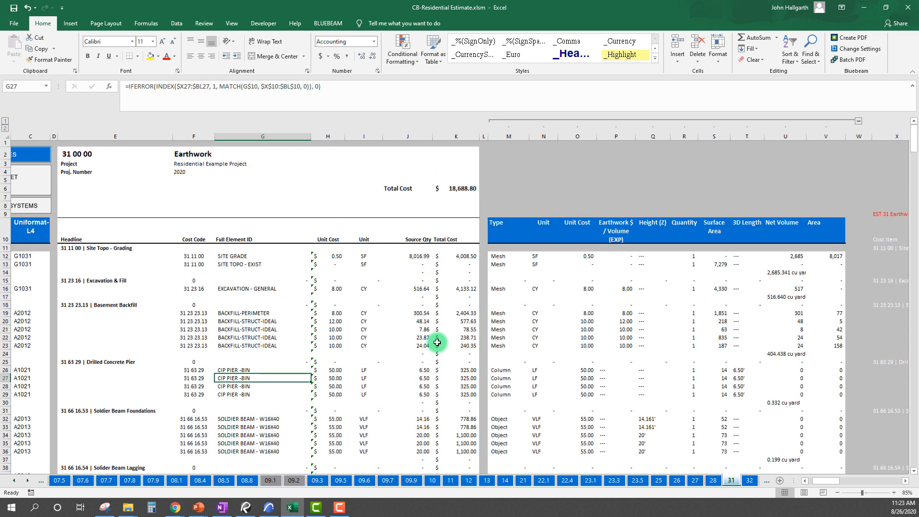
pyautogui.moveTo(833, 483); pyautogui.dragTo(786, 486)
pyautogui.click(401, 333)
pyautogui.scroll(-3, 314, 301)
pyautogui.scroll(3, 311, 299)
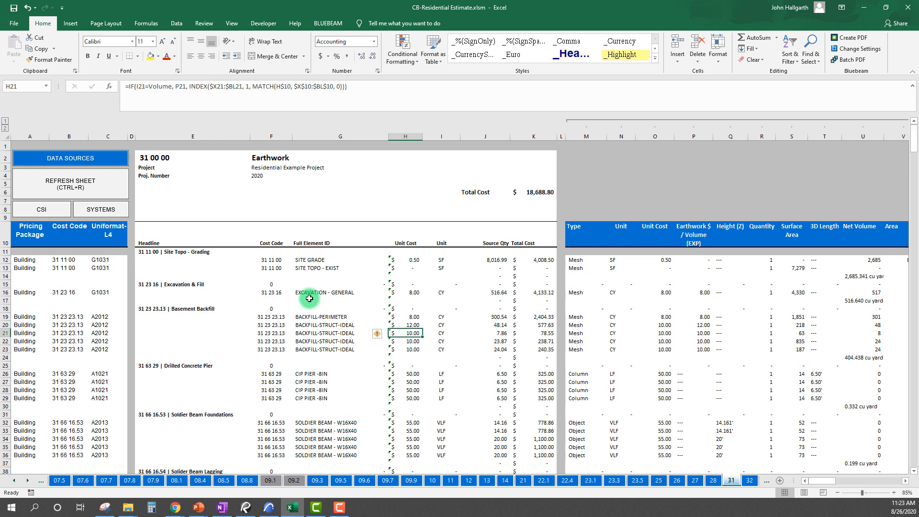
pyautogui.scroll(-5, 309, 298)
pyautogui.scroll(5, 316, 280)
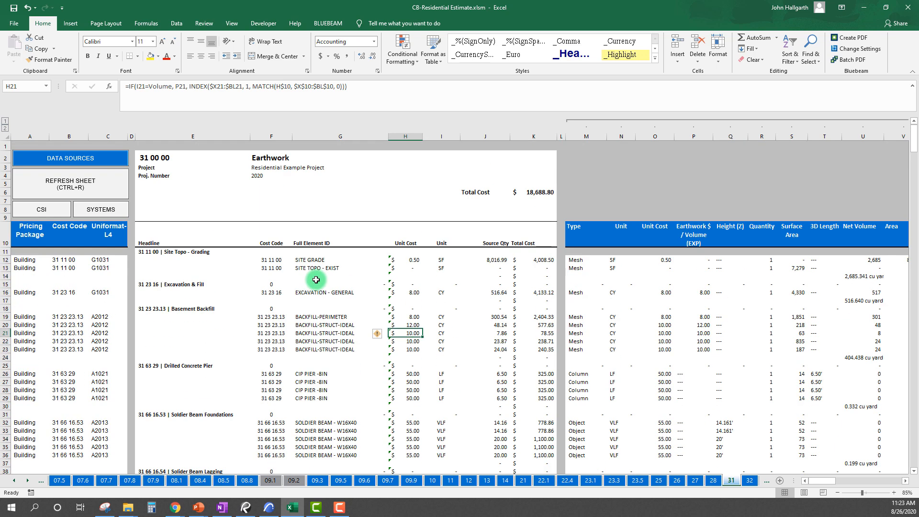
# Switch to ARCHICAD and view the first columns of the EST 31 Earthwork schedule
pyautogui.moveTo(265, 512)
pyautogui.click(266, 475)
pyautogui.click(517, 426)
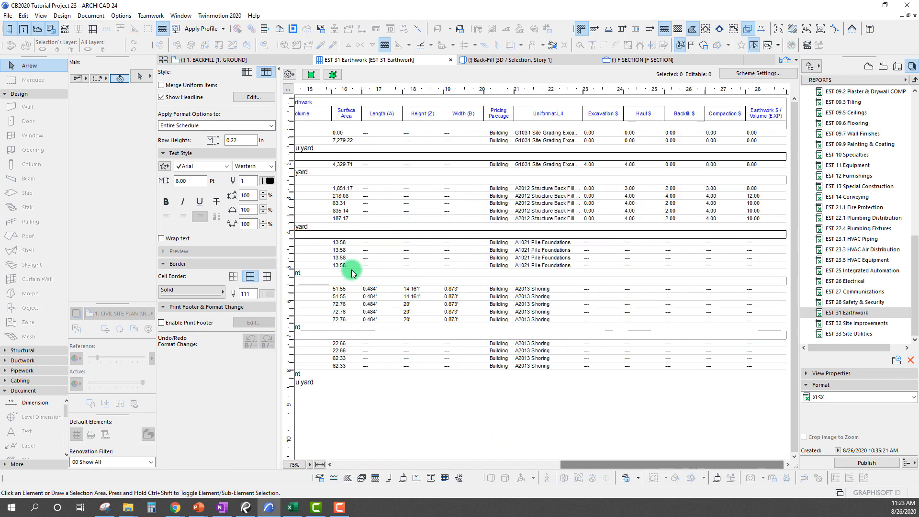
pyautogui.moveTo(581, 465); pyautogui.dragTo(327, 464)
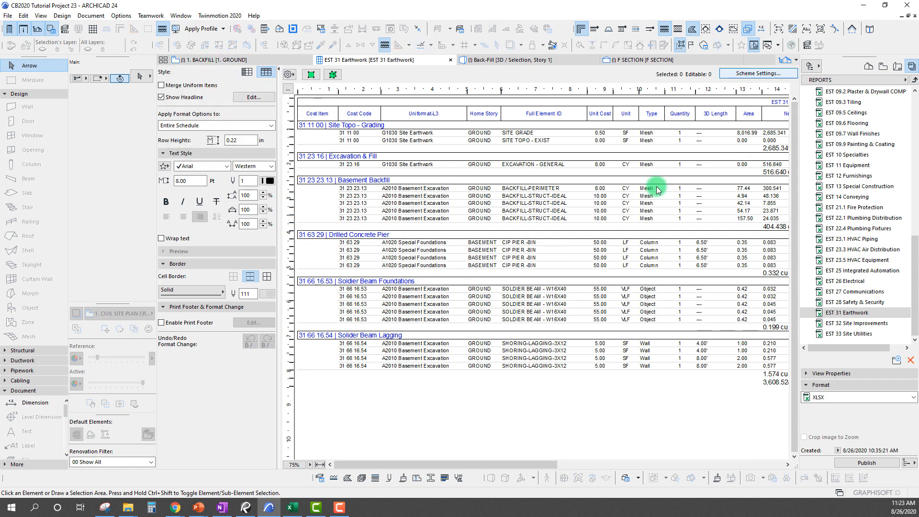
# Examine the EST 31 Earthwork scheme's criteria, including CSI category, building materials, CSI code, element types and hotlink source, leaving them unmodified
pyautogui.click(763, 72)
pyautogui.click(495, 79)
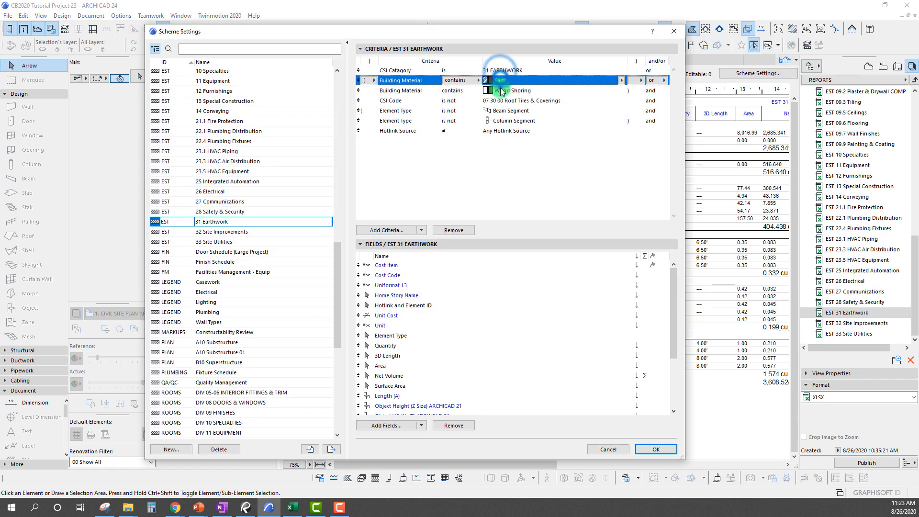
pyautogui.click(500, 70)
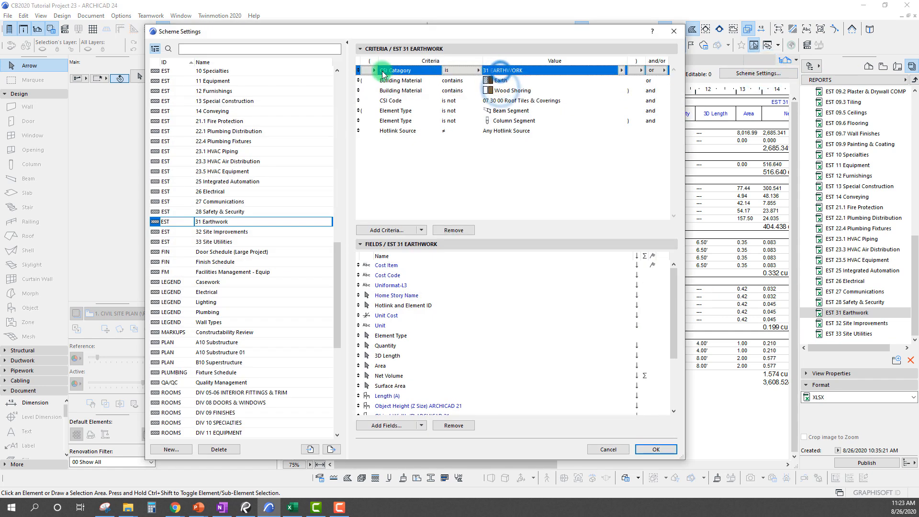
pyautogui.click(500, 80)
pyautogui.click(503, 92)
pyautogui.click(502, 78)
pyautogui.click(500, 91)
pyautogui.click(499, 100)
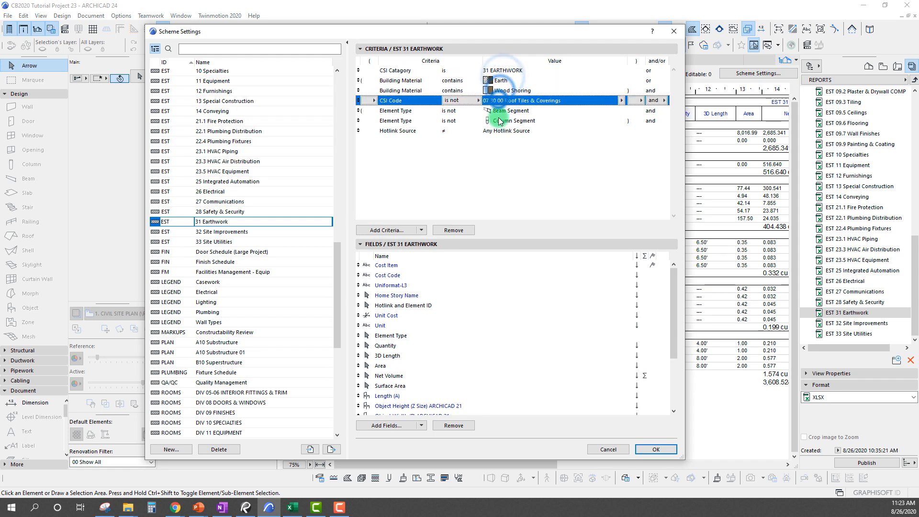
pyautogui.click(500, 119)
pyautogui.click(498, 131)
pyautogui.click(501, 194)
pyautogui.click(674, 31)
pyautogui.click(481, 403)
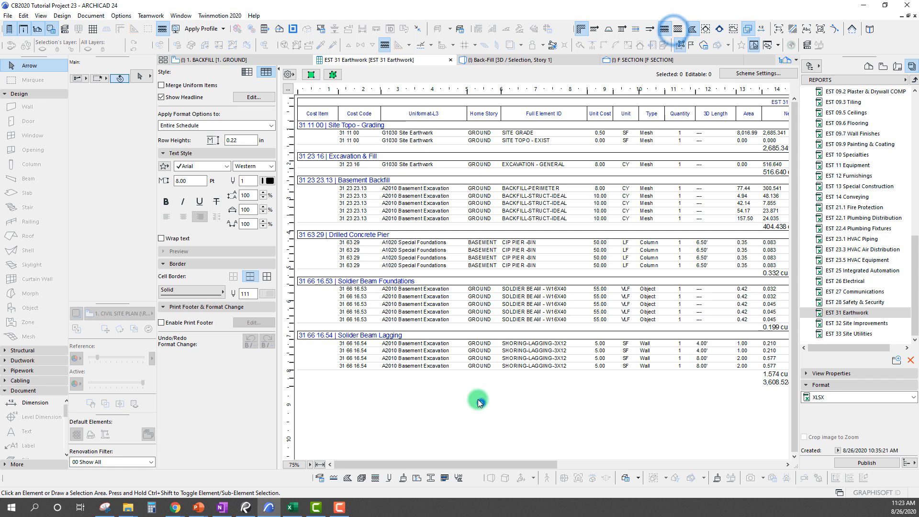
# Turn the schedule's headlines off and back on, and check the headline source and options in Headline Settings
pyautogui.click(311, 127)
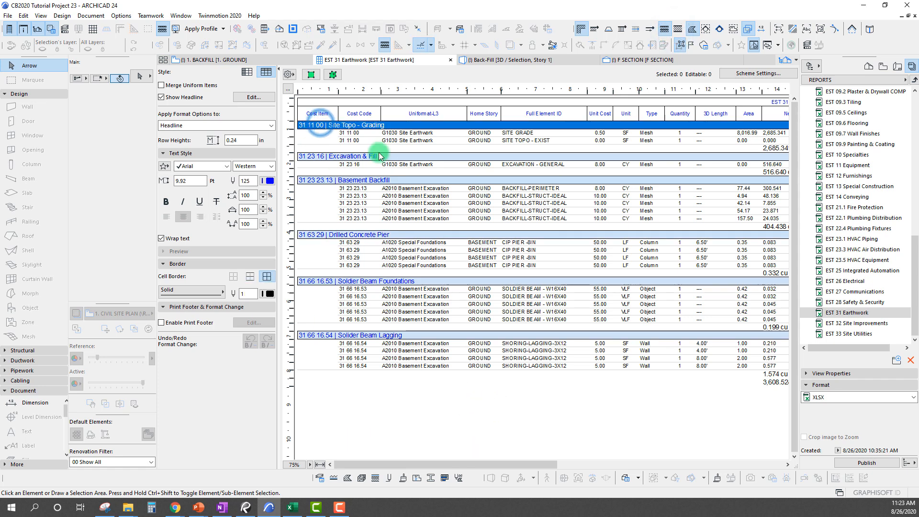
pyautogui.click(162, 98)
pyautogui.click(162, 97)
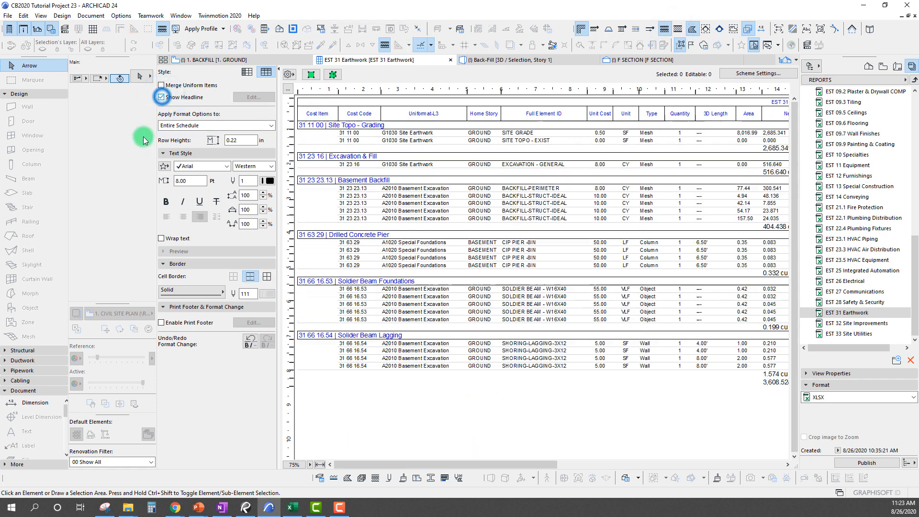
pyautogui.click(254, 97)
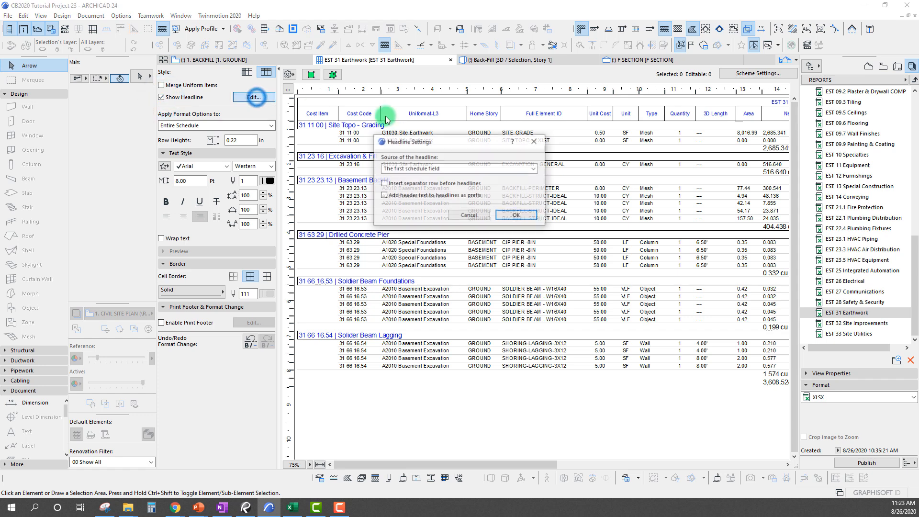
pyautogui.click(515, 216)
pyautogui.click(500, 411)
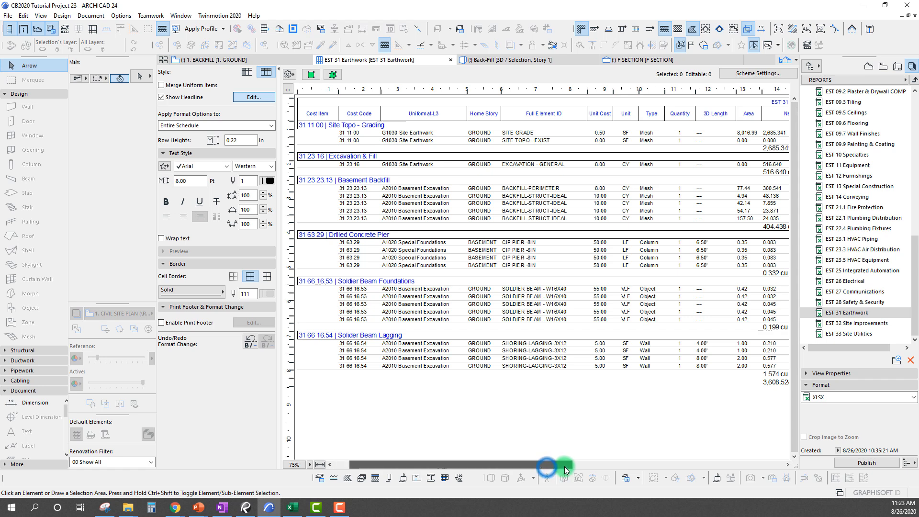
# Review the Net Volume values and group subtotals for the excavation and basement backfill items in the Earthwork schedule
pyautogui.moveTo(546, 464); pyautogui.dragTo(565, 465)
pyautogui.click(738, 173)
pyautogui.click(739, 166)
pyautogui.click(740, 173)
pyautogui.click(738, 228)
pyautogui.click(732, 206)
pyautogui.click(734, 190)
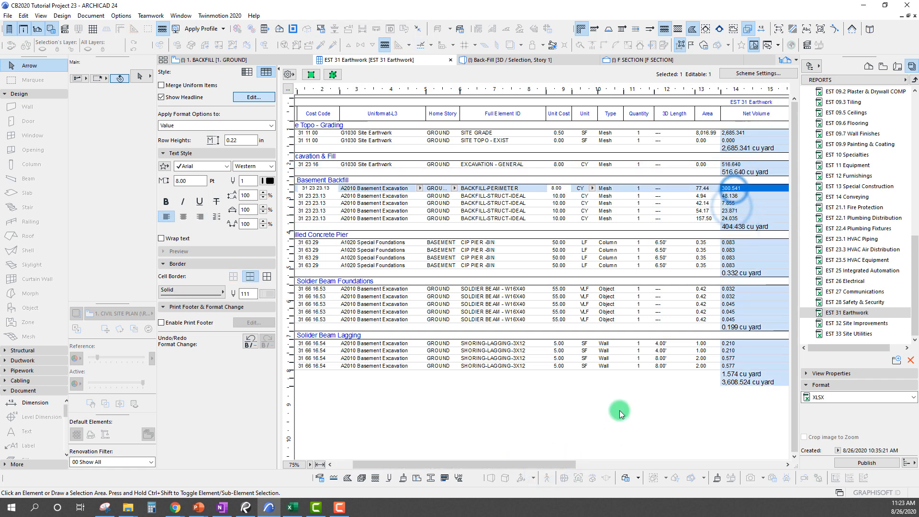
pyautogui.click(619, 411)
pyautogui.click(730, 220)
pyautogui.click(741, 171)
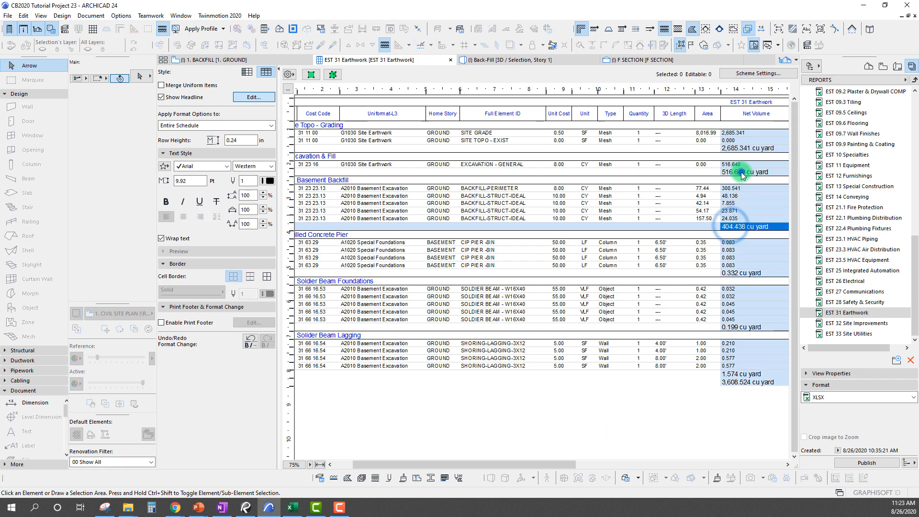
pyautogui.click(660, 399)
# Check the Unit and Type entries of the BACKFILL-STRUCT-IDEAL rows in the Earthwork schedule
pyautogui.moveTo(564, 464); pyautogui.dragTo(498, 468)
pyautogui.click(485, 434)
pyautogui.click(488, 464)
pyautogui.click(622, 196)
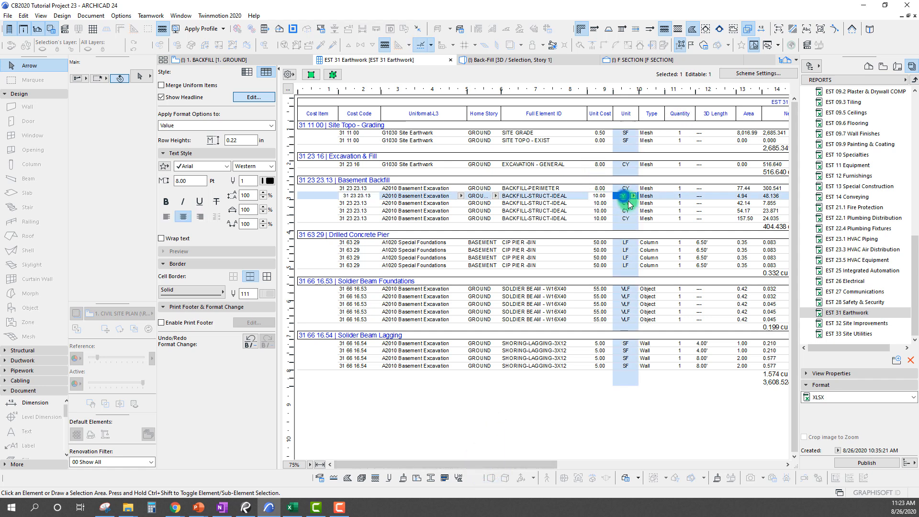
pyautogui.click(633, 196)
pyautogui.click(654, 213)
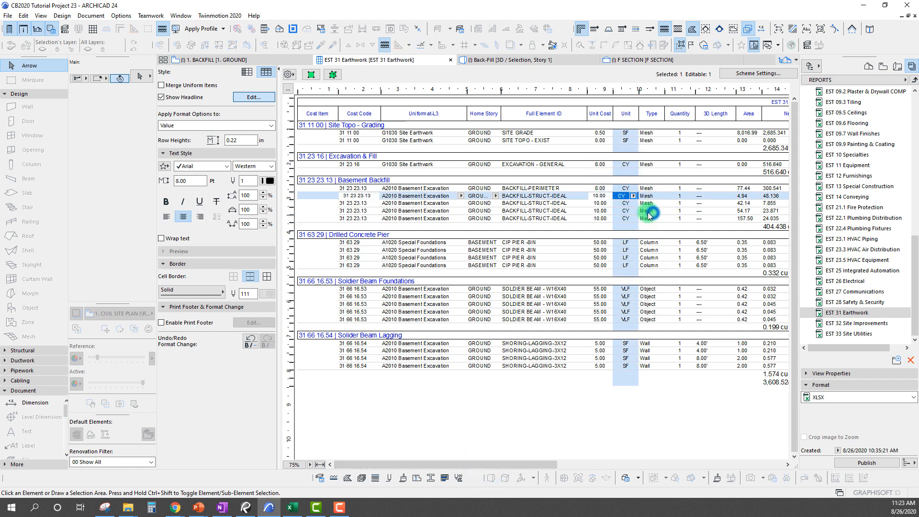
pyautogui.click(648, 197)
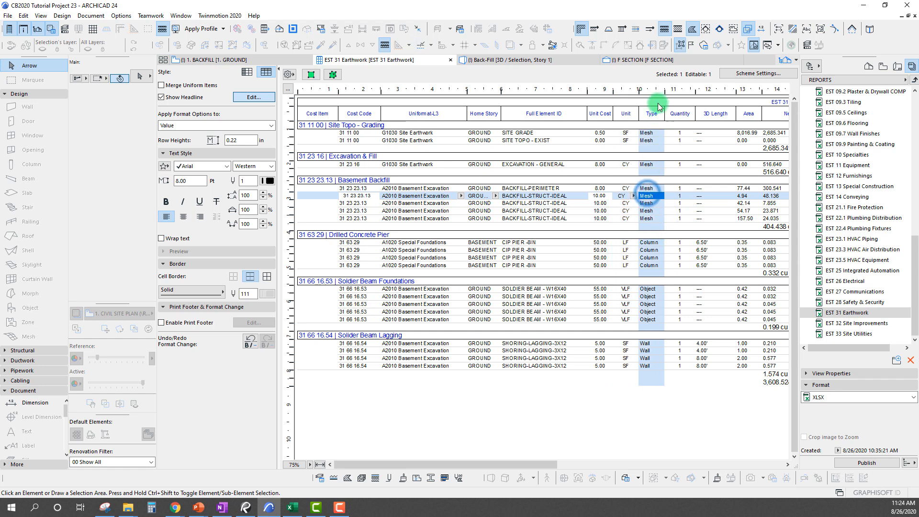
pyautogui.click(649, 203)
# Switch to the Excel estimate and inspect the Source Qty formula in J16 for EXCAVATION - GENERAL, leaving it unedited
pyautogui.click(292, 508)
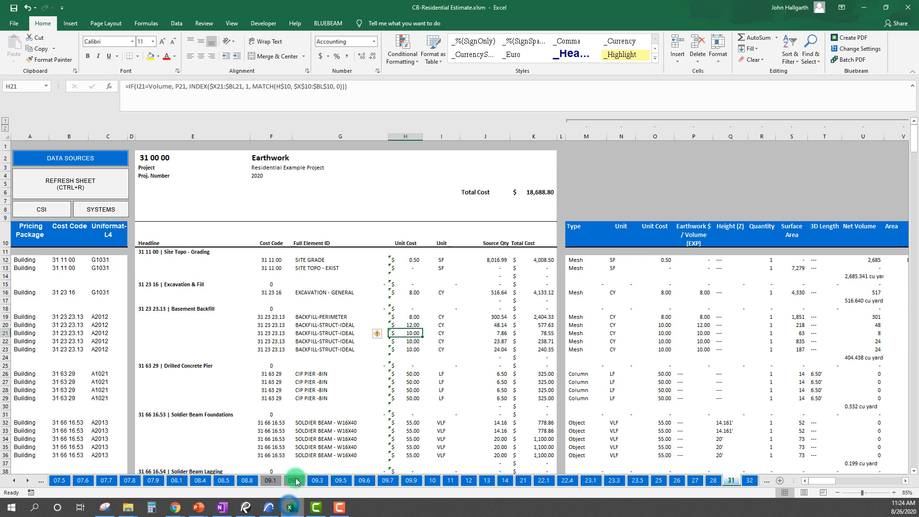
pyautogui.click(496, 292)
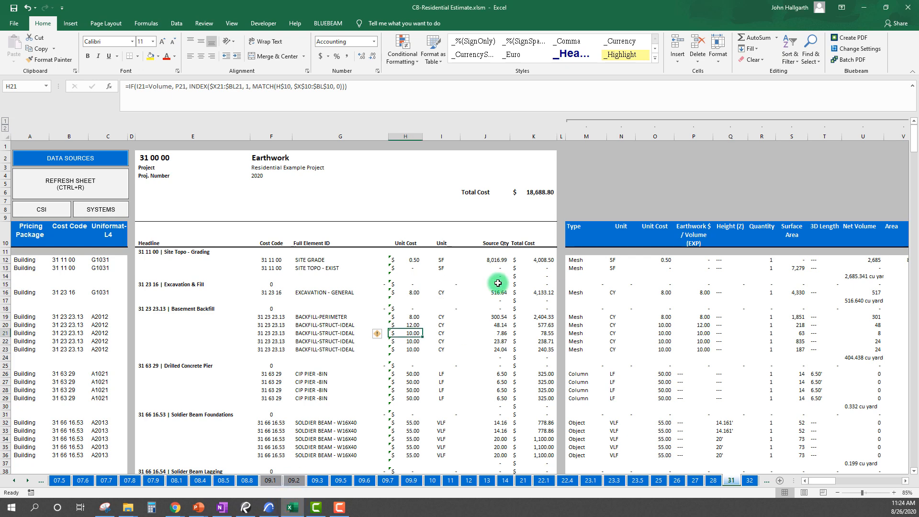
pyautogui.click(165, 86)
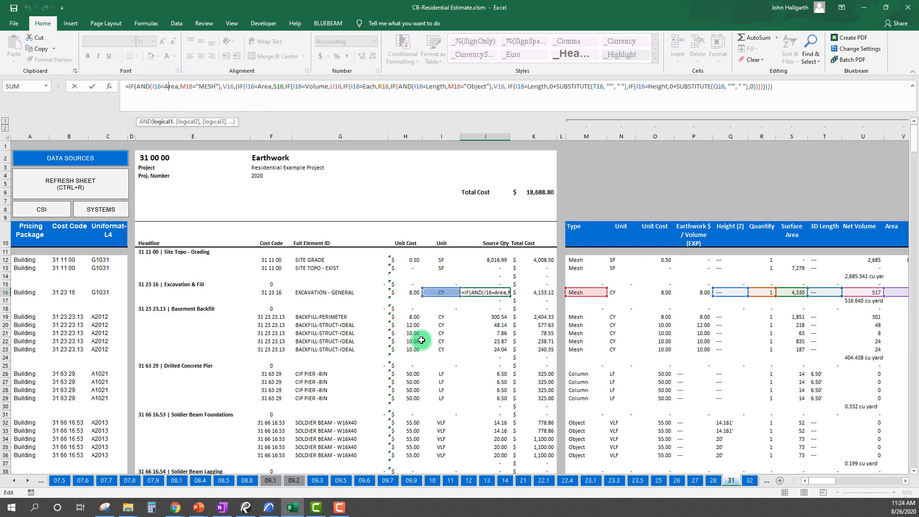
pyautogui.click(200, 87)
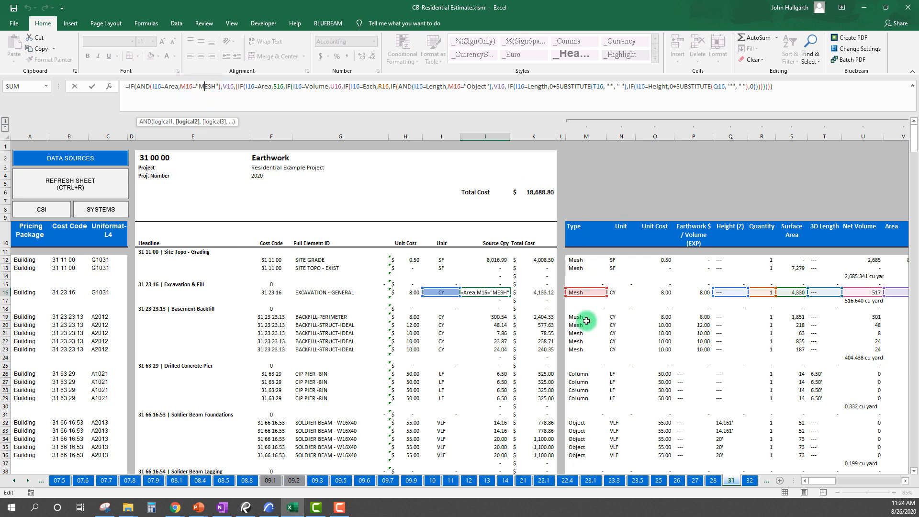
pyautogui.click(234, 86)
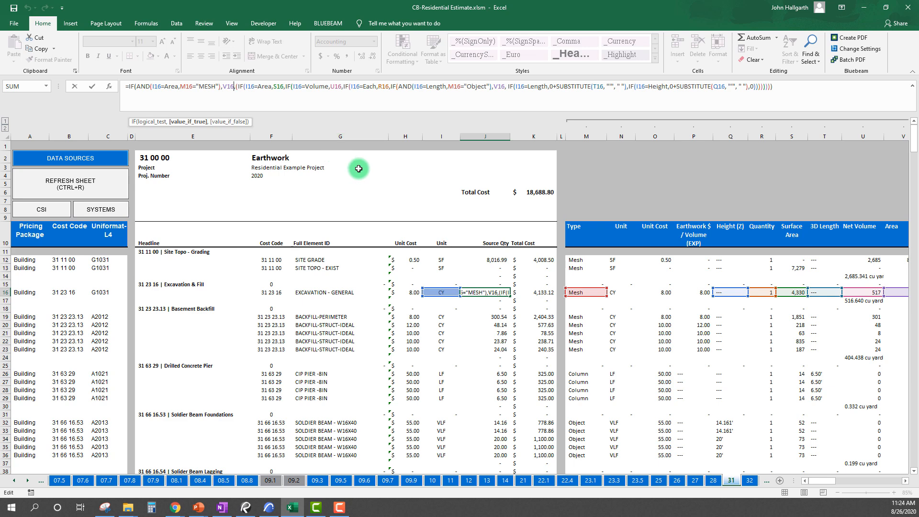
pyautogui.press('Escape')
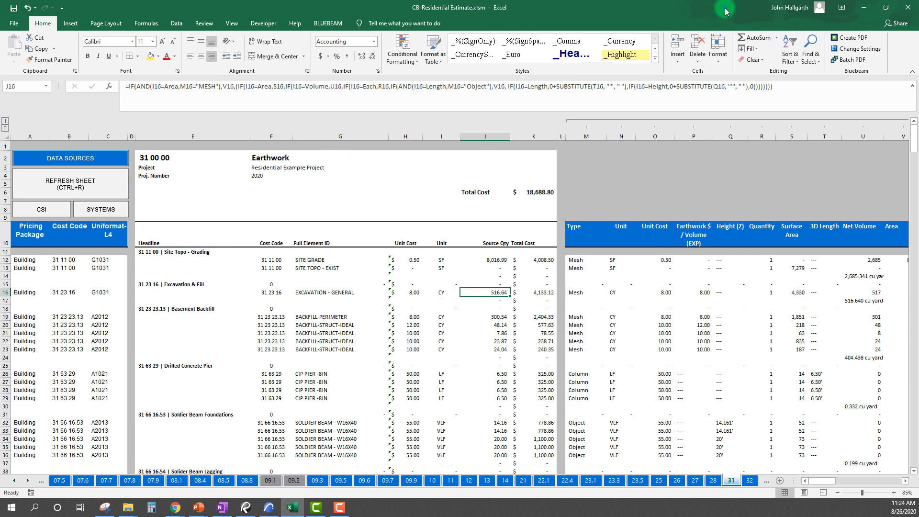
# Switch back to ARCHICAD and review the backfill rows' Excavation, Haul, Backfill, Compaction and Earthwork $ / Volume (EXP) columns
pyautogui.click(873, 6)
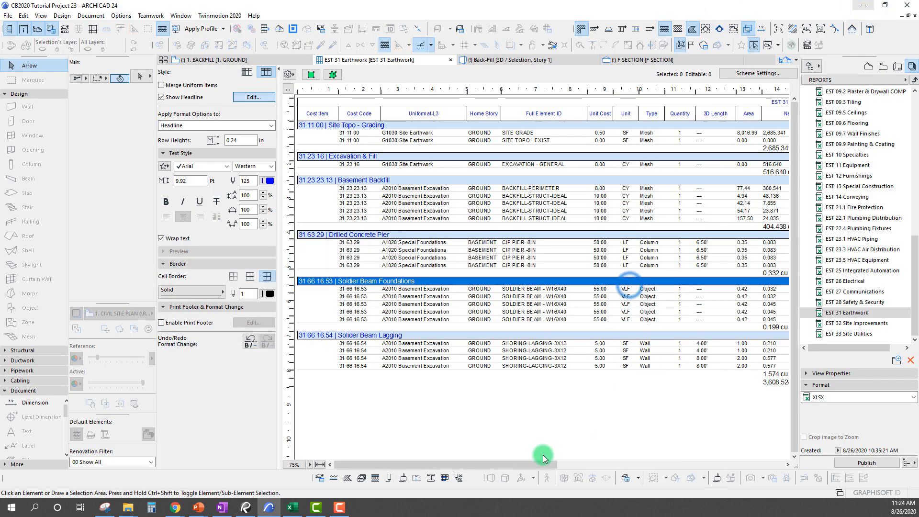
pyautogui.moveTo(544, 469); pyautogui.dragTo(731, 188)
pyautogui.moveTo(544, 469); pyautogui.dragTo(805, 474)
pyautogui.click(657, 203)
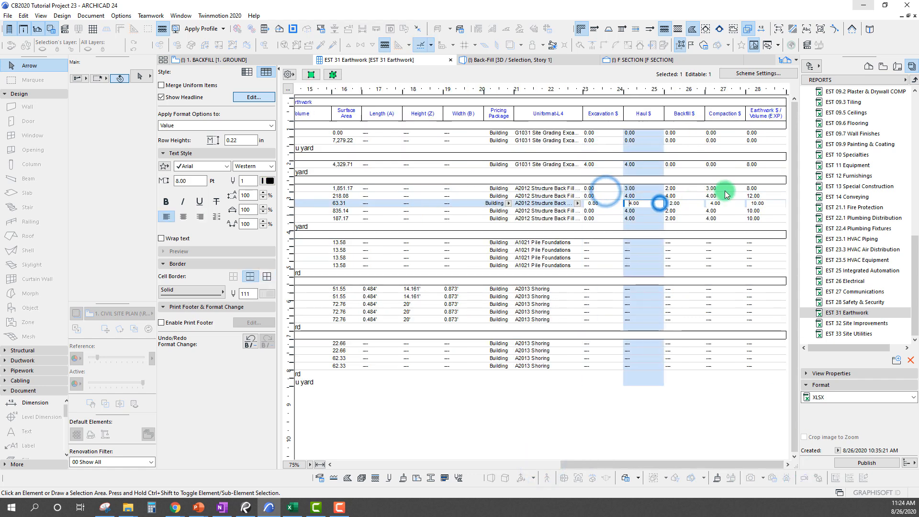
pyautogui.click(759, 188)
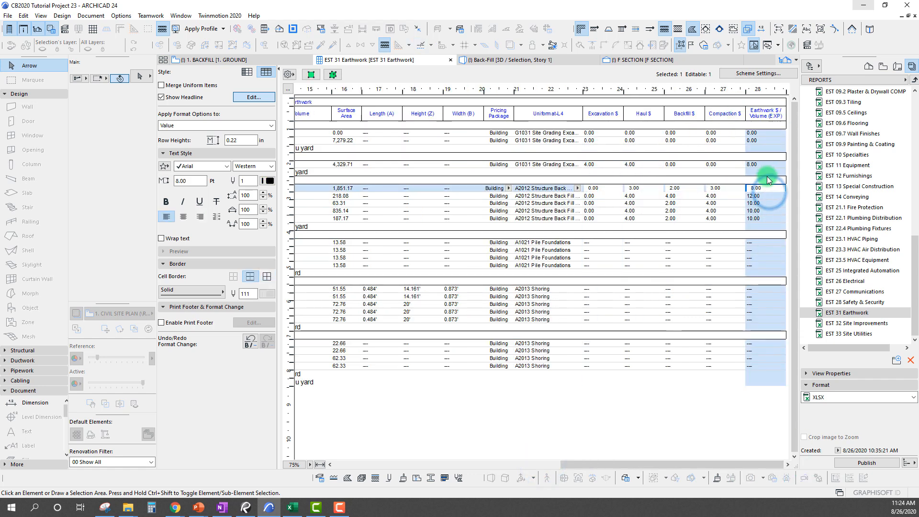
pyautogui.click(699, 425)
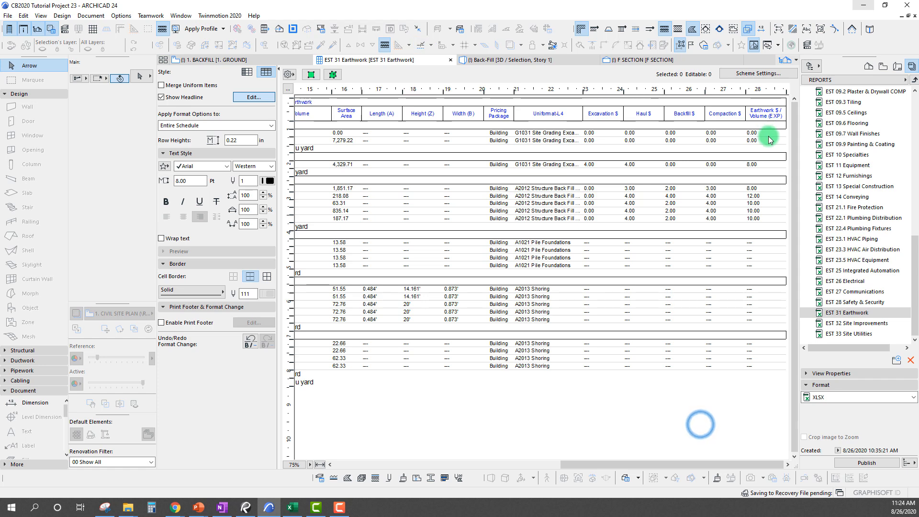
# Open the Property Manager and check the data type of the Earthwork $ / Volume (EXP) property in the 31.0 Earthwork (CB) group
pyautogui.click(119, 15)
pyautogui.click(128, 185)
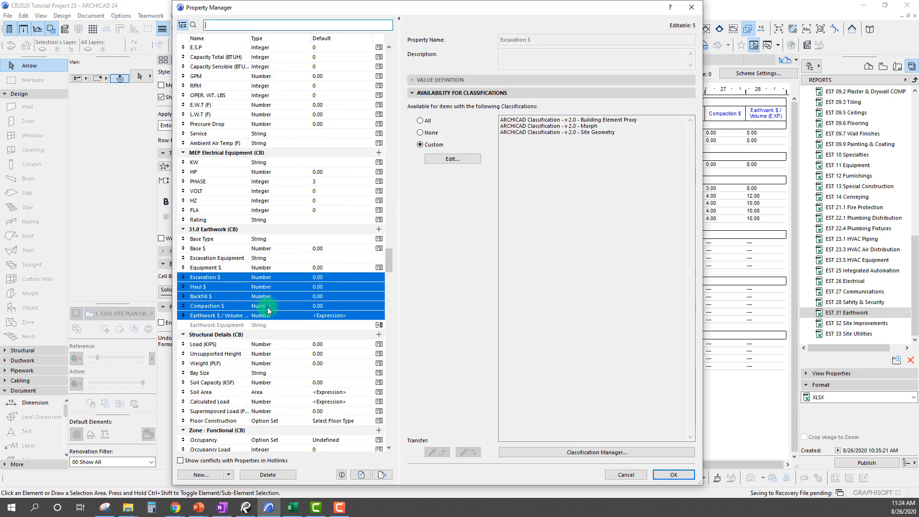
pyautogui.click(254, 259)
pyautogui.click(214, 316)
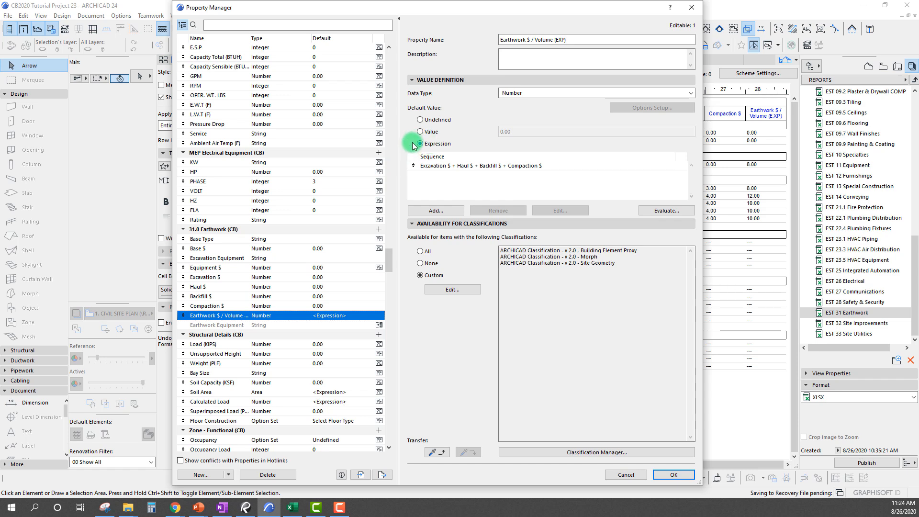
pyautogui.click(527, 100)
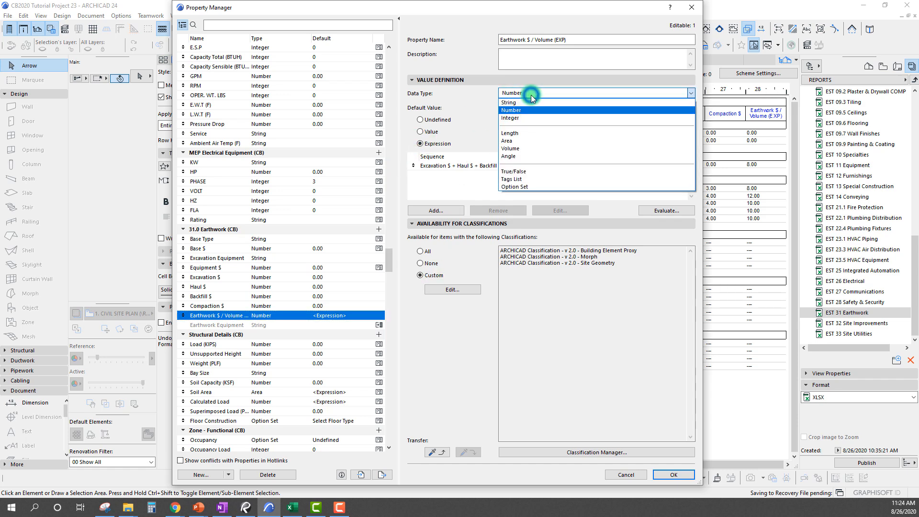
pyautogui.click(529, 94)
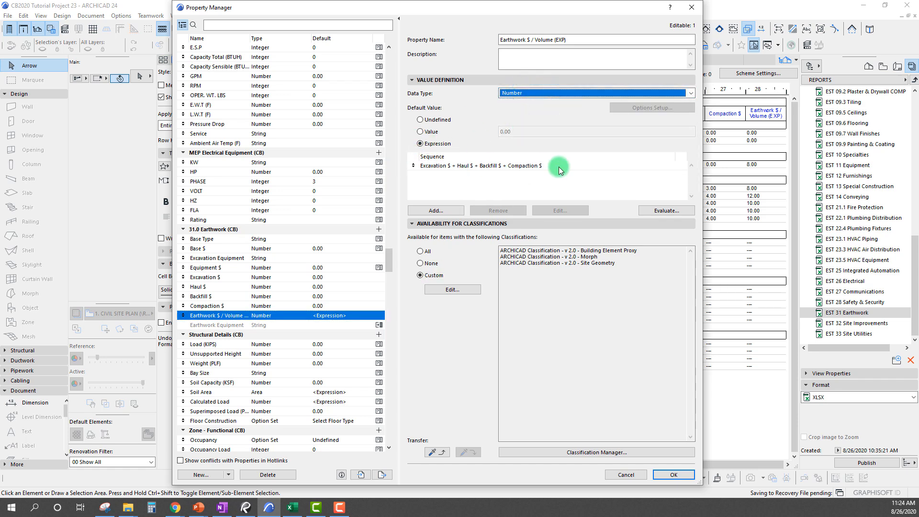
# Inspect each cost term in the Earthwork $ / Volume (EXP) property's expression, then close the Expression Editor and Property Manager without edits
pyautogui.click(435, 166)
pyautogui.click(560, 210)
pyautogui.click(380, 189)
pyautogui.click(337, 178)
pyautogui.click(364, 173)
pyautogui.click(393, 173)
pyautogui.click(428, 173)
pyautogui.moveTo(429, 140); pyautogui.dragTo(373, 223)
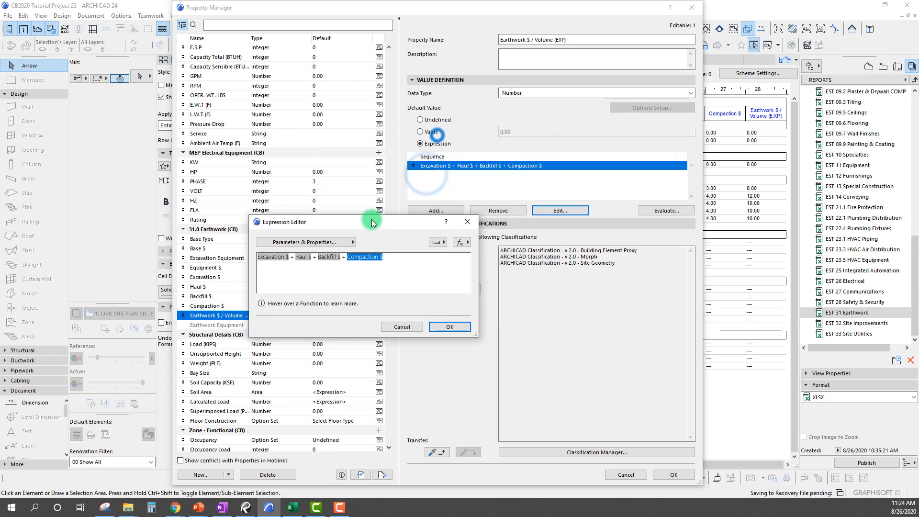
pyautogui.click(476, 220)
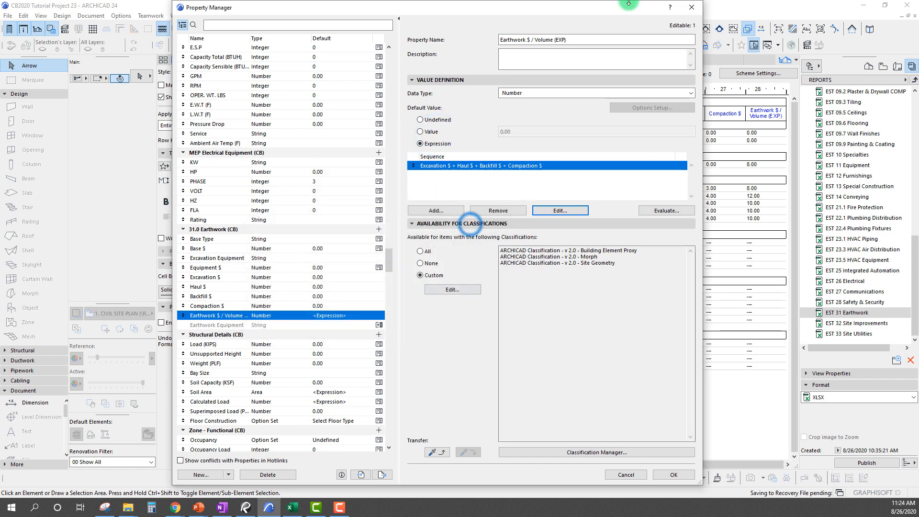
pyautogui.click(692, 7)
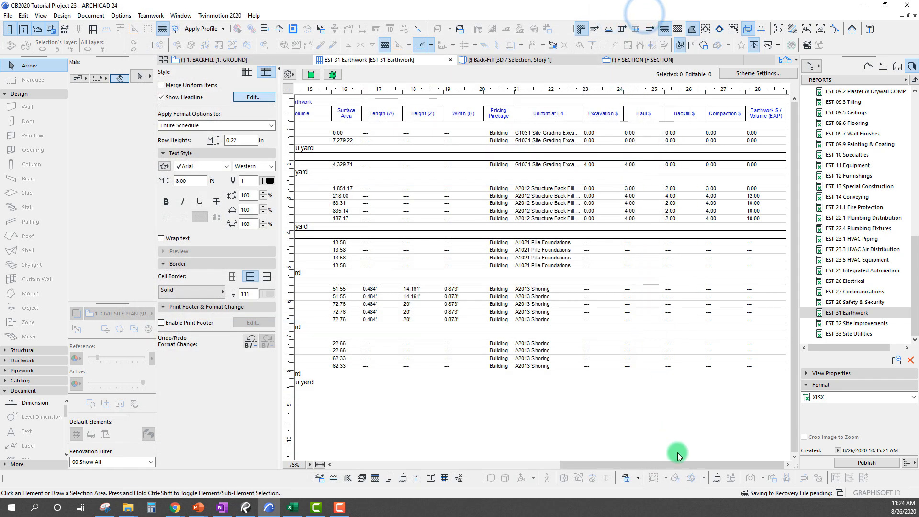
# Return to the 1. BACKFILL ground plan and show the View Map at the G10 Site Preparation excavation views
pyautogui.moveTo(706, 470); pyautogui.dragTo(452, 406)
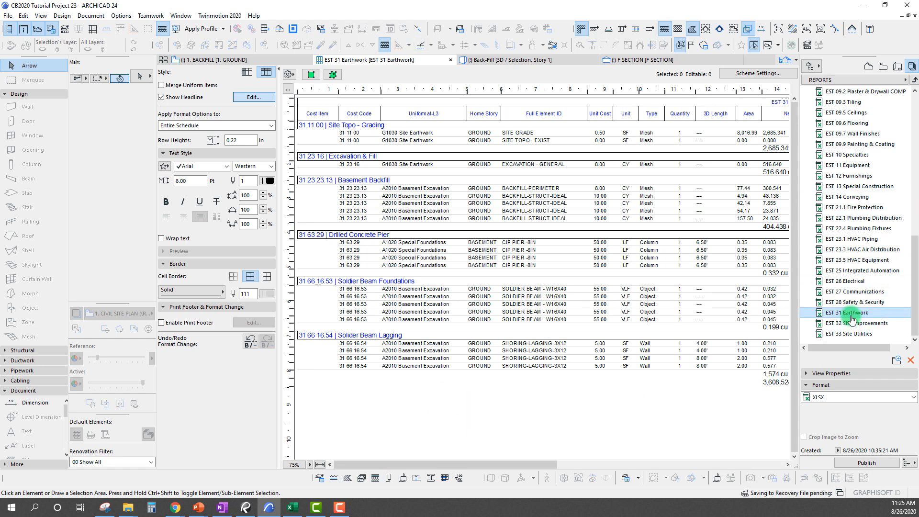
pyautogui.moveTo(500, 464); pyautogui.dragTo(408, 470)
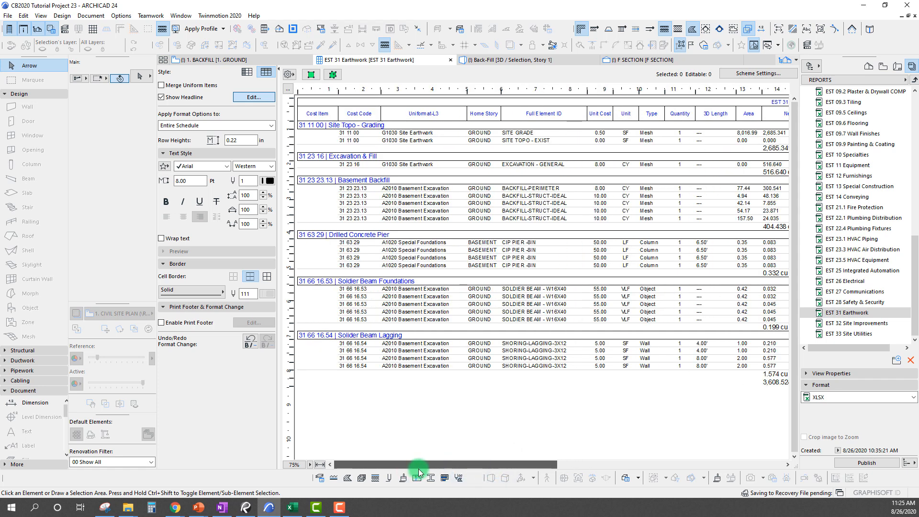
pyautogui.moveTo(443, 469); pyautogui.dragTo(414, 454)
pyautogui.click(213, 60)
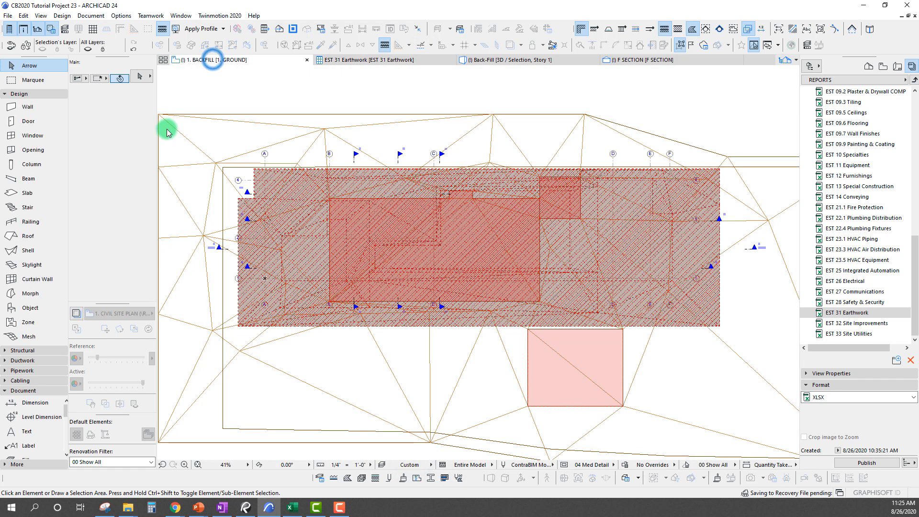
pyautogui.click(883, 67)
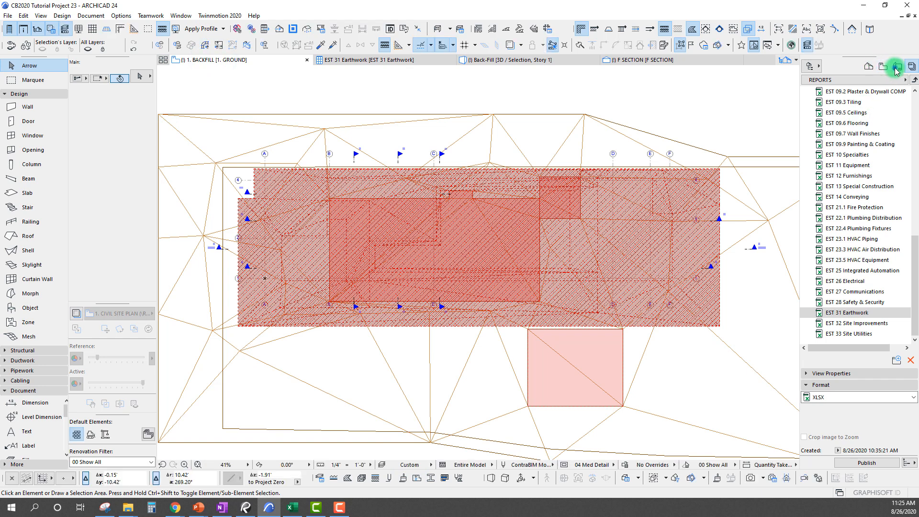
pyautogui.scroll(3, 853, 273)
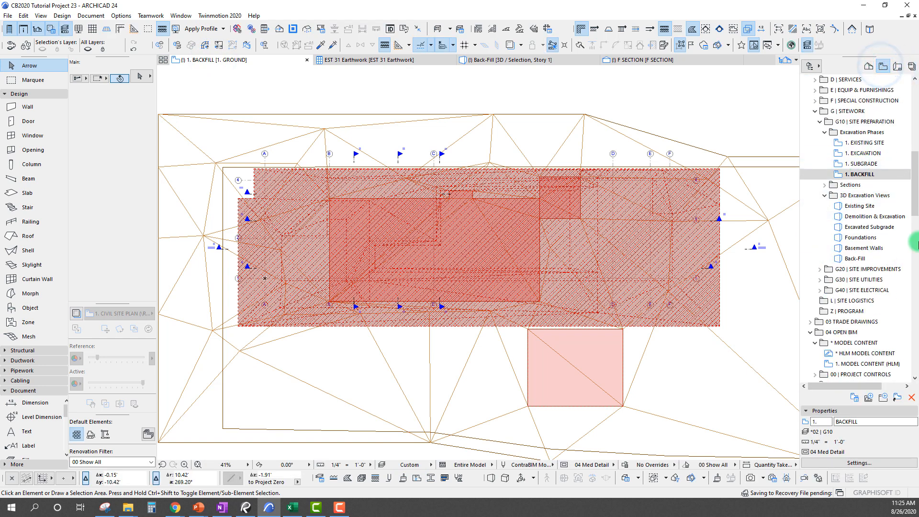
# Review the 3D Excavation Views in sequence: Existing Site, Demolition & Excavation, Excavated Subgrade, Foundations, Basement Walls and Back-Fill
pyautogui.doubleClick(858, 206)
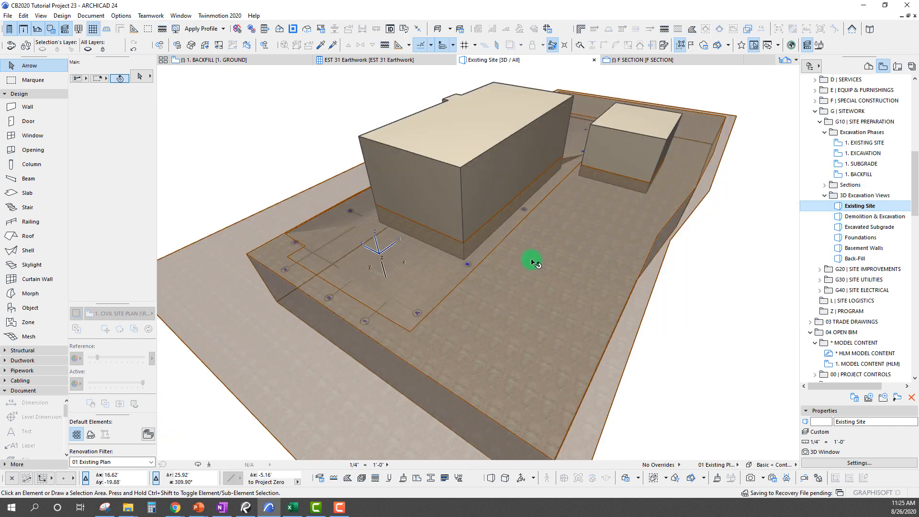
pyautogui.scroll(-3, 531, 258)
pyautogui.keyDown('shift'); pyautogui.moveTo(531, 257); pyautogui.dragTo(472, 425, button='middle'); pyautogui.keyUp('shift')
pyautogui.click(852, 217)
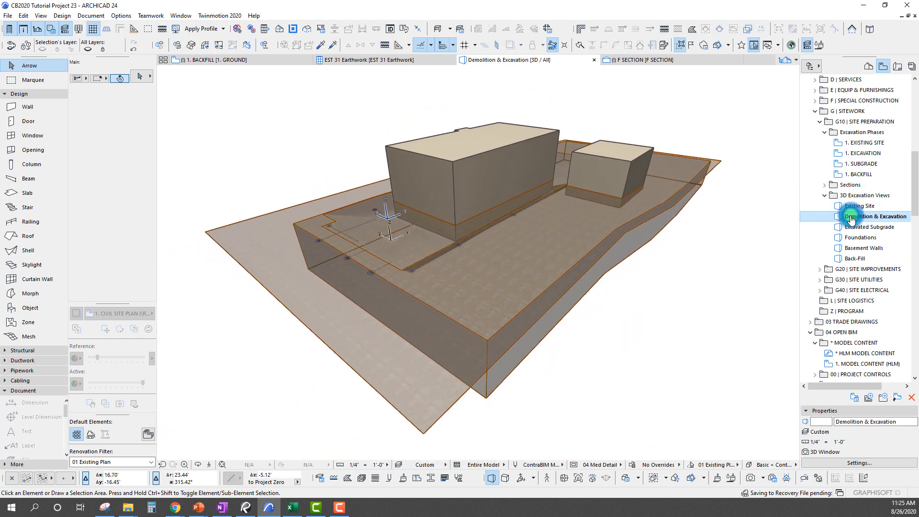
pyautogui.click(868, 229)
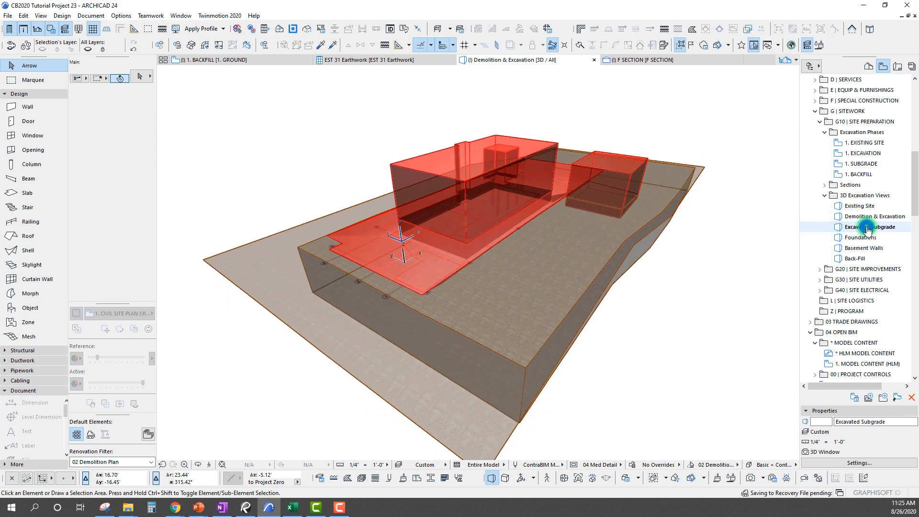
pyautogui.click(865, 242)
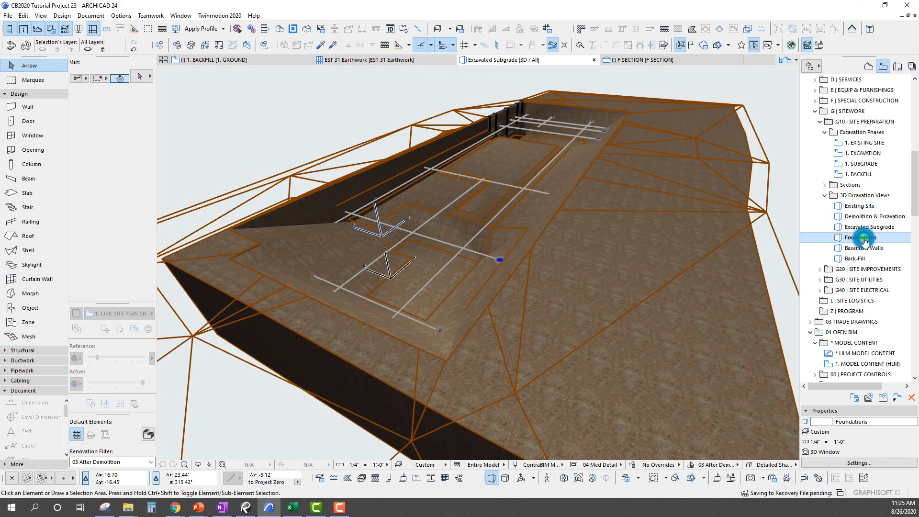
pyautogui.click(858, 248)
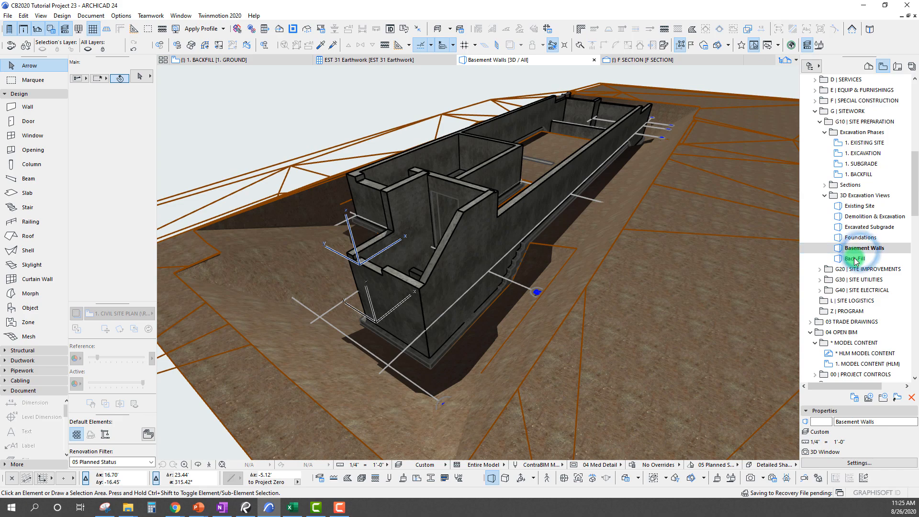
pyautogui.click(855, 258)
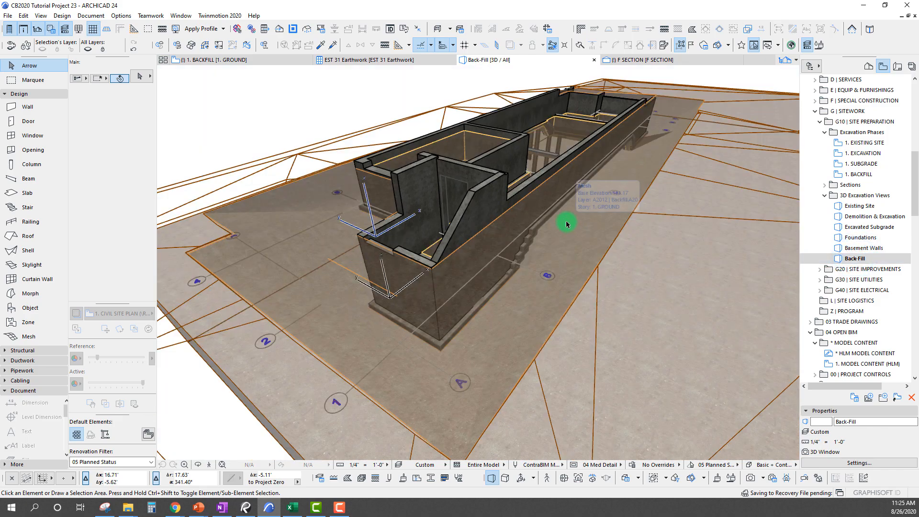